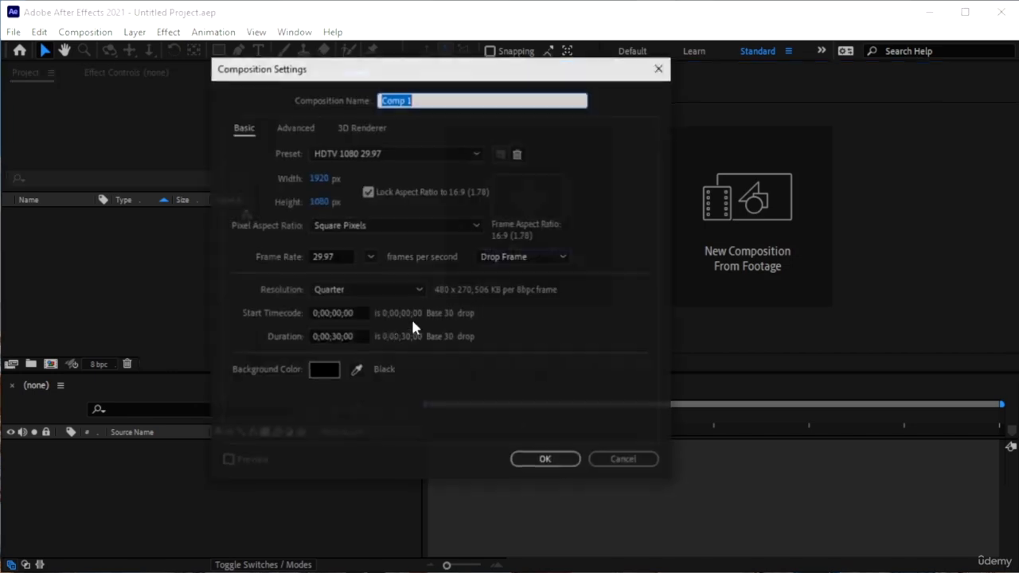
- Create a 1920 x 1080 composition with the HDTV 1080 29.97 preset and a 30-second duration, and set its viewer magnification to Fit
left_click(553, 466)
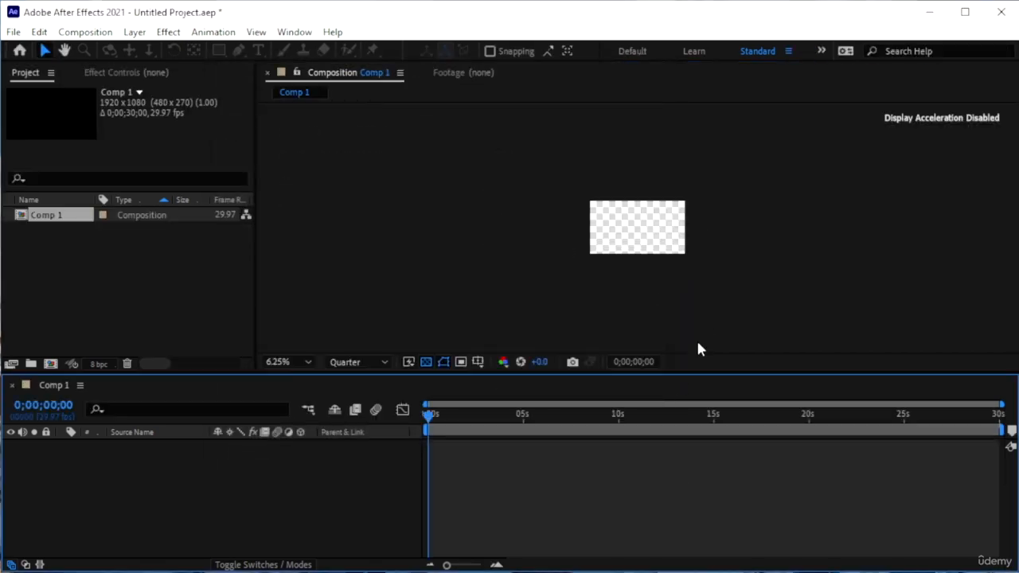
left_click(293, 364)
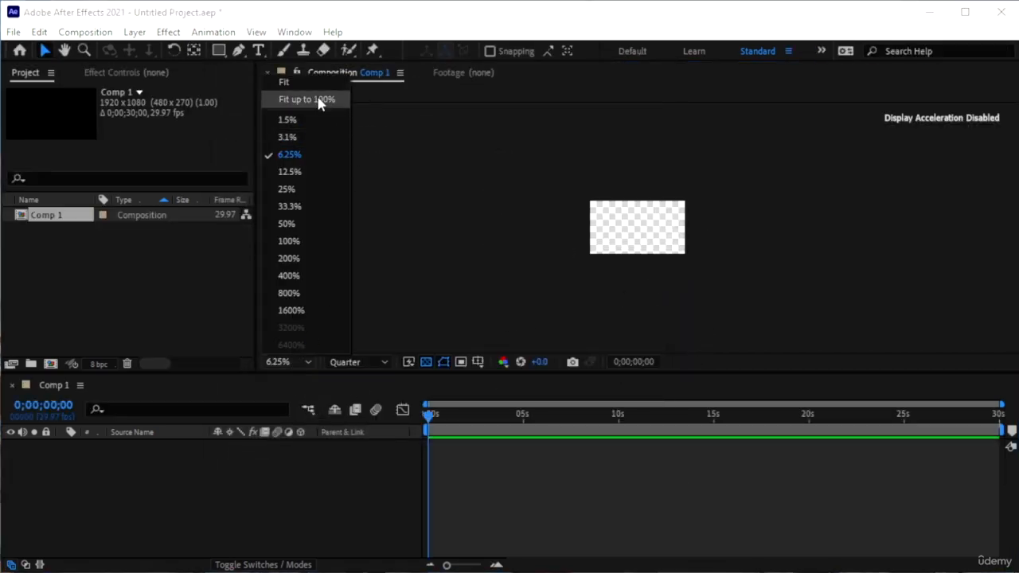
left_click(311, 83)
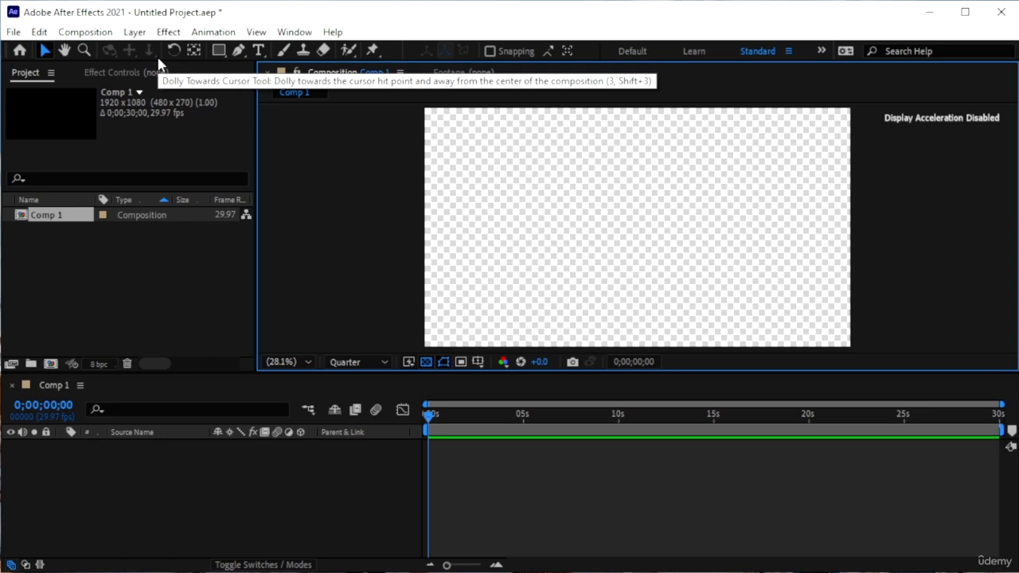
left_click(19, 50)
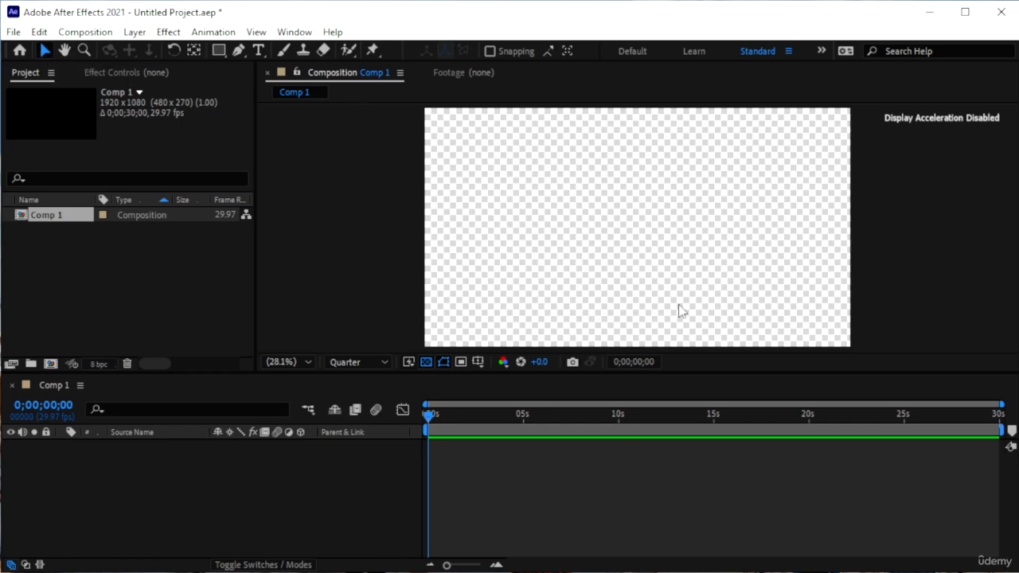
left_click(247, 524)
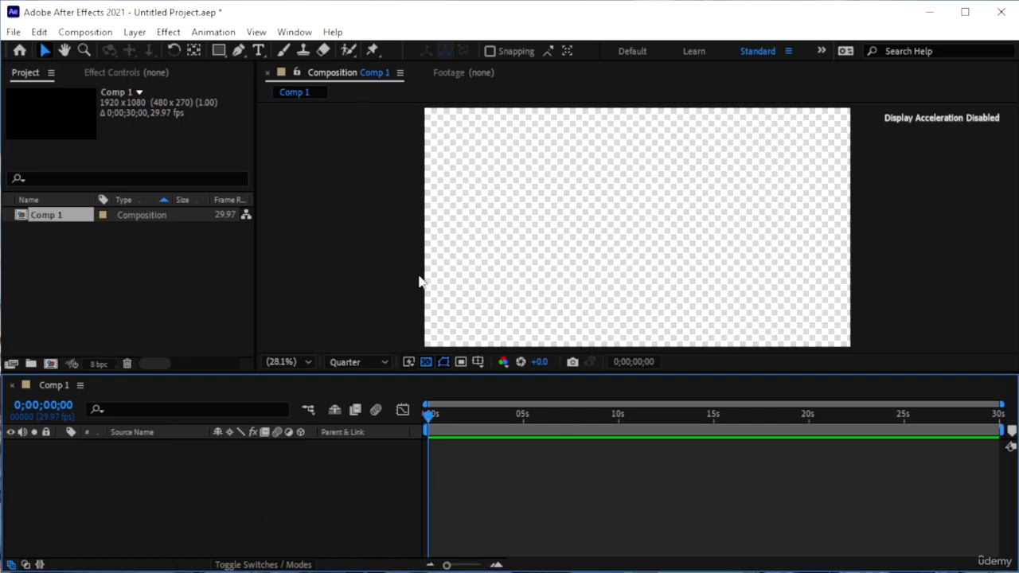
left_click(146, 309)
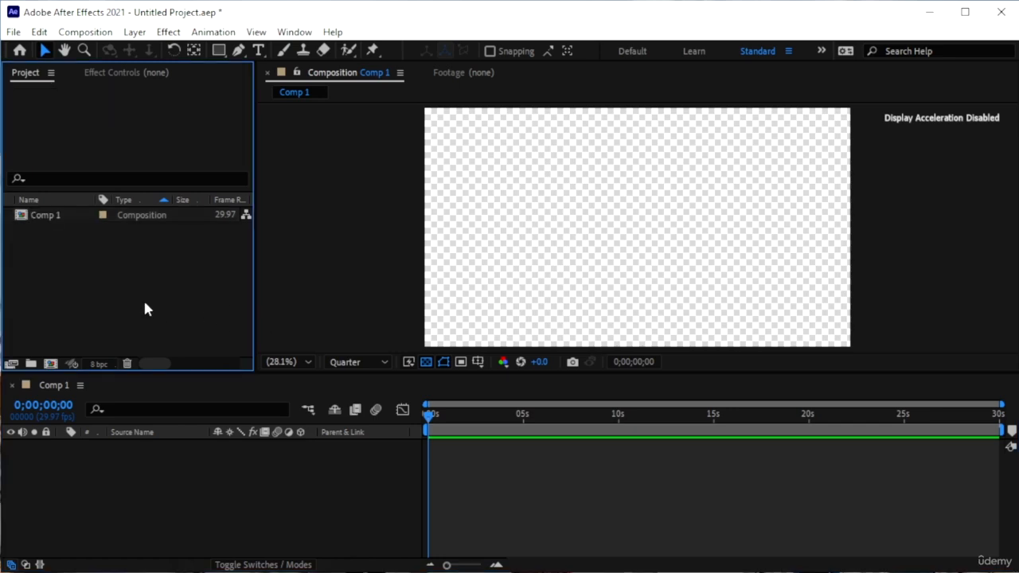
left_click(335, 159)
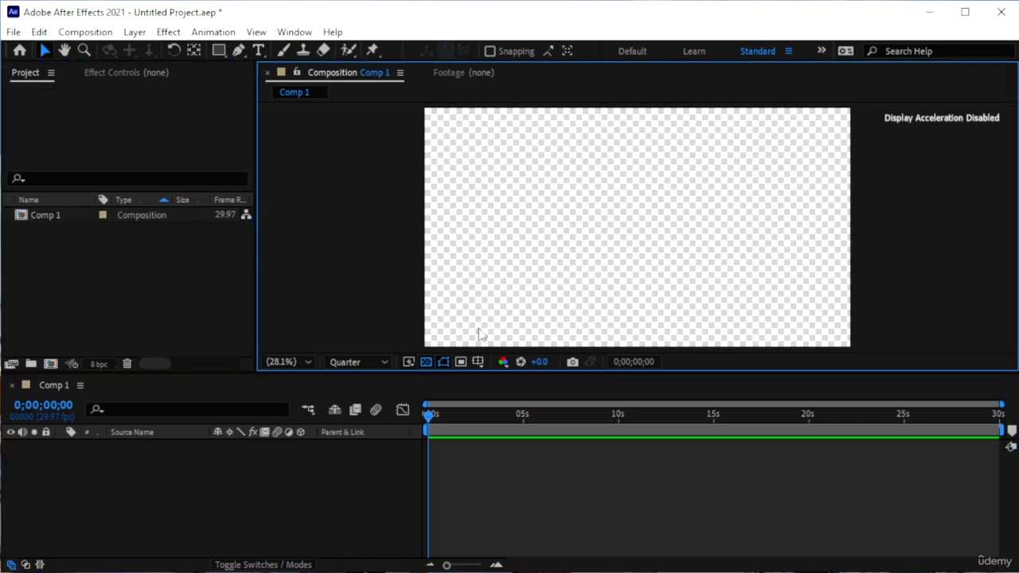
left_click(167, 490)
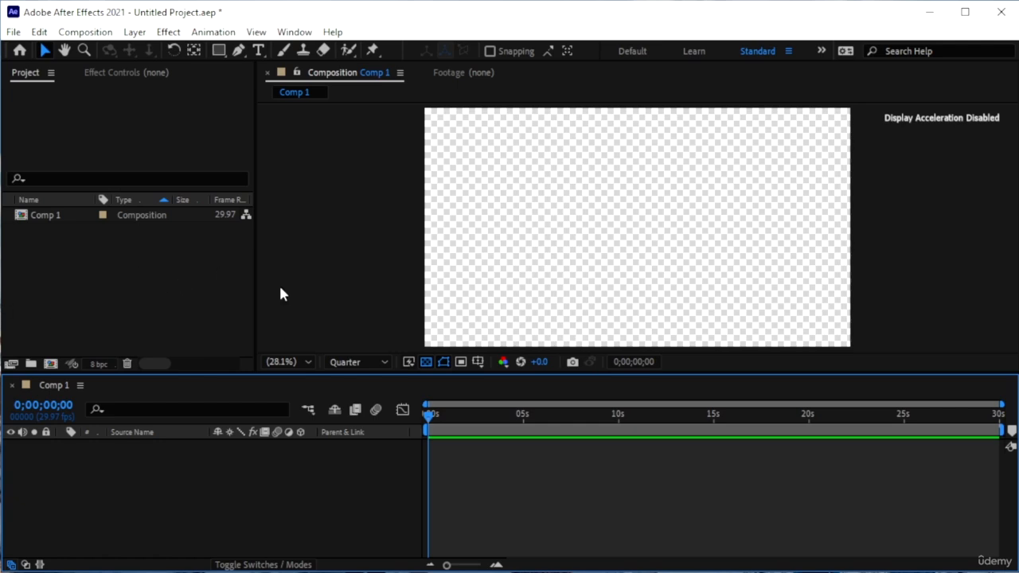
- Import "halloween elements by FreePIK.ai" as Composition - Retain Layer Sizes
double_click(169, 281)
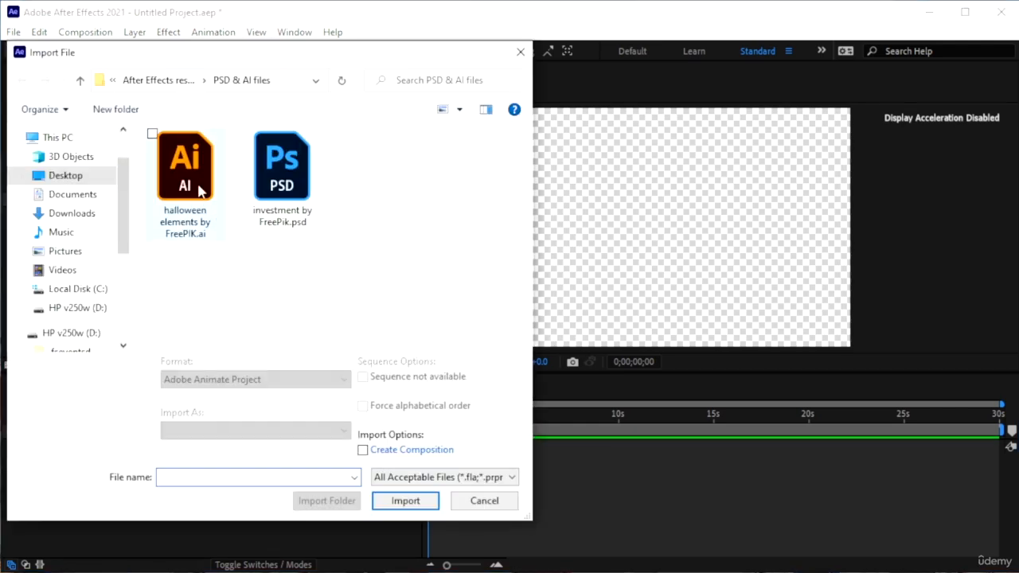
left_click(182, 227)
left_click(296, 430)
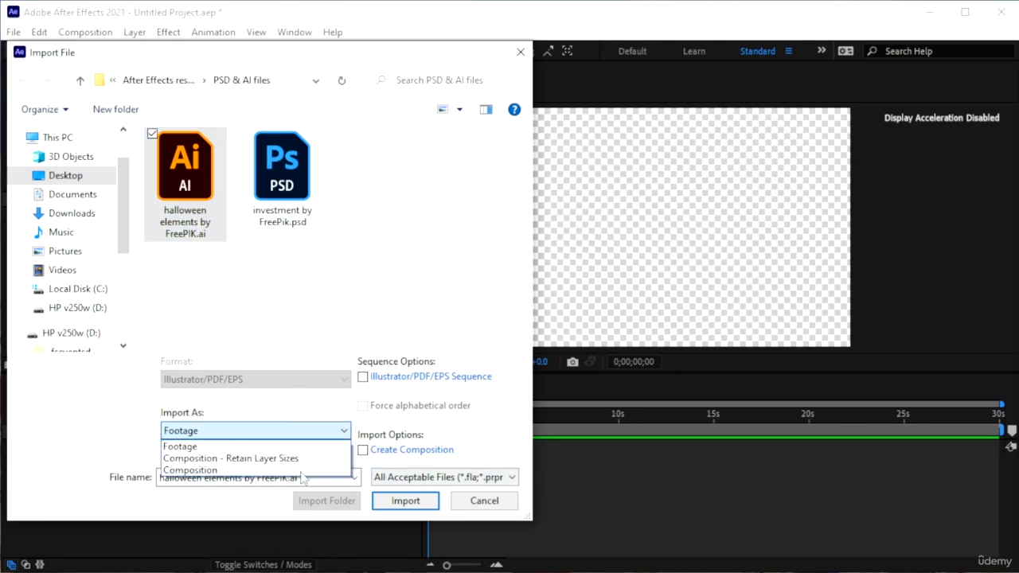
left_click(296, 458)
left_click(406, 500)
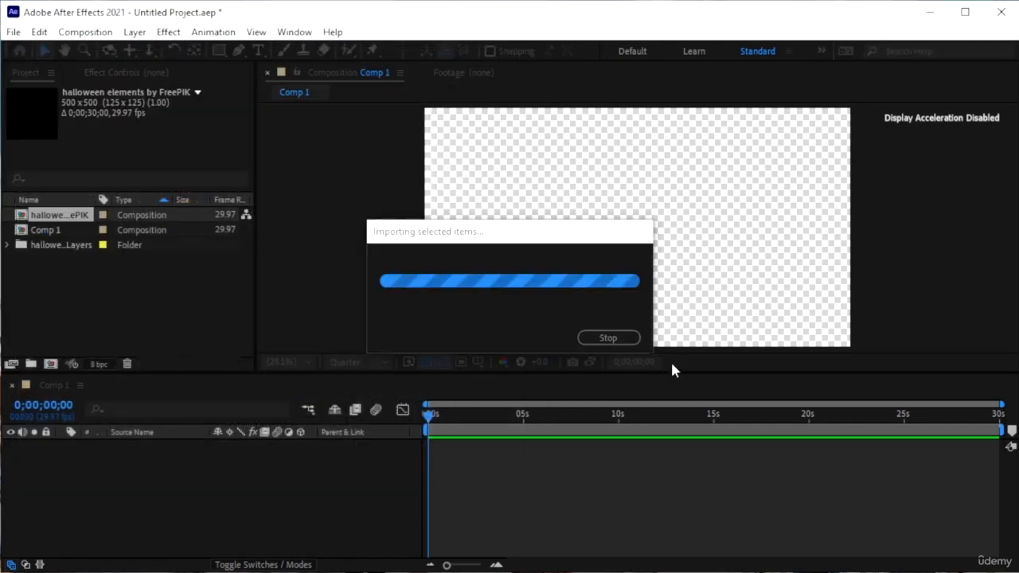
- Open the imported halloween elements composition and move the ghost slightly down and to the left
double_click(131, 233)
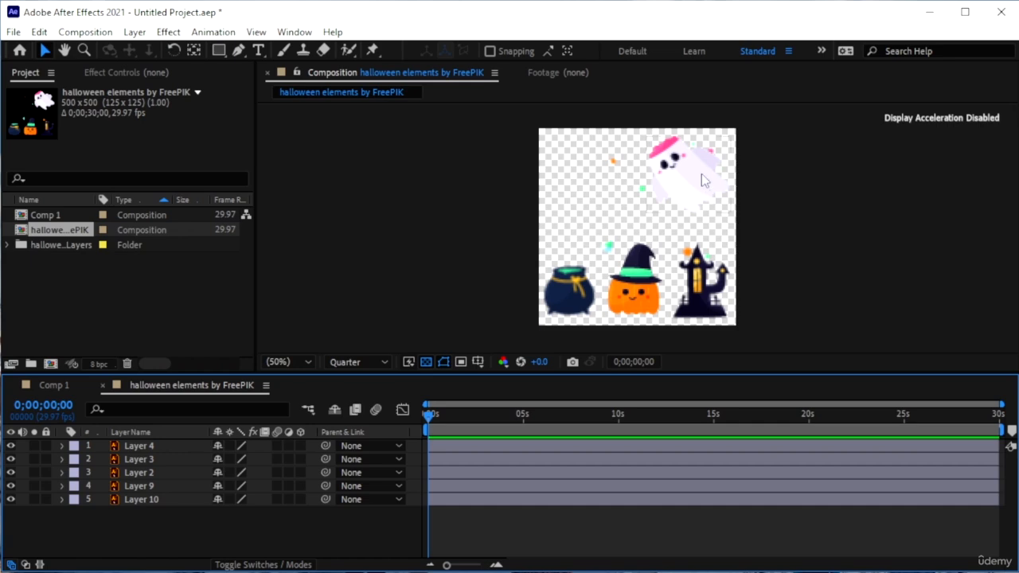
left_click_drag(699, 176, 672, 188)
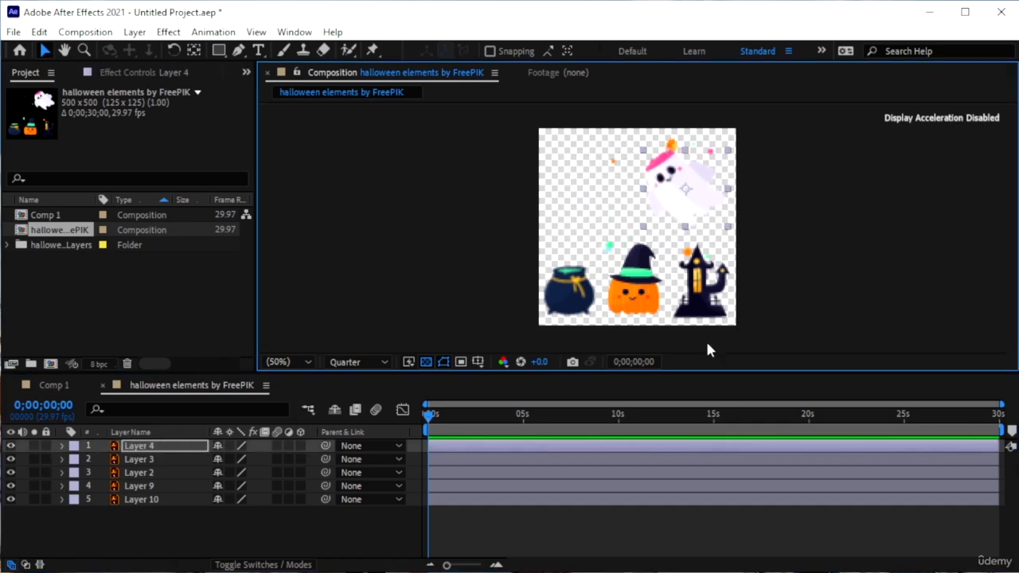
- Test moving artwork with the ghost's Layer 4 locked, unlock it, and toggle Layer 10's visibility off and on
left_click(45, 446)
left_click_drag(662, 172, 588, 198)
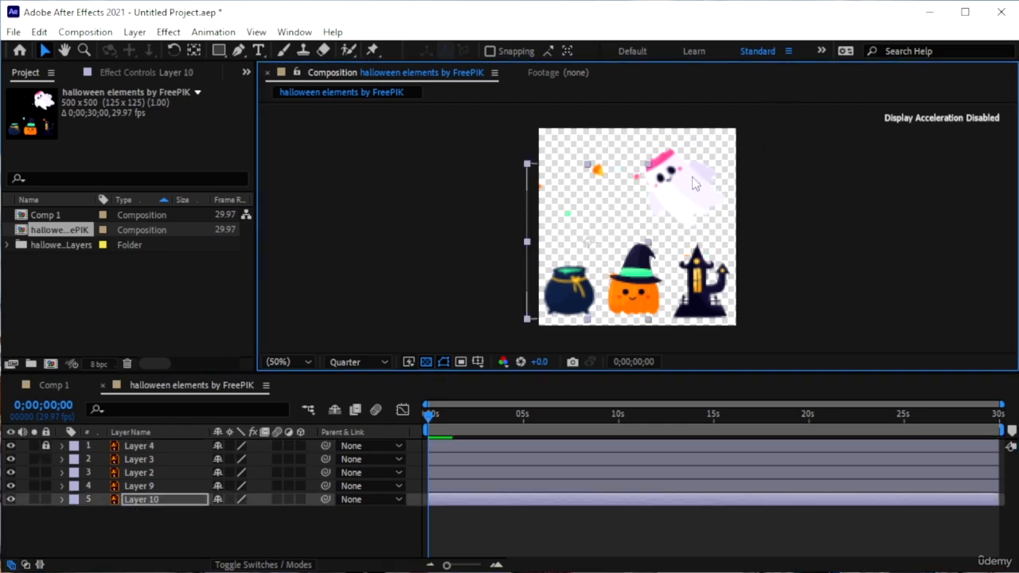
left_click(695, 182)
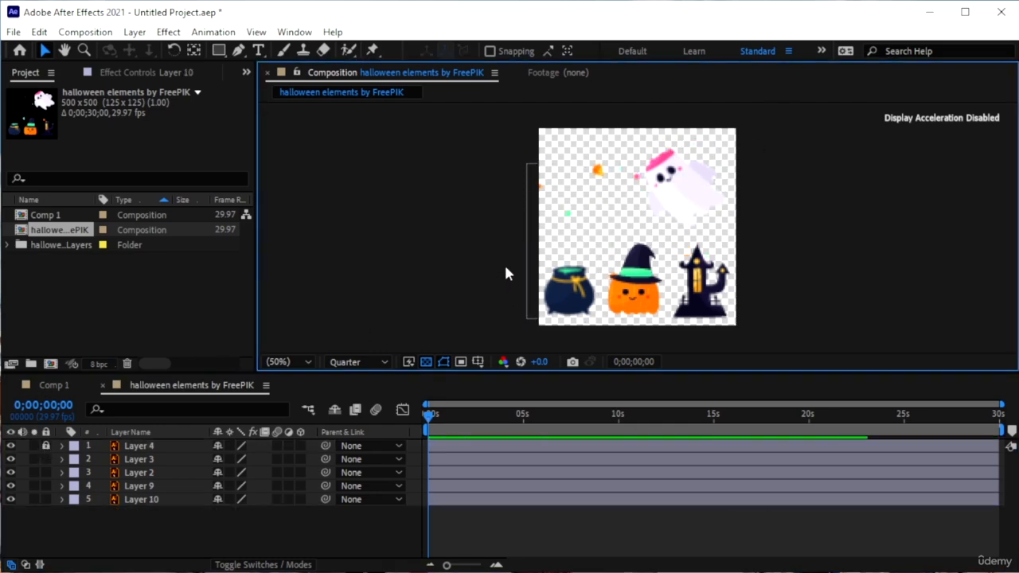
left_click(142, 499)
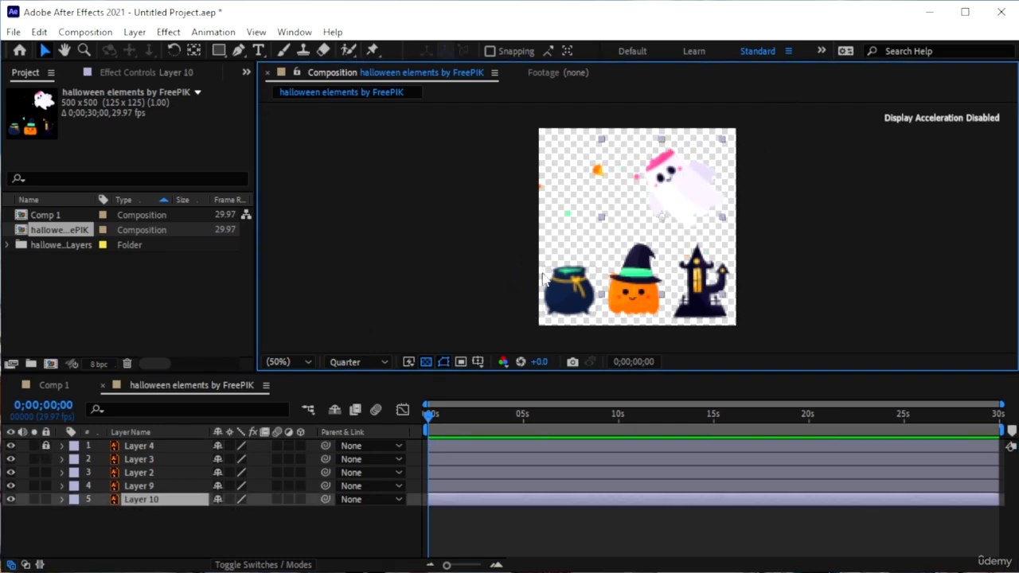
left_click(45, 446)
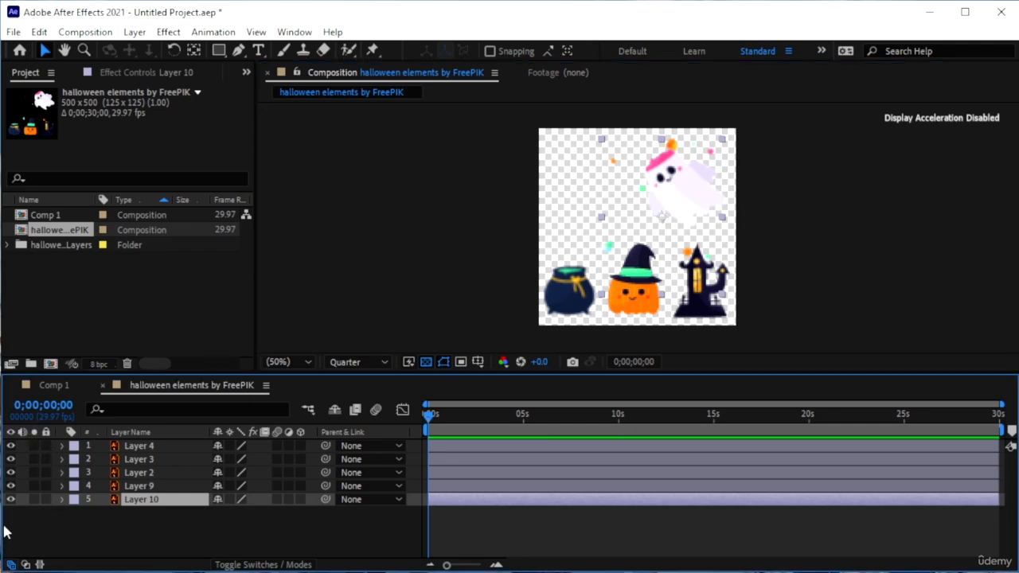
left_click(11, 499)
left_click(11, 499)
- Try rearranging the cauldron, pumpkin, castle and ghost in the composition, and undo all four moves
left_click_drag(567, 294, 575, 199)
left_click_drag(631, 291, 590, 216)
left_click_drag(729, 310, 656, 301)
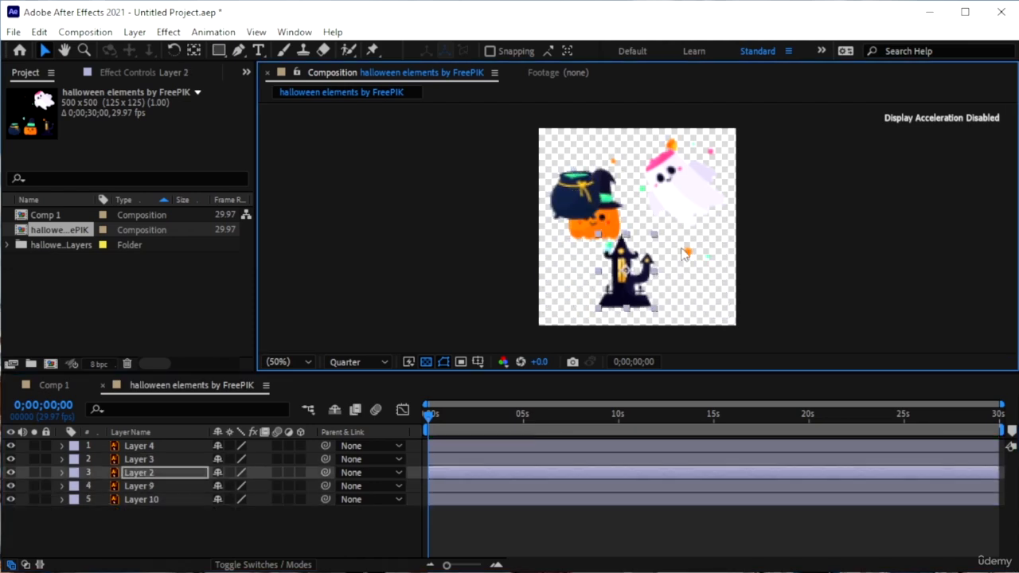
left_click_drag(691, 177, 699, 260)
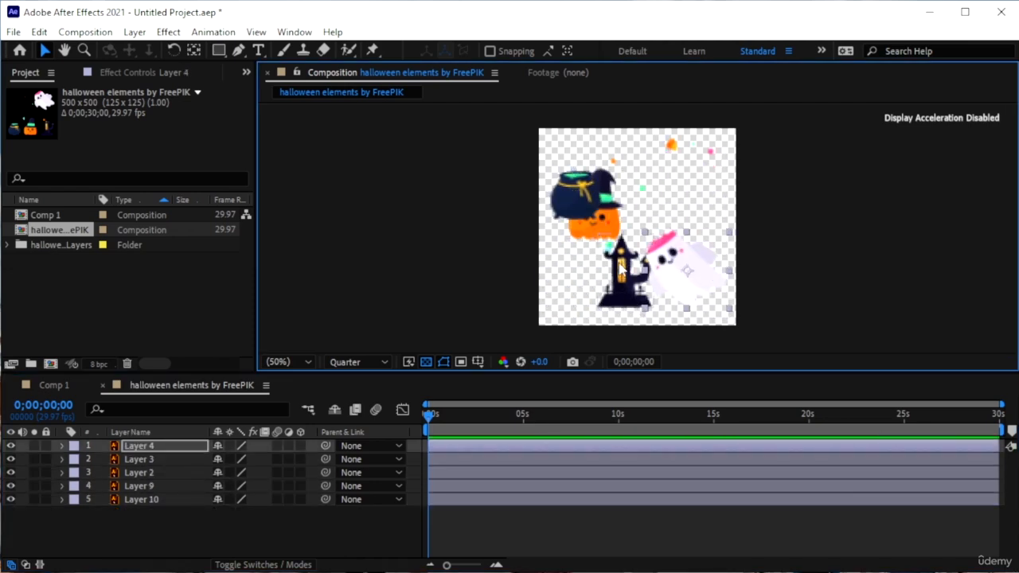
key("ctrl+z")
key("ctrl+z")
key("ctrl+z")
key("ctrl+z")
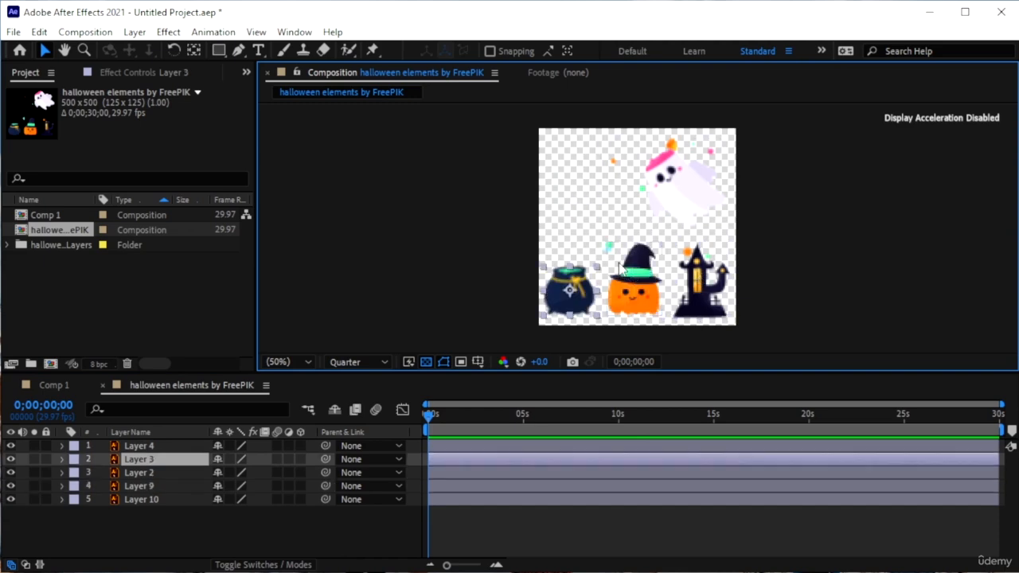
- Keyframe the ghost's Position on Layer 4 from about 115.6, 180.5 at the start to about 277.6, 190.5 at 0;00;03;01
scroll(620, 269, "up", 2)
scroll(620, 269, "down", 2)
left_click(147, 448)
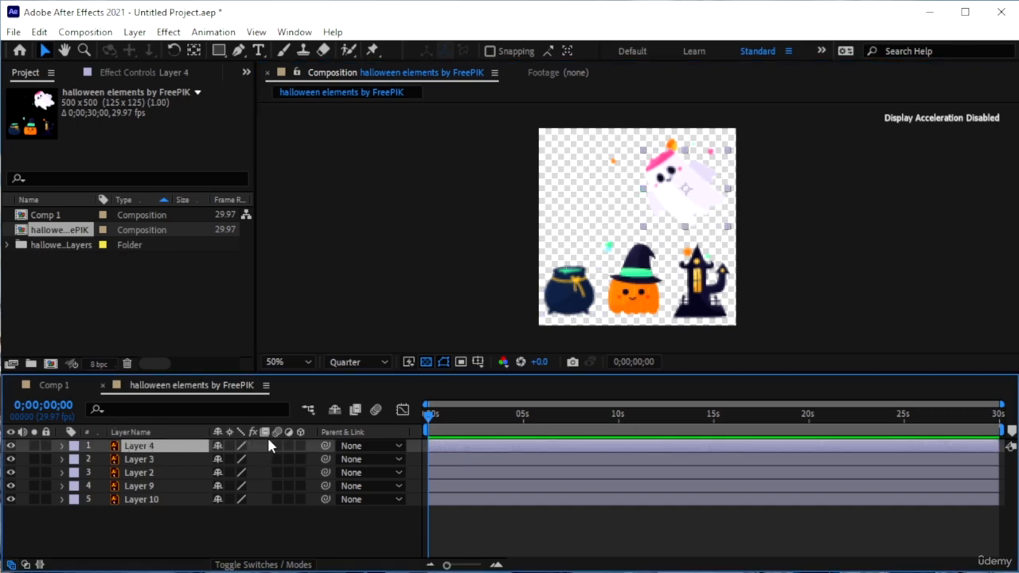
key("p")
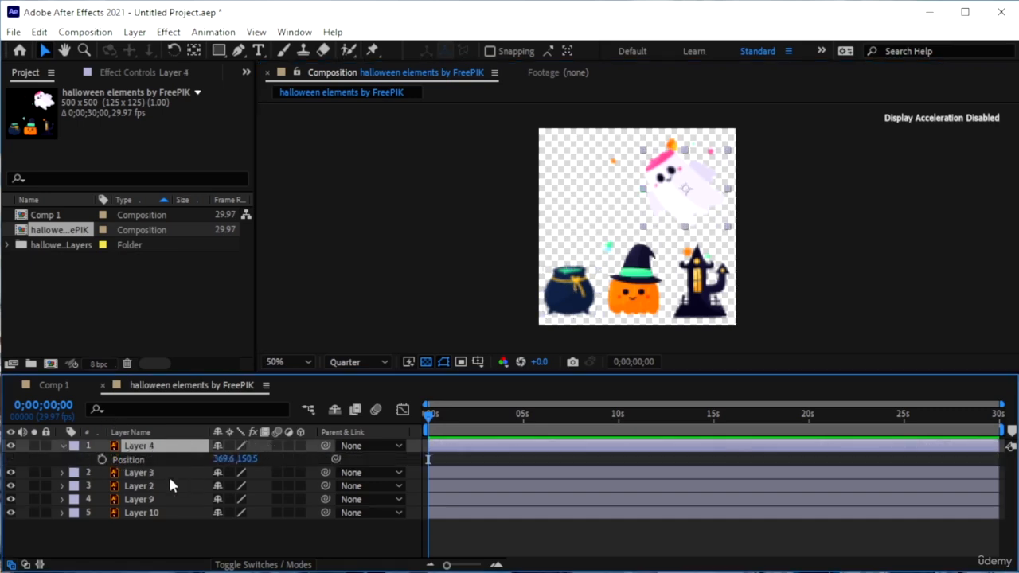
left_click(101, 459)
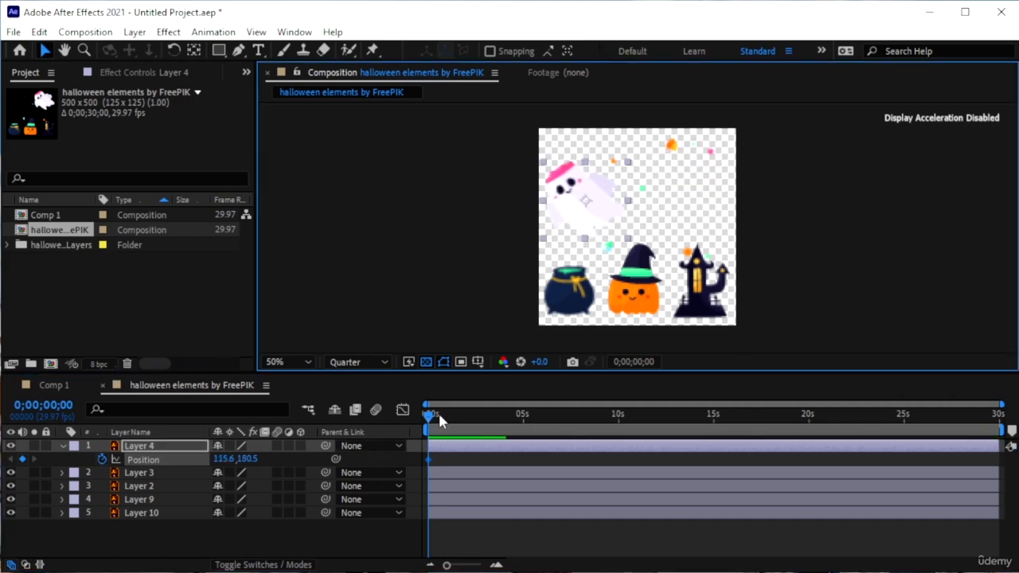
left_click(484, 414)
left_click_drag(596, 204, 660, 207)
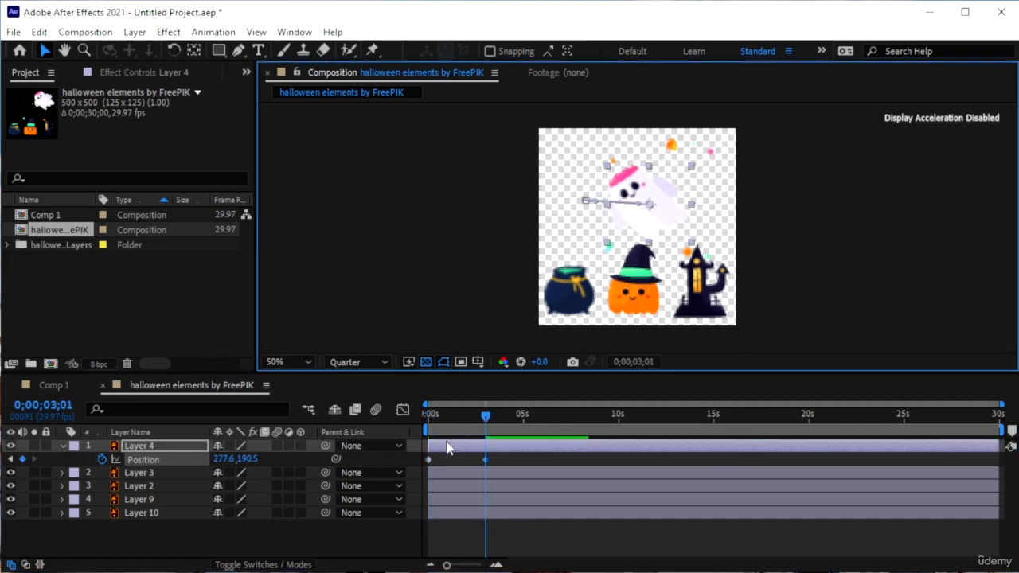
- Preview the ghost's movement from the start of the timeline and undo its Position animation
key("Home")
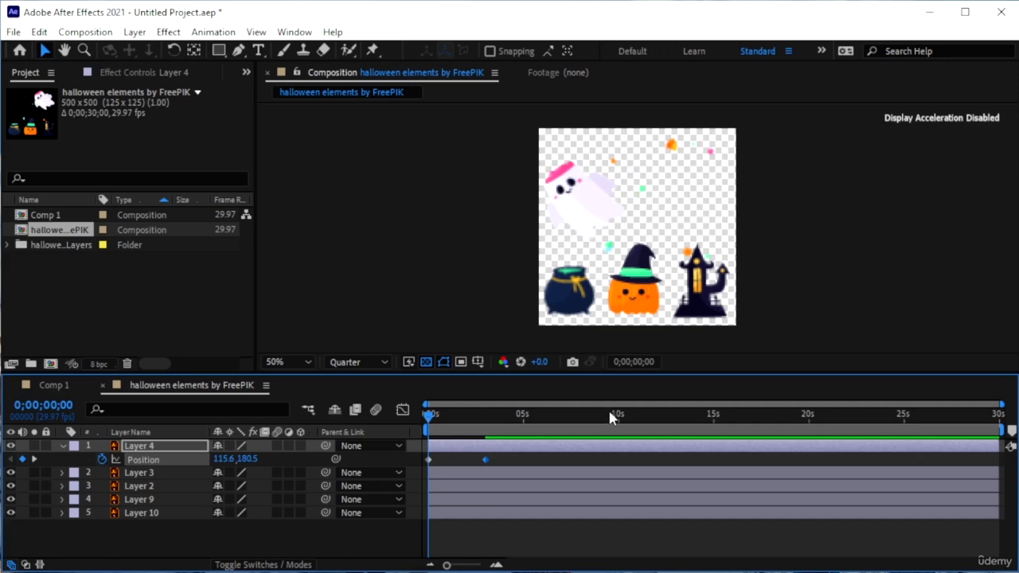
key("space")
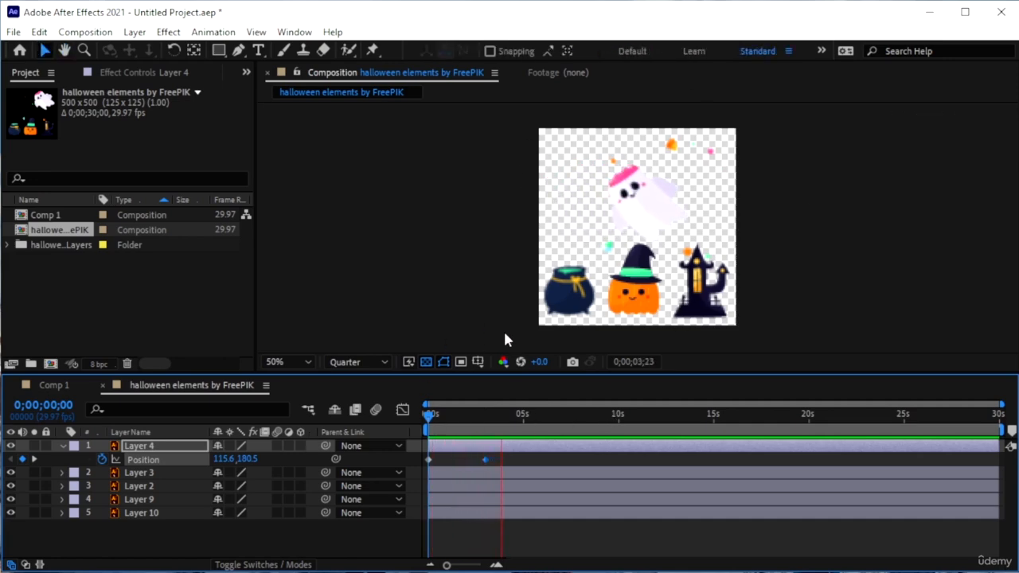
key("space")
key("ctrl+z")
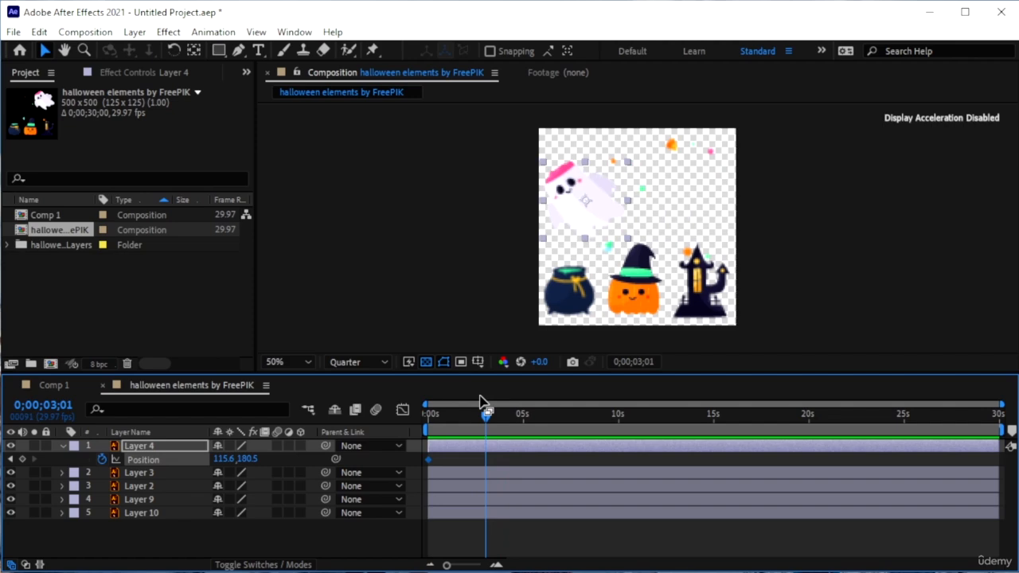
key("ctrl+z")
key("ctrl+z")
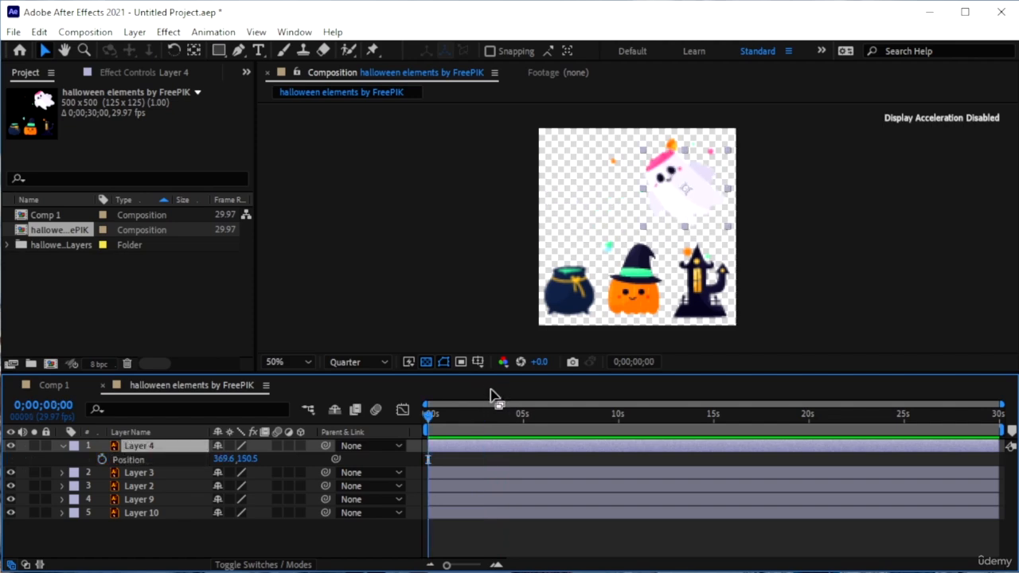
key("ctrl+z")
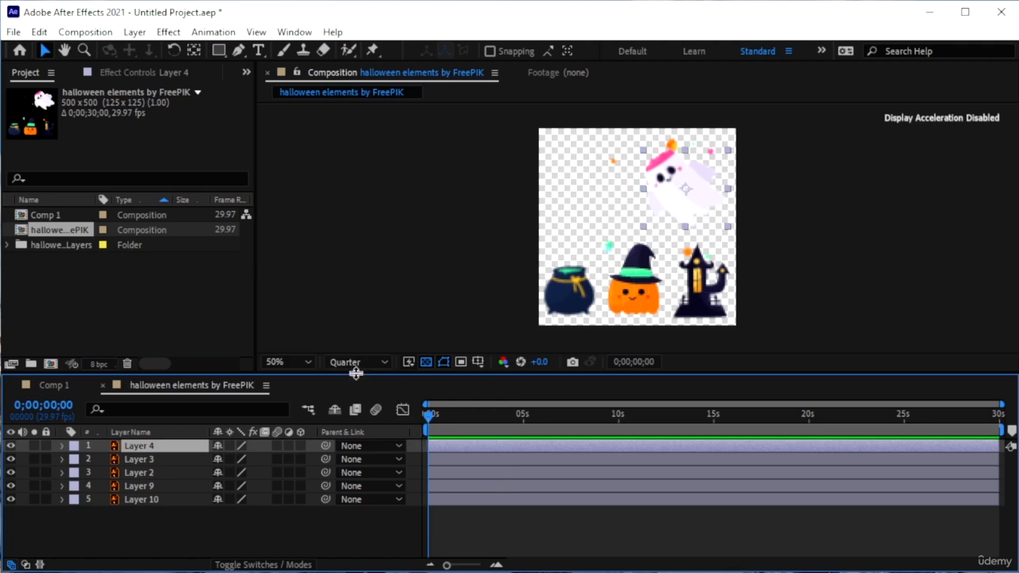
- Compare the composition viewer's magnification at Fit up to 100%, 6400% and 1.5%
scroll(486, 310, "up", 1)
scroll(486, 310, "down", 3)
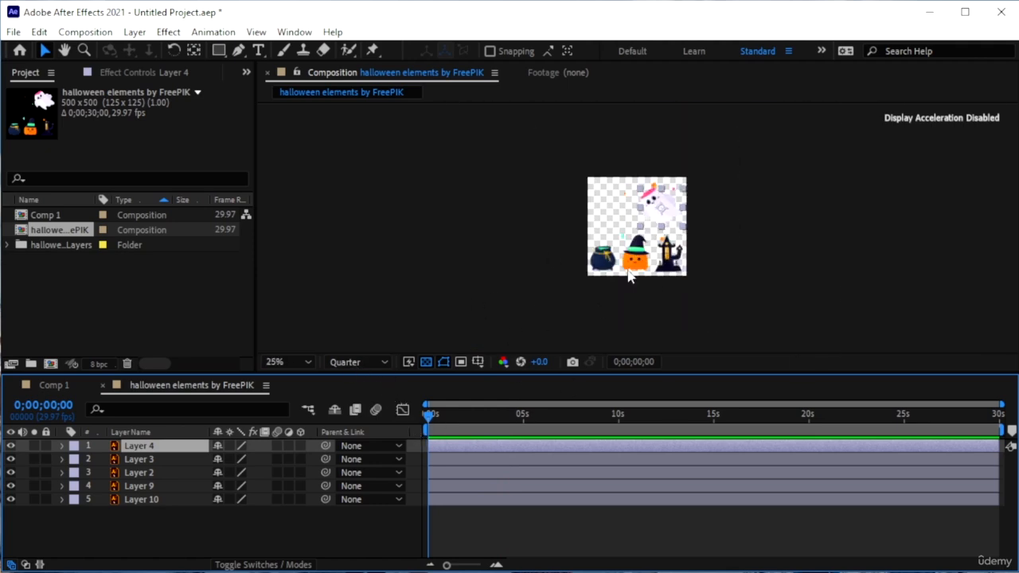
left_click(291, 365)
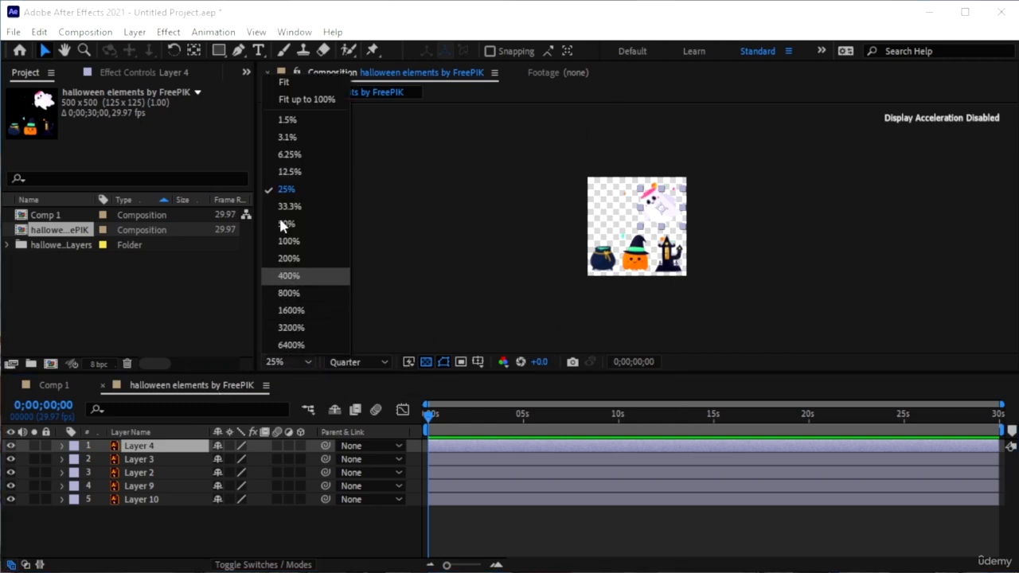
left_click(313, 98)
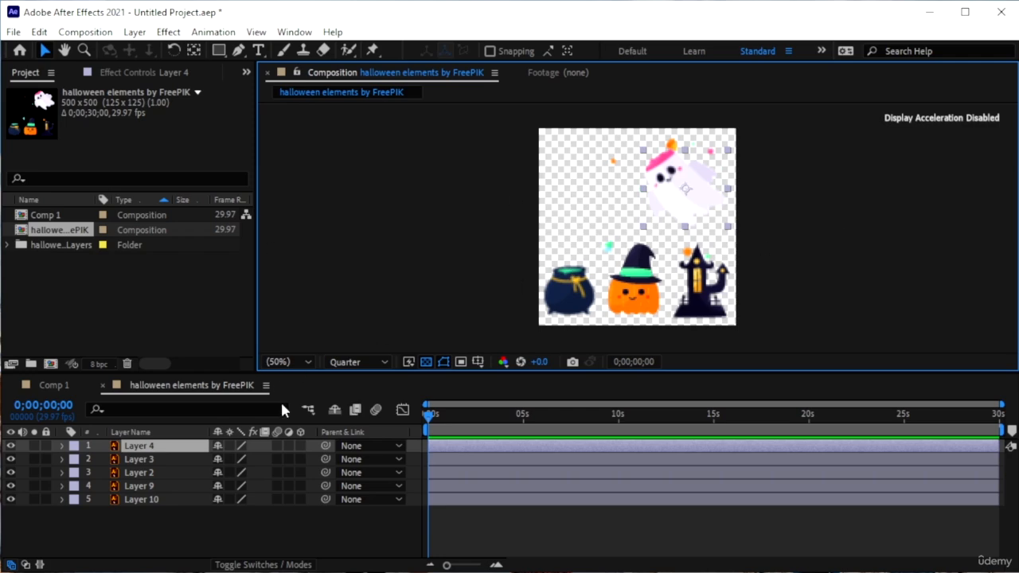
left_click(289, 361)
left_click(312, 337)
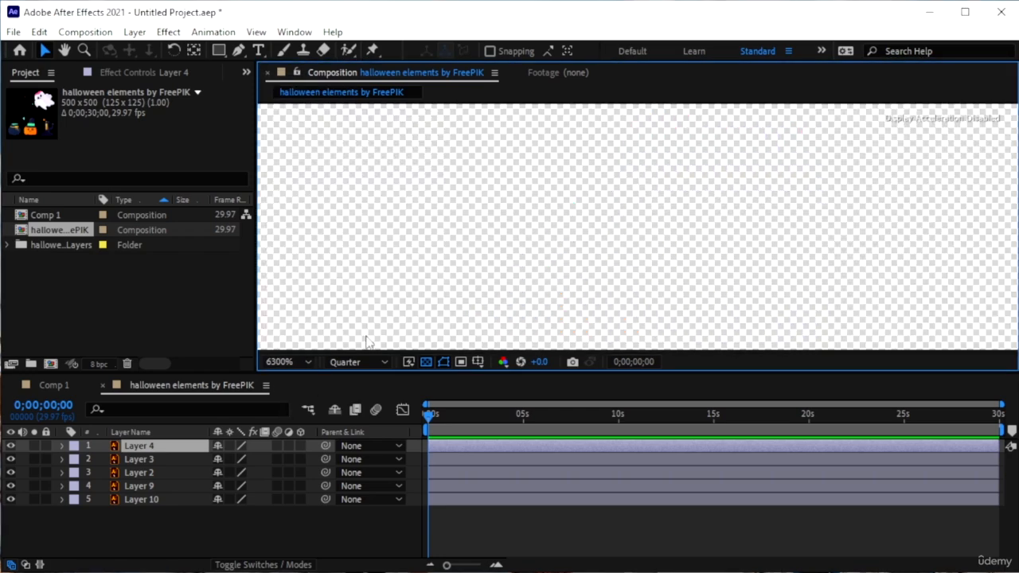
scroll(444, 285, "down", 2)
left_click(289, 362)
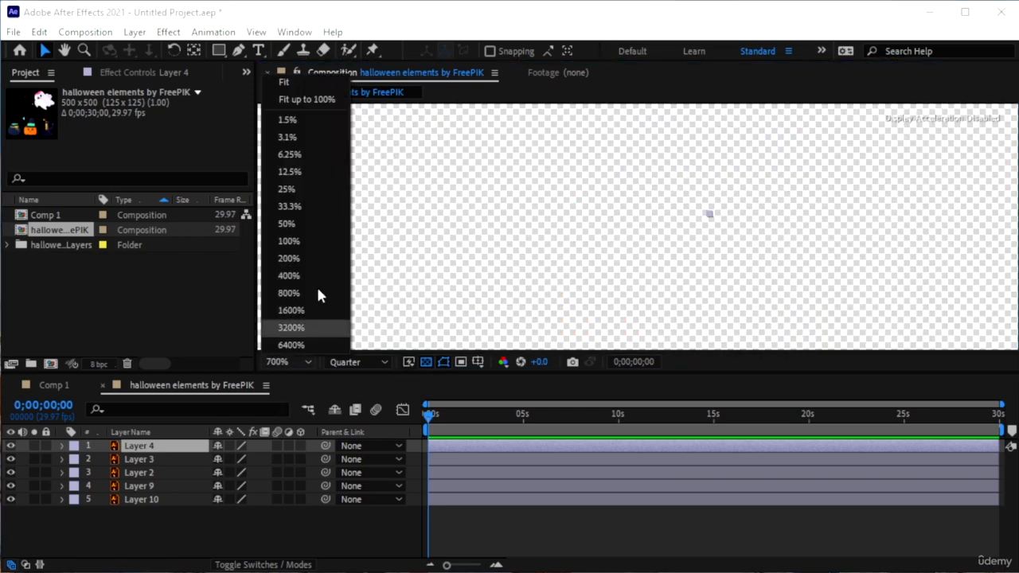
left_click(301, 120)
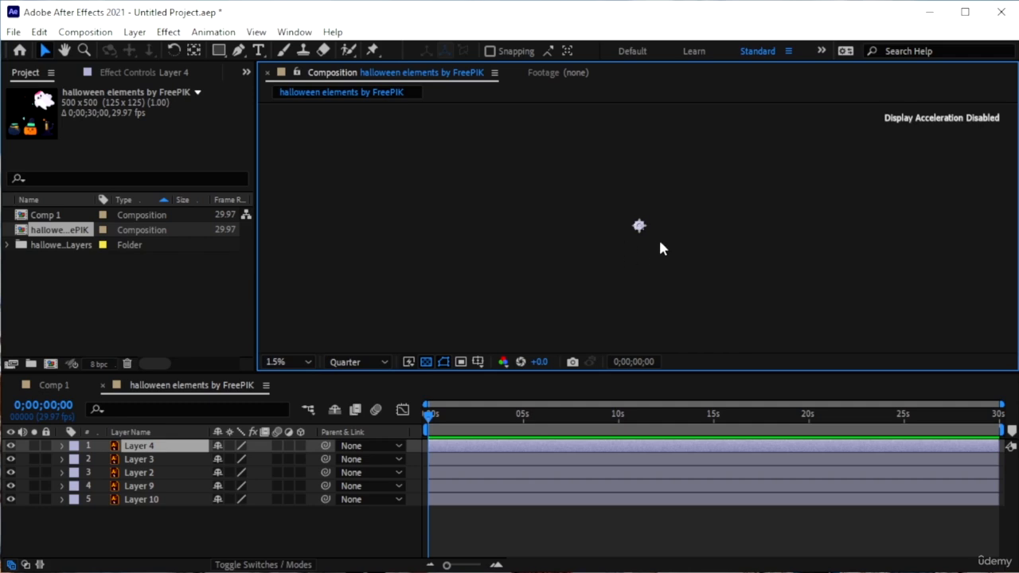
- Compare the Halloween artwork at small and large viewer magnifications, including 25%, 12.5% and 100%
scroll(660, 248, "up", 3)
scroll(591, 261, "down", 3)
scroll(671, 252, "up", 8)
scroll(671, 253, "down", 5)
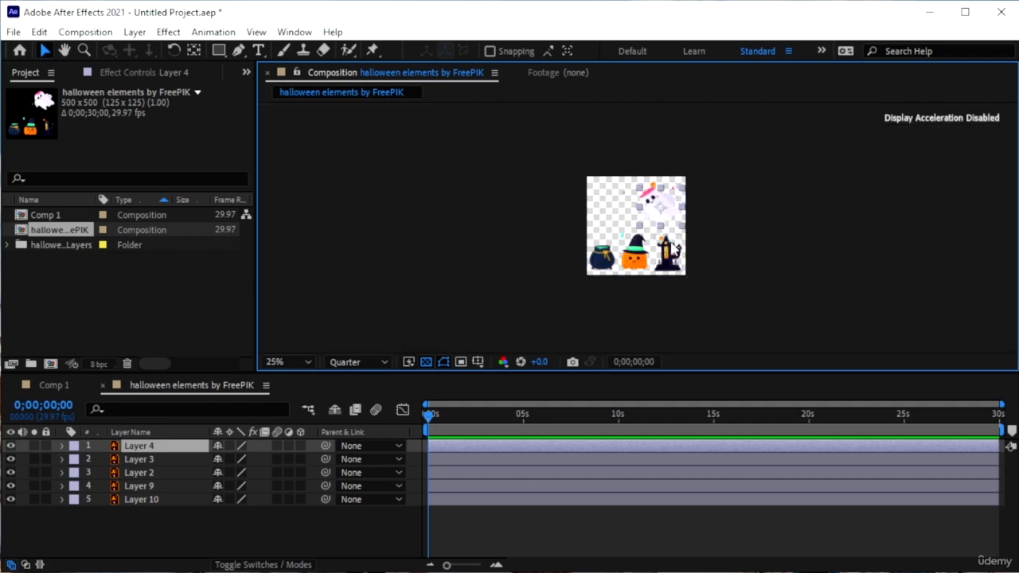
scroll(669, 241, "down", 4)
scroll(670, 240, "up", 9)
scroll(653, 261, "down", 8)
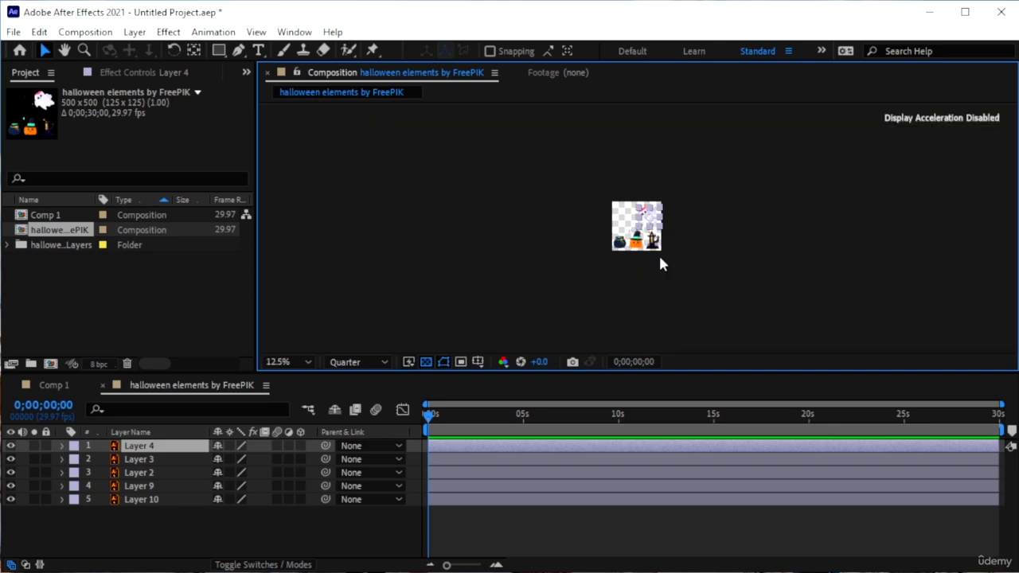
scroll(690, 286, "up", 3)
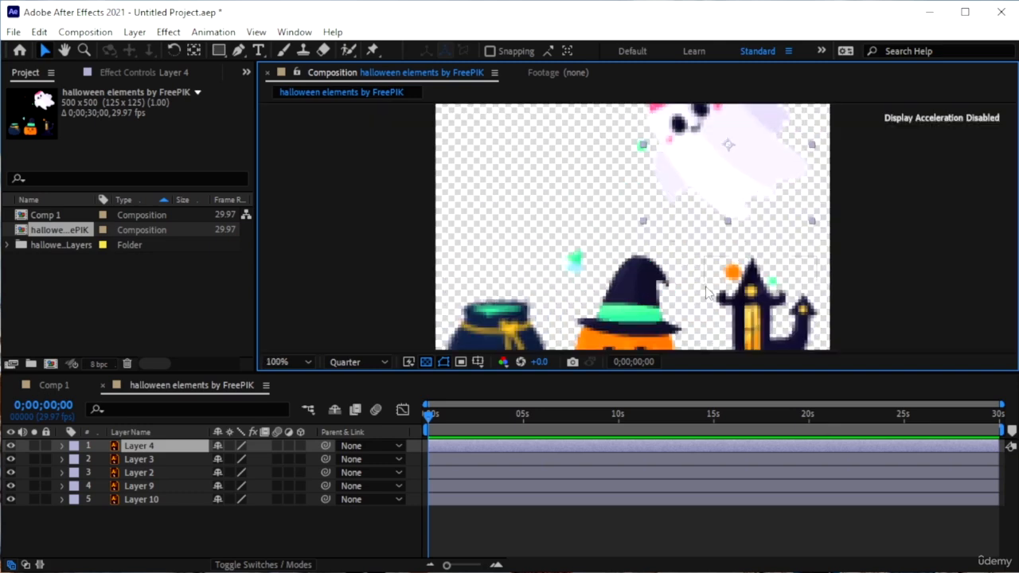
- Compare the composition at 50% and 200% magnification, ending at 50%
key("comma")
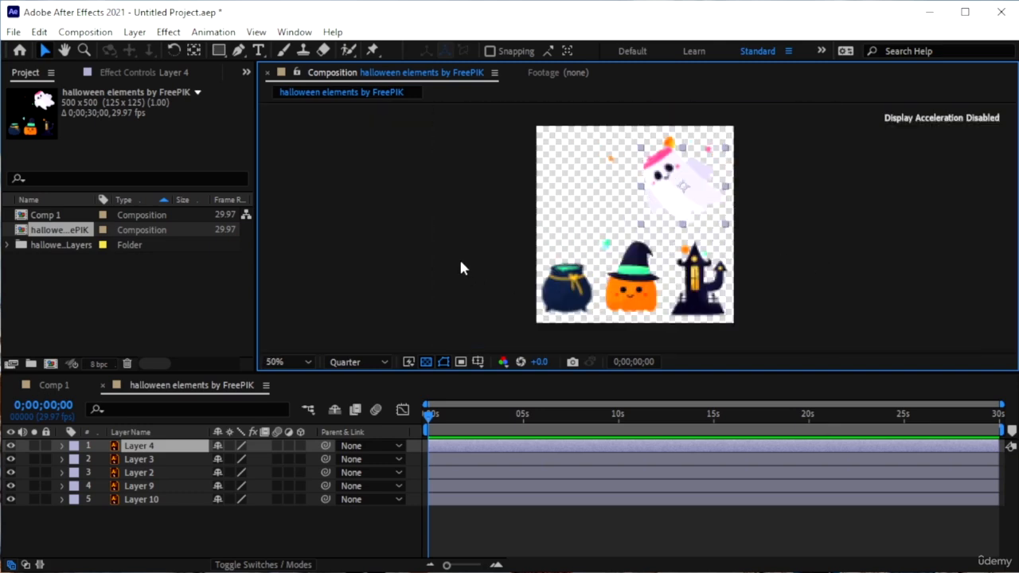
key("period")
key("period")
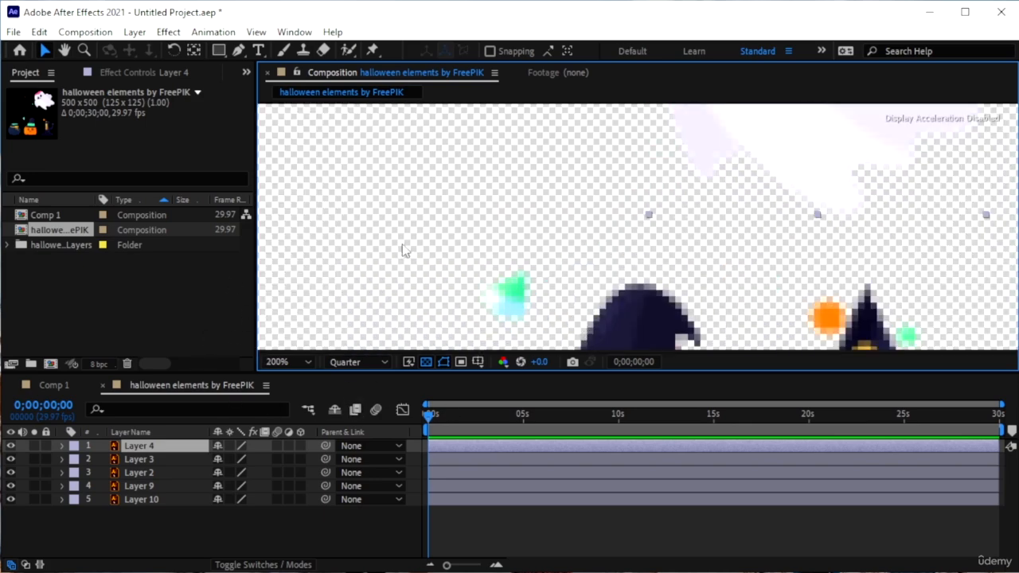
key("comma")
key("comma")
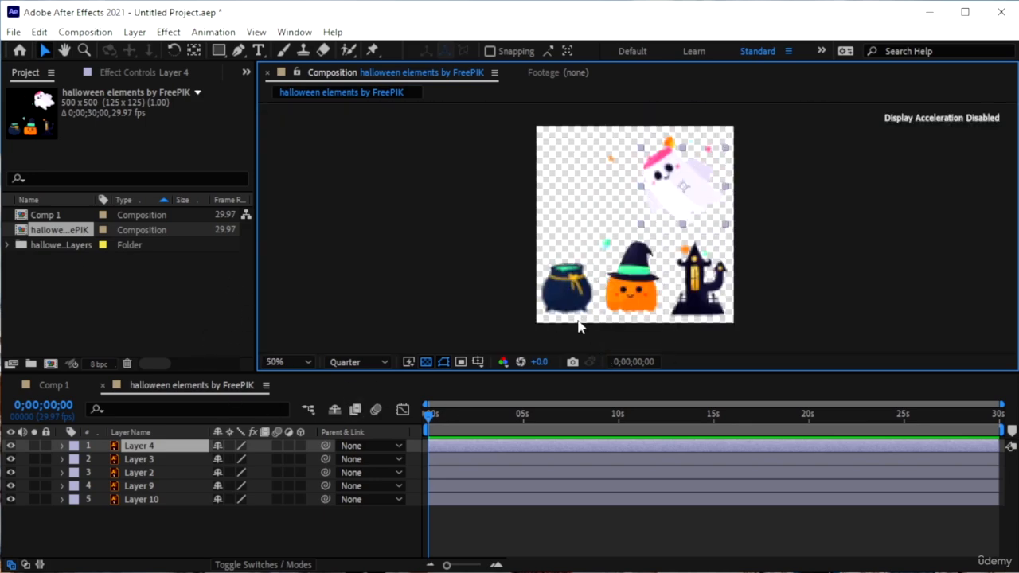
- At 400% magnification, reposition the confetti on Layer 10 so its green piece sits just above the pumpkin's hat
key("period")
key("period")
key("period")
left_click_drag(398, 336, 613, 264)
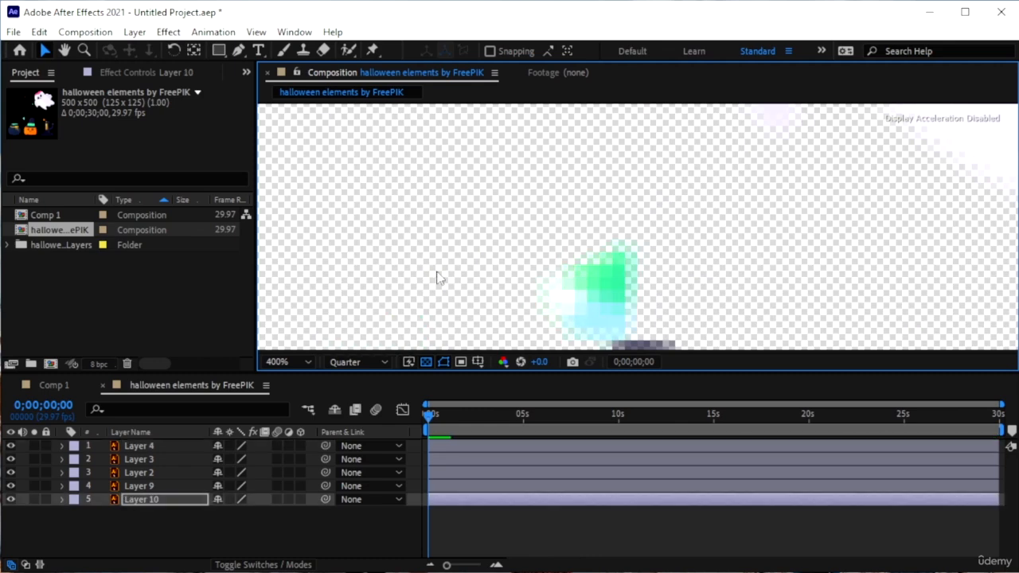
left_click_drag(428, 273, 529, 213)
left_click(746, 173)
left_click_drag(746, 173, 567, 258)
- Compare viewer magnifications from 25% to 400%, and inspect the cauldron and pumpkin up close with the Hand tool
scroll(478, 265, "down", 4)
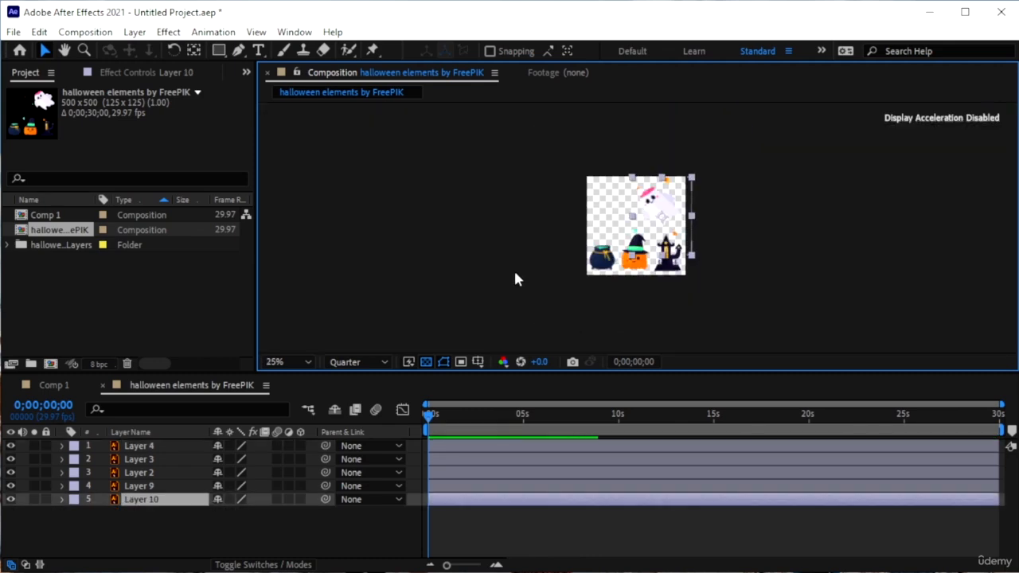
scroll(513, 268, "up", 1)
scroll(539, 305, "up", 2)
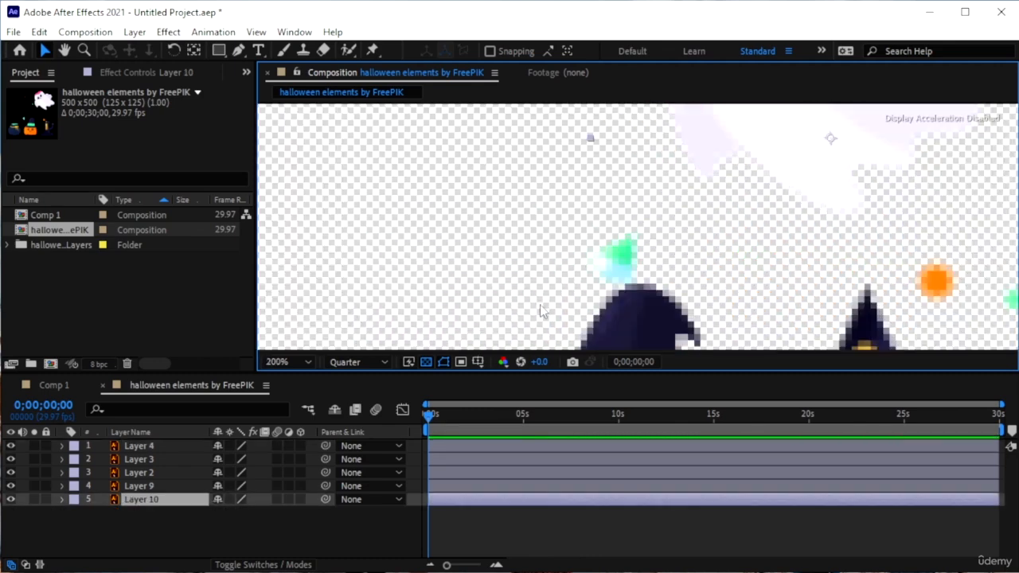
scroll(540, 304, "down", 2)
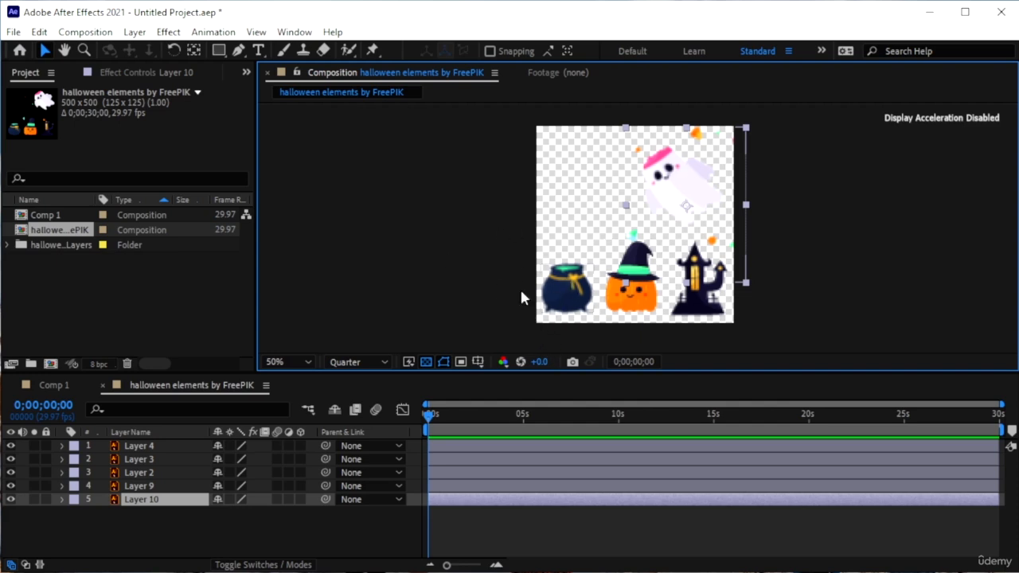
scroll(471, 226, "up", 3)
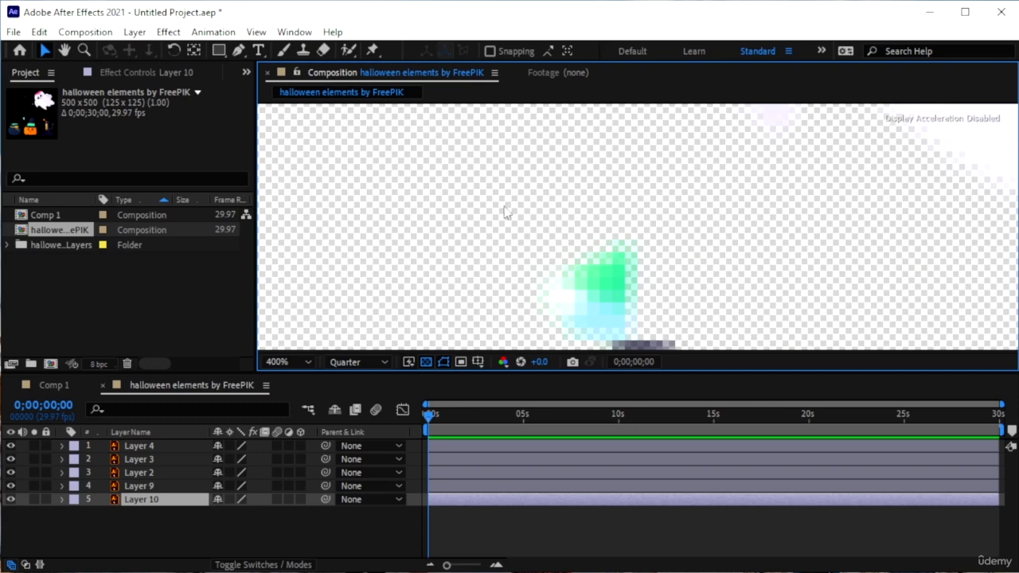
left_click(64, 51)
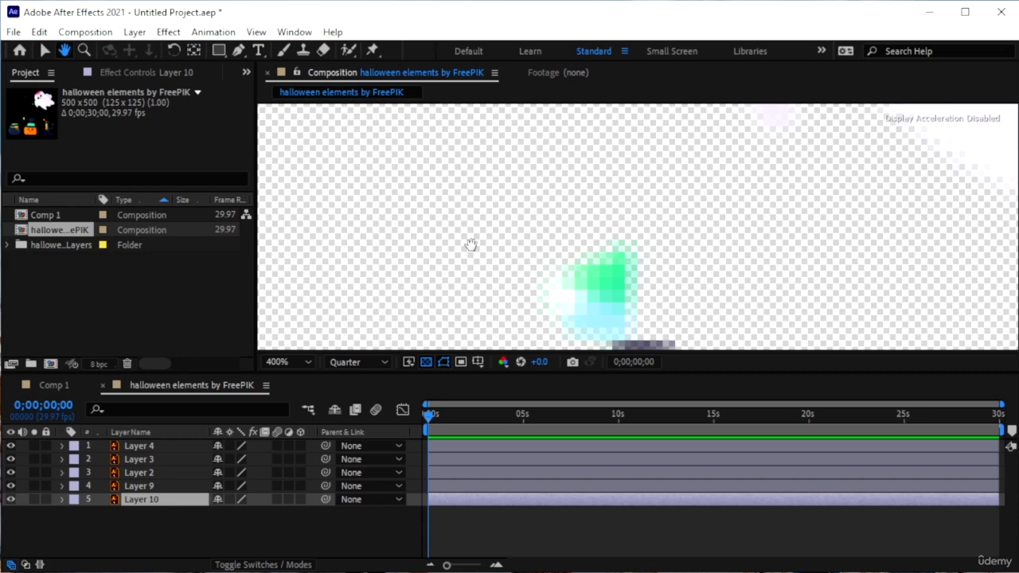
left_click_drag(371, 312, 544, 149)
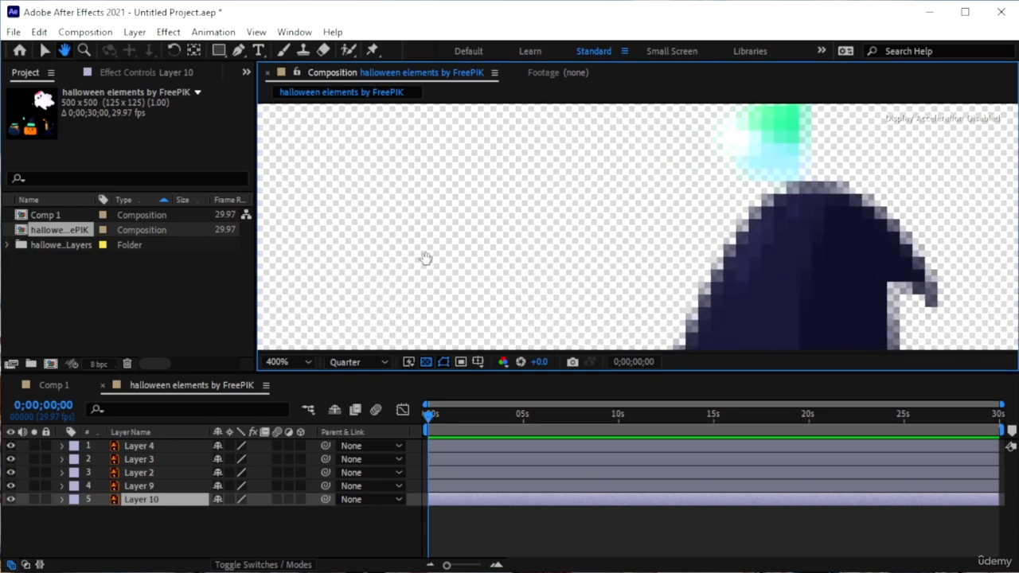
left_click_drag(396, 279, 622, 102)
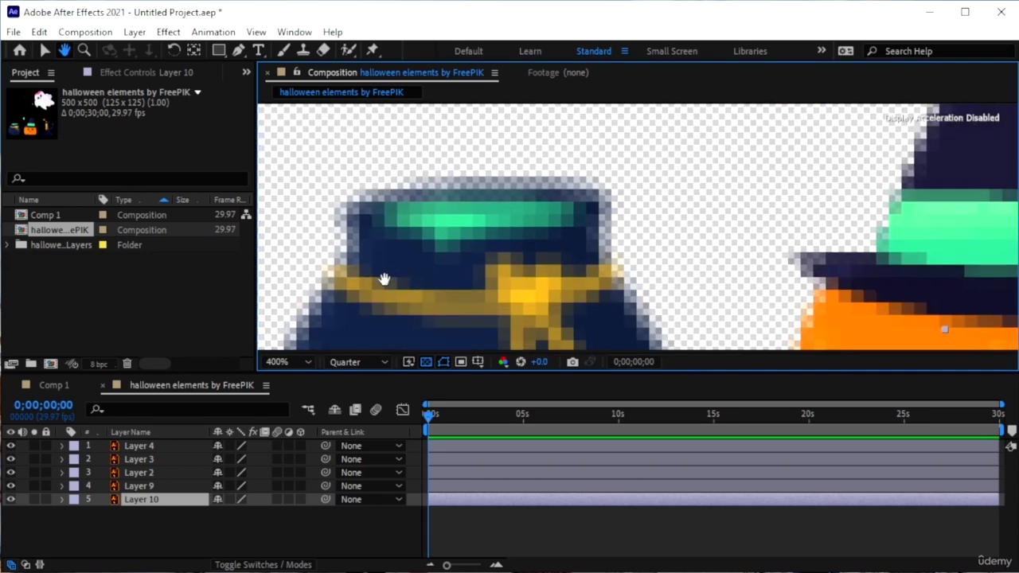
left_click_drag(384, 279, 568, 255)
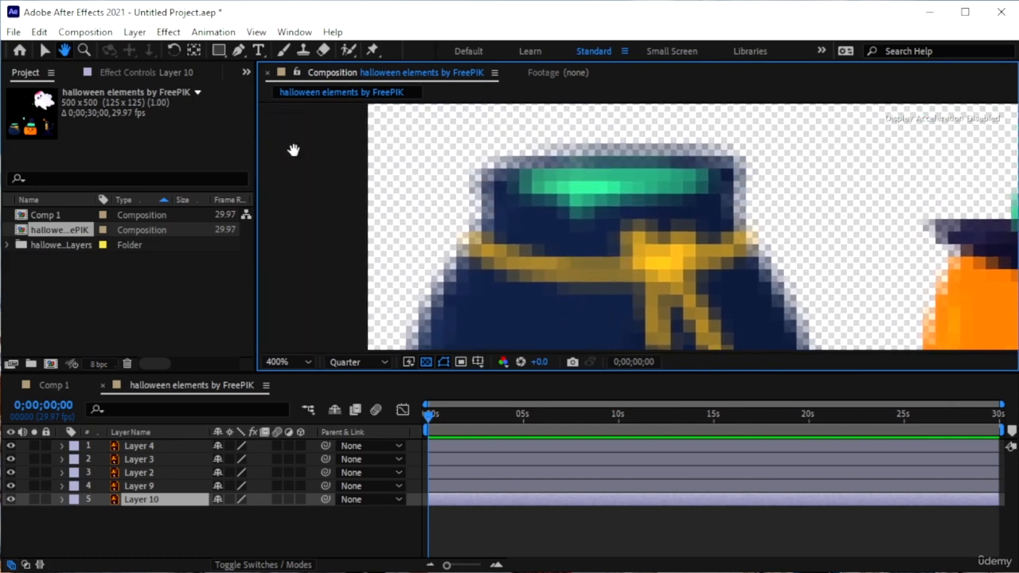
left_click_drag(853, 191, 556, 202)
left_click_drag(846, 314, 735, 195)
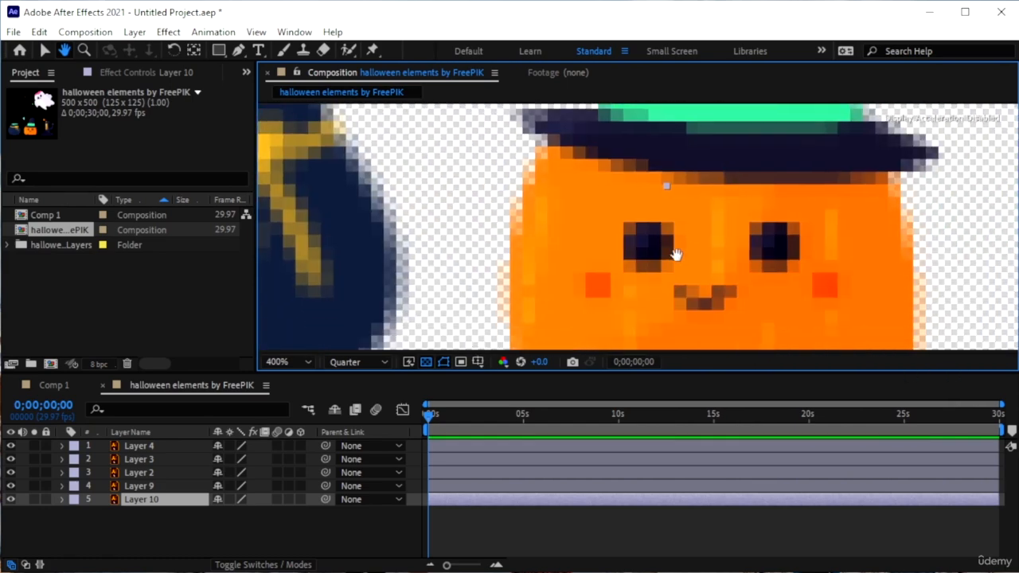
- Return the viewer to 50% and shift the whole artwork around it with the Hand tool
scroll(674, 252, "down", 3)
left_click_drag(738, 243, 673, 309)
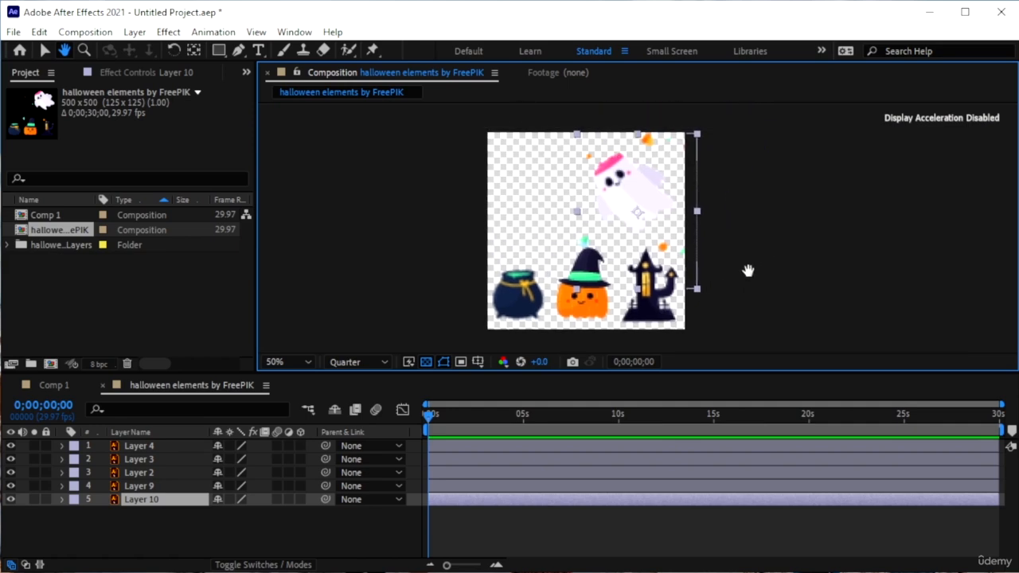
left_click_drag(749, 271, 696, 320)
left_click_drag(544, 259, 747, 148)
left_click_drag(437, 247, 411, 311)
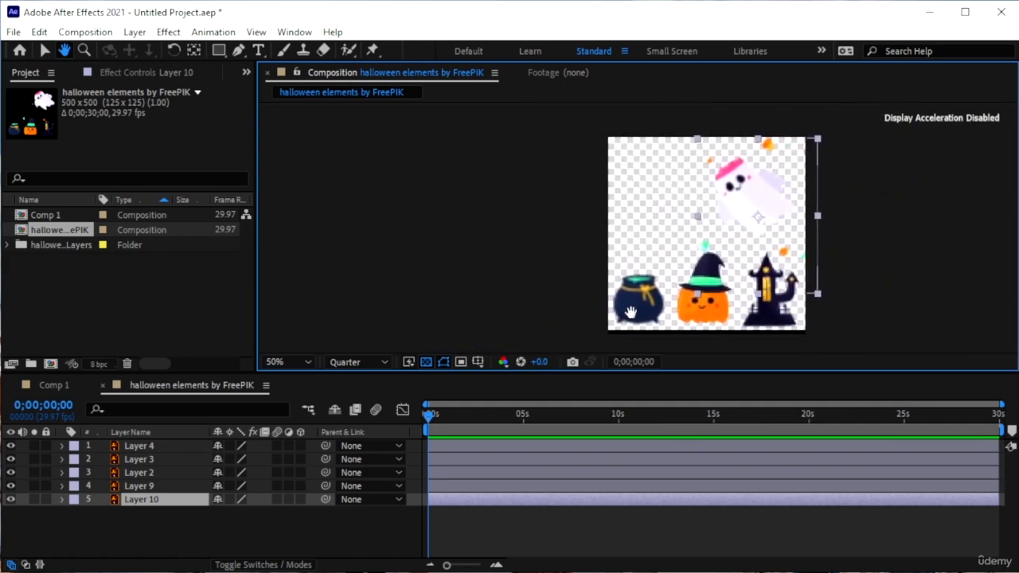
left_click_drag(860, 175, 699, 176)
- Show the Align panel and try moving its tab with the Hand tool
left_click(176, 497)
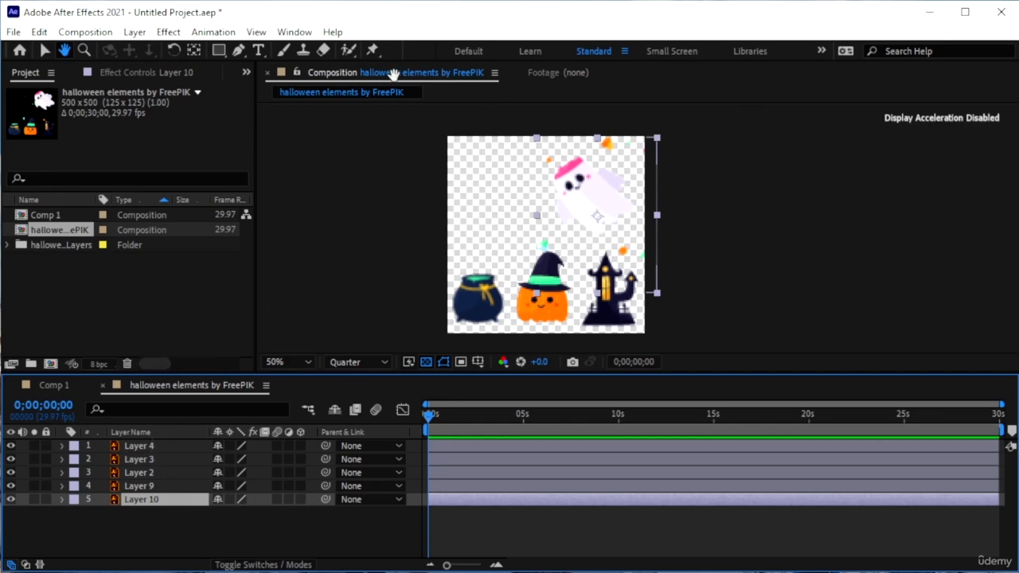
left_click(294, 32)
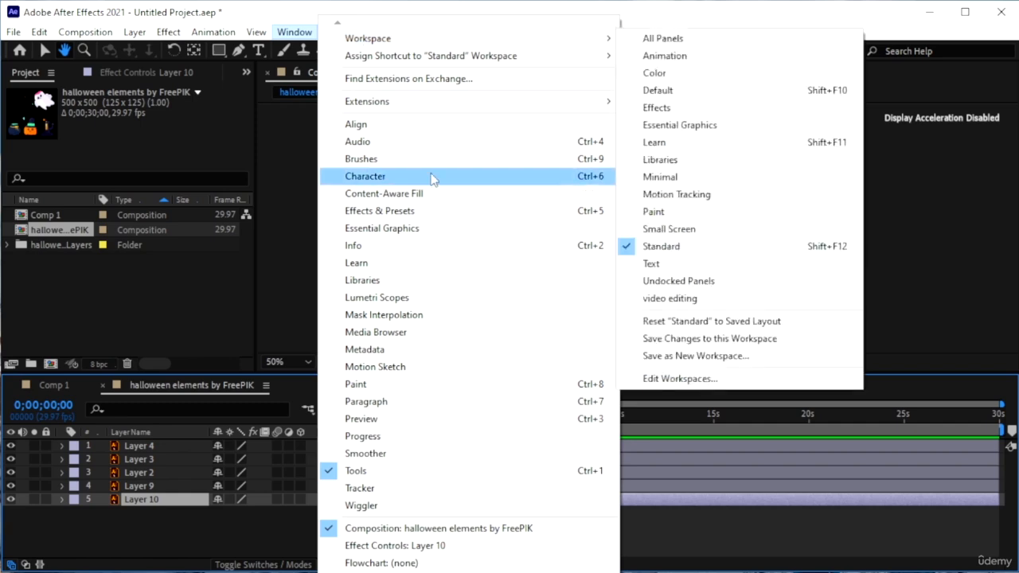
left_click(412, 125)
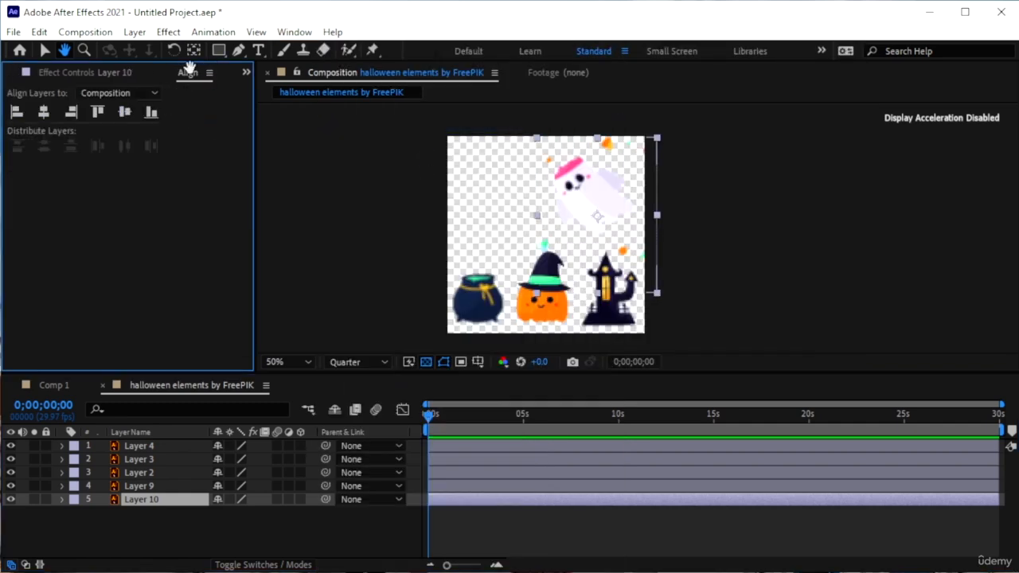
left_click_drag(189, 70, 110, 76)
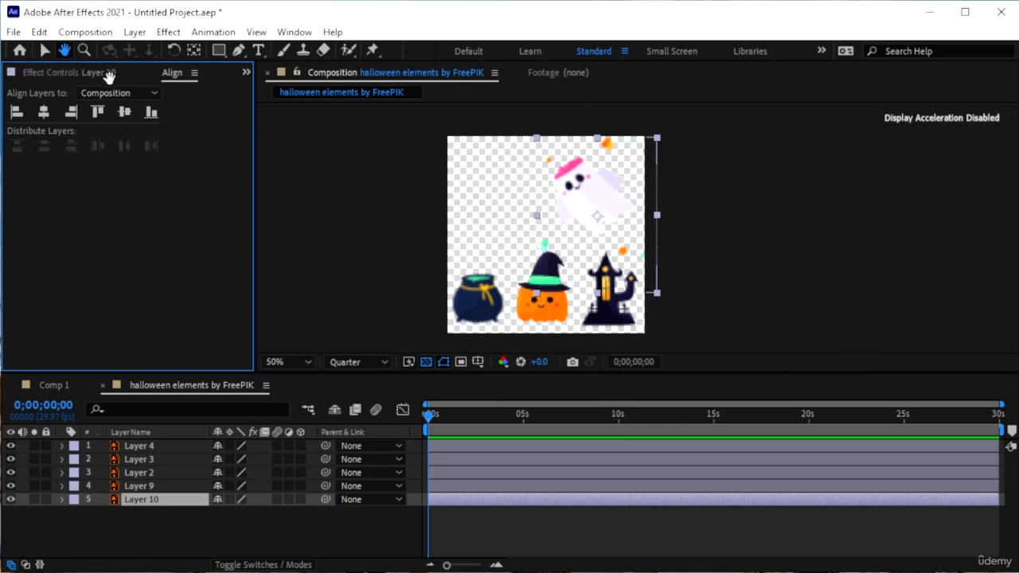
- With the Selection tool active, dock the Align panel as a separate column to the right of the composition viewer
left_click(50, 51)
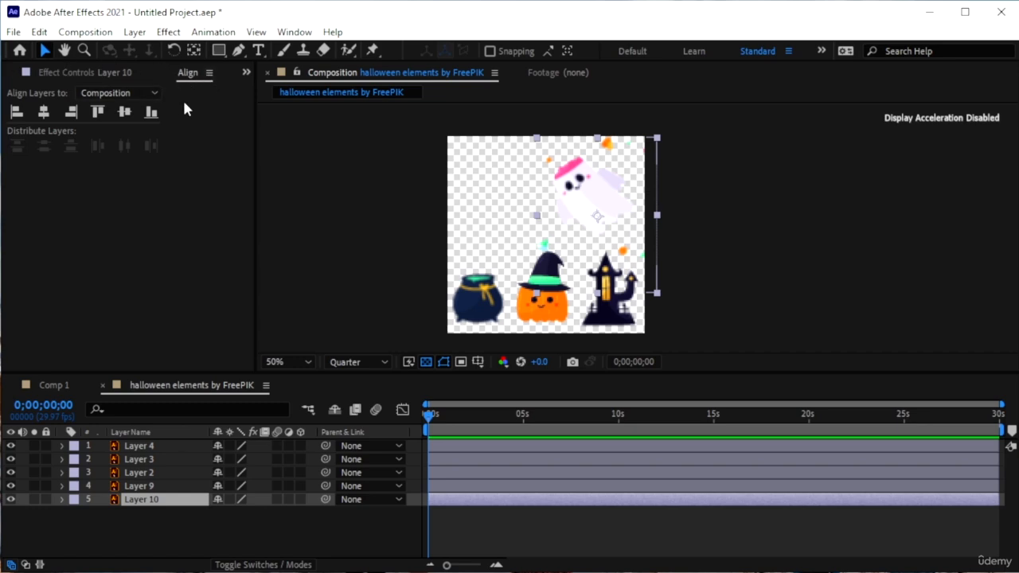
left_click(311, 32)
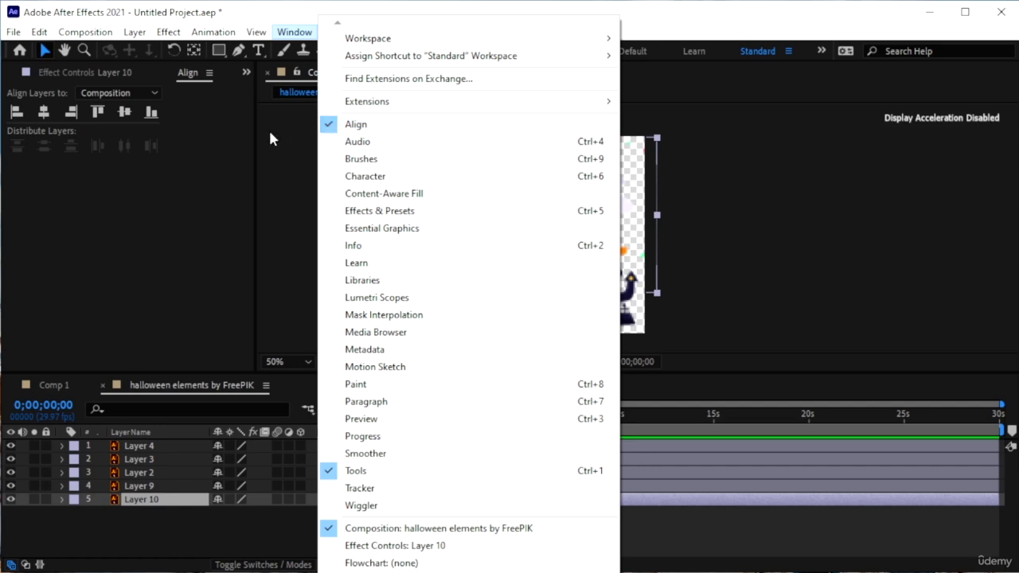
left_click(211, 122)
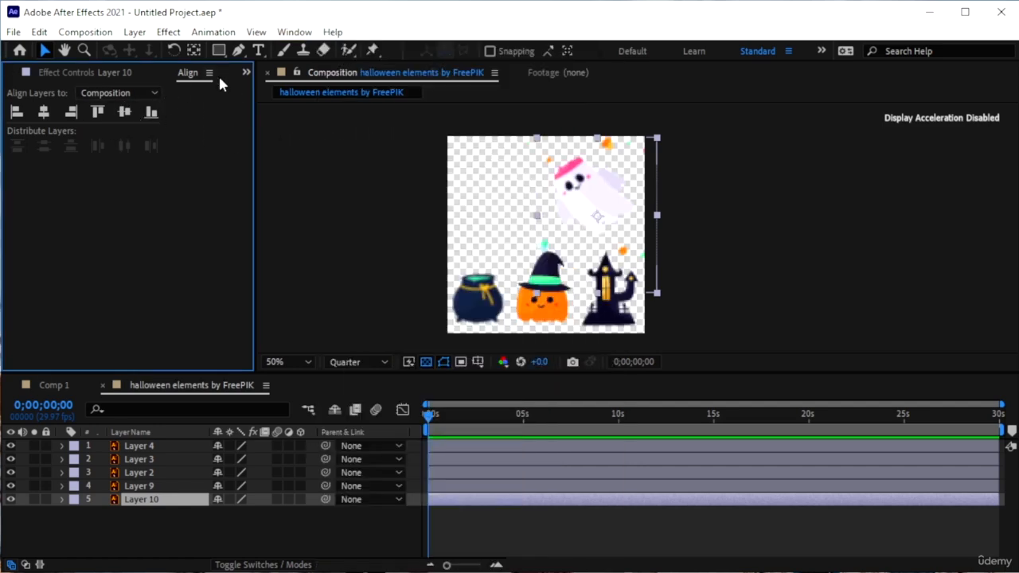
left_click_drag(183, 74, 997, 151)
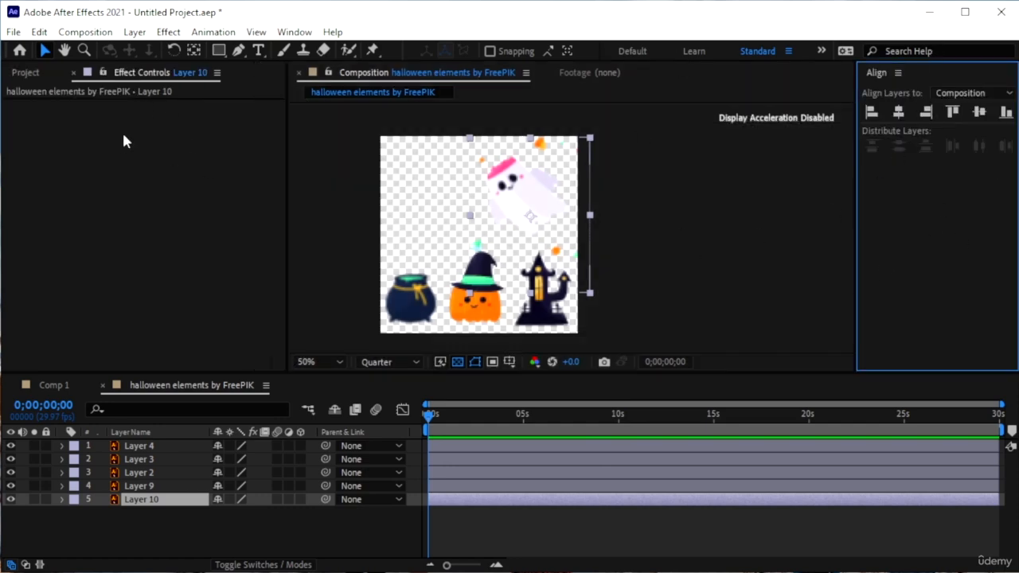
- Try the Hand tool in the Effect Controls, Align, composition and timeline panels
left_click(65, 50)
left_click(265, 213)
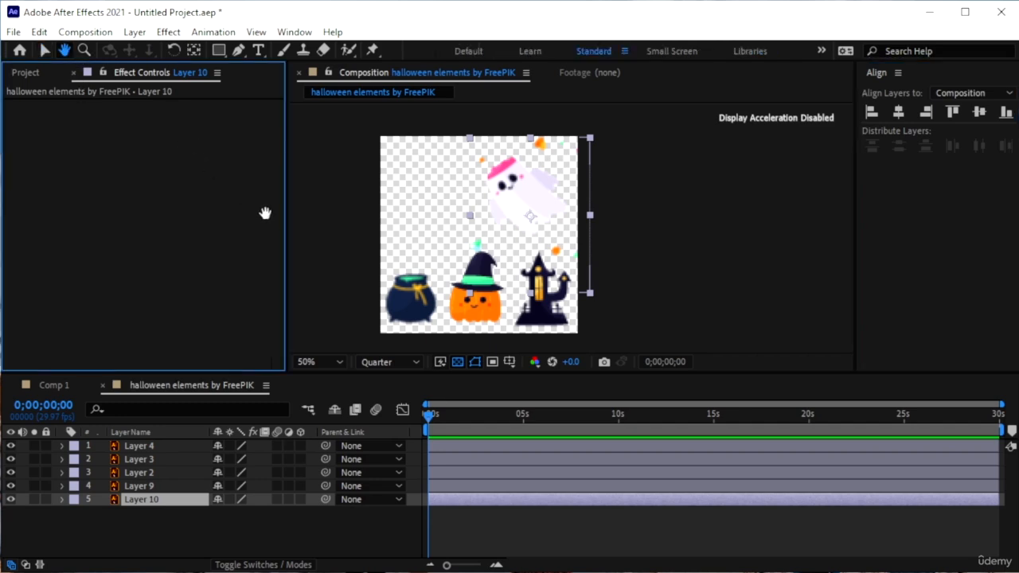
left_click(920, 236)
left_click(695, 282)
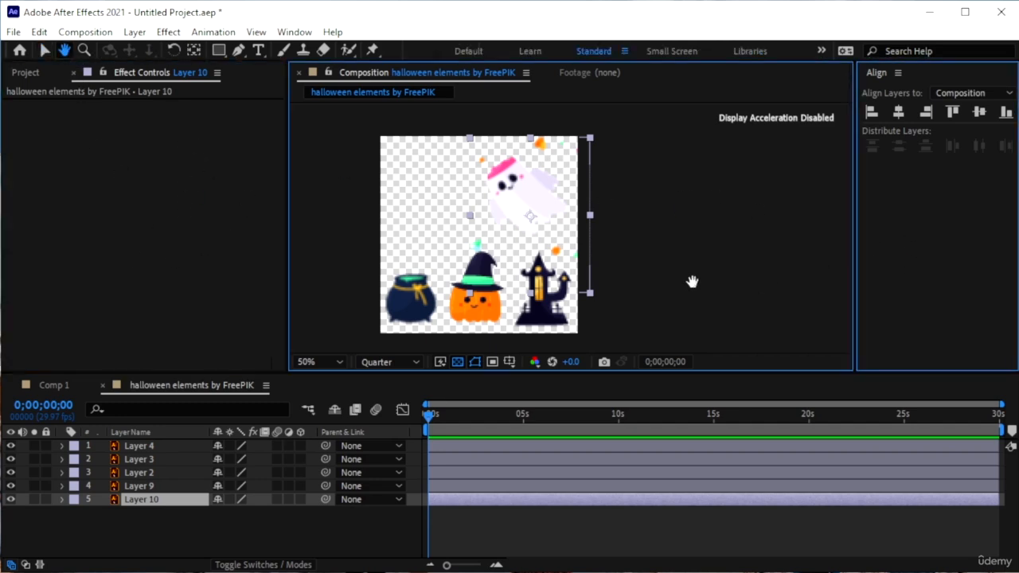
left_click_drag(692, 281, 600, 317)
left_click(258, 211)
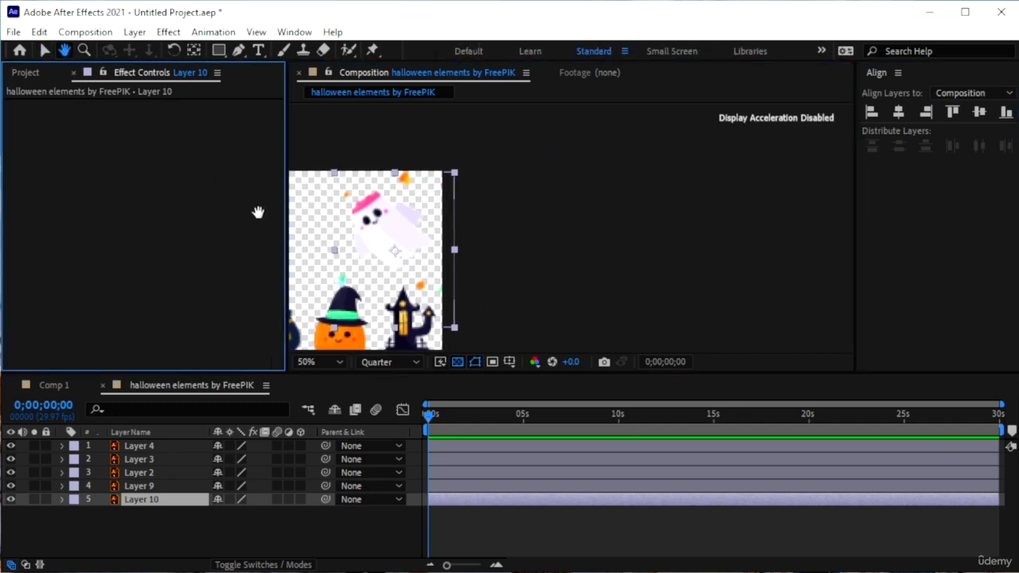
left_click(362, 537)
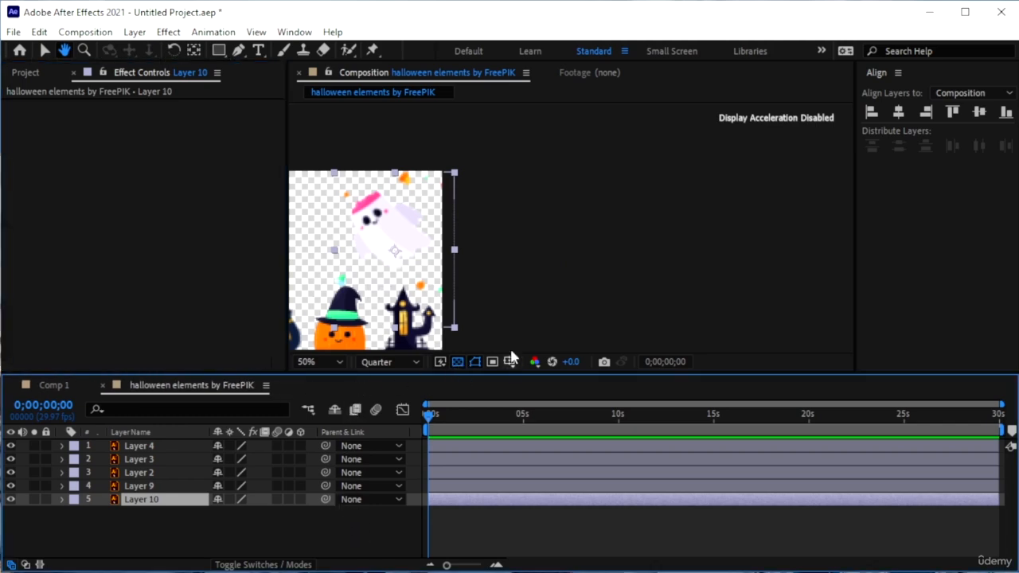
- Pan across the artwork with the Hand tool and examine the cauldron at 400%, 3200% and 200% magnification
left_click_drag(391, 275, 566, 295)
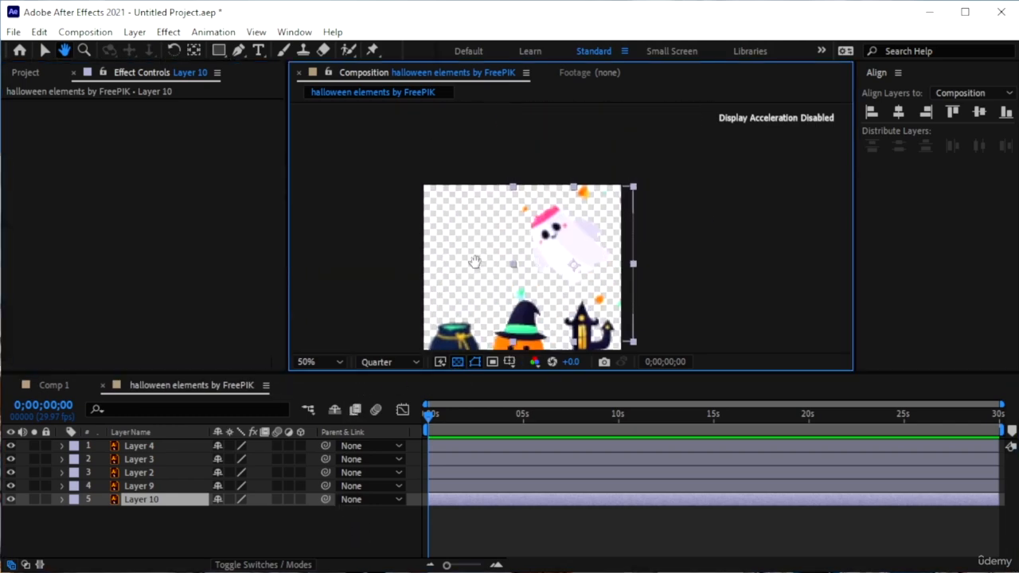
left_click_drag(475, 262, 584, 164)
left_click_drag(553, 295, 597, 225)
scroll(599, 217, "up", 3)
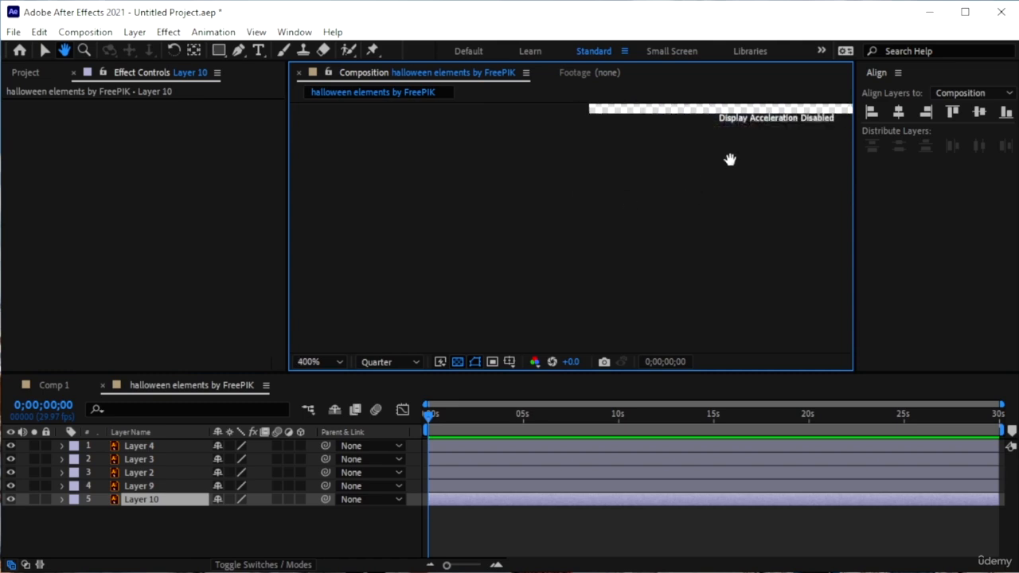
left_click_drag(741, 149, 636, 324)
left_click_drag(689, 172, 580, 258)
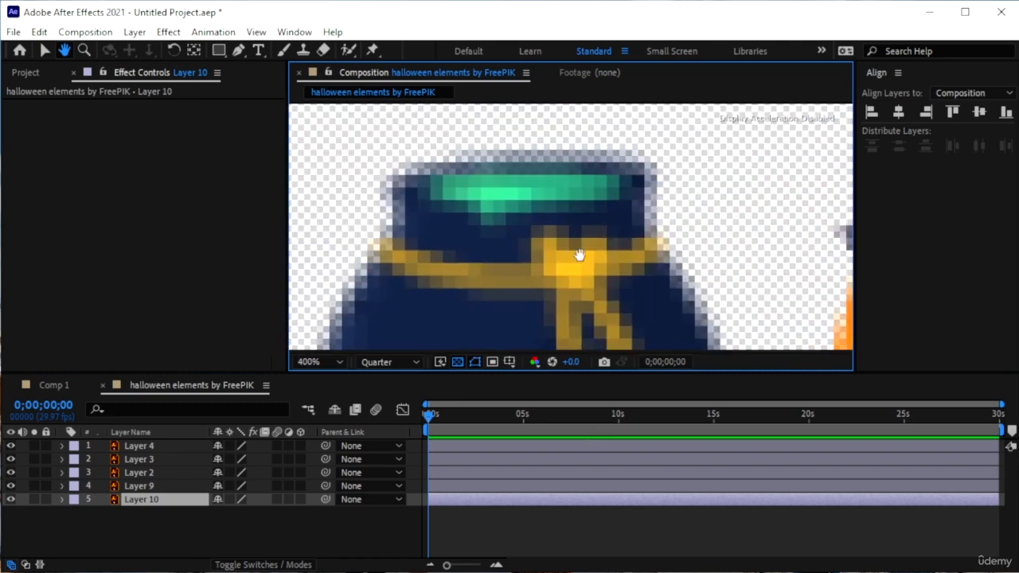
scroll(539, 255, "up", 3)
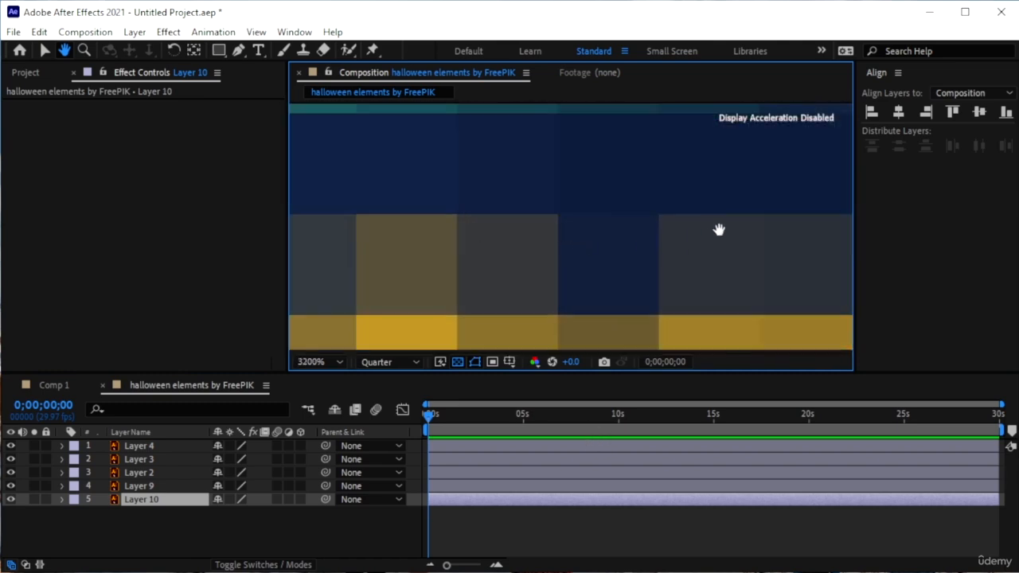
left_click_drag(719, 228, 483, 276)
scroll(539, 231, "down", 8)
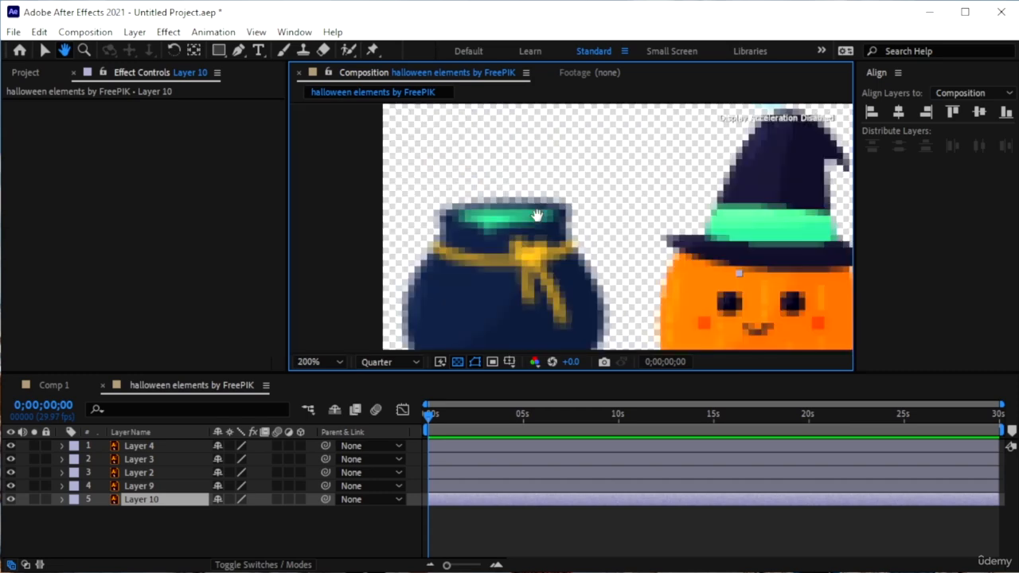
- Activate the Zoom tool and magnify the ghost area to 400%, returning the viewer to 50%
left_click_drag(549, 248, 565, 272)
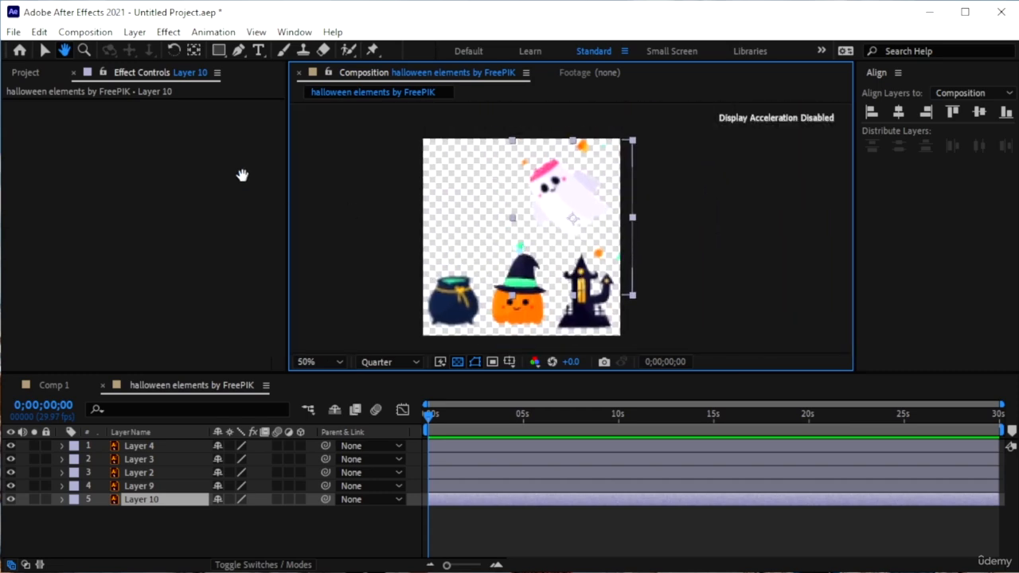
left_click(83, 51)
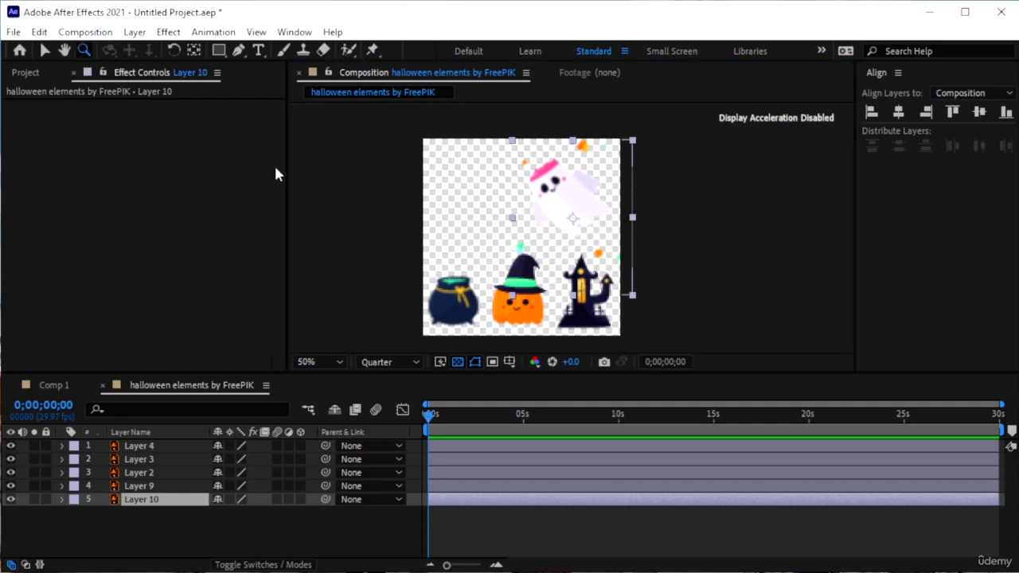
left_click(490, 281)
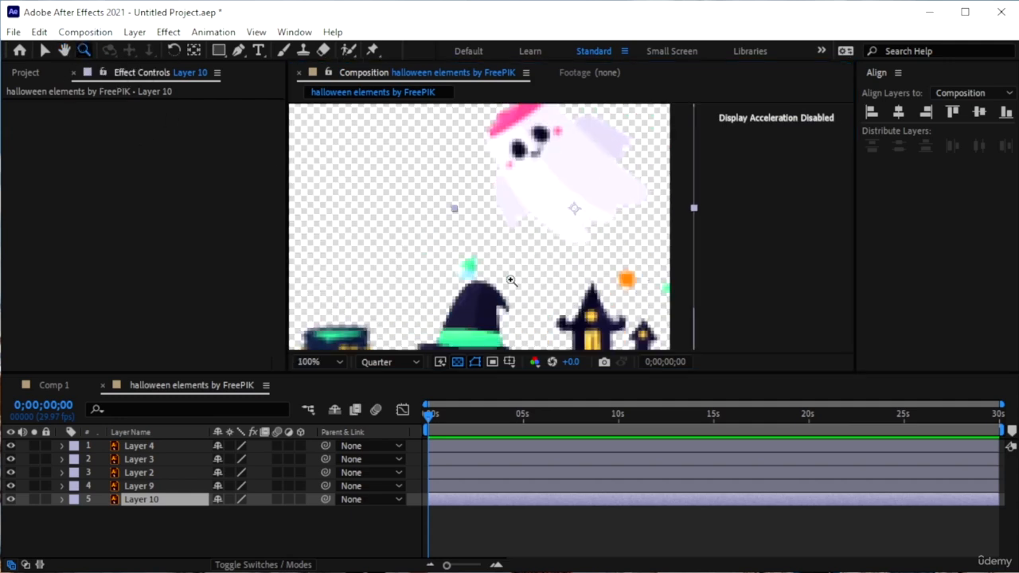
left_click(373, 240, "alt")
left_click(484, 298)
left_click(507, 264)
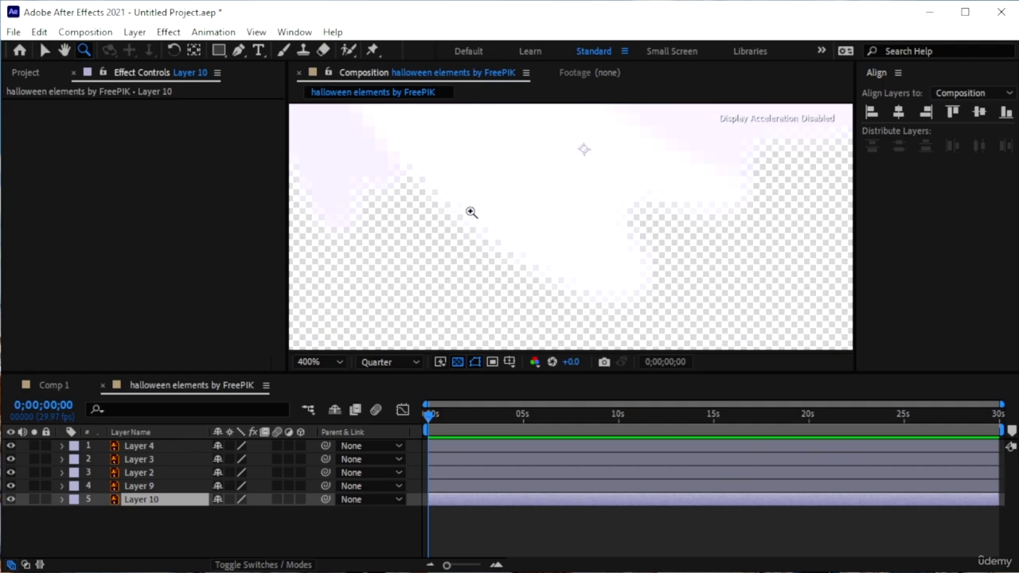
scroll(448, 220, "down", 3)
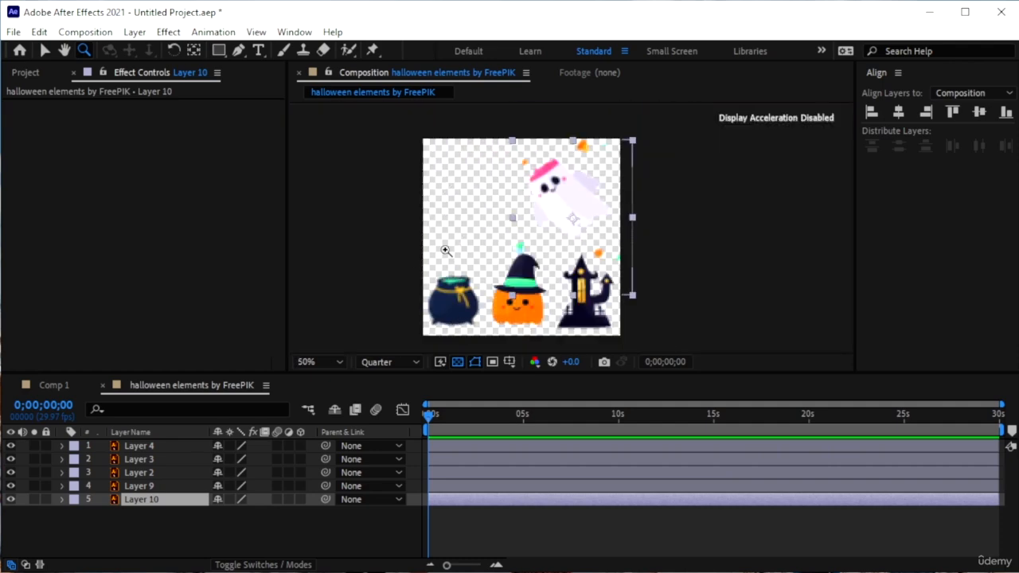
- Magnify the tip of the pumpkin's hat to at least 800% with the Zoom tool, returning to 25%
left_click(446, 251)
left_click(661, 242)
left_click(582, 254)
left_click(361, 196)
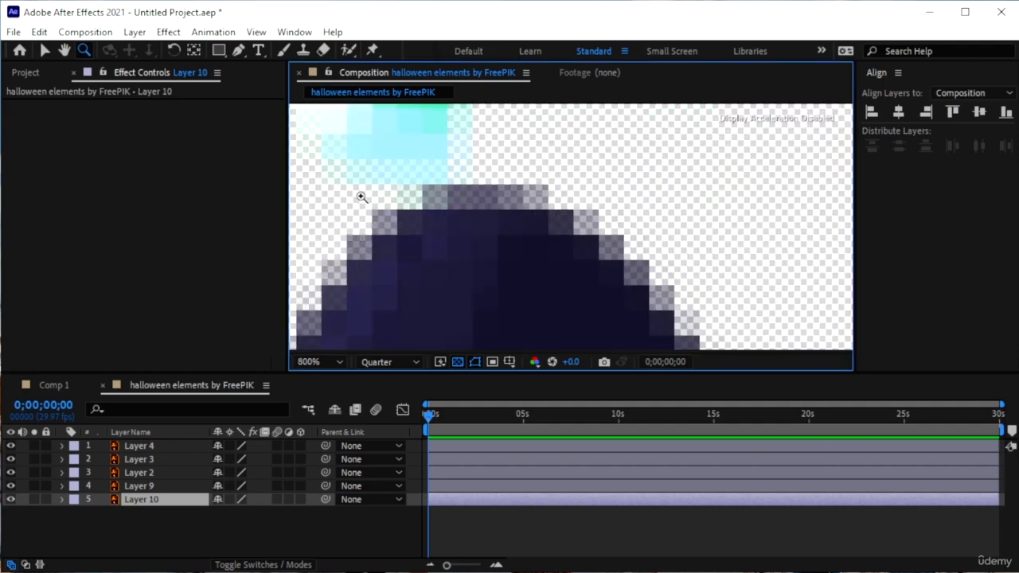
left_click(361, 168)
scroll(552, 241, "down", 7)
scroll(615, 263, "up", 1)
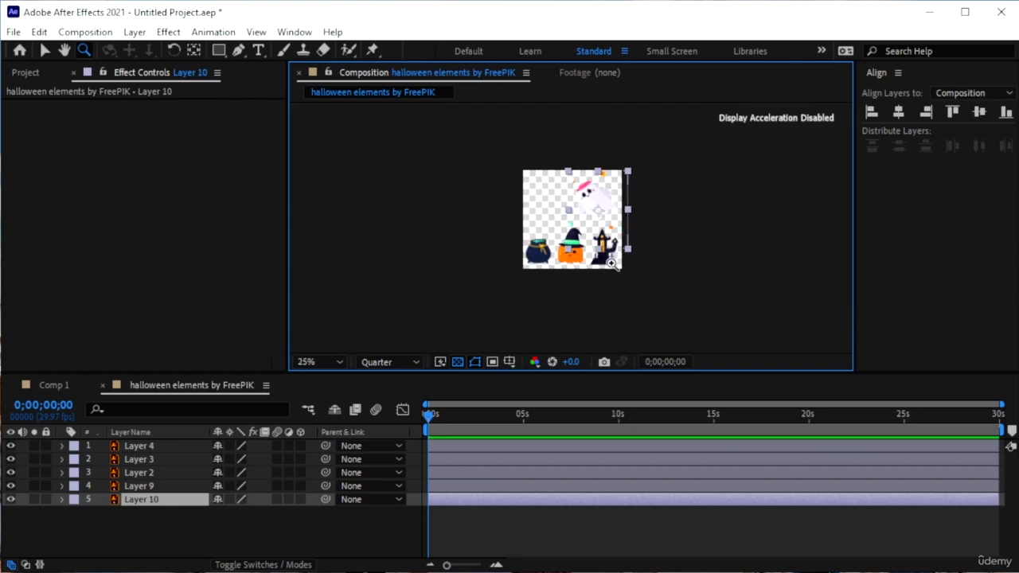
- Examine the haunted house and its lit windows at 200% and 400% with the Zoom tool, returning to 50%
left_click(607, 254)
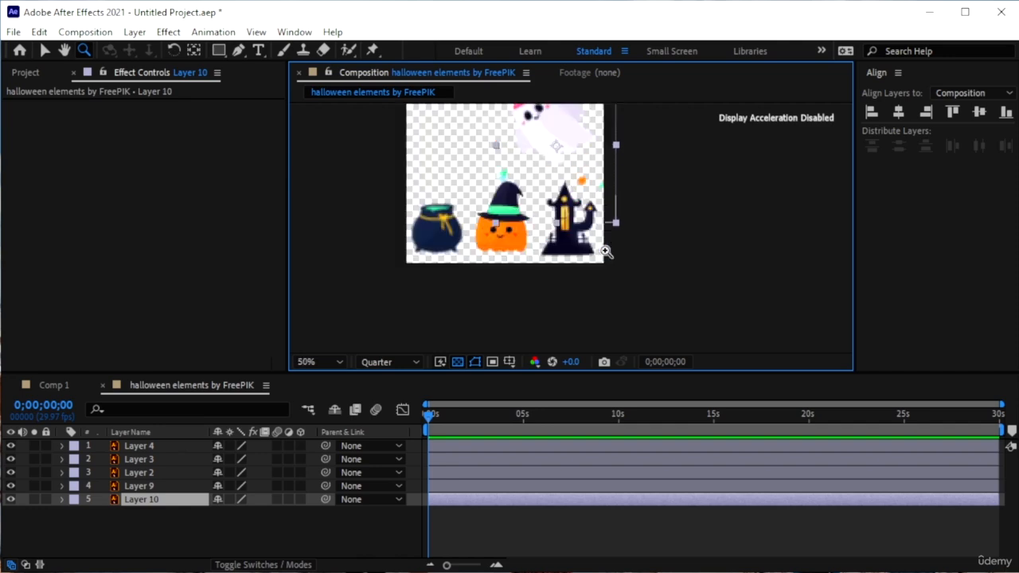
left_click(567, 217)
left_click(578, 264)
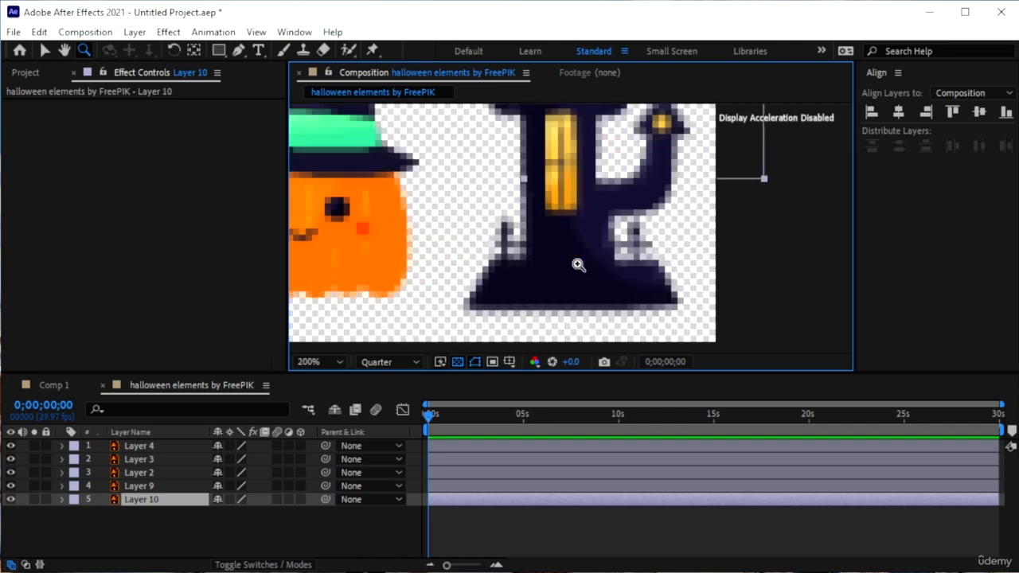
left_click(563, 114)
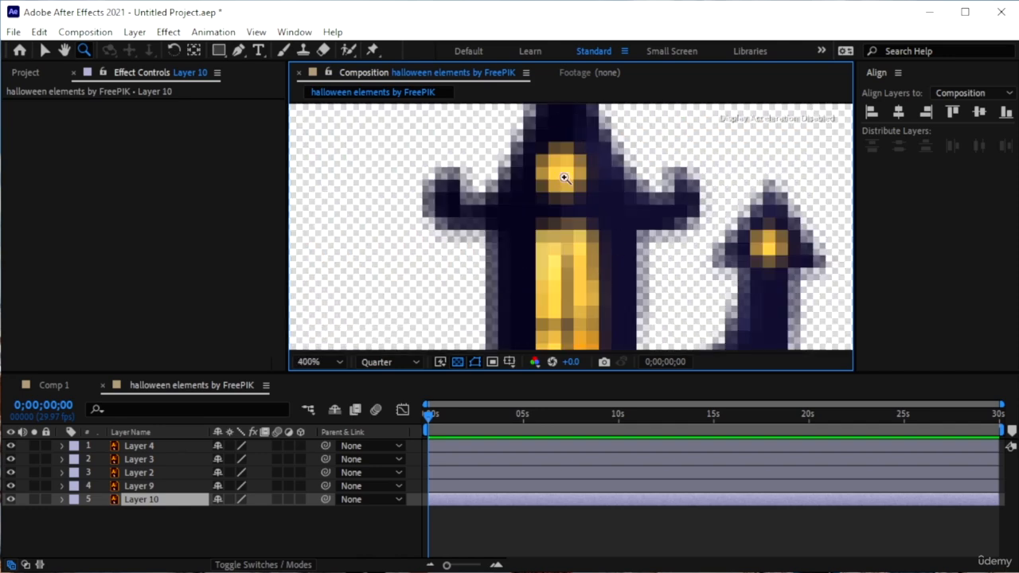
scroll(568, 209, "down", 4)
left_click(548, 197)
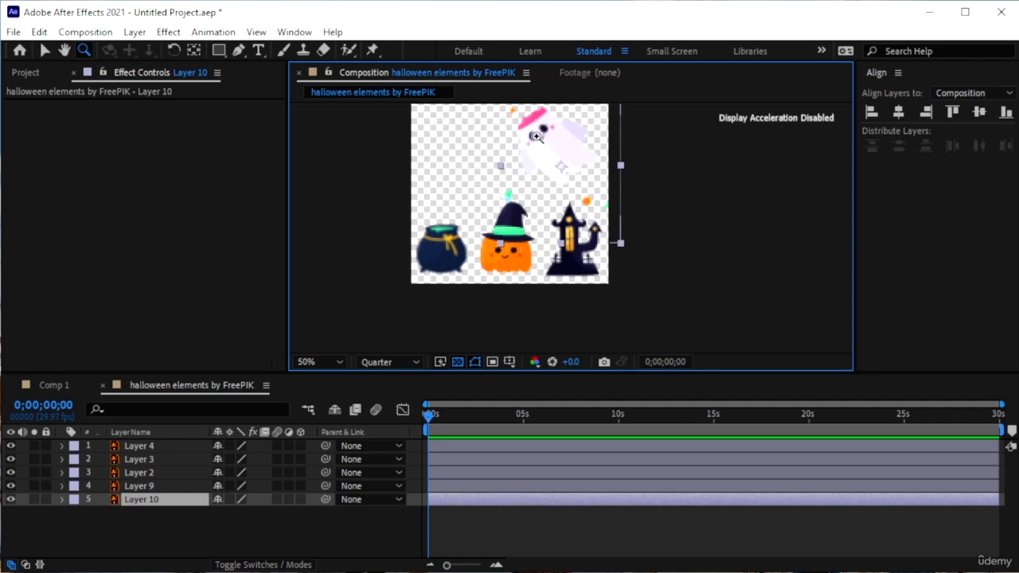
- Examine the ghost's face at 200% and closer with the Zoom tool, returning the viewer to 50%
left_click(545, 129)
left_click(569, 232)
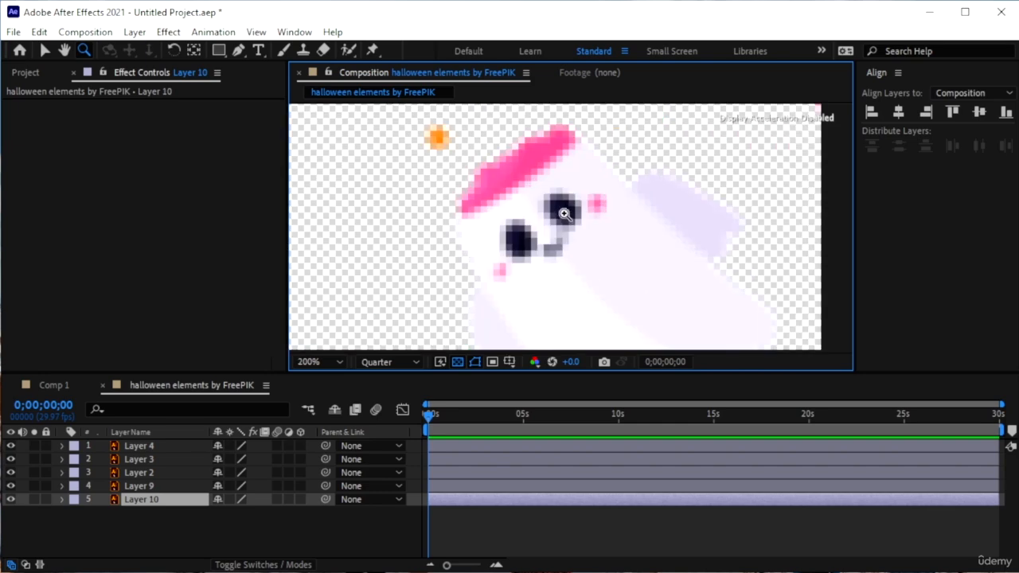
left_click(552, 236)
left_click(477, 293)
scroll(584, 215, "down", 5)
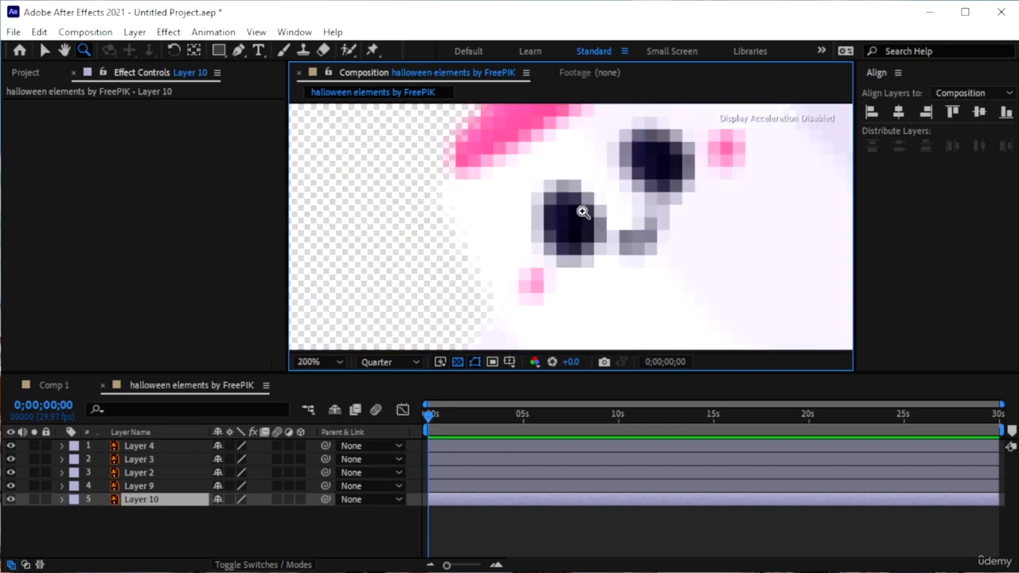
scroll(584, 215, "up", 1)
- With the Selection tool active, zoom repeatedly in and out on the ghost between 25% and 400%
left_click(44, 50)
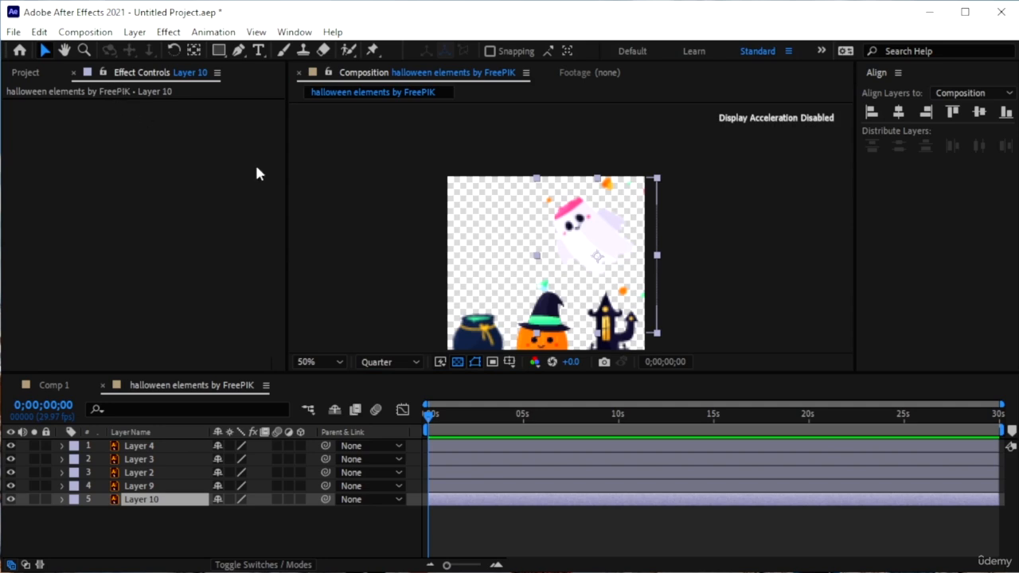
scroll(485, 276, "up", 6)
scroll(484, 275, "down", 5)
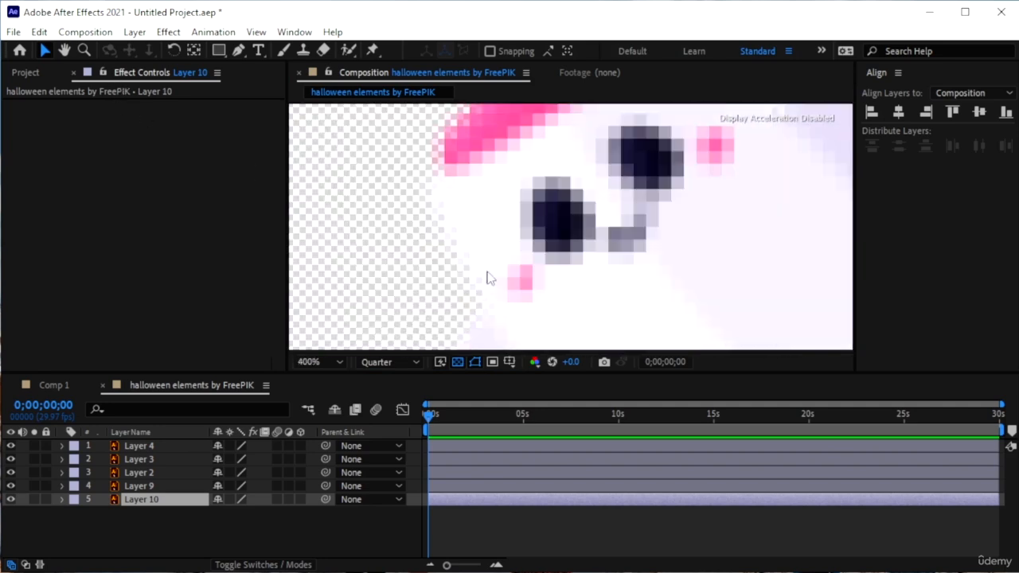
scroll(488, 276, "down", 6)
scroll(548, 312, "up", 8)
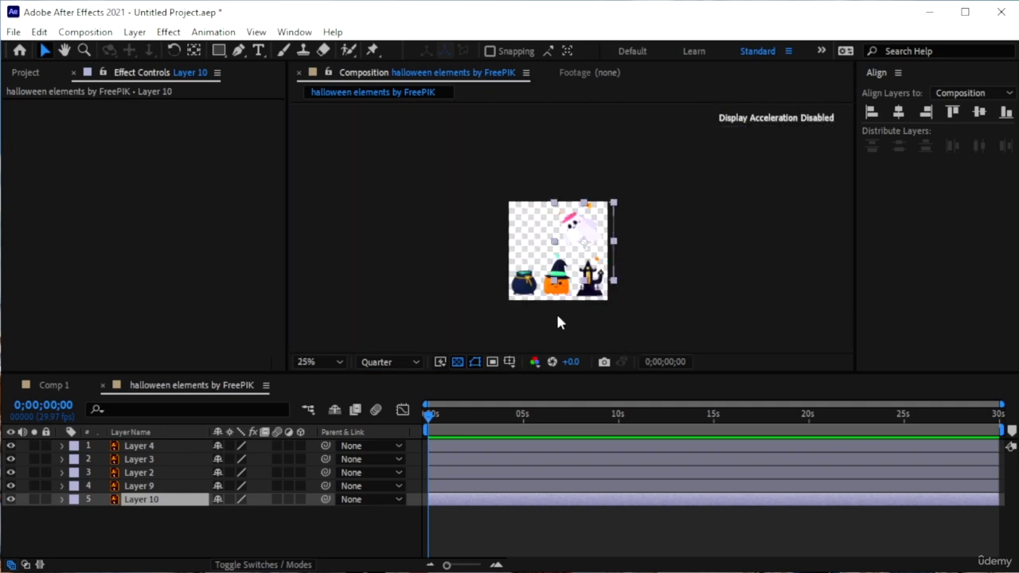
scroll(451, 291, "down", 6)
scroll(549, 309, "up", 10)
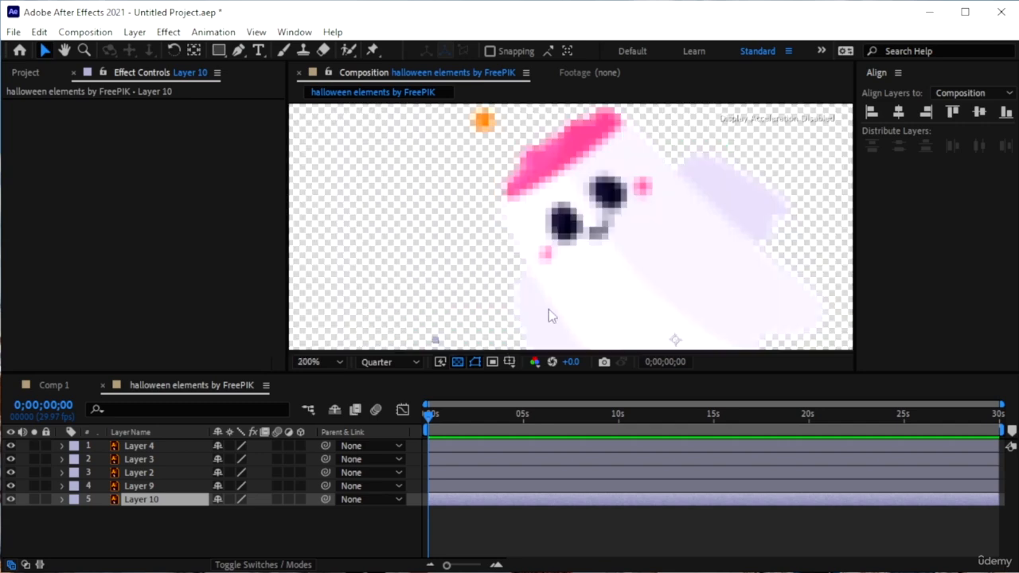
scroll(526, 303, "down", 6)
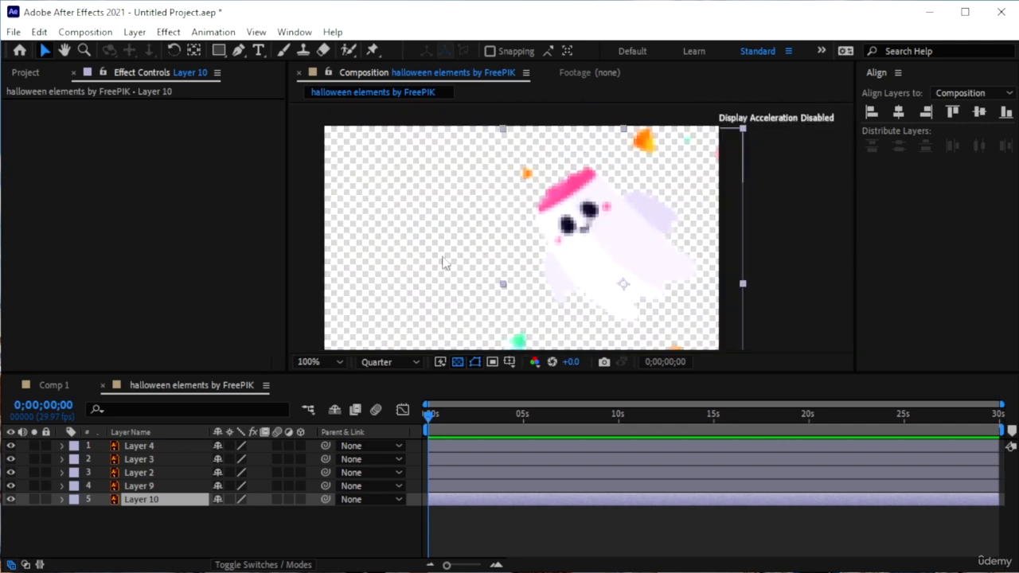
- Pan to the pumpkin with the Hand tool and examine its face at 400%, returning to 50%
key("space")
left_click_drag(450, 267, 463, 136)
scroll(573, 251, "up", 4)
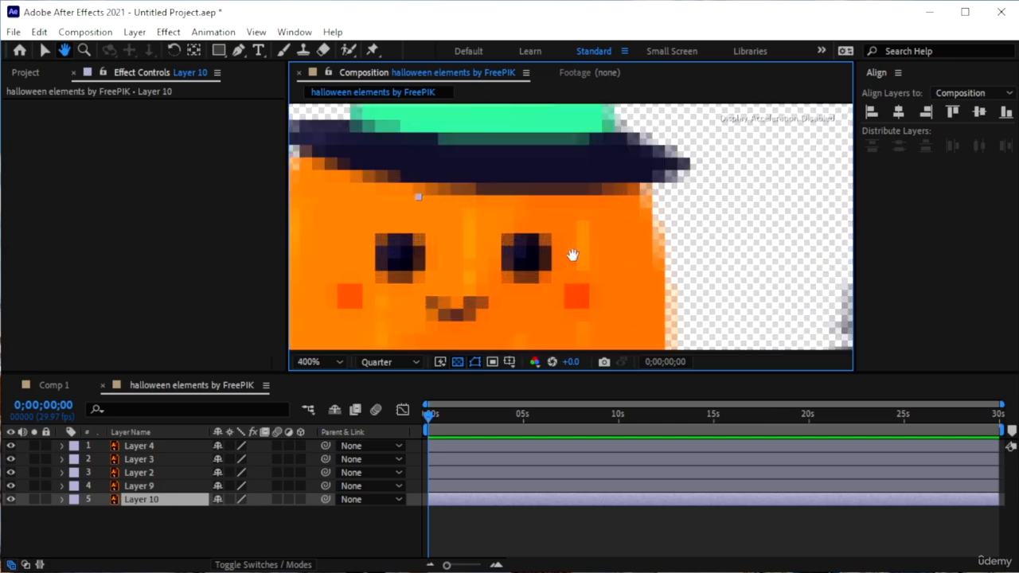
scroll(587, 291, "down", 8)
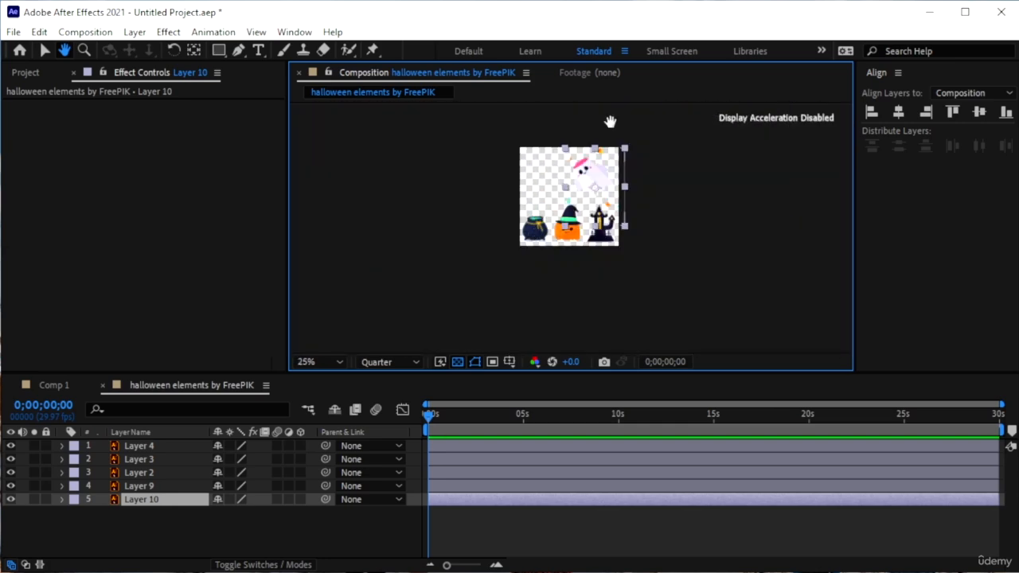
scroll(561, 195, "up", 2)
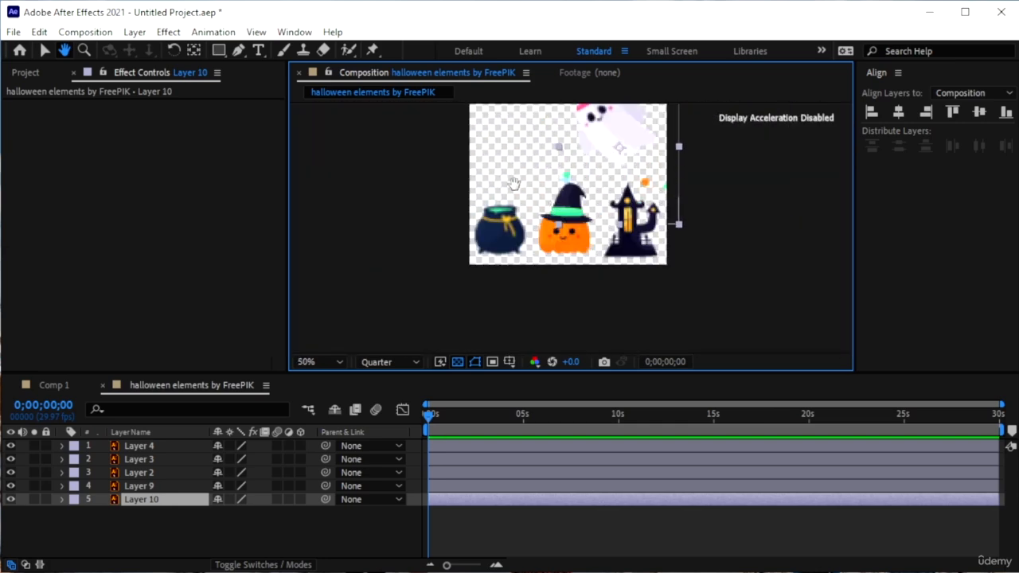
- Bring the whole artwork into view with the Hand tool and set the viewer magnification to Fit
key("v")
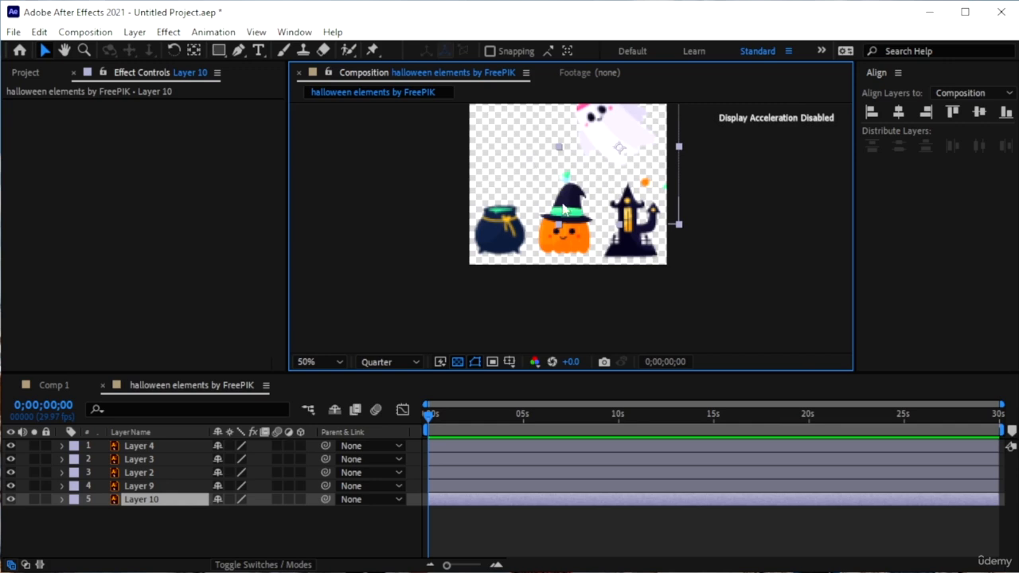
key("h")
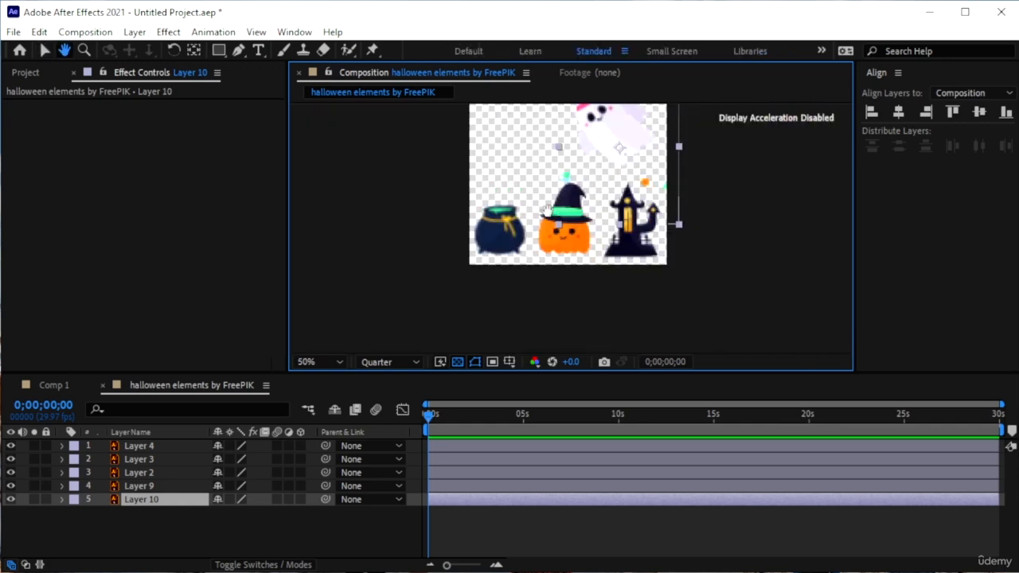
left_click_drag(532, 183, 503, 219)
left_click(338, 368)
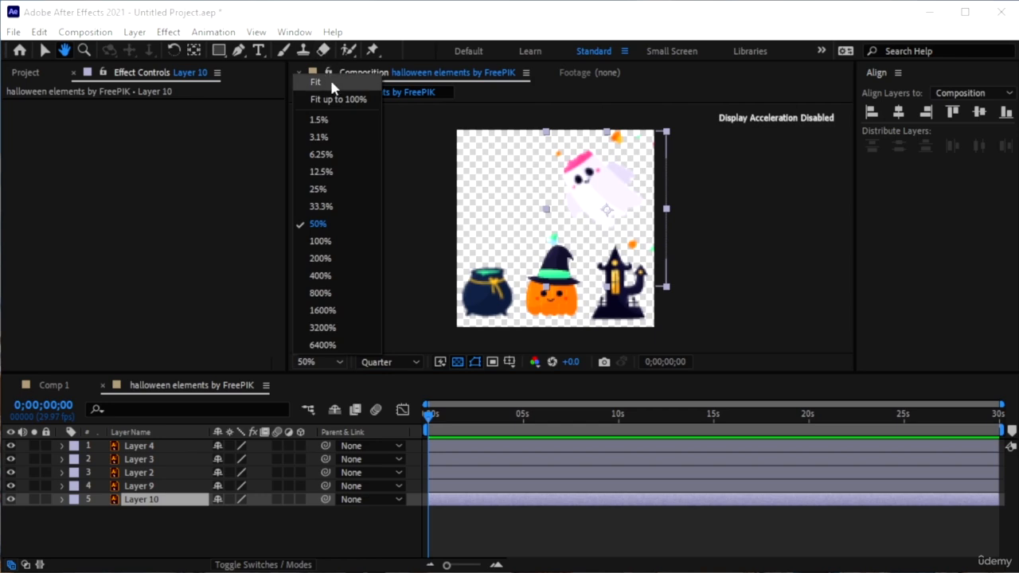
left_click(329, 77)
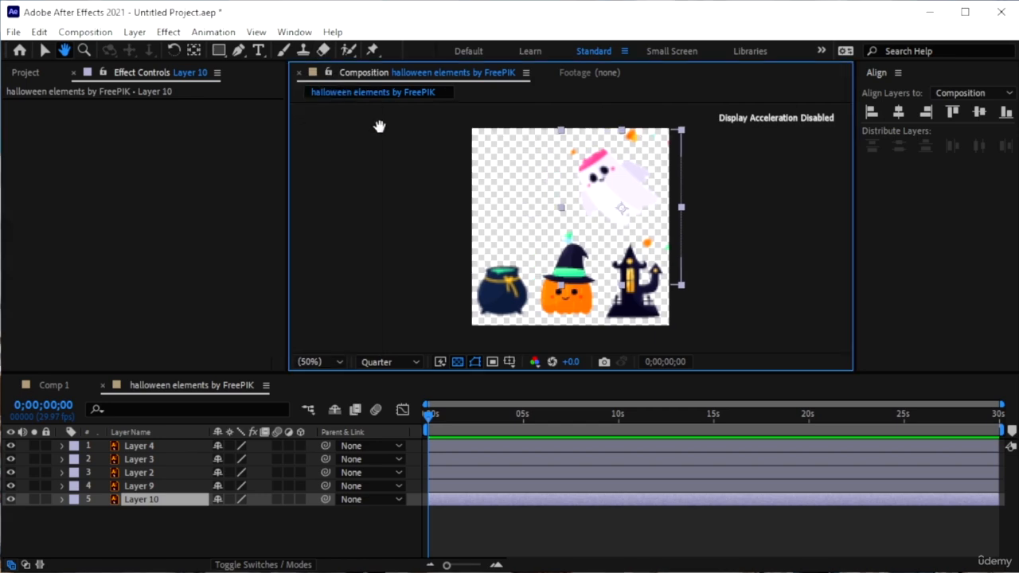
- With the Selection tool active, turn Layer 4, the ghost, into a 3D layer
left_click(84, 49)
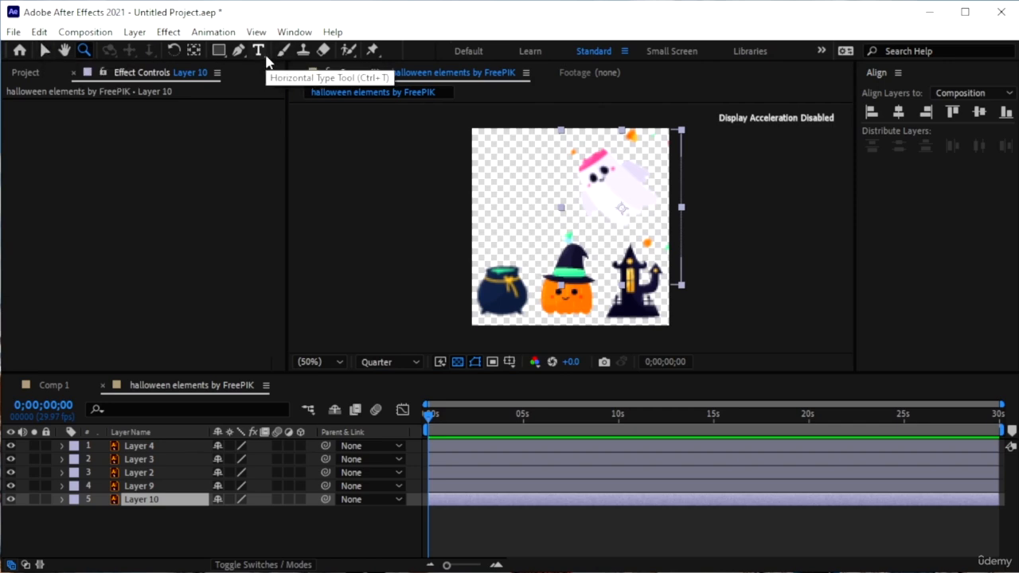
left_click(65, 49)
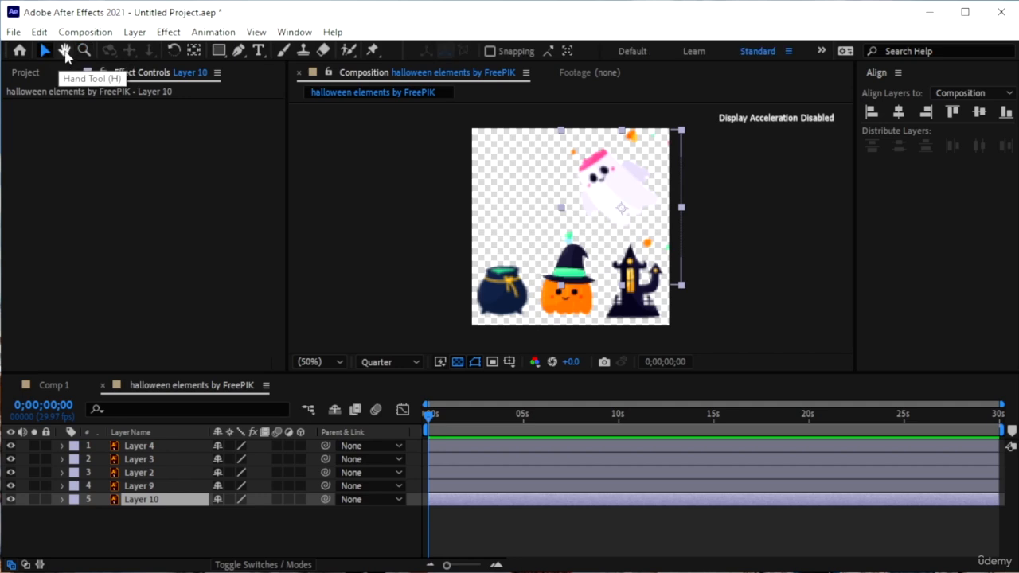
left_click(45, 50)
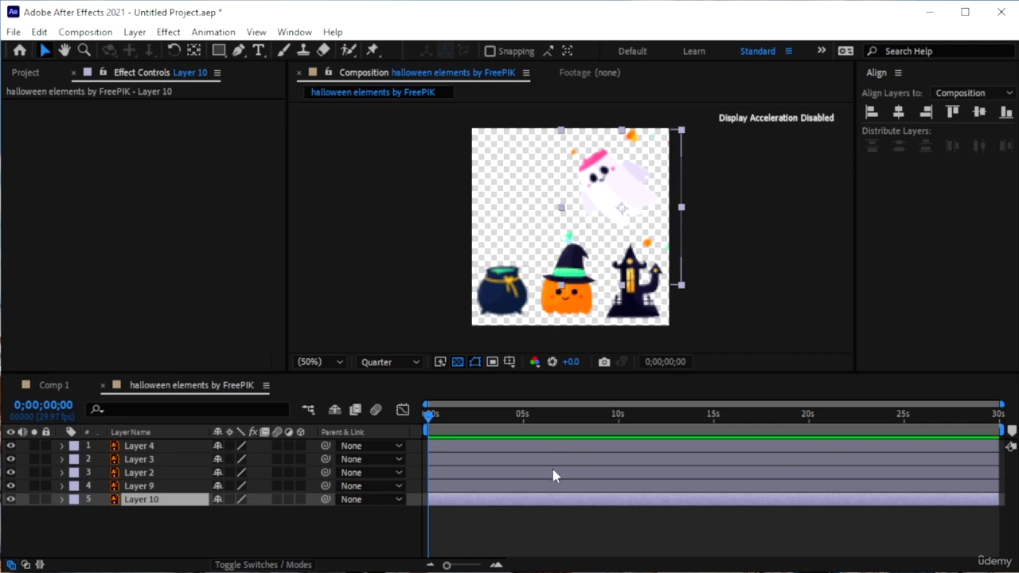
left_click(191, 445)
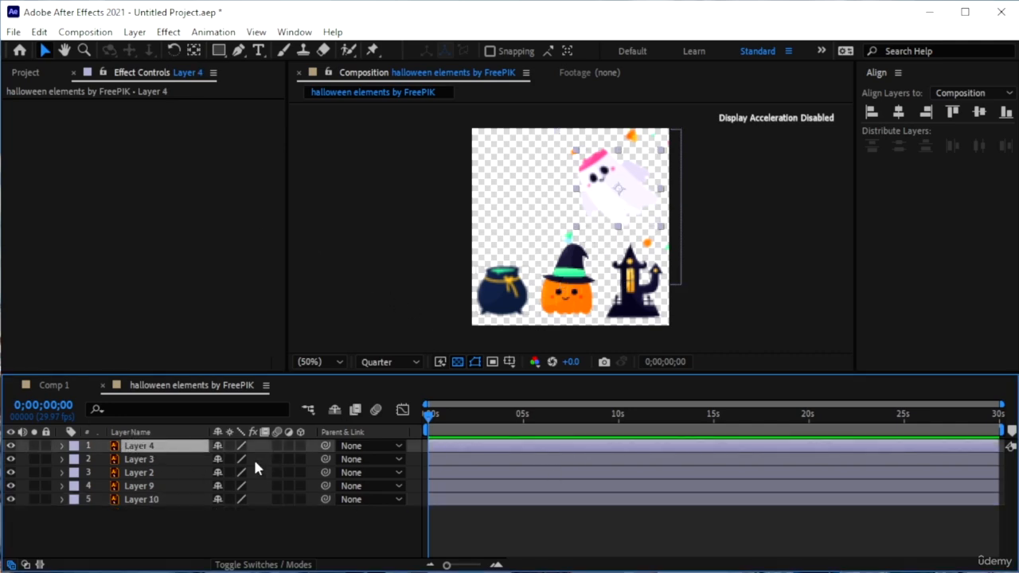
left_click(300, 446)
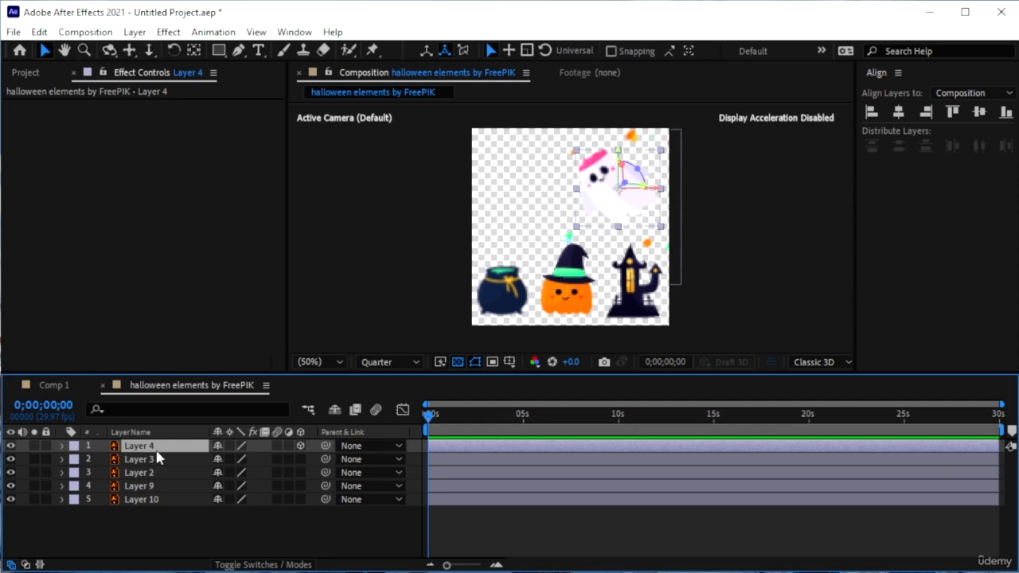
- Select the layers one after another to compare the 3D Layer 4 with the 2D layers, ending on Layer 3
left_click(153, 461)
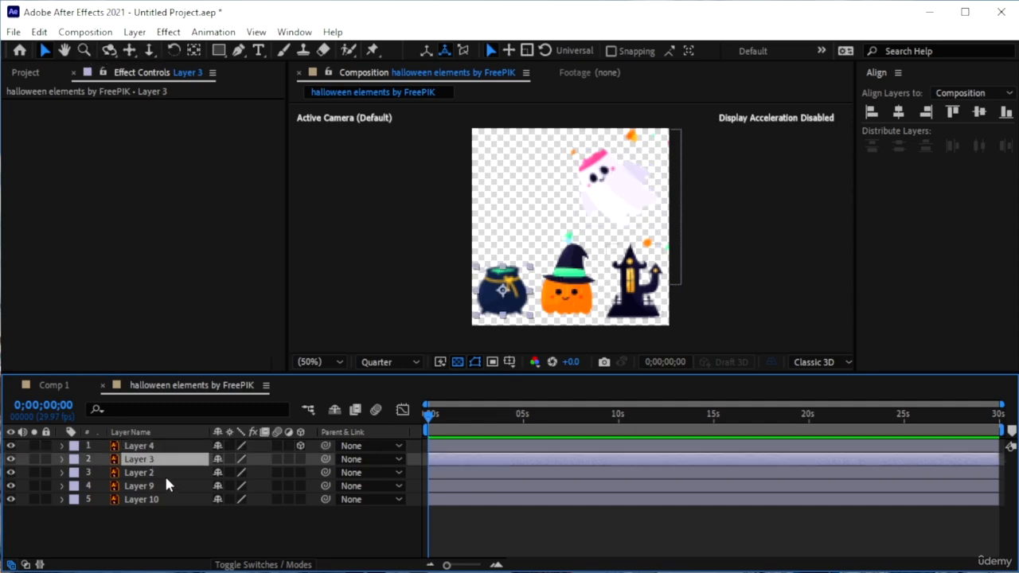
left_click(158, 473)
left_click(158, 485)
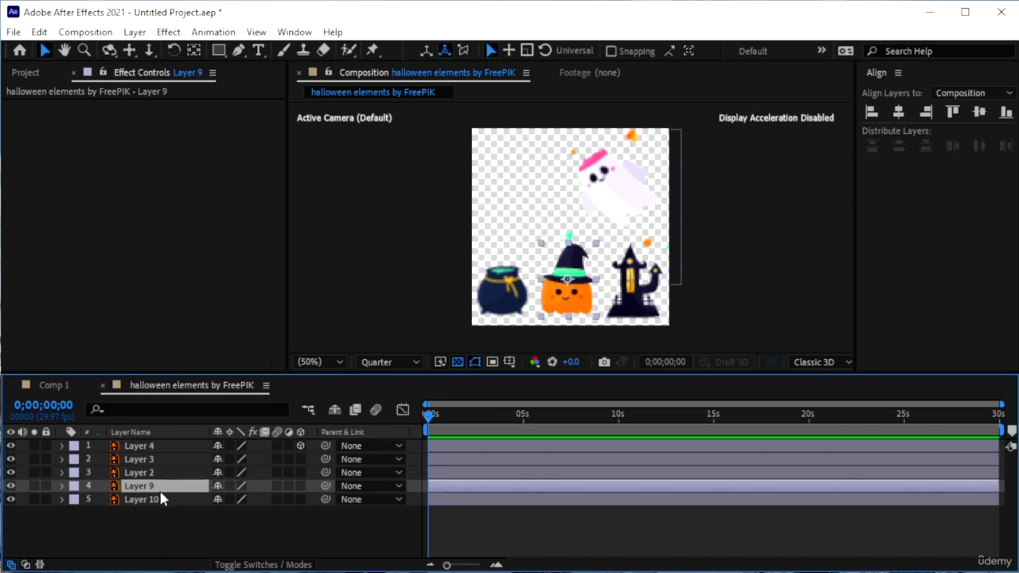
left_click(159, 499)
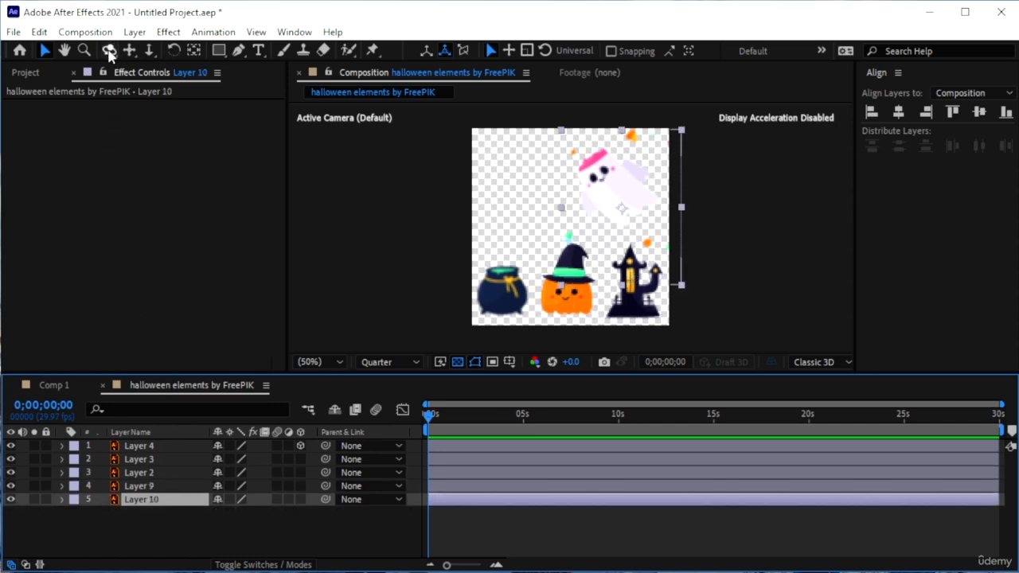
left_click(191, 447)
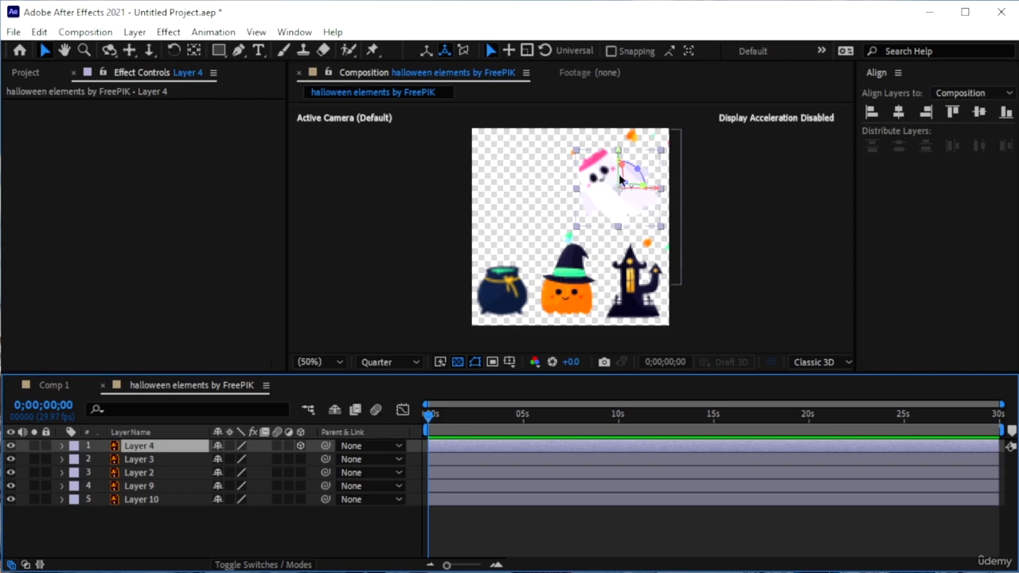
left_click(140, 464)
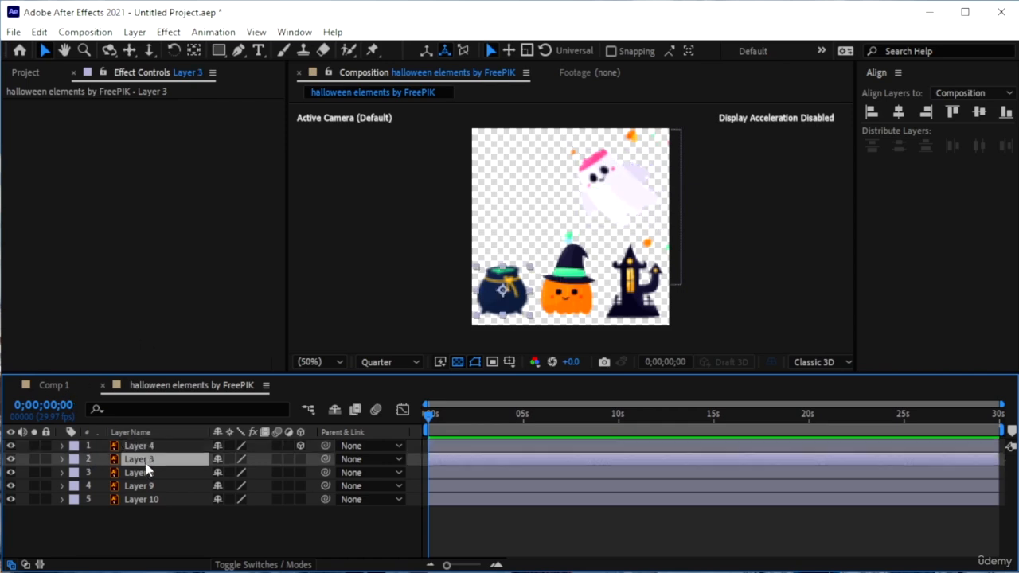
- Select Layer 2, Layer 9 and Layer 10 in turn to view their bounds, and return to Layer 4
left_click(156, 473)
left_click(163, 486)
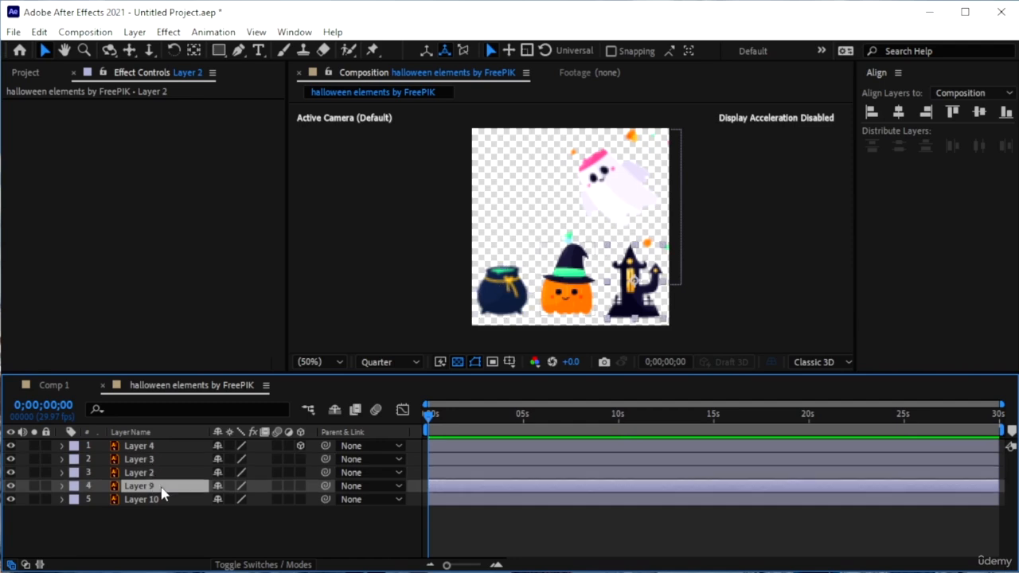
left_click(165, 500)
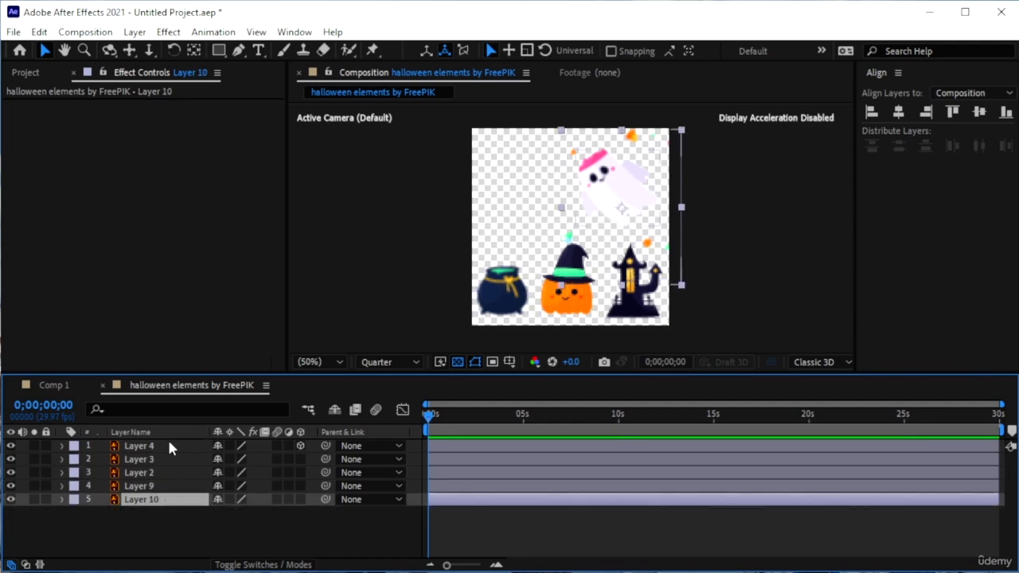
left_click(169, 449)
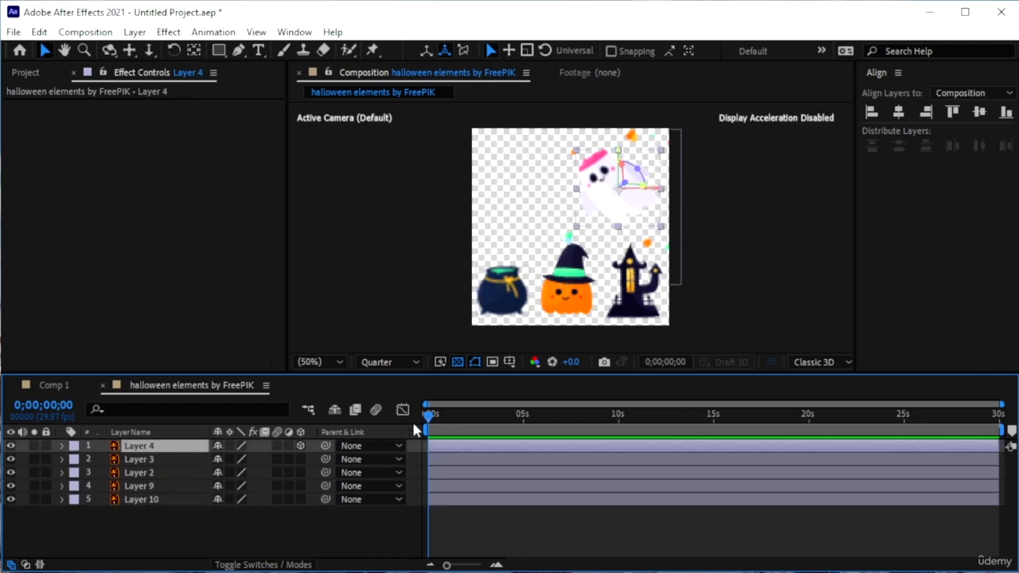
- Examine the 3D axis gizmo on the ghost at 100% magnification, ending with the Selection tool active
key("period")
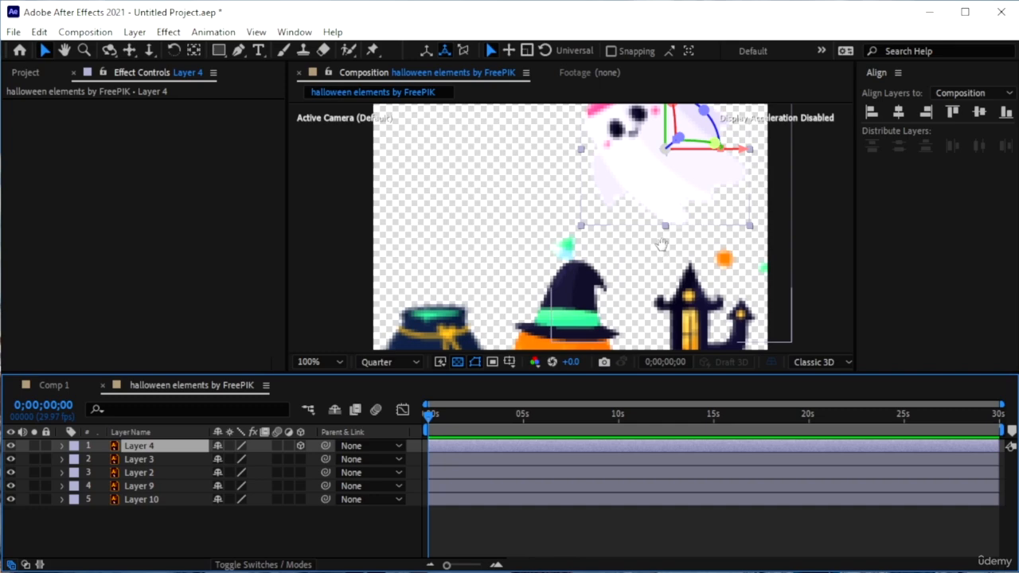
key("h")
left_click_drag(523, 191, 445, 241)
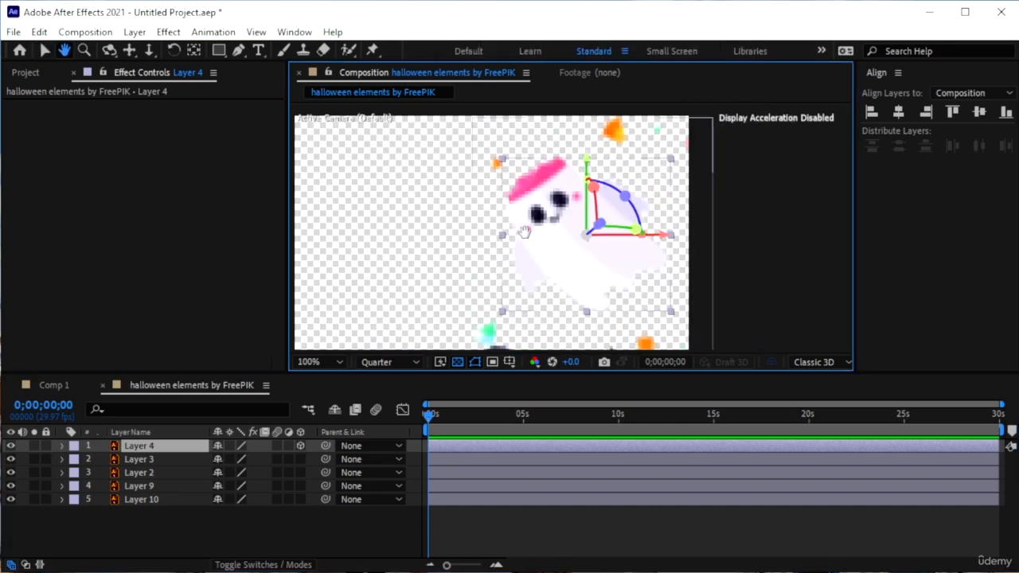
key("v")
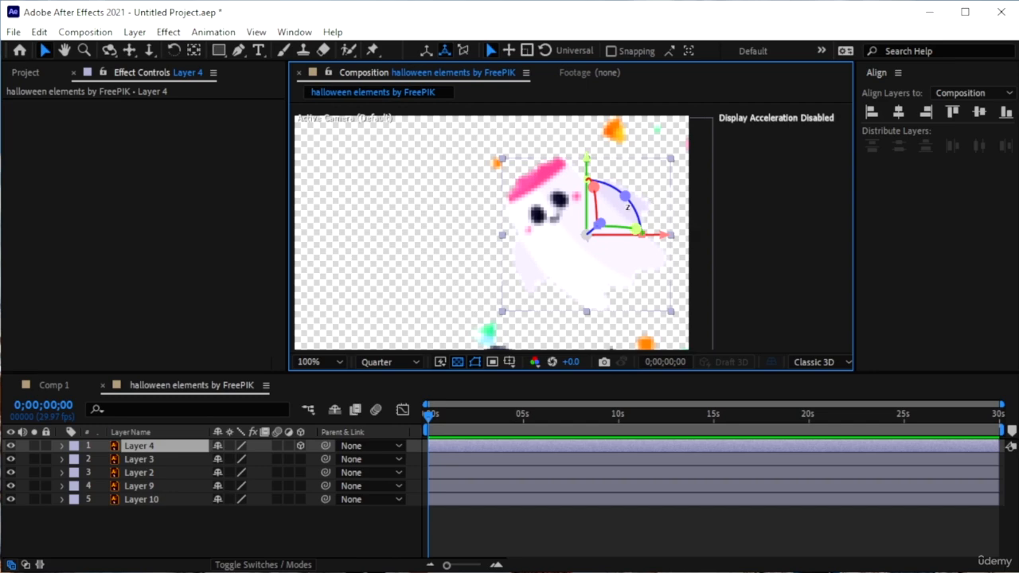
left_click_drag(626, 205, 626, 205)
- Turn Layers 10, 9, 2 and 3 into 3D layers and set the viewer magnification to Fit
key("comma")
key("comma")
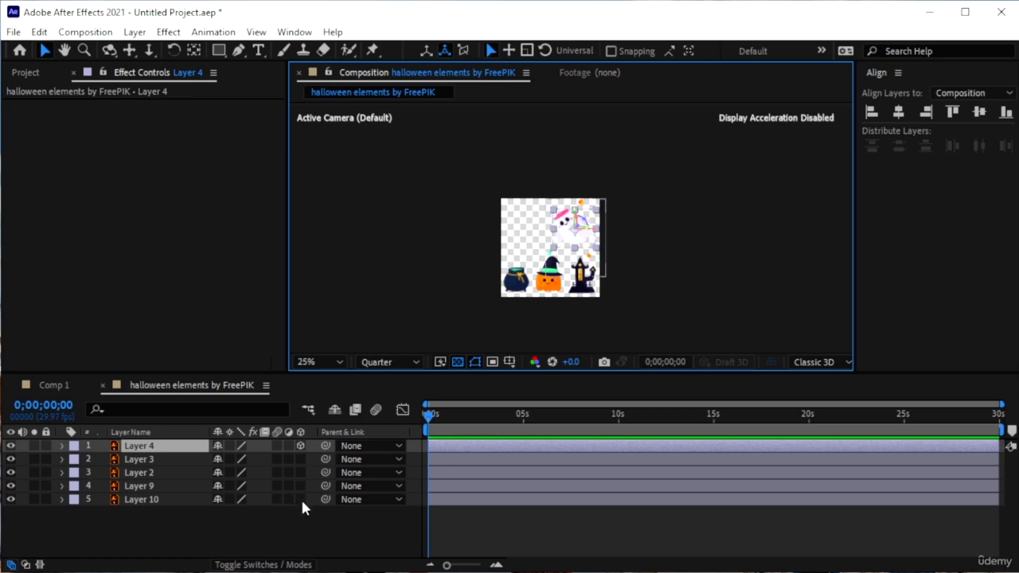
left_click(300, 499)
left_click_drag(300, 485, 301, 460)
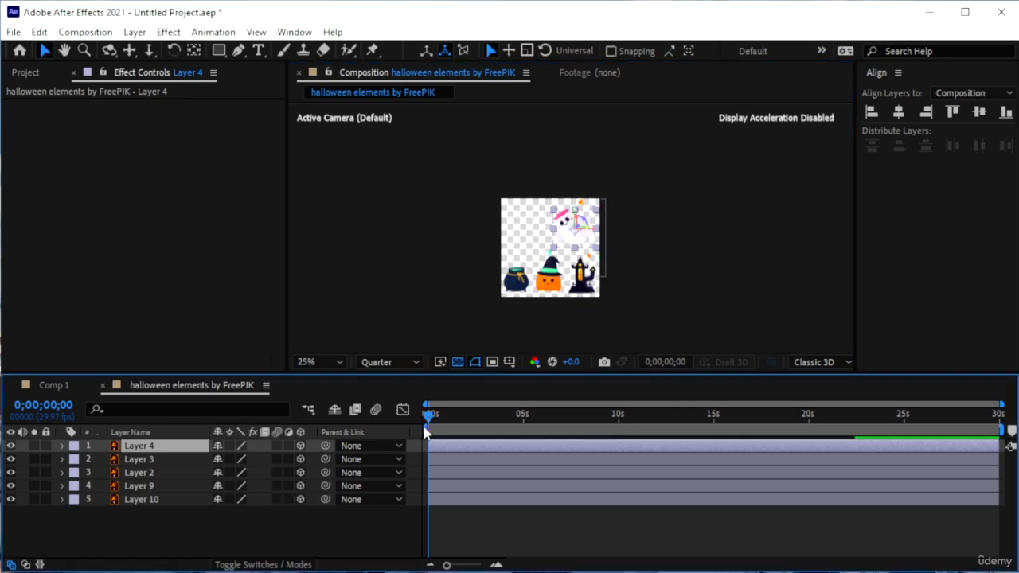
key("period")
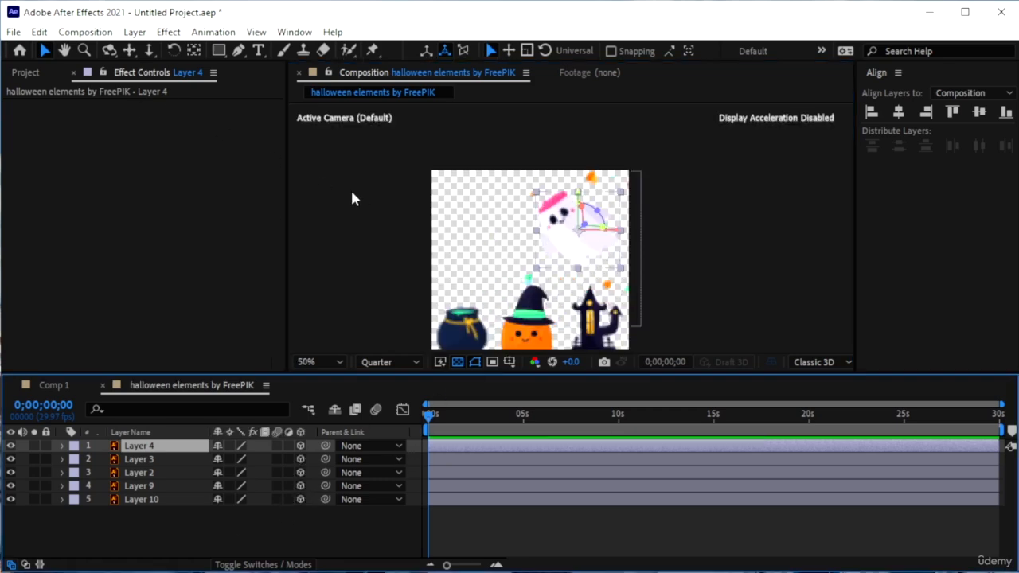
left_click(322, 363)
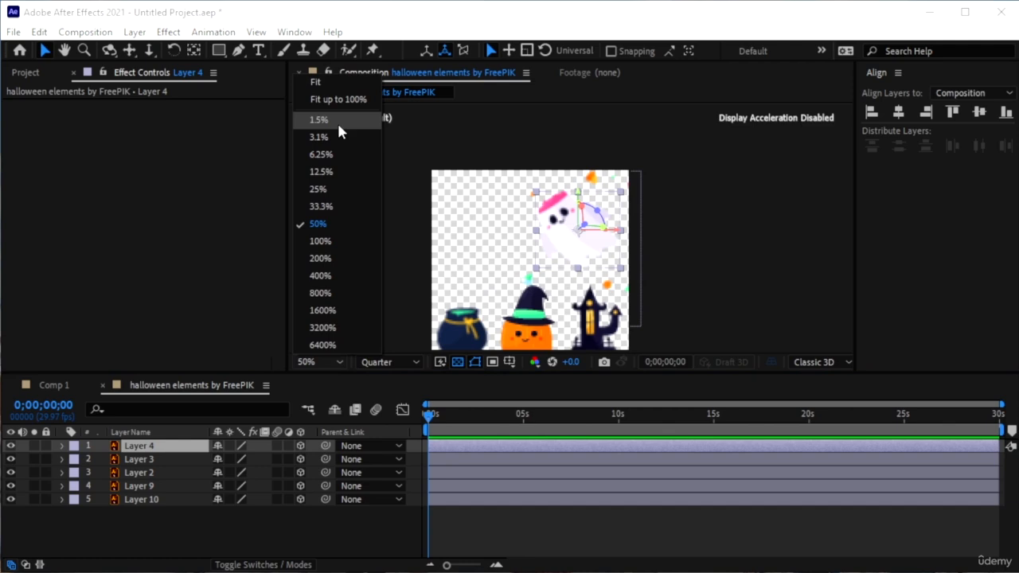
left_click(333, 84)
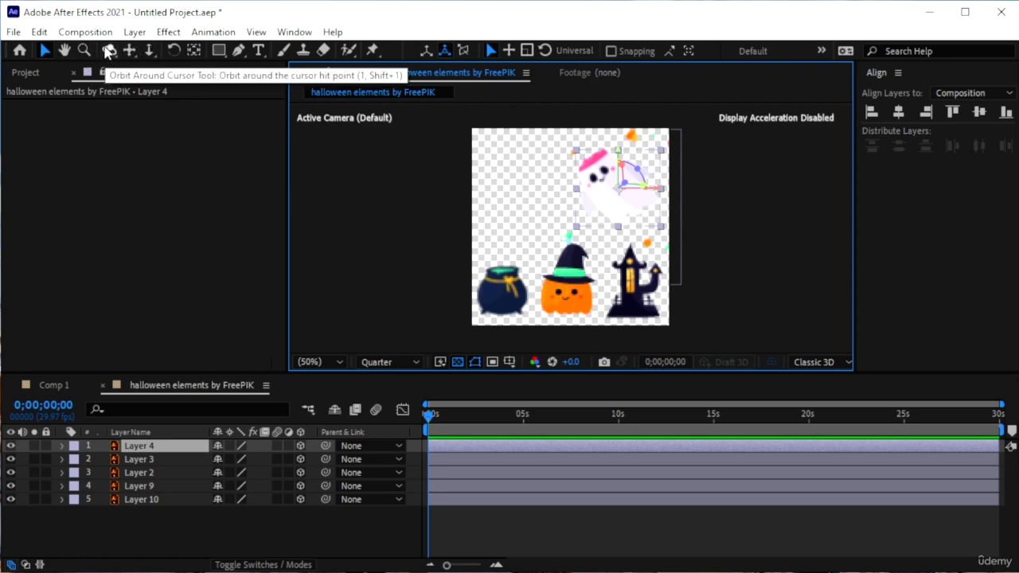
- Try orbiting the 3D artwork with the Orbit Around Cursor tool, and undo the orbit
left_click(110, 52)
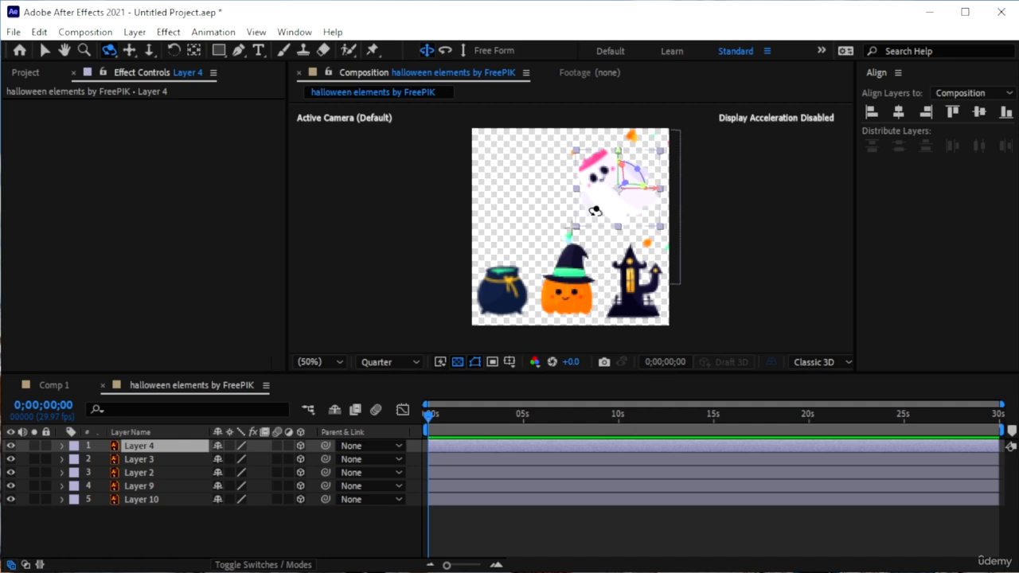
left_click_drag(594, 211, 417, 177)
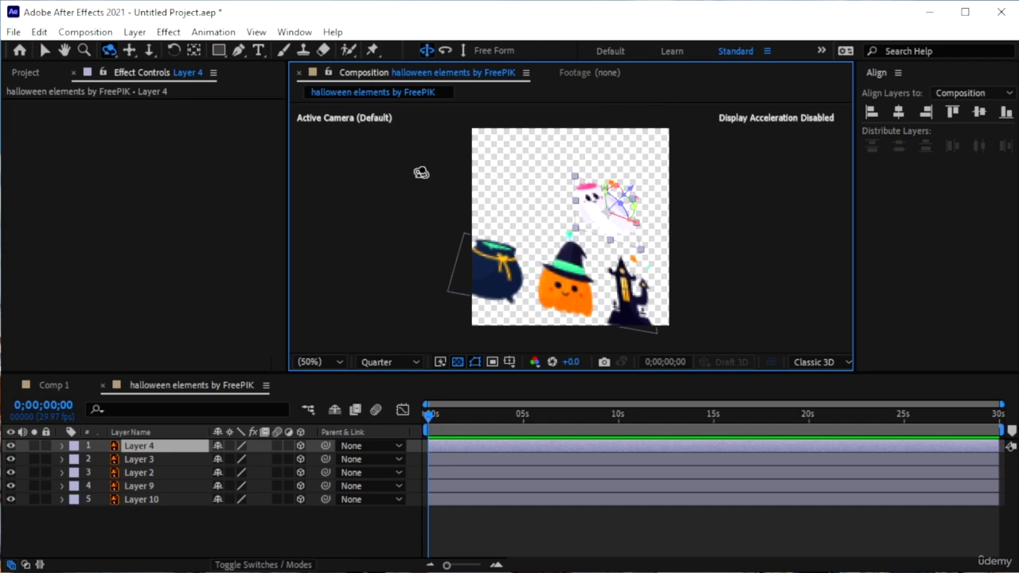
key("ctrl+z")
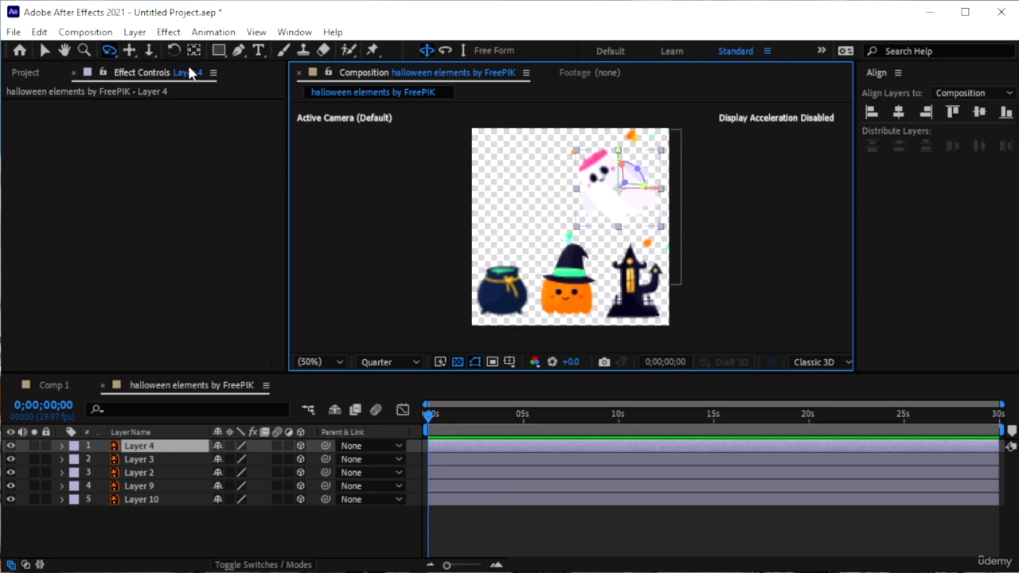
- Try the camera Pan Under Cursor tool on the artwork, bringing it back into the frame
left_click(130, 51)
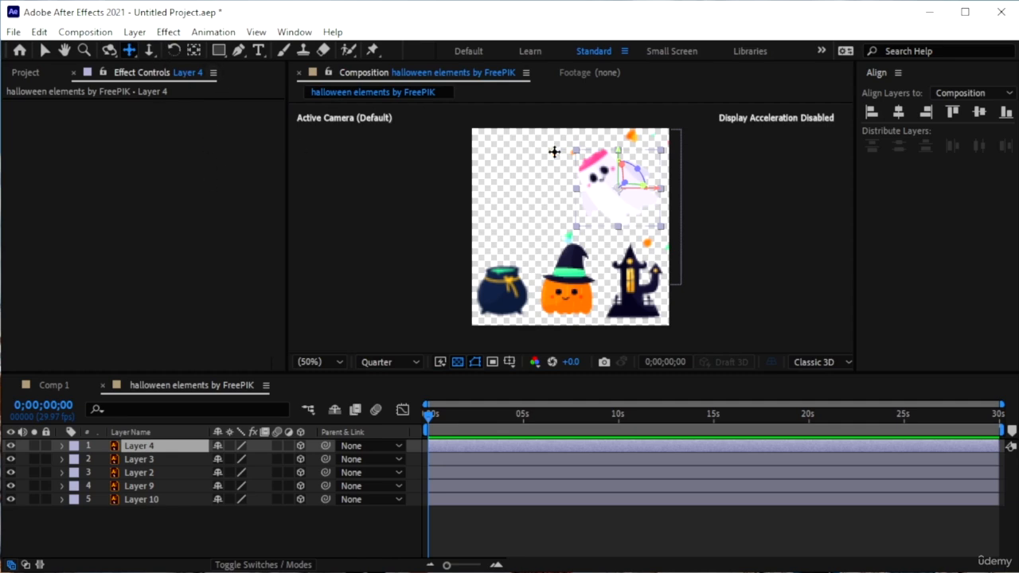
left_click_drag(578, 290, 578, 143)
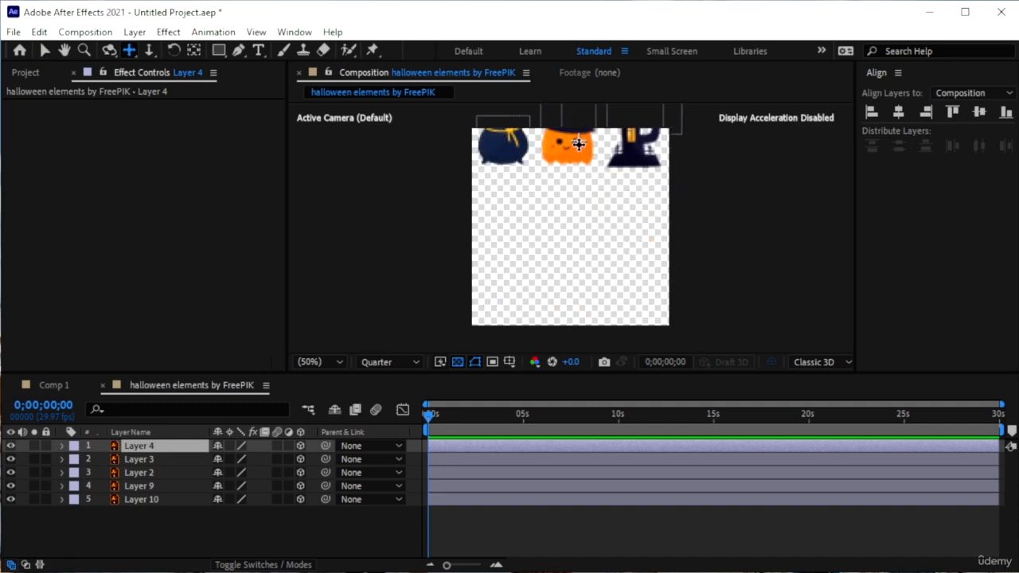
key("ctrl+z")
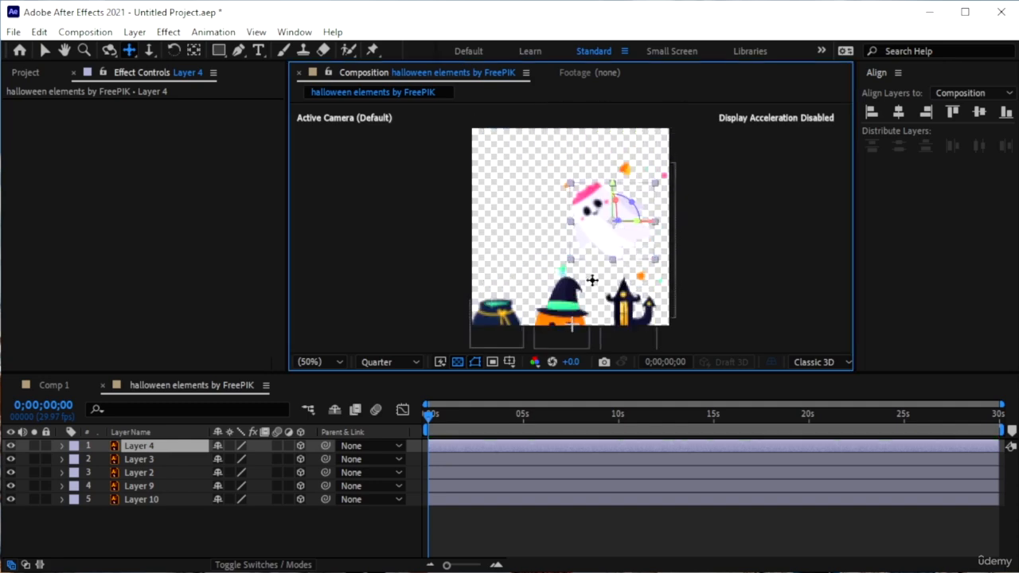
left_click_drag(587, 261, 572, 290)
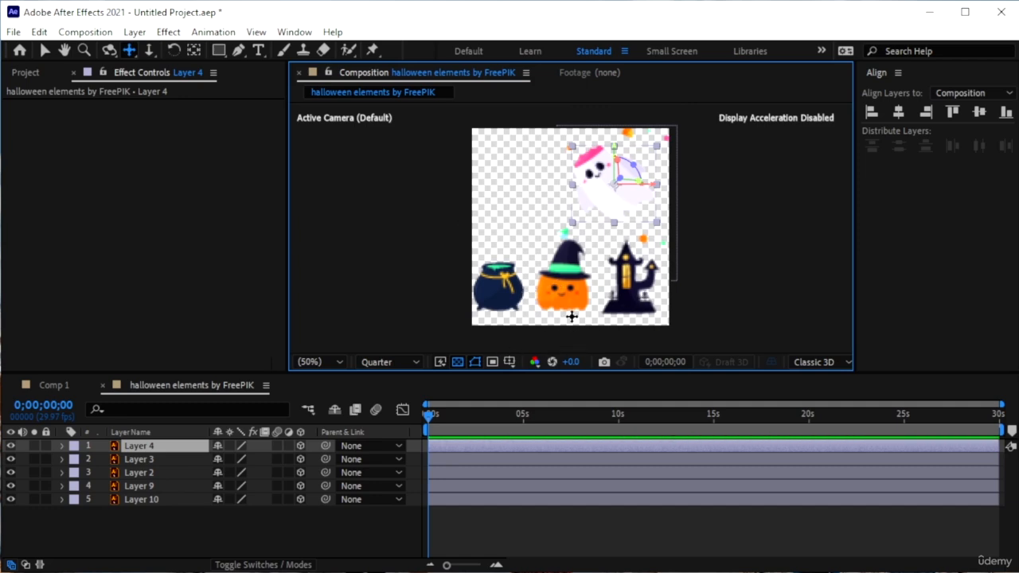
left_click_drag(556, 227, 612, 258)
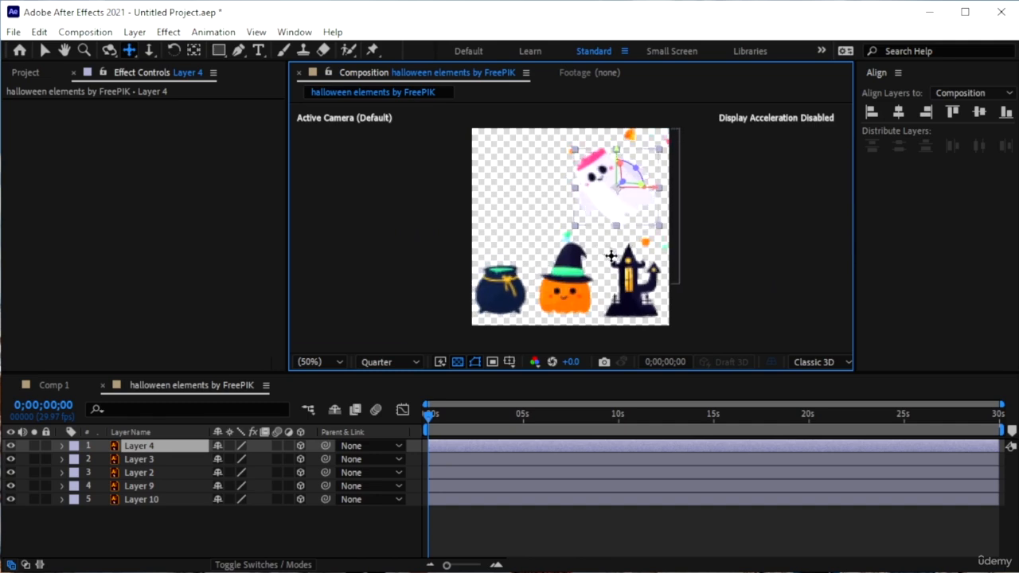
- Select Layer 2, the castle, and pan the camera view again to realign the artwork with the frame
left_click(179, 461)
left_click(180, 475)
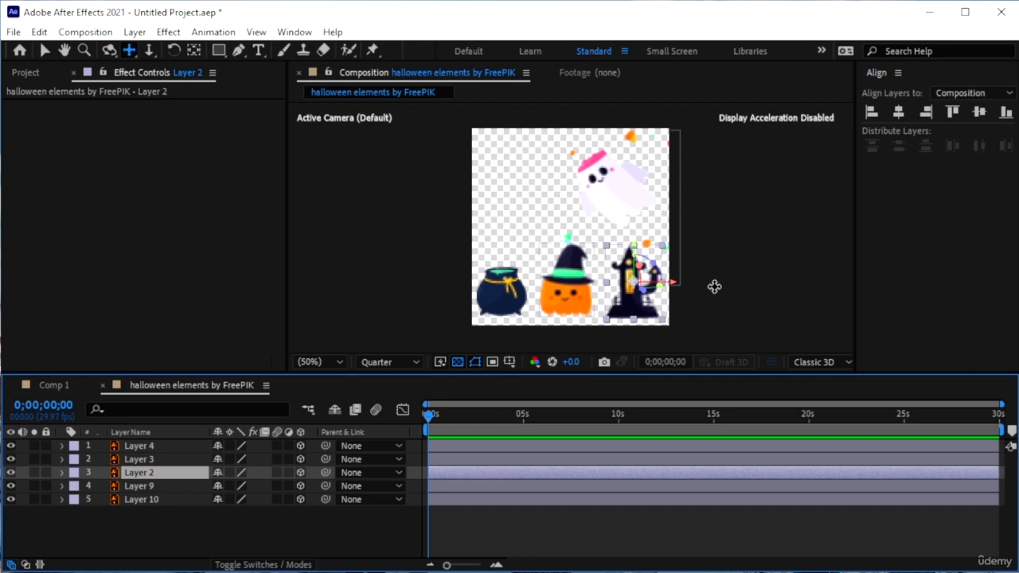
left_click_drag(637, 277, 561, 233)
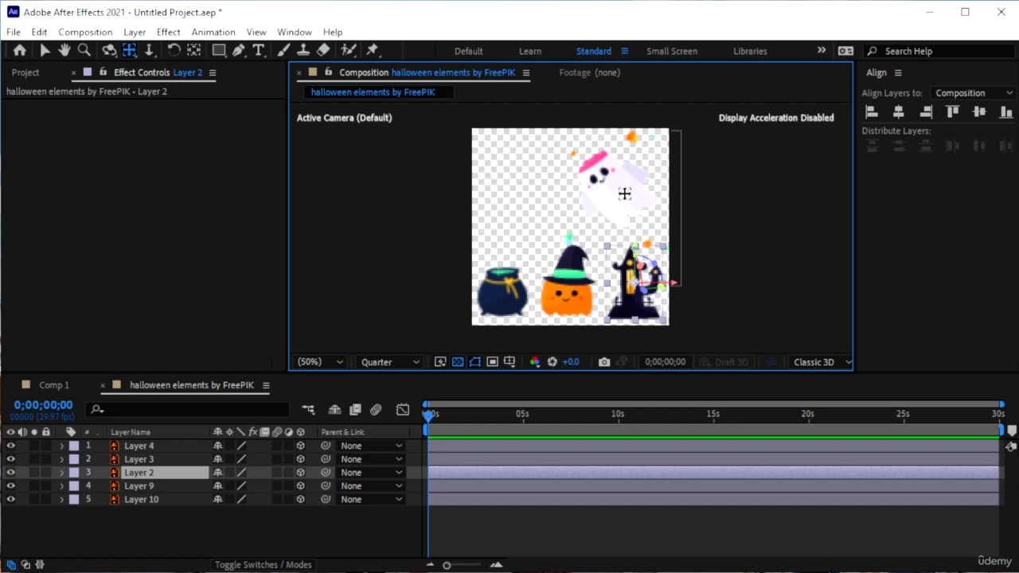
- Dolly the view toward and away from the artwork, and turn off 3D for all five layers
left_click(148, 50)
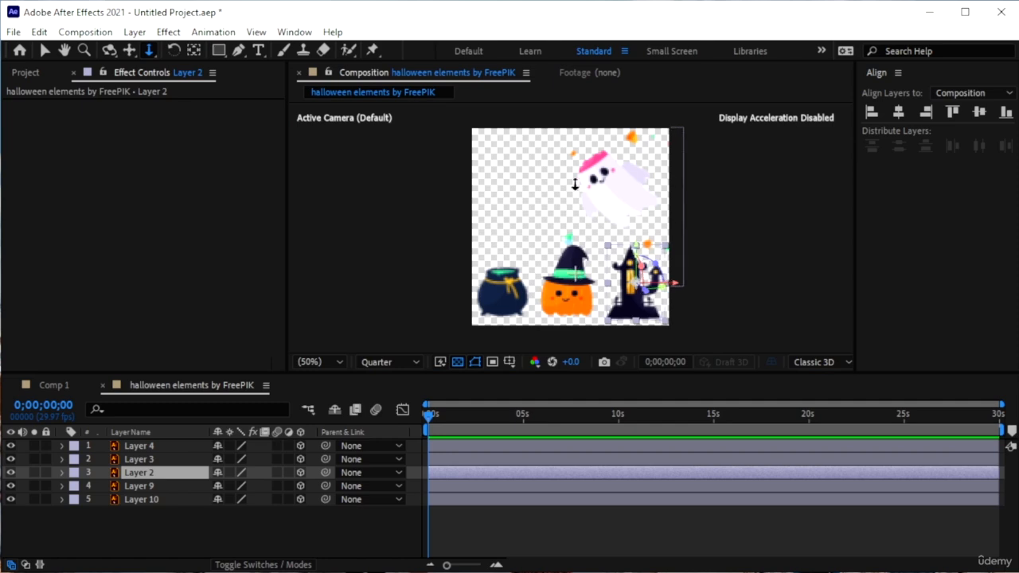
left_click_drag(575, 184, 576, 177)
left_click_drag(580, 257, 580, 303)
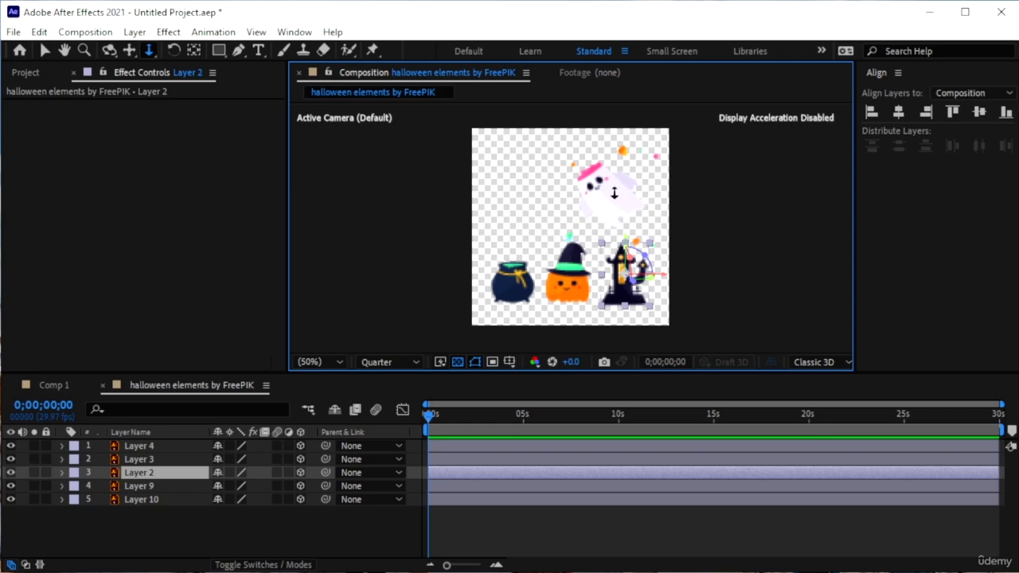
left_click_drag(622, 119, 602, 190)
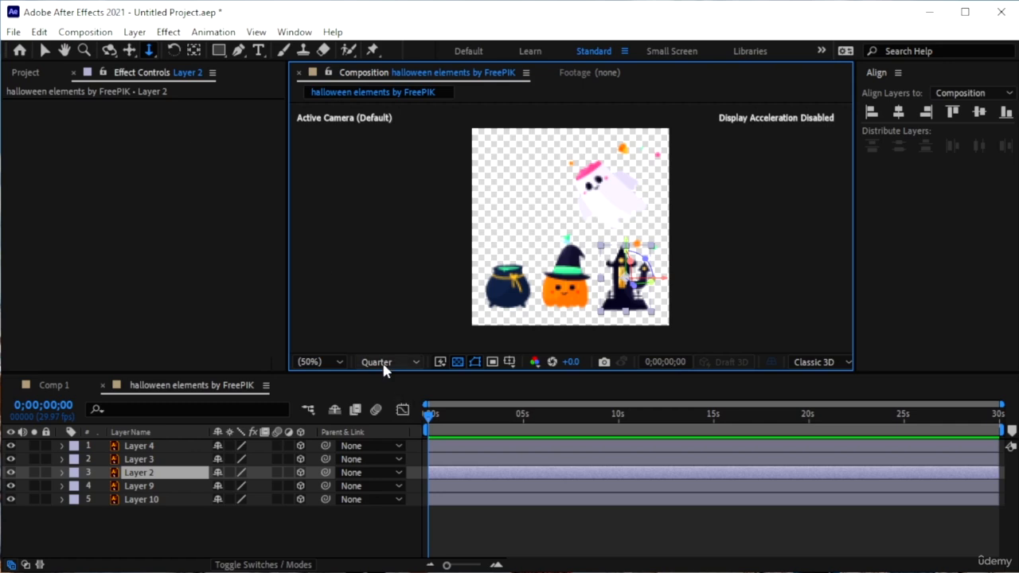
left_click_drag(300, 497, 300, 452)
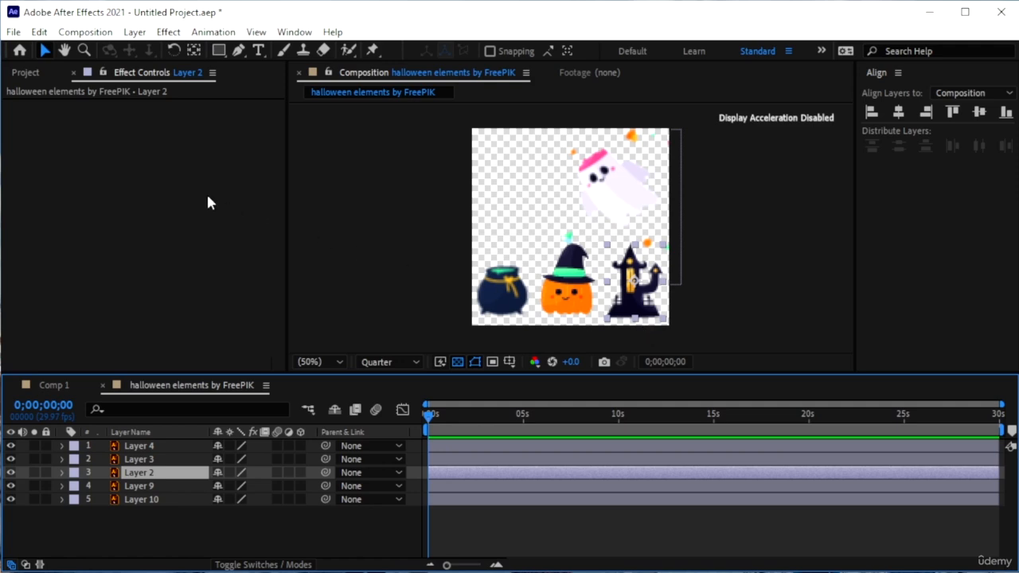
- Rotate Layer 2, the castle, back and forth around its anchor point with the Rotation tool
left_click(173, 50)
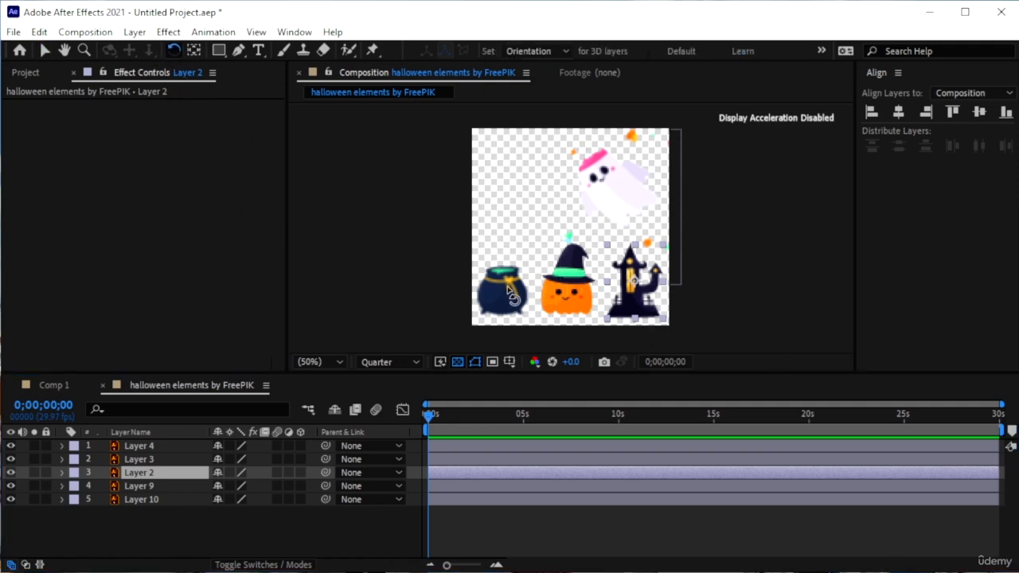
left_click_drag(551, 190, 508, 213)
left_click_drag(620, 254, 623, 227)
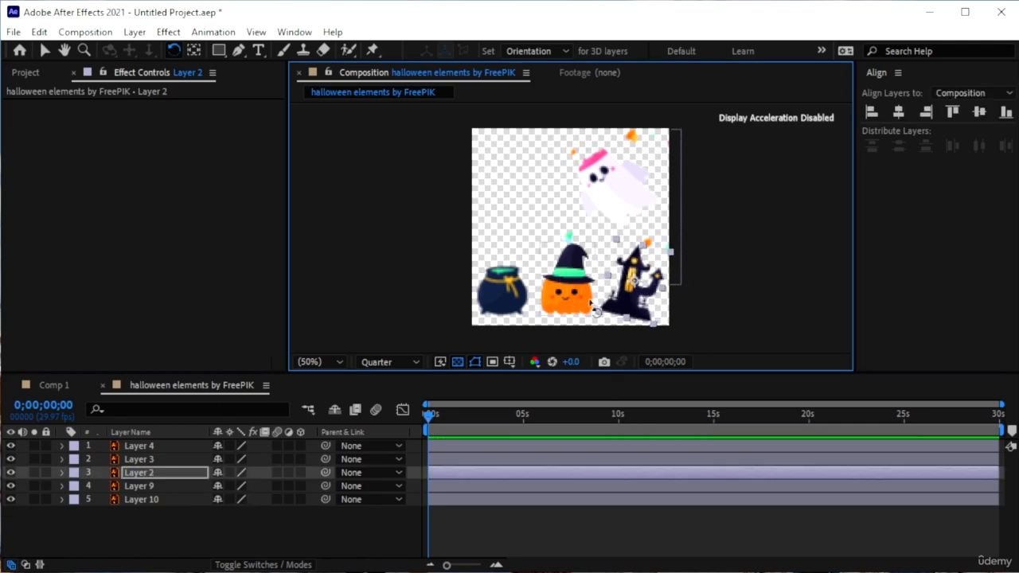
left_click_drag(593, 306, 639, 286)
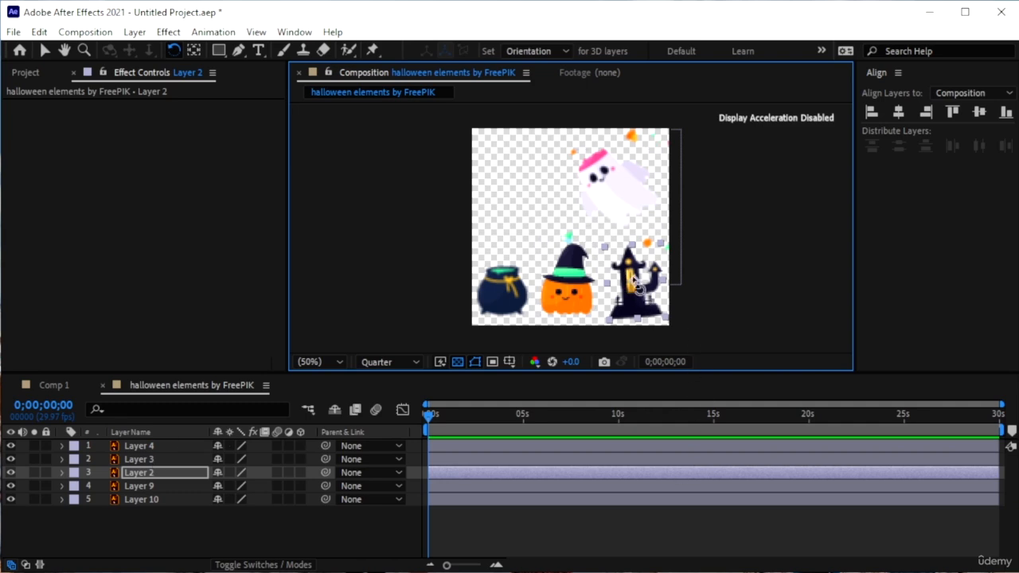
left_click_drag(671, 251, 621, 242)
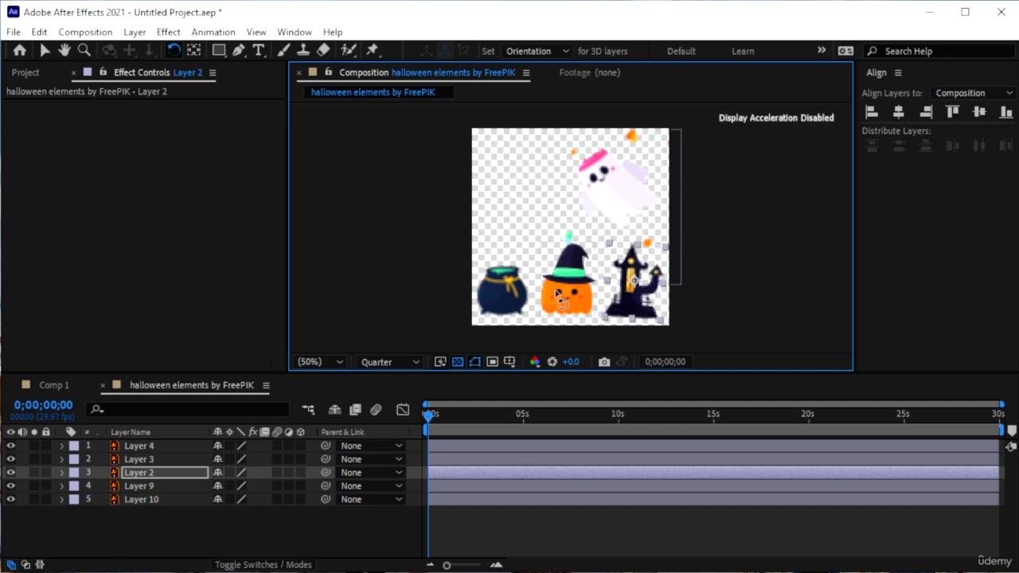
- Rotate the pumpkin and the cauldron individually, and rotate all five layers together
left_click_drag(593, 315, 533, 250)
left_click_drag(482, 282, 503, 295)
left_click(627, 199)
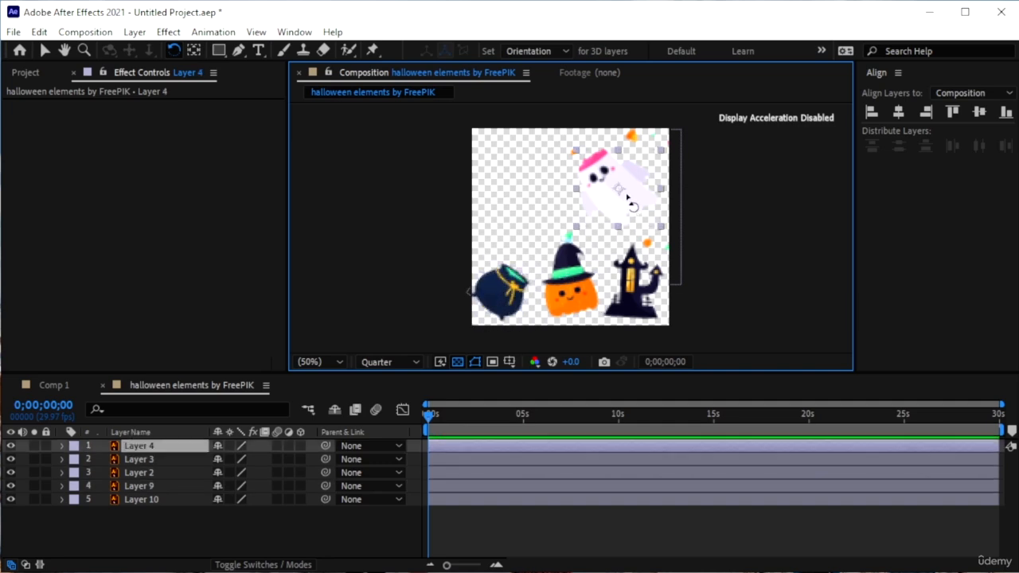
left_click_drag(175, 538, 146, 439)
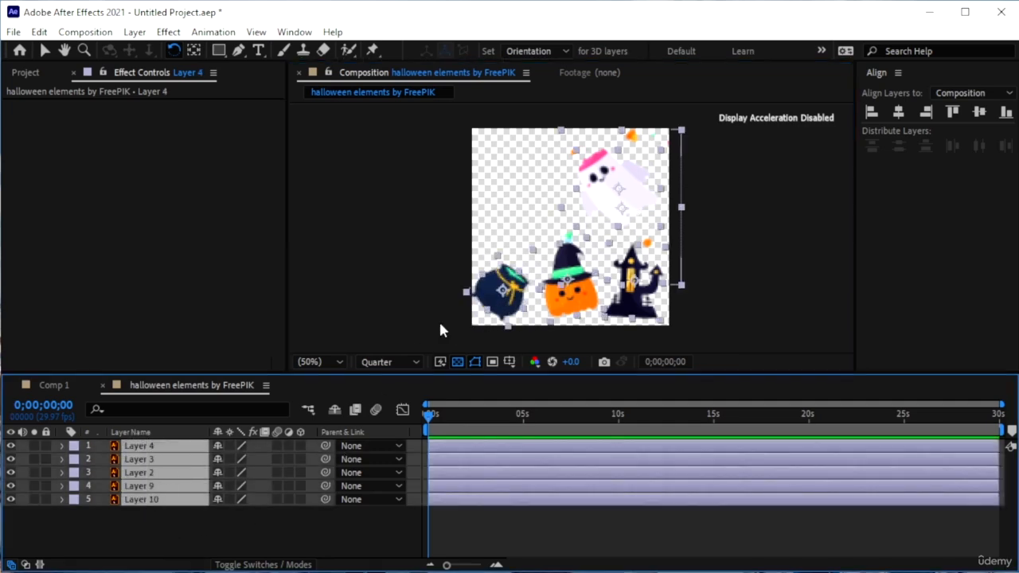
left_click_drag(594, 221, 623, 333)
- Undo the rotations of all the layers, going back to before the castle's first tilt
key("ctrl+z")
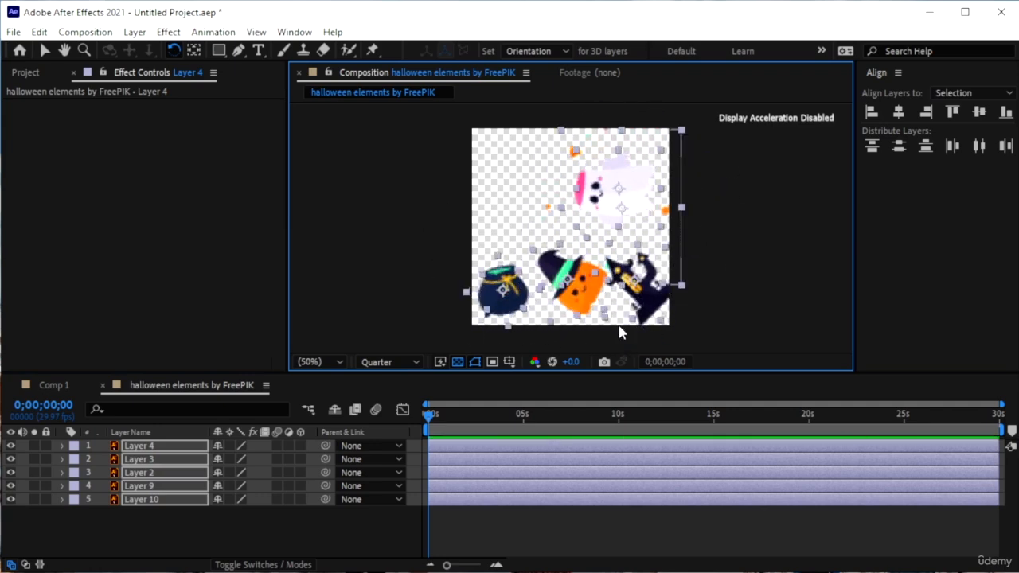
key("ctrl+z")
key("ctrl+z")
key("ctrl+z")
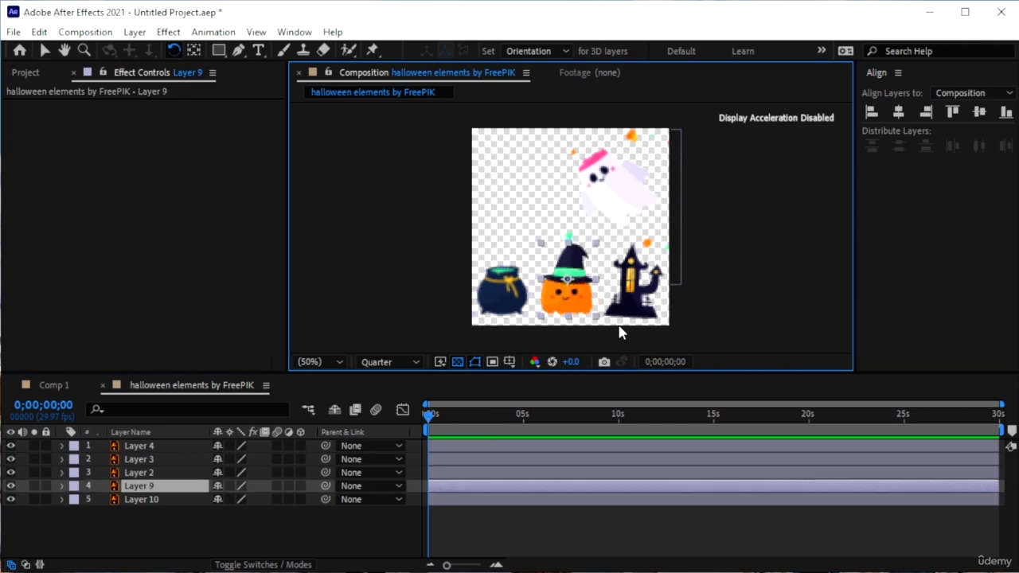
key("ctrl+shift+z")
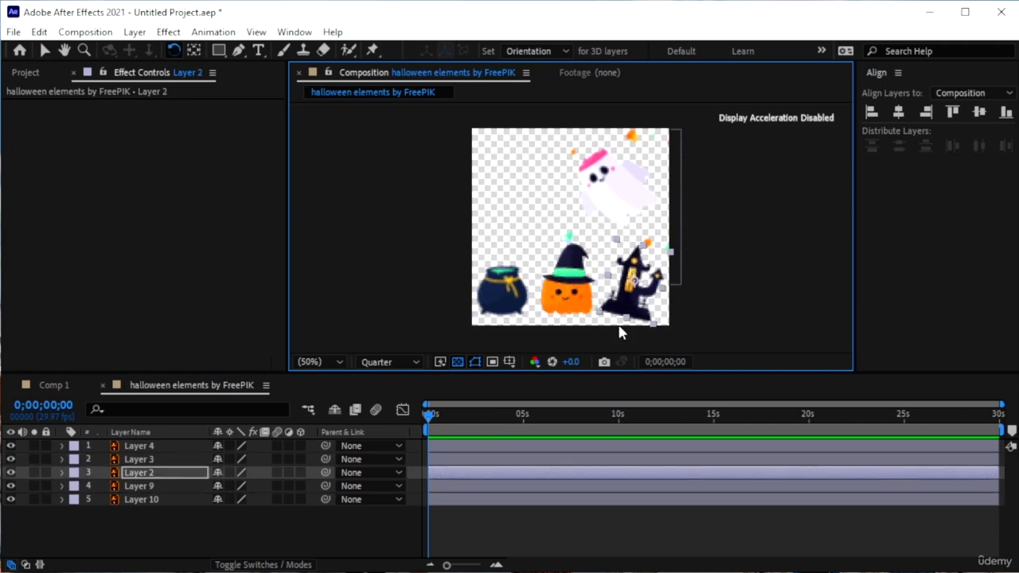
key("ctrl+z")
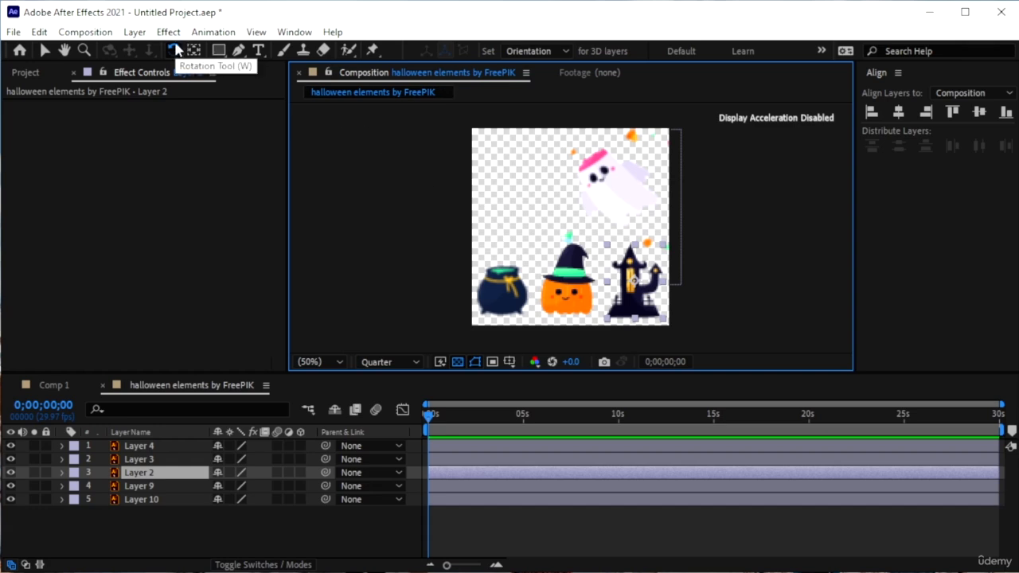
- Move Layer 4's anchor point from the ghost's middle to its right edge with the Pan Behind (Anchor Point) tool
left_click(509, 521)
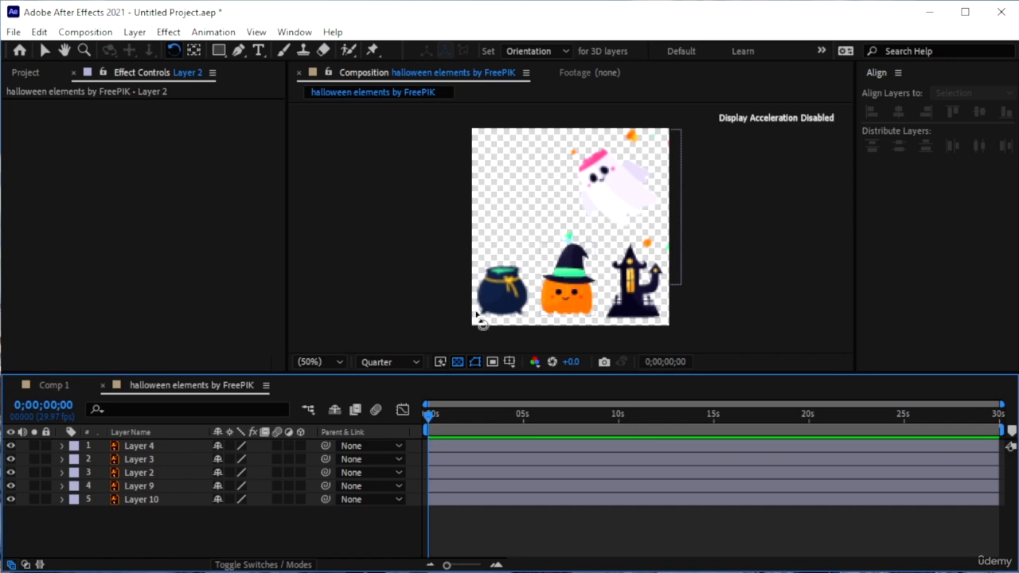
left_click(195, 50)
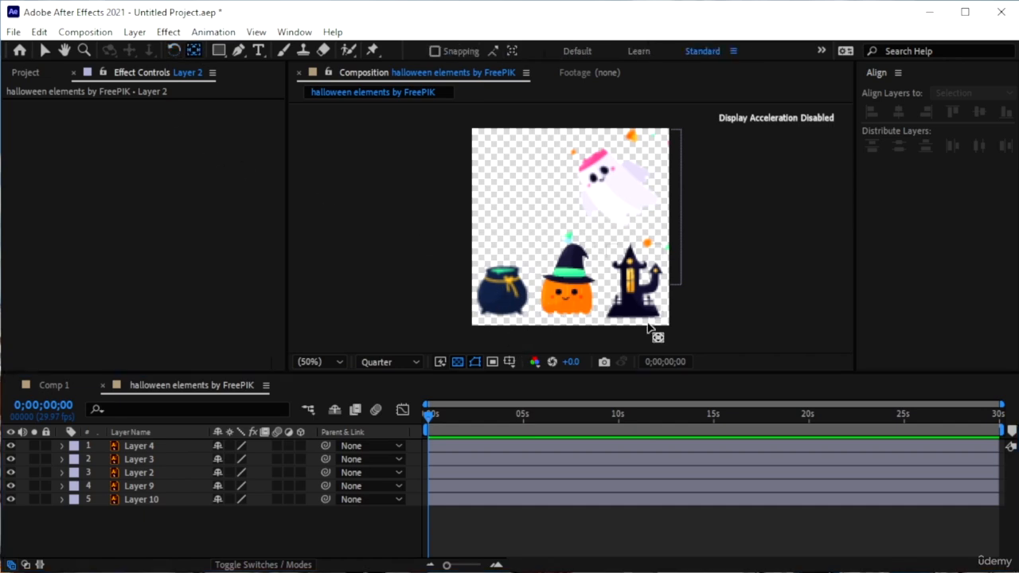
left_click(180, 448)
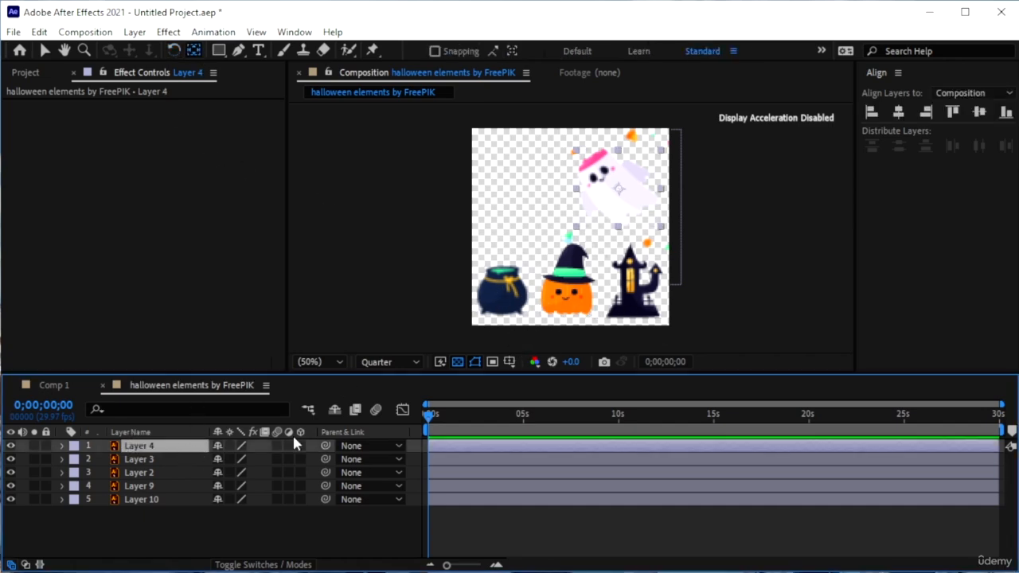
scroll(644, 201, "up", 2)
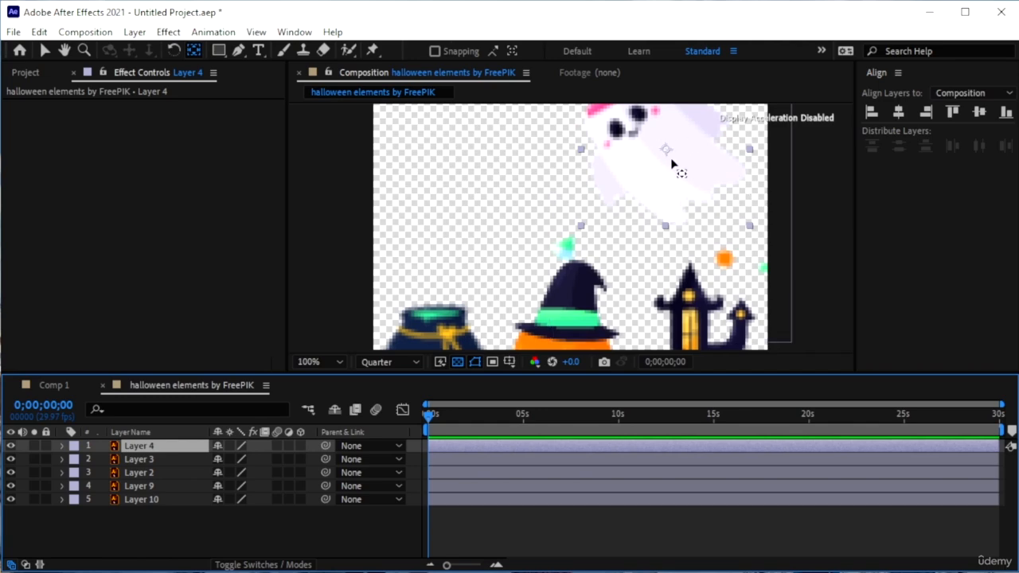
scroll(661, 175, "down", 2)
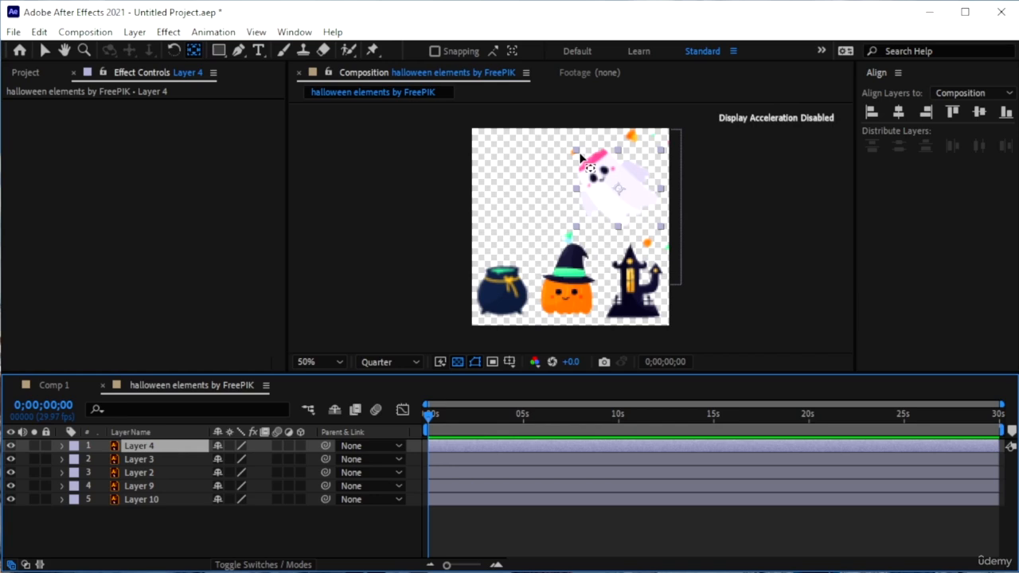
left_click_drag(580, 157, 634, 185)
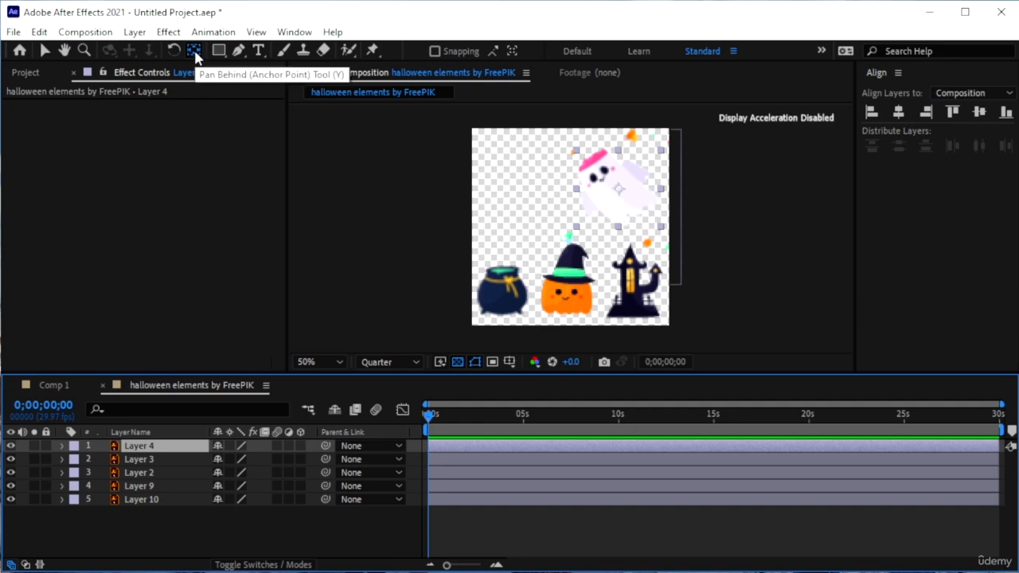
left_click_drag(619, 188, 654, 196)
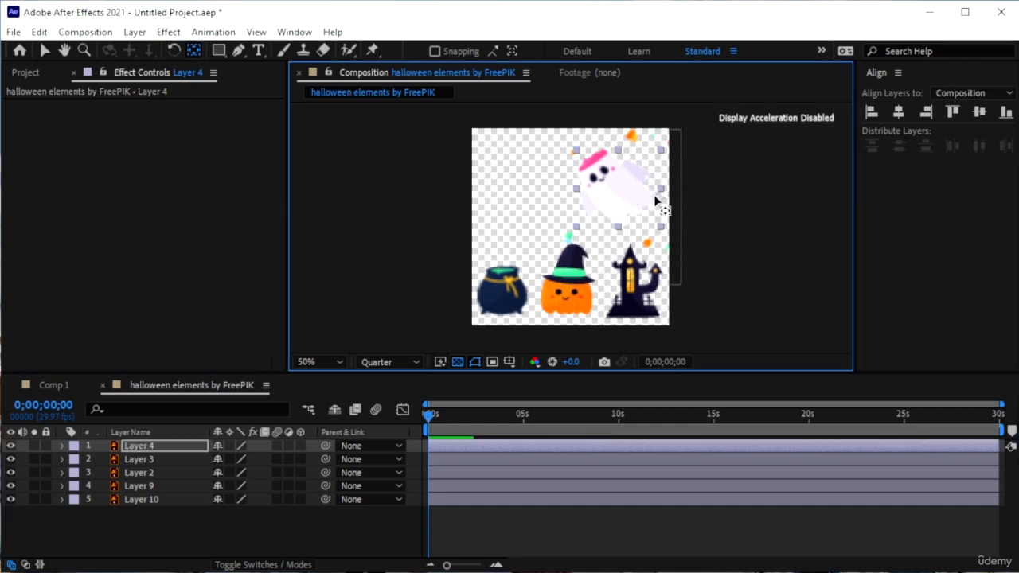
- Rotate the ghost around its right-edge anchor point, and undo both the rotation and the anchor point move
left_click(175, 54)
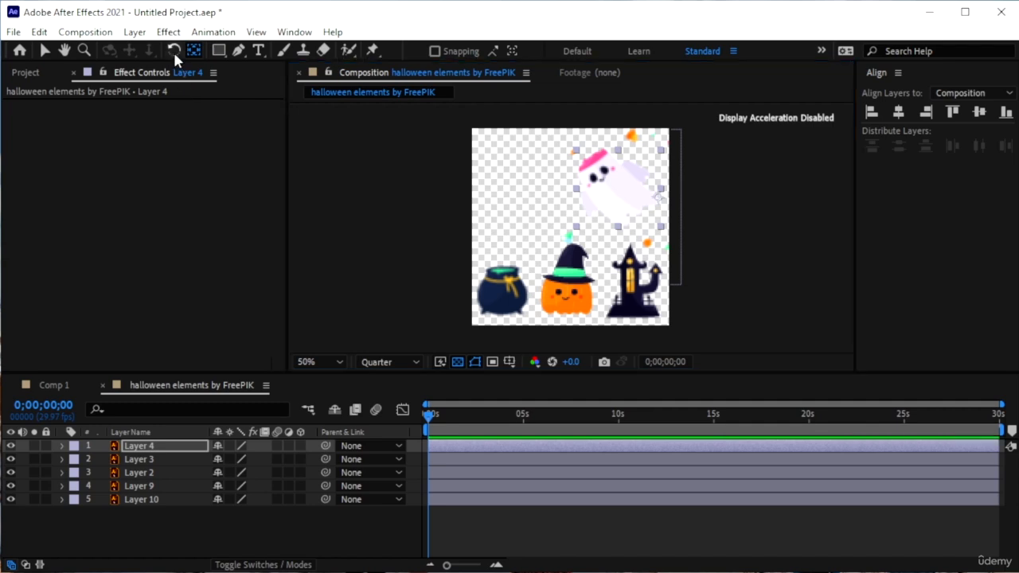
left_click_drag(598, 170, 533, 164)
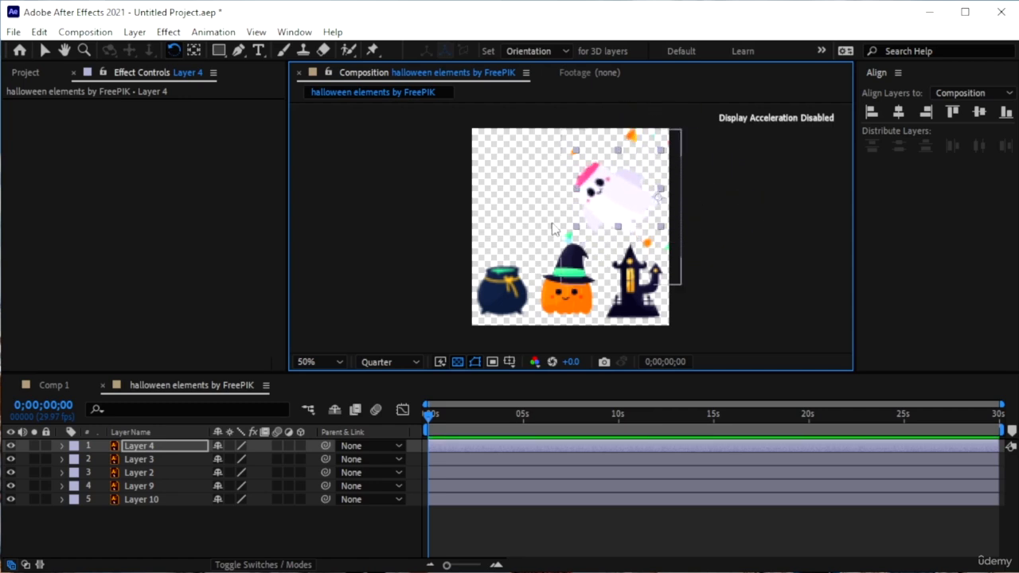
key("ctrl+z")
key("ctrl+z")
- Rotate the ghost on Layer 4 clockwise around its central anchor point so that it stands more upright
left_click(629, 219)
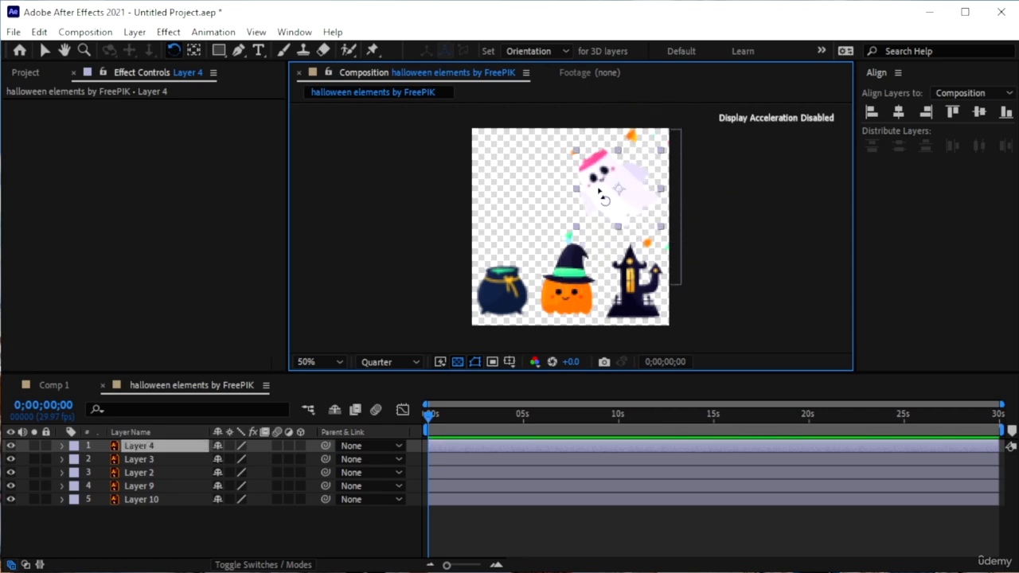
left_click_drag(605, 190, 658, 220)
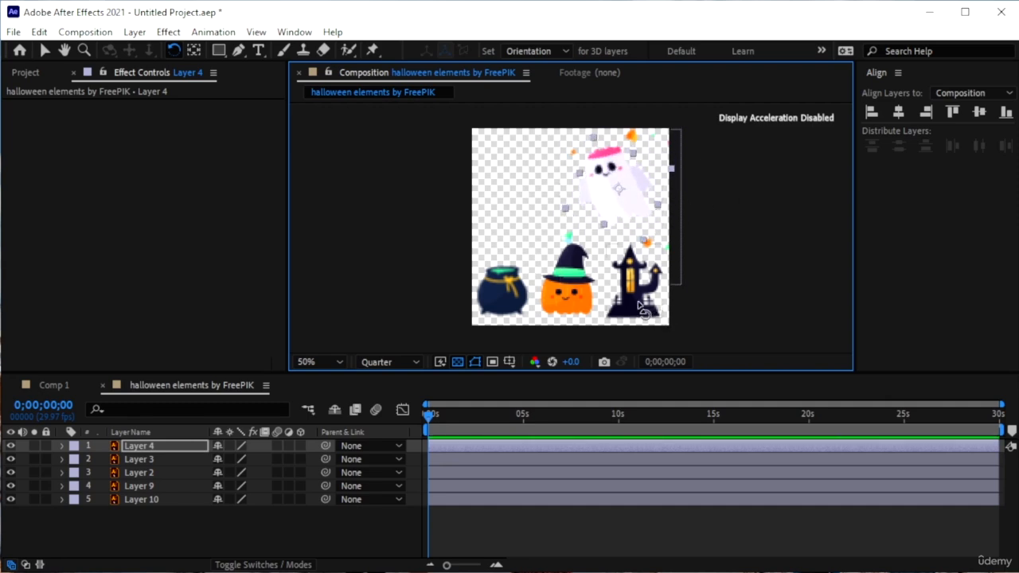
- Move the anchor point of Layer 9, the pumpkin, to the empty upper-left area of the composition with the Pan Behind tool
left_click(194, 51)
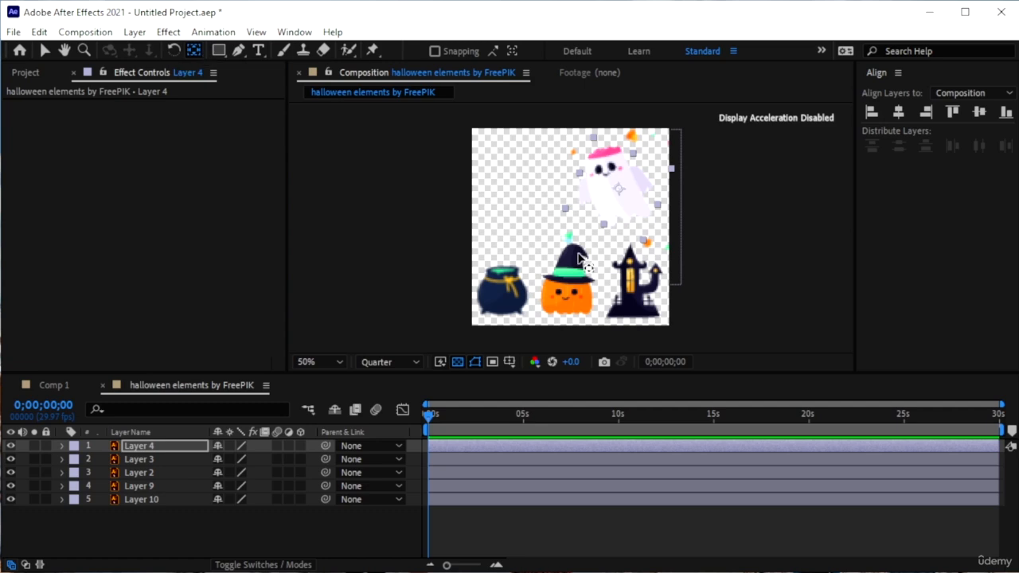
left_click(567, 289)
left_click_drag(567, 278, 517, 152)
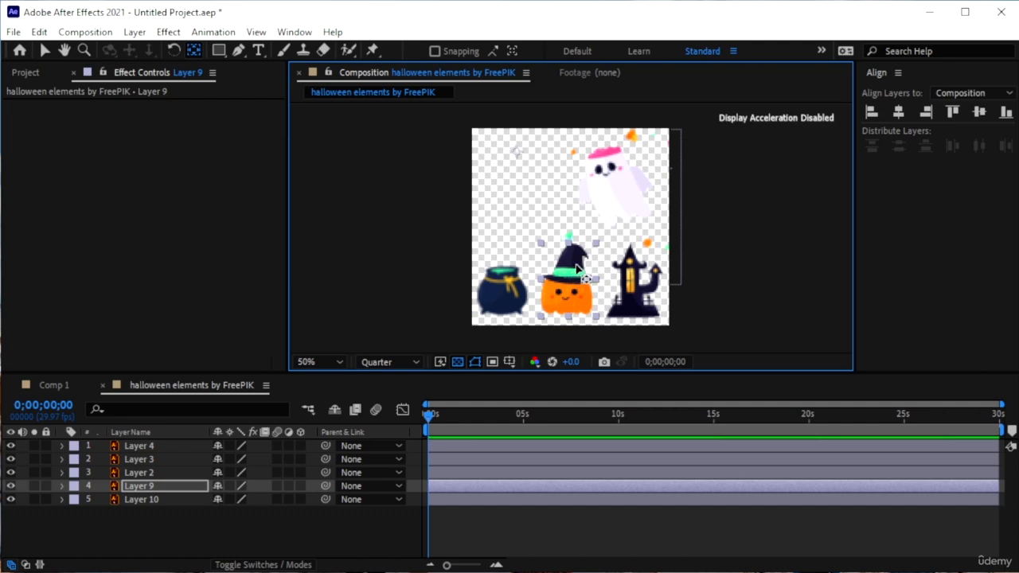
- Rotate the pumpkin around its distant anchor point with the Rotation tool, and undo the rotation
left_click(173, 50)
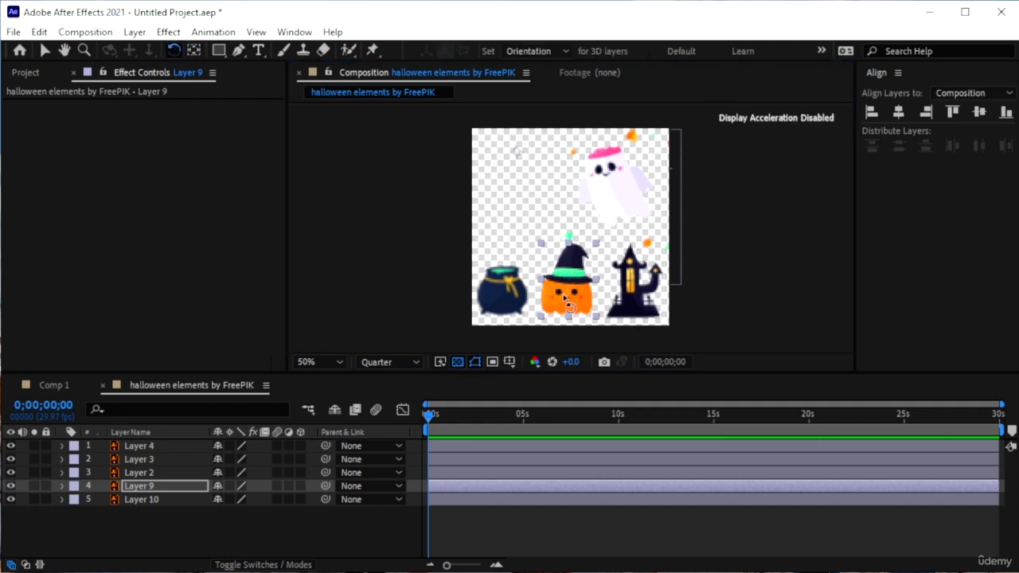
left_click_drag(570, 303, 629, 130)
key("ctrl+z")
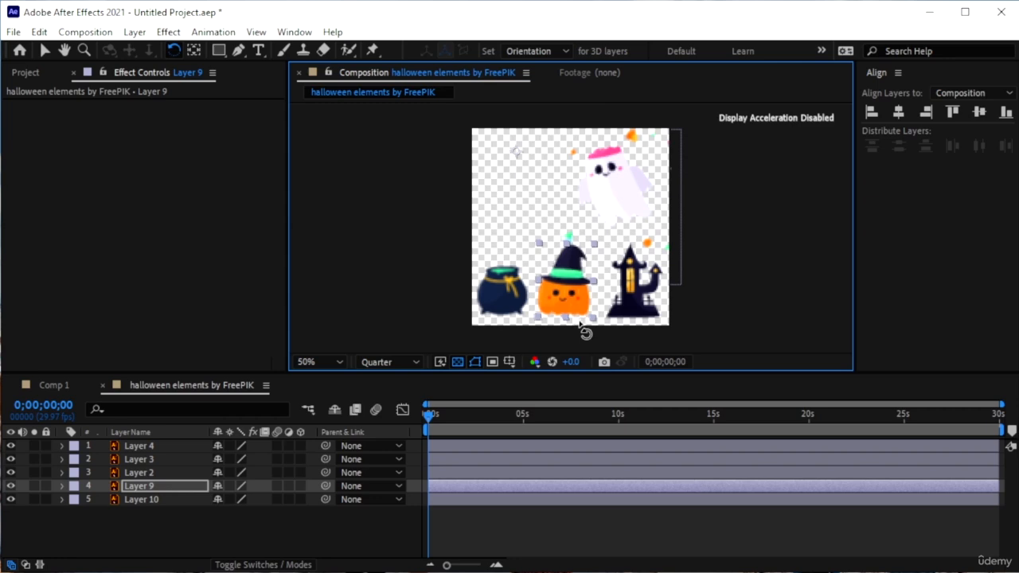
- Move the pumpkin's anchor point back to the middle of the pumpkin, and hide all five layers
left_click(193, 50)
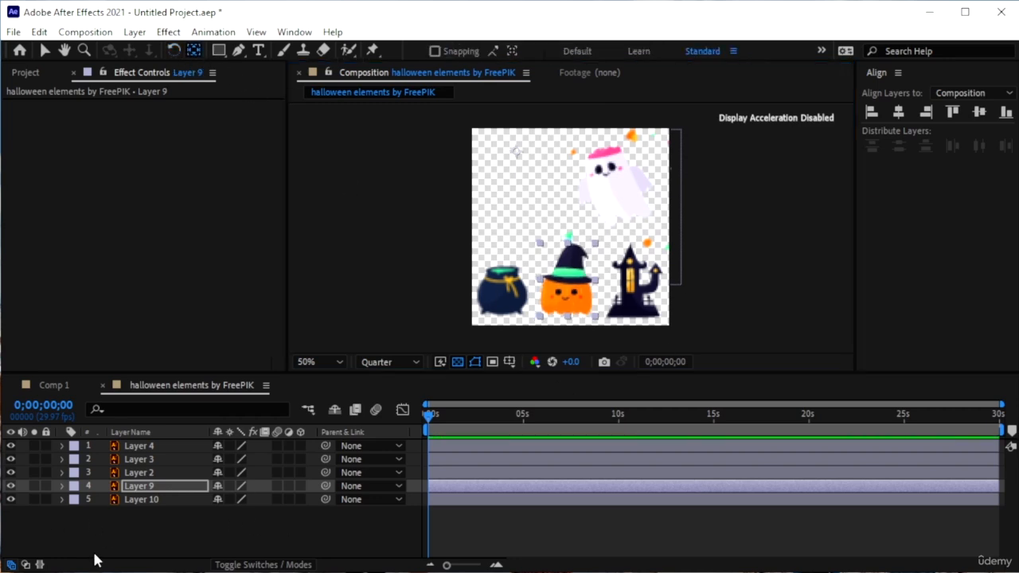
left_click_drag(517, 154, 566, 293)
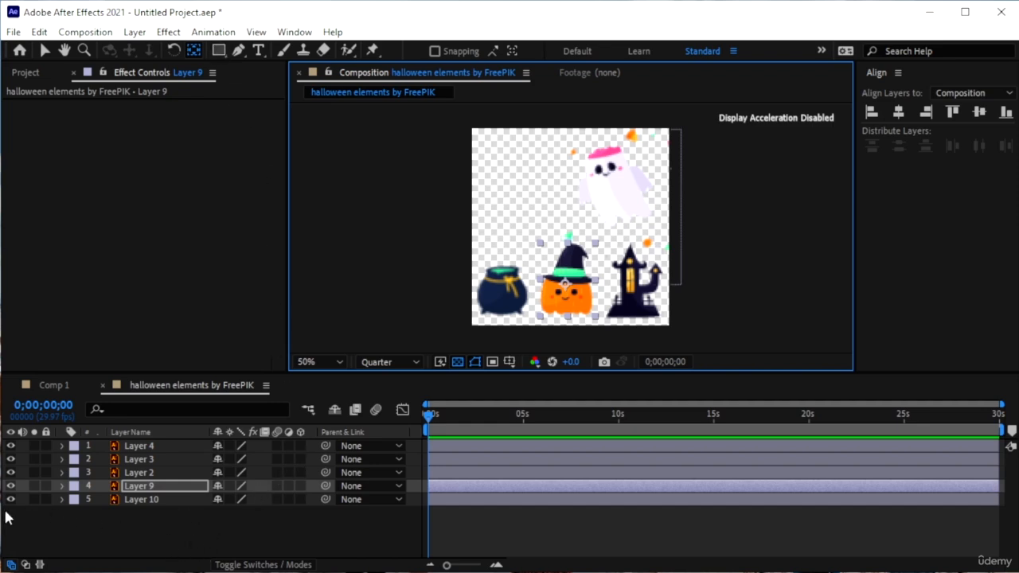
left_click_drag(10, 446, 10, 500)
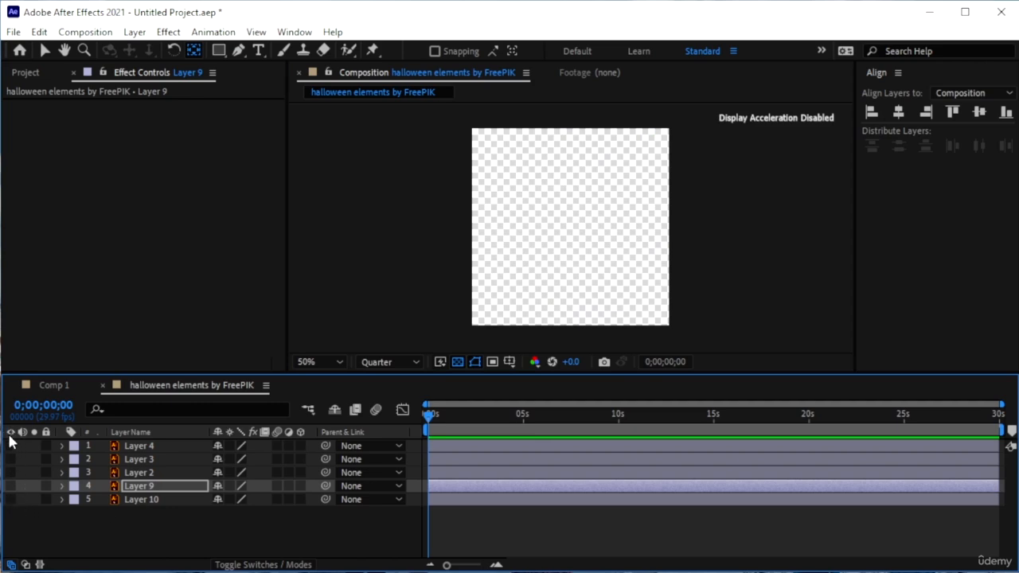
left_click(218, 50)
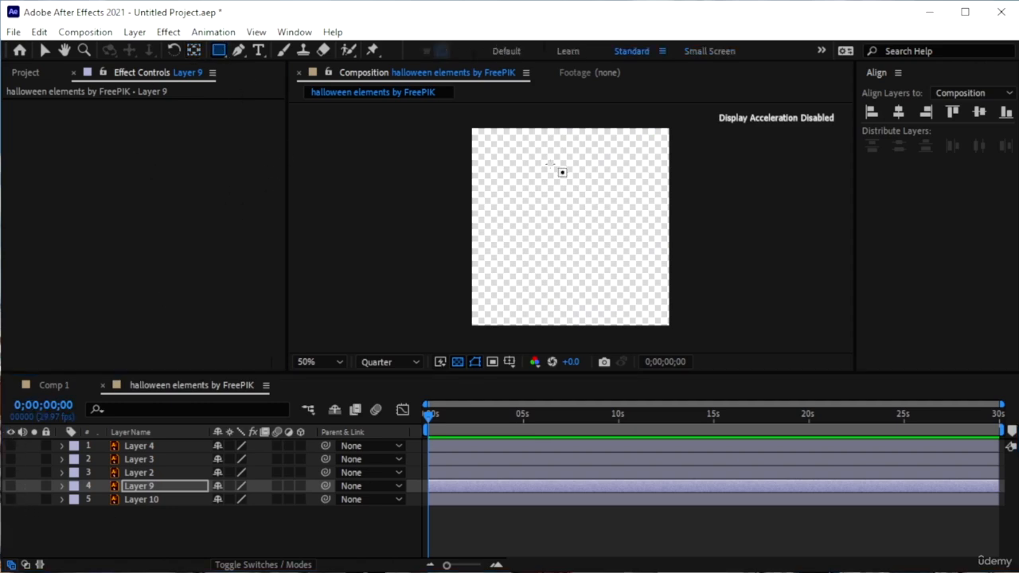
left_click_drag(528, 150, 598, 221)
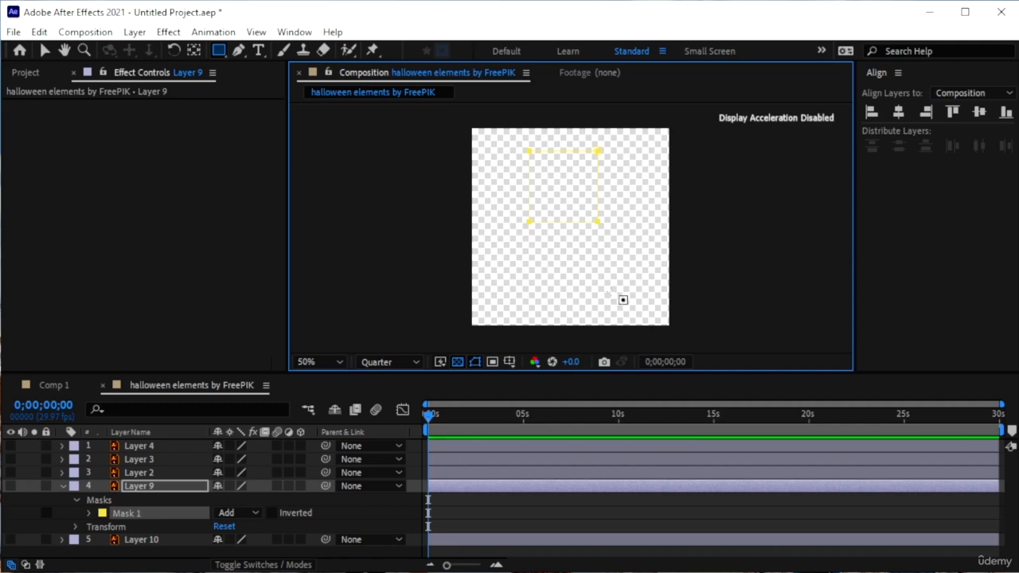
key("ctrl+z")
- With no layer selected, draw a small rectangle shape near the composition's centre and set its fill color to 000000
left_click(132, 542)
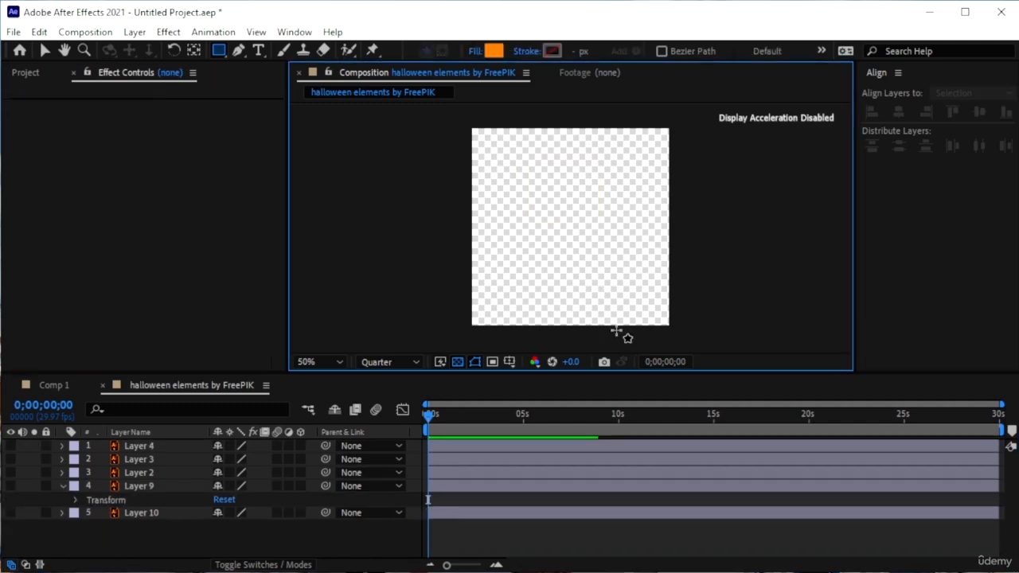
left_click_drag(519, 217, 576, 259)
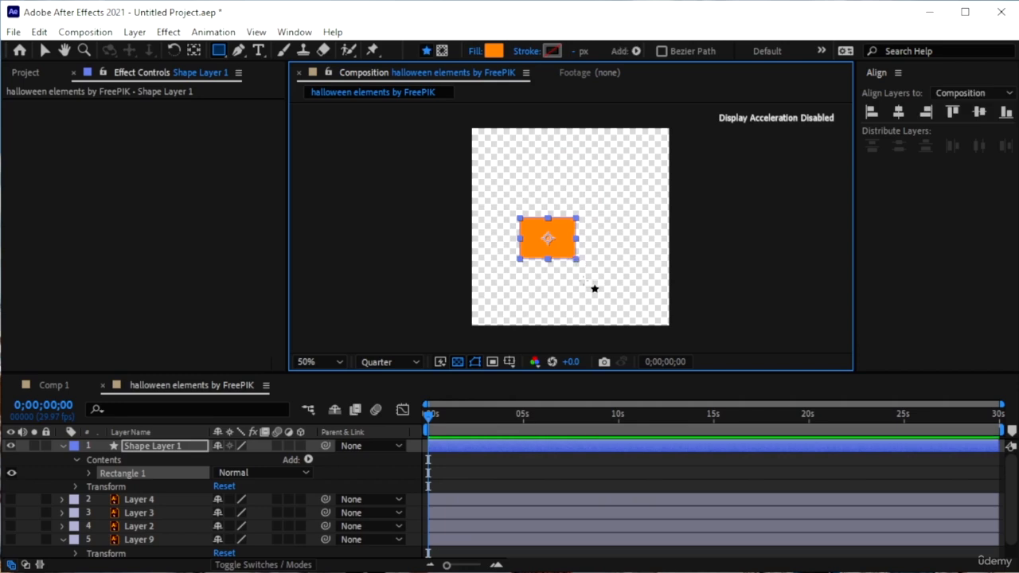
left_click(495, 53)
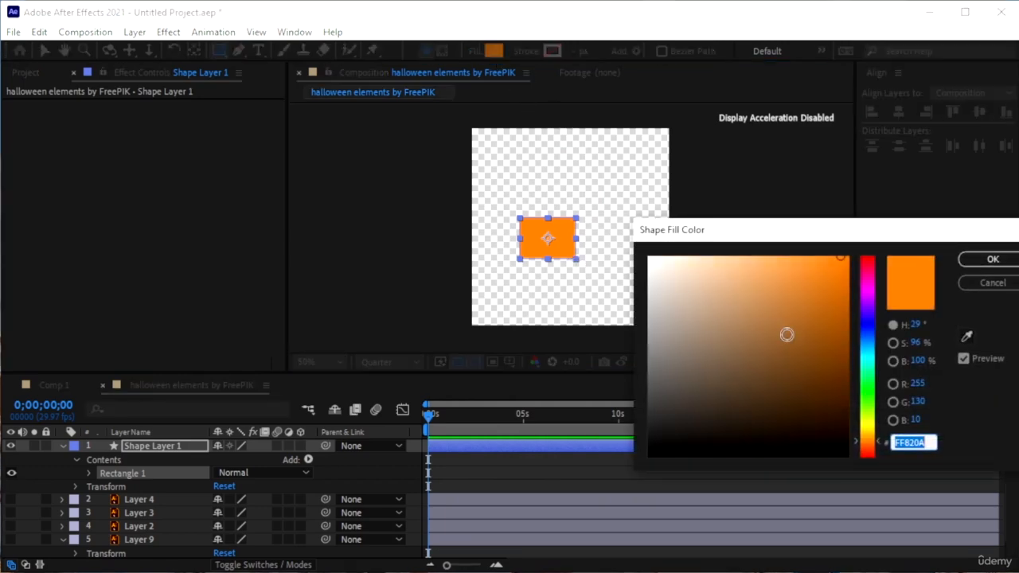
type("000000")
left_click(979, 261)
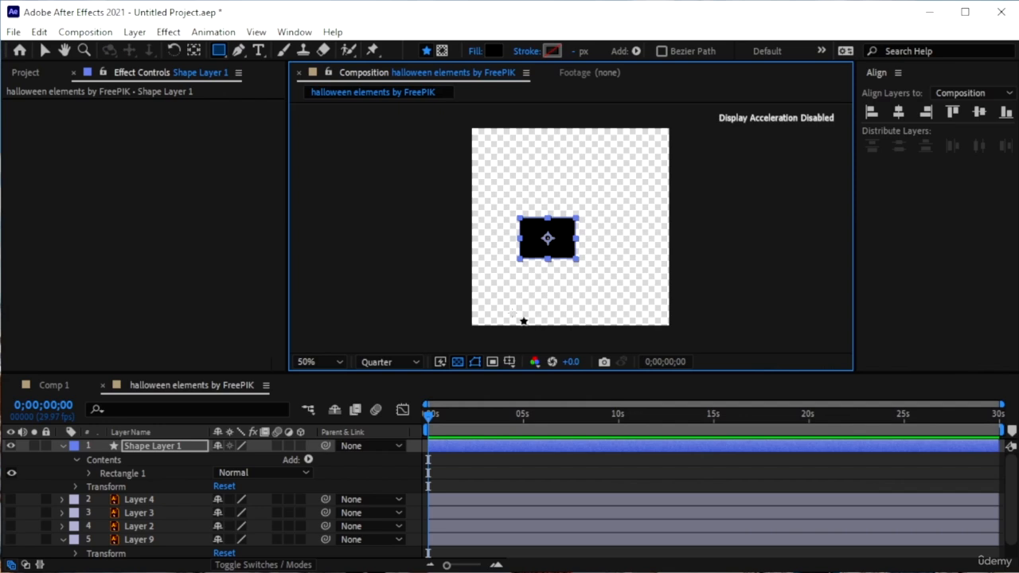
- Move the black rectangle slightly up and right, and rotate it clockwise around its own centre
key("v")
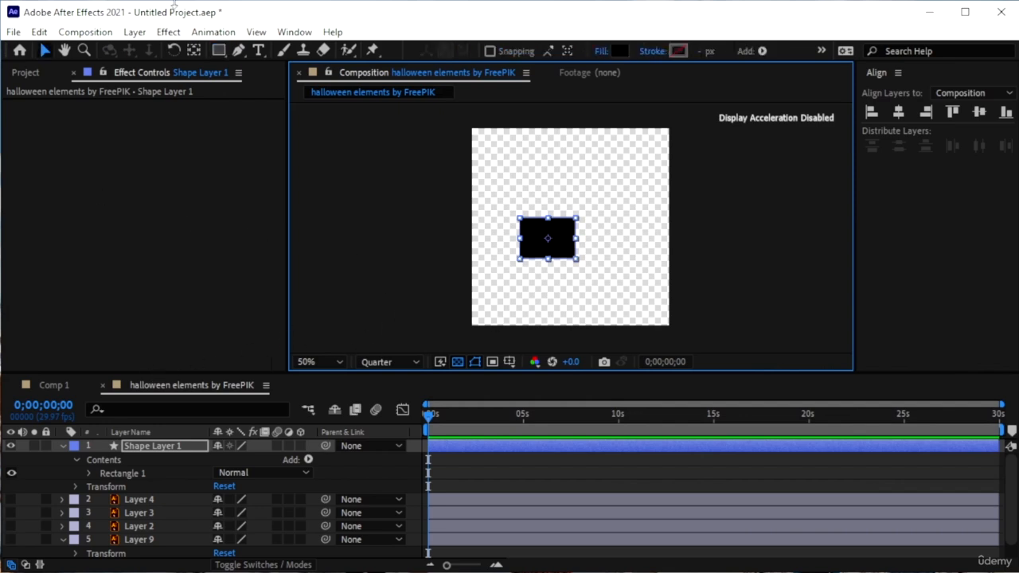
left_click_drag(542, 231, 565, 227)
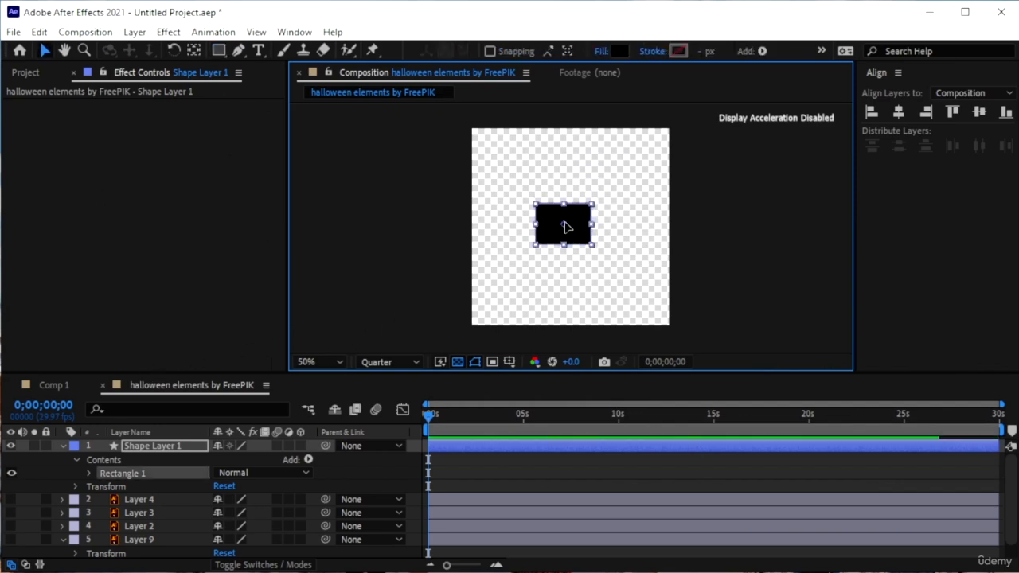
left_click(175, 49)
left_click_drag(557, 229, 602, 215)
- Move the rectangle's anchor point to its upper-right corner, and rotate the rectangle back and forth around that corner
left_click(193, 50)
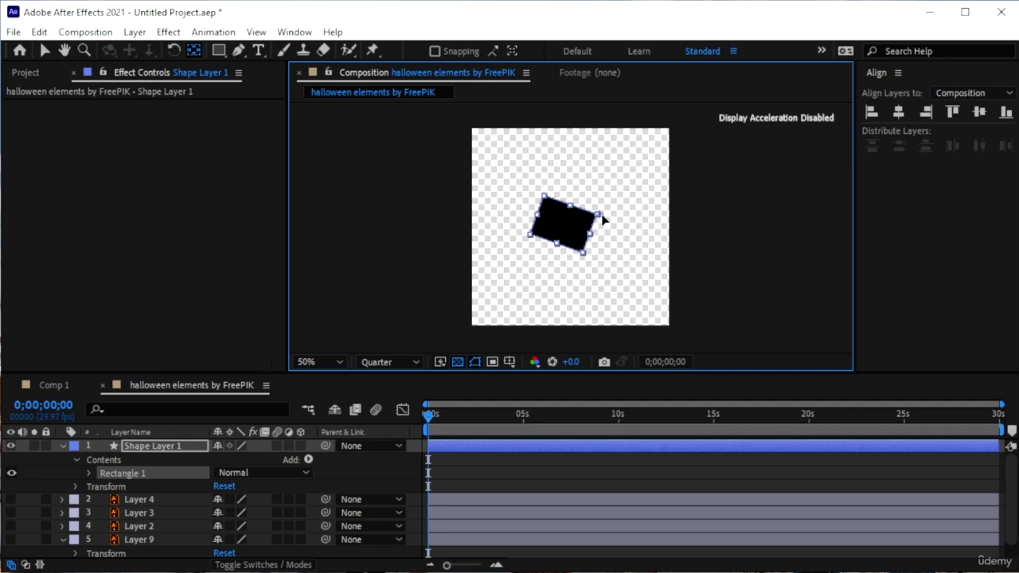
left_click(171, 49)
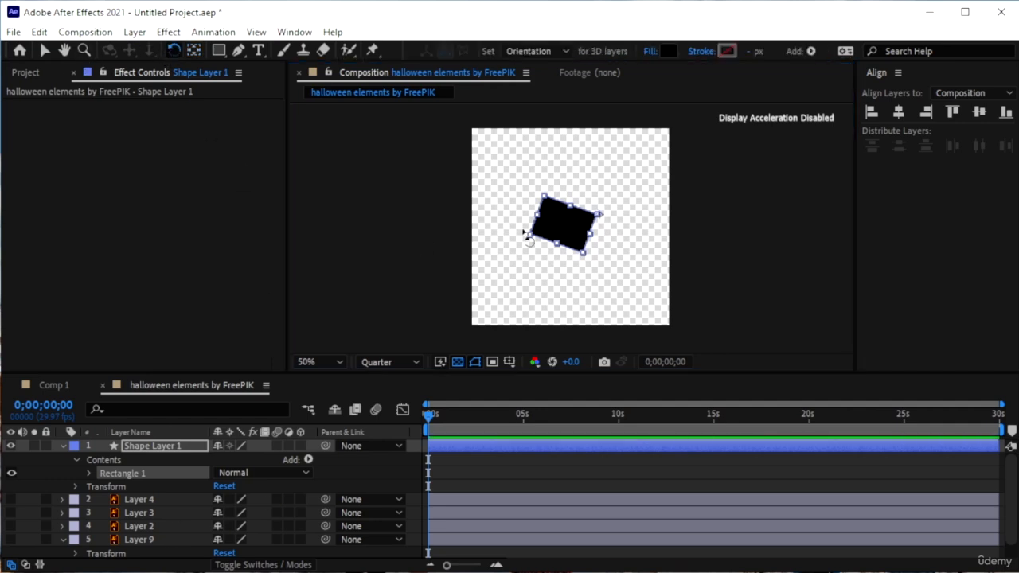
left_click_drag(546, 229, 560, 344)
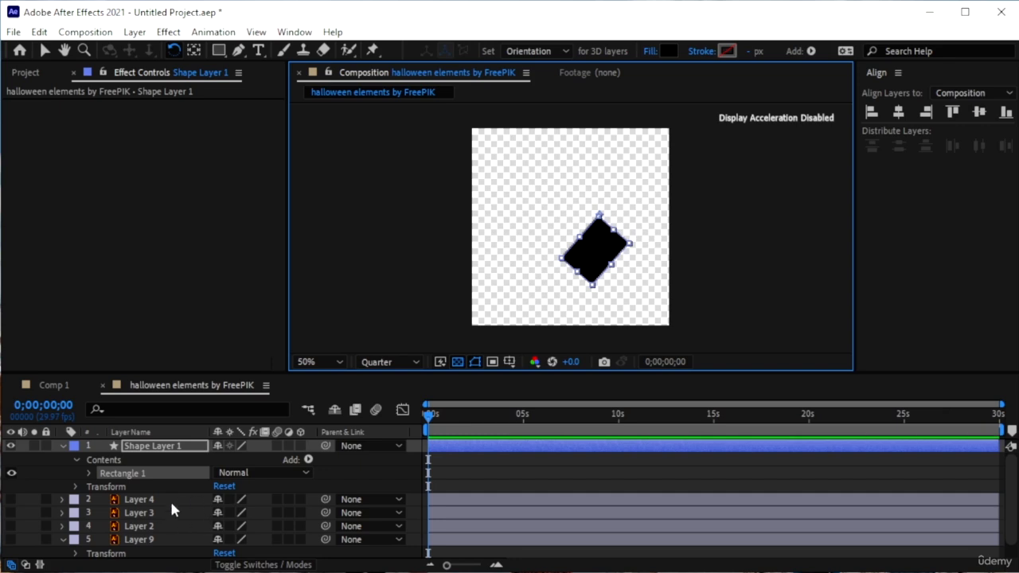
left_click_drag(609, 265, 467, 288)
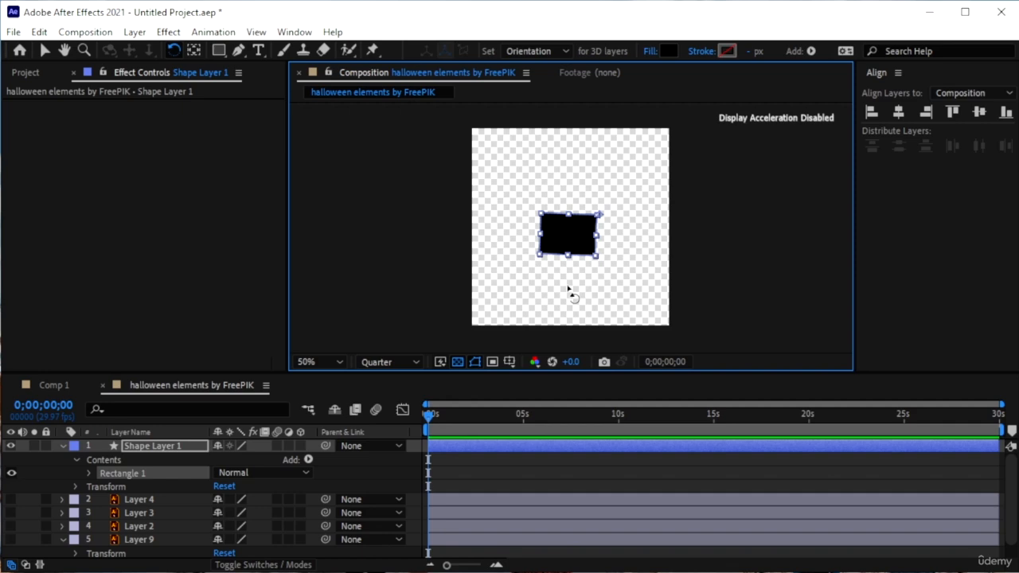
- Delete the rectangle together with its shape layer
left_click(142, 473)
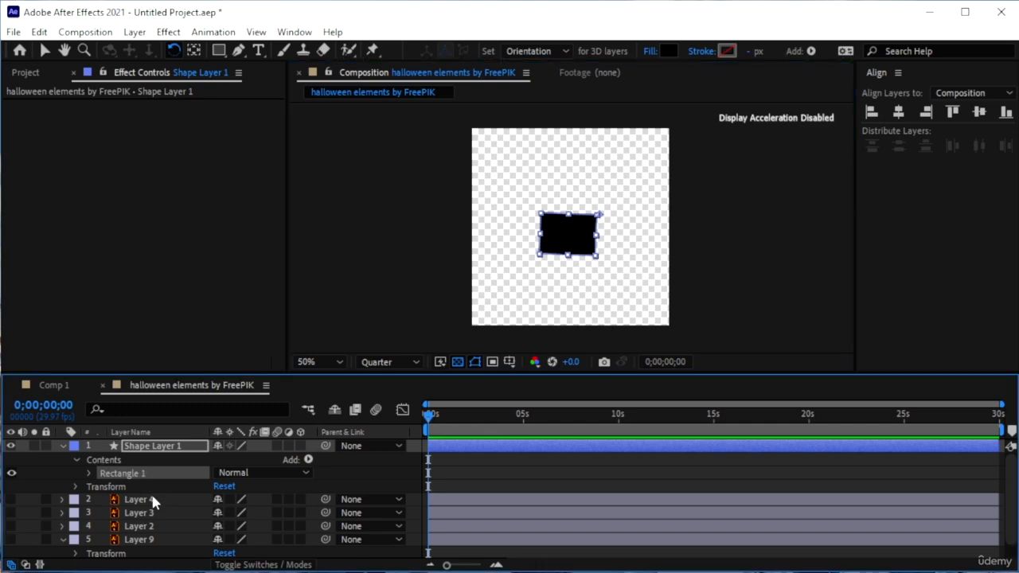
key("Delete")
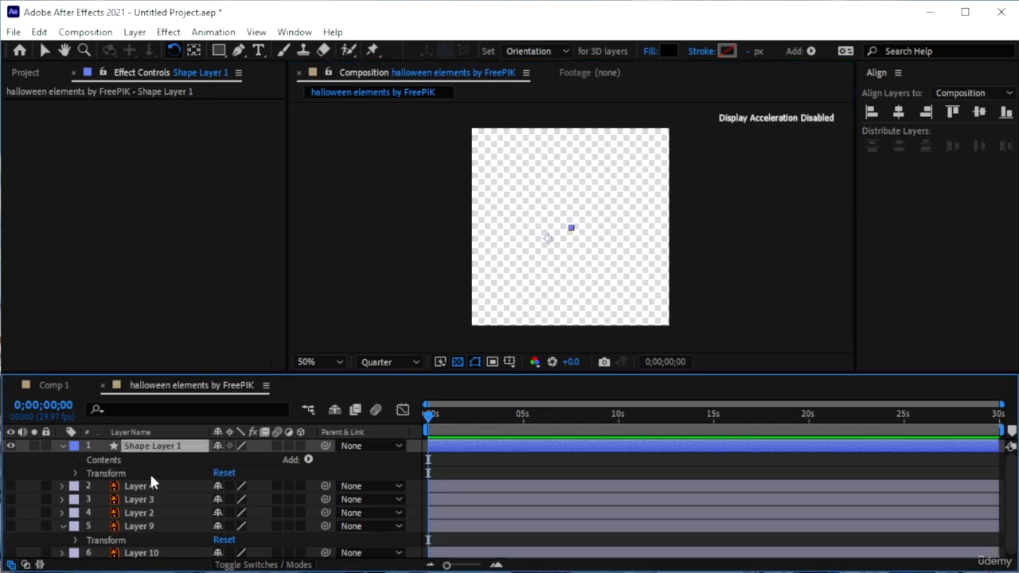
key("Delete")
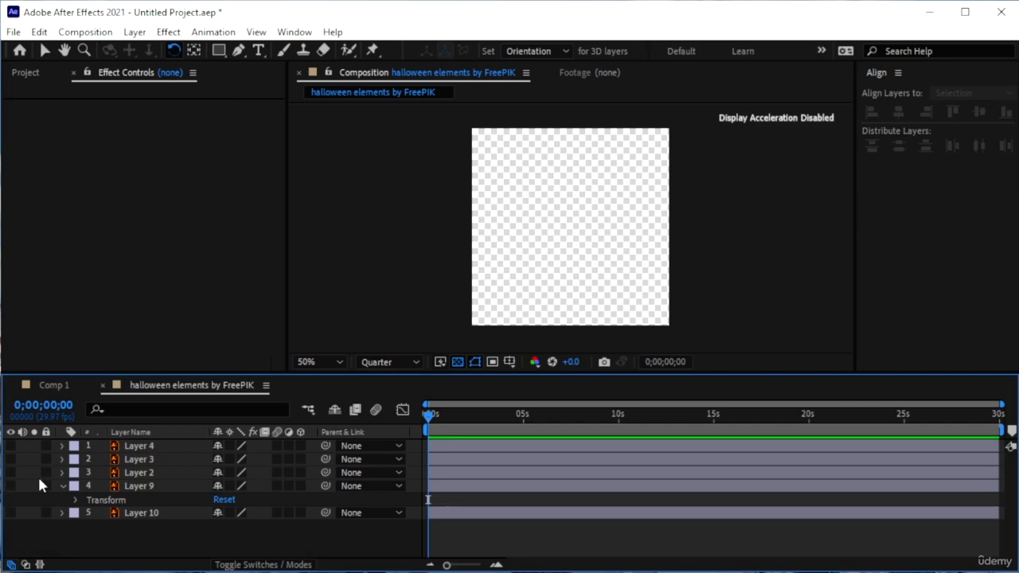
- Show Layer 4 briefly and hide it again, and make Layer 9, the pumpkin, visible
left_click(11, 446)
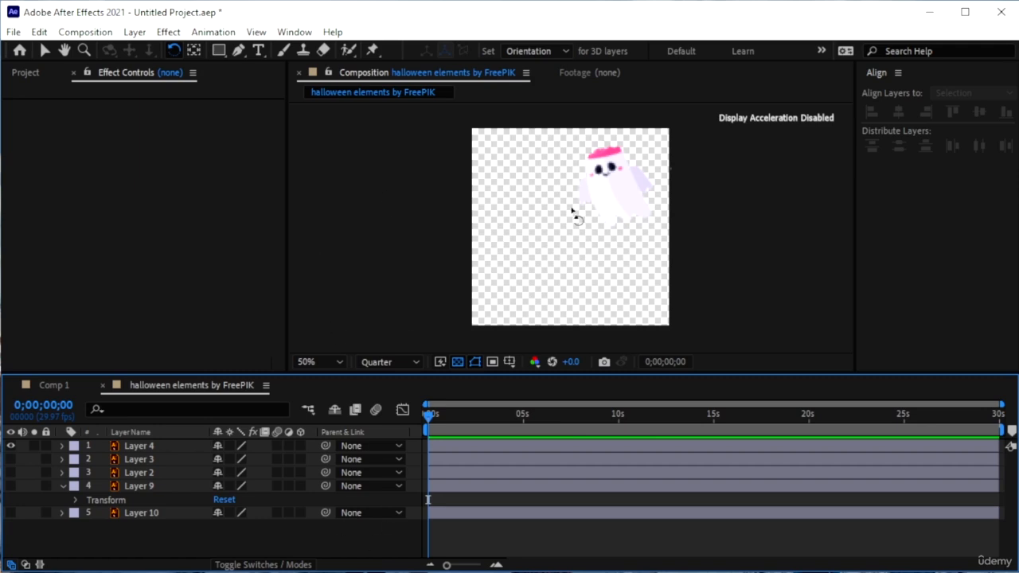
left_click(11, 446)
left_click(11, 486)
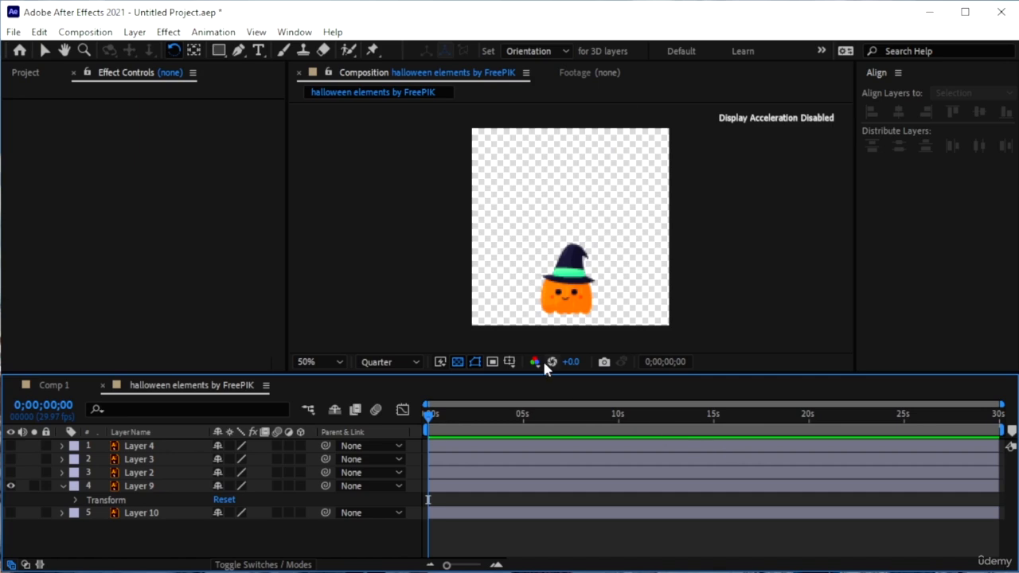
- Draw a rectangular mask on Layer 9 that keeps the hat and face visible and cuts off the pumpkin's bottom edge
left_click(148, 485)
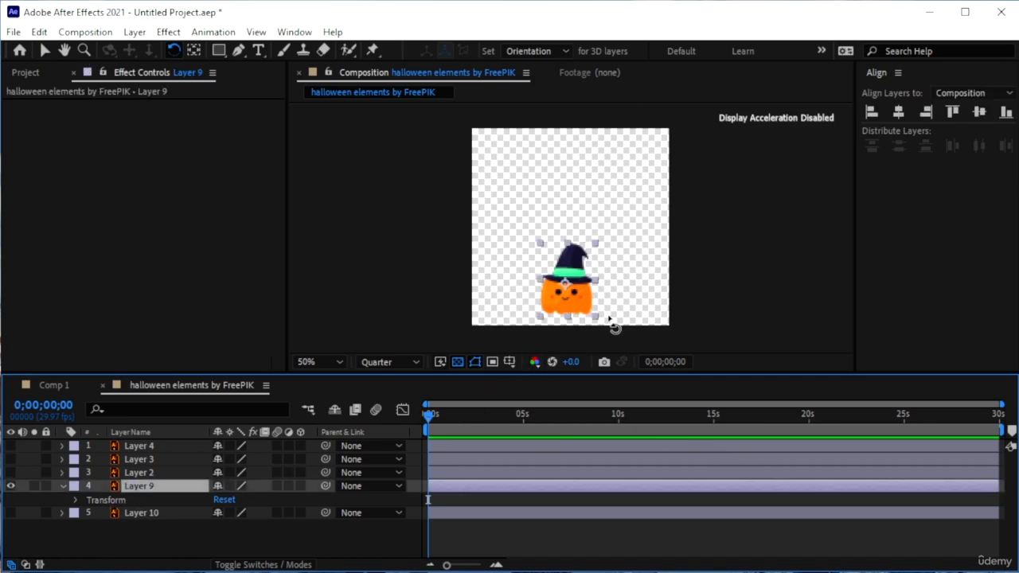
left_click(45, 51)
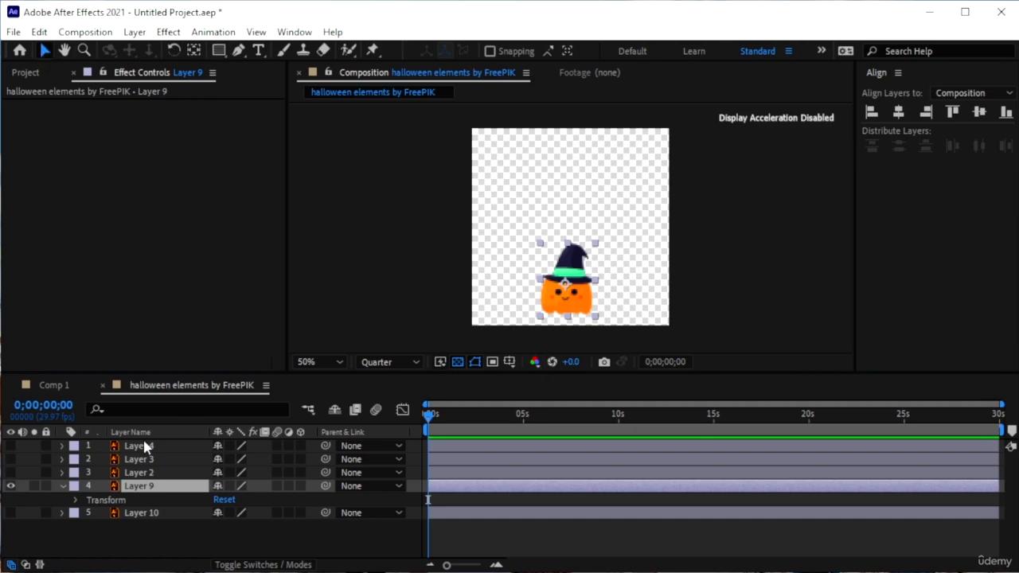
left_click(222, 51)
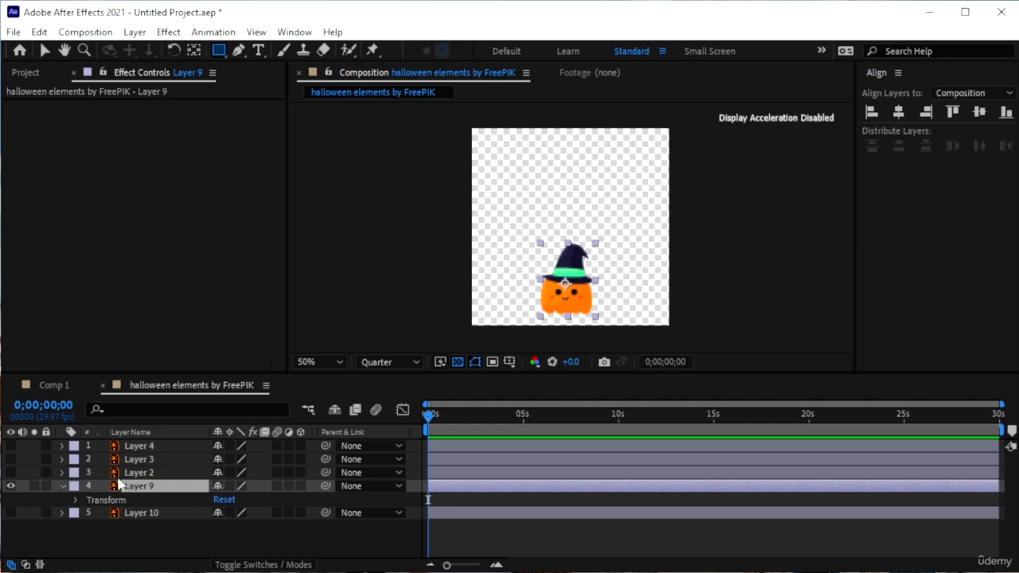
left_click_drag(510, 220, 630, 303)
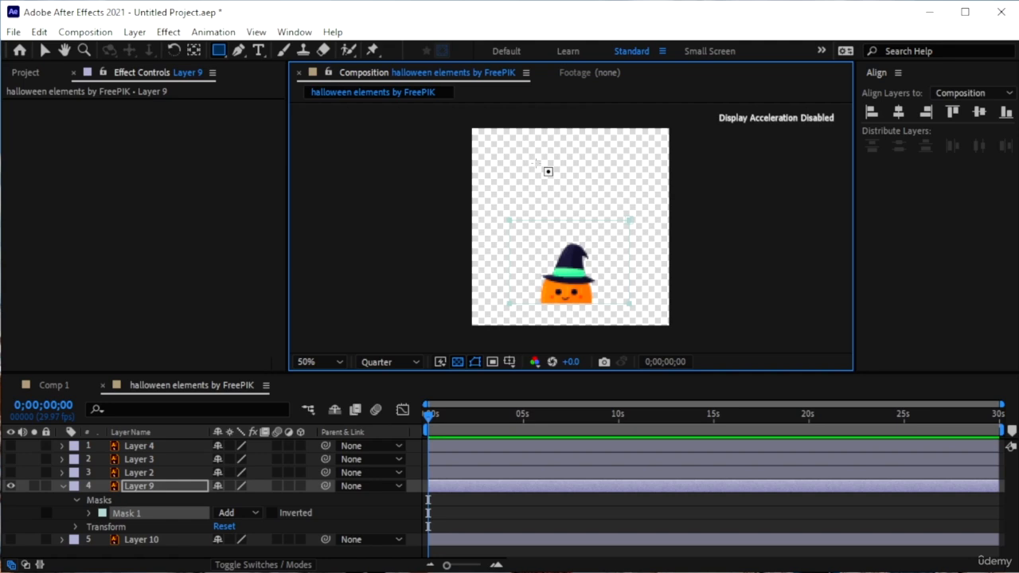
- With no layer selected, draw a black rectangle above the pumpkin as a new shape layer, and toggle that layer's visibility off and on
left_click(130, 554)
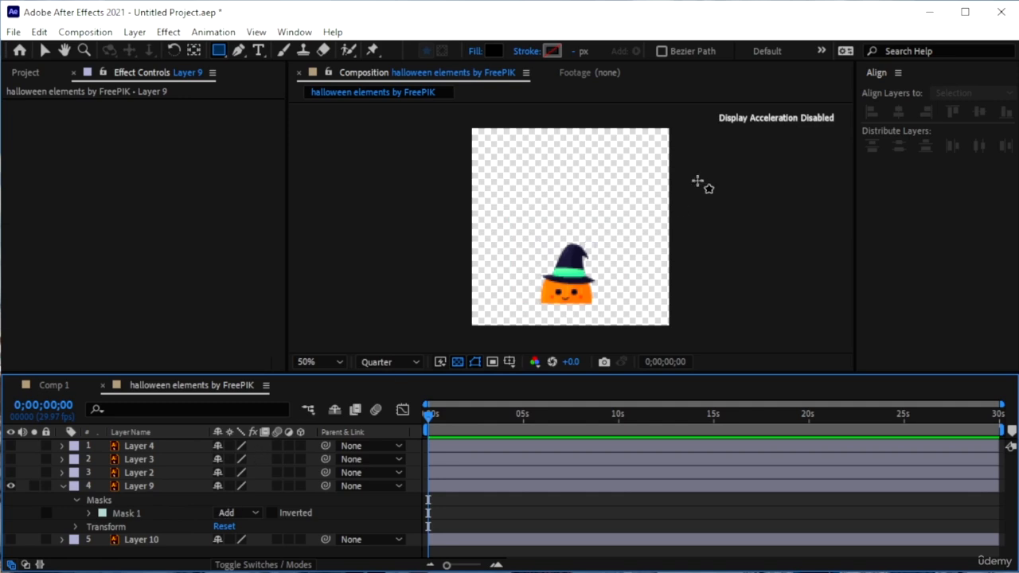
left_click_drag(514, 145, 597, 208)
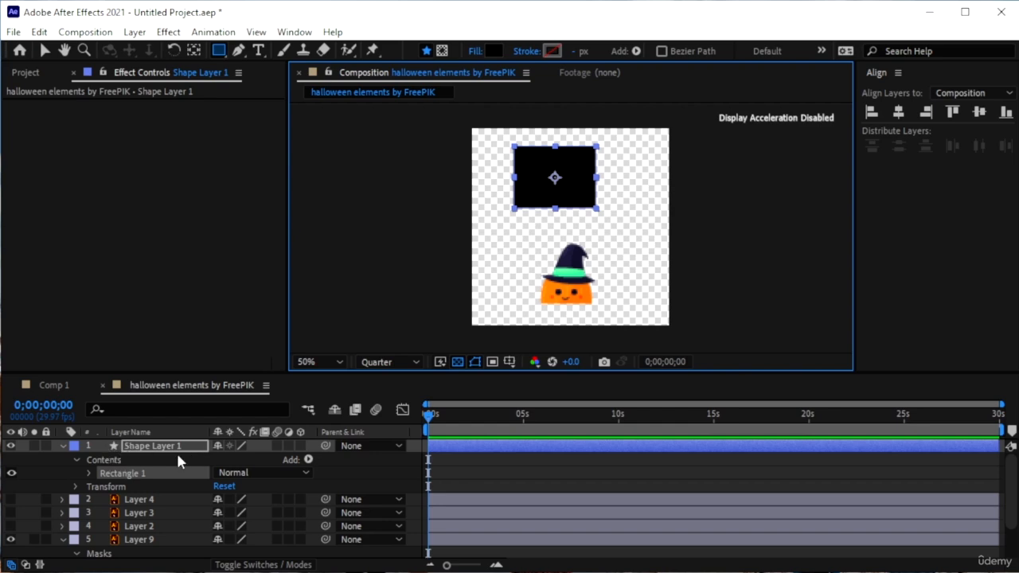
left_click(11, 446)
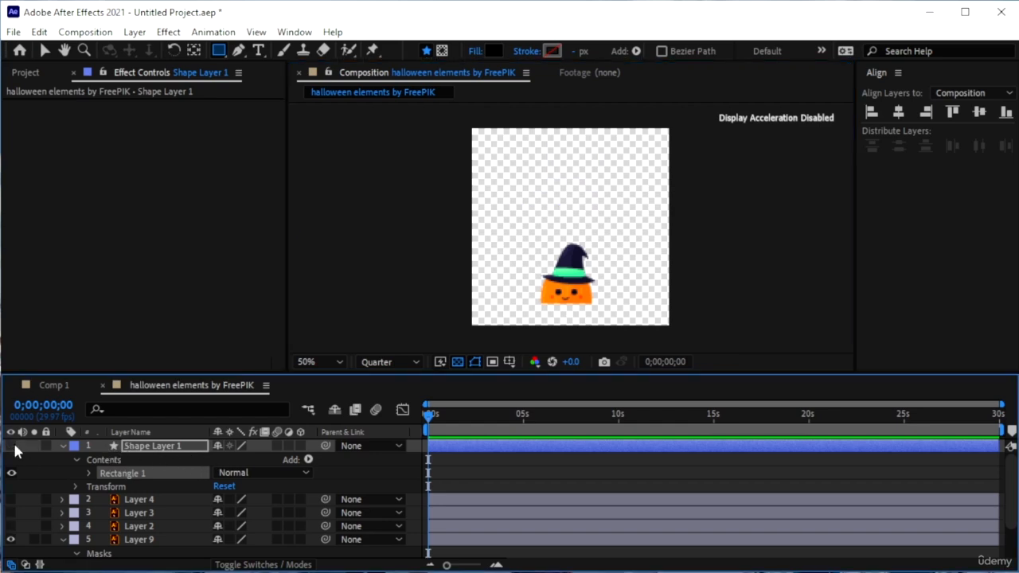
left_click(11, 446)
left_click(12, 446)
left_click(11, 446)
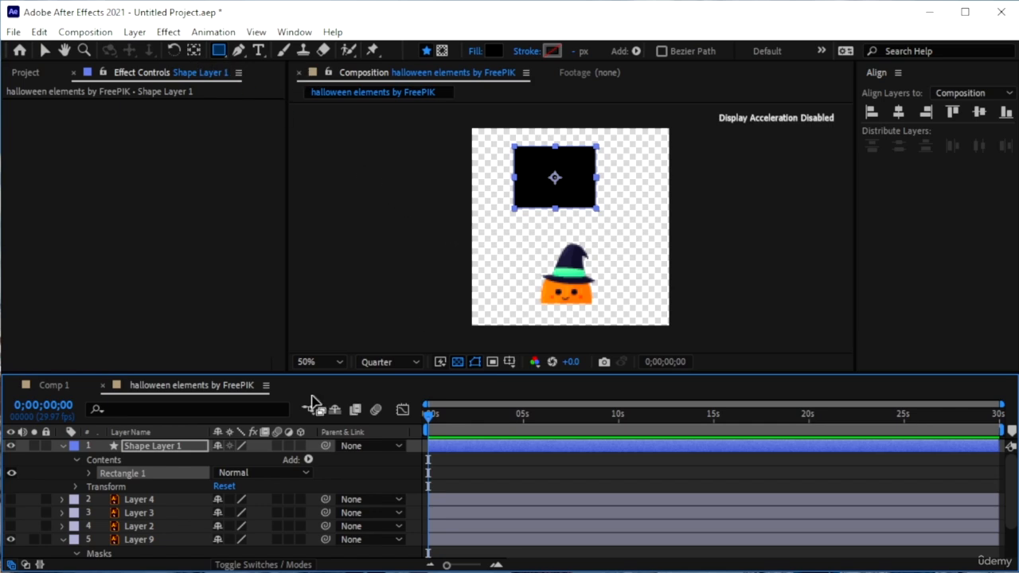
- Delete the mask from Layer 9
scroll(131, 538, "down", 2)
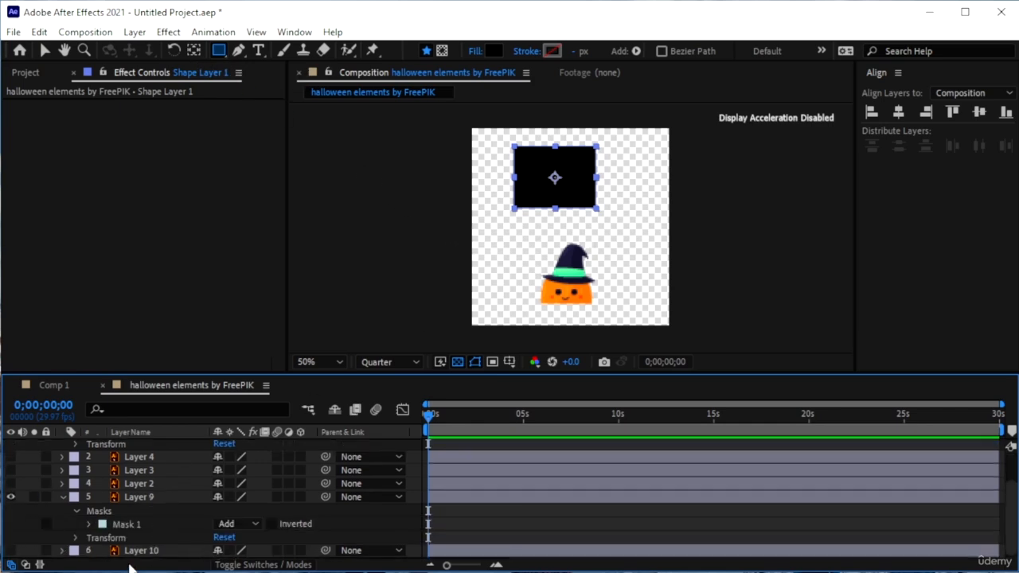
left_click(132, 523)
left_click(118, 514)
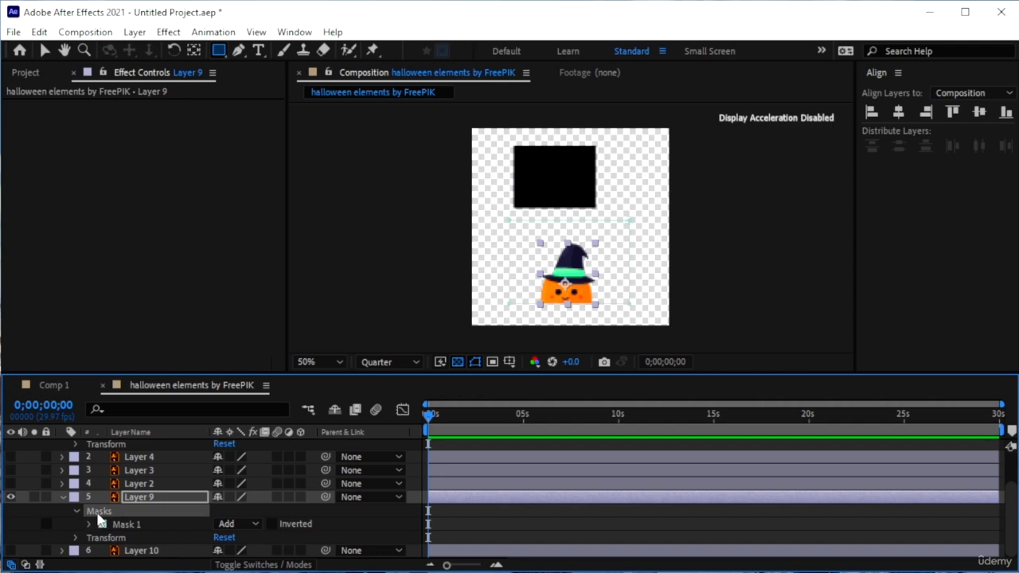
key("Delete")
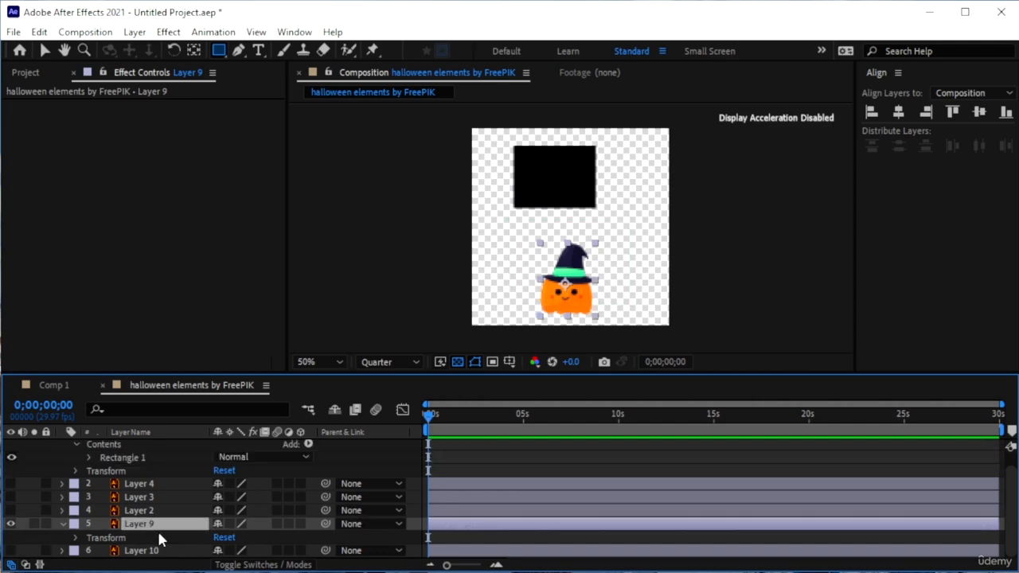
- Hide Layer 9 and the black rectangle, and delete the rectangle's shape layer
left_click(11, 524)
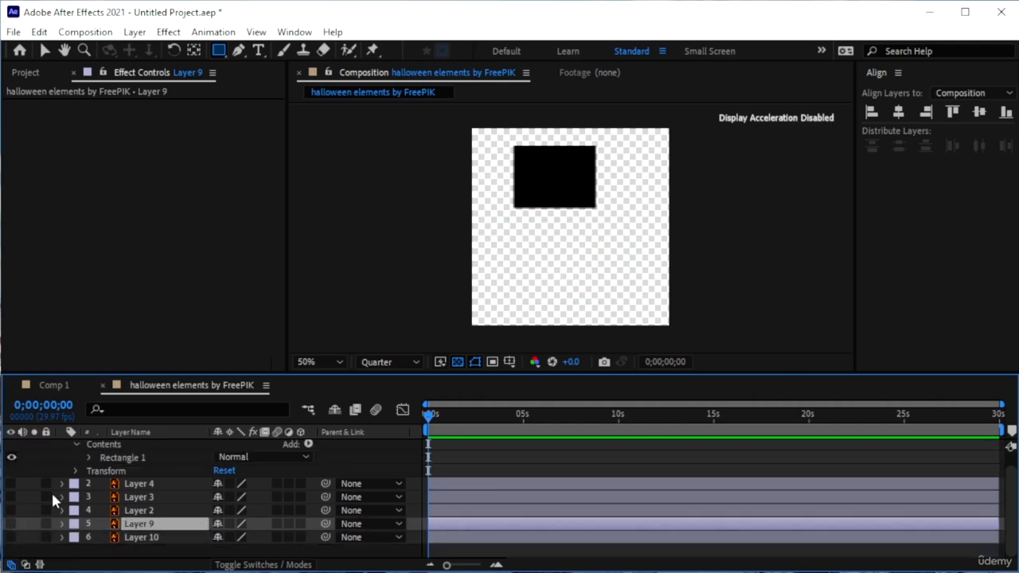
scroll(54, 500, "up", 1)
left_click(10, 475)
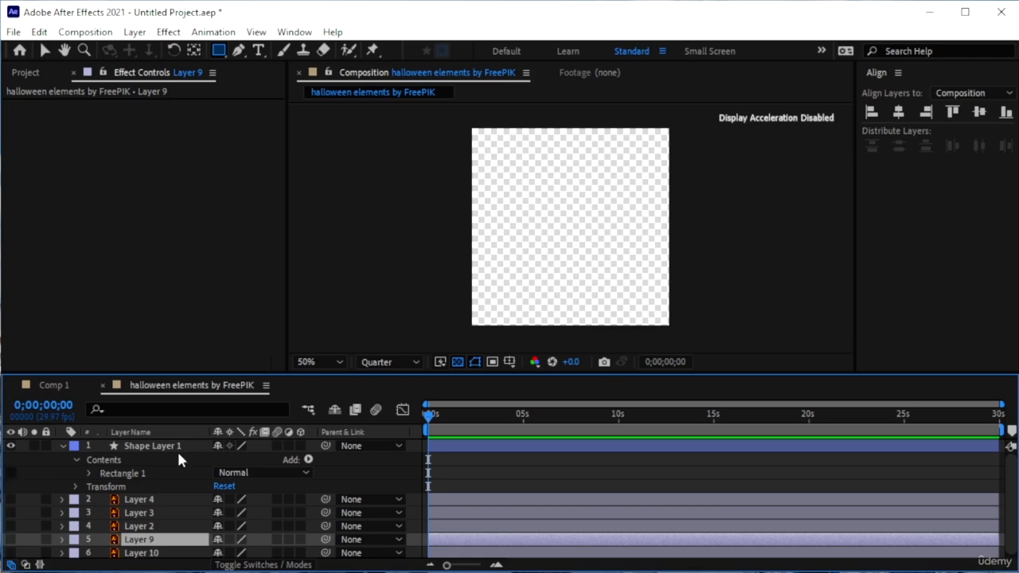
left_click(177, 447)
key("Delete")
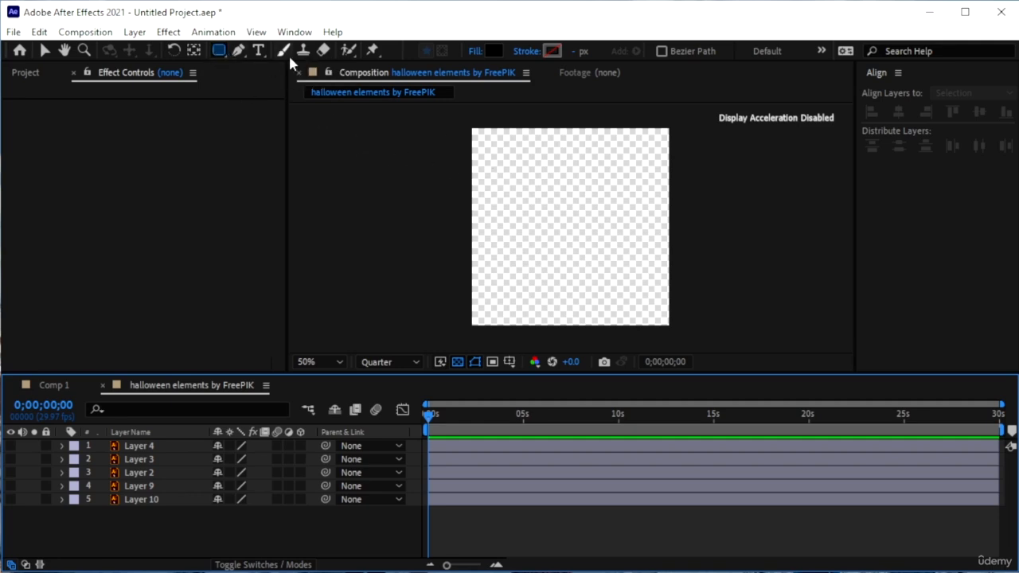
- Draw a rounded rectangle, an ellipse, a polygon, a star and a plain rectangle on one new shape layer
mouse_move(496, 146)
left_mouse_down()
mouse_move(539, 186)
mouse_move(587, 208)
mouse_move(571, 194)
left_mouse_up()
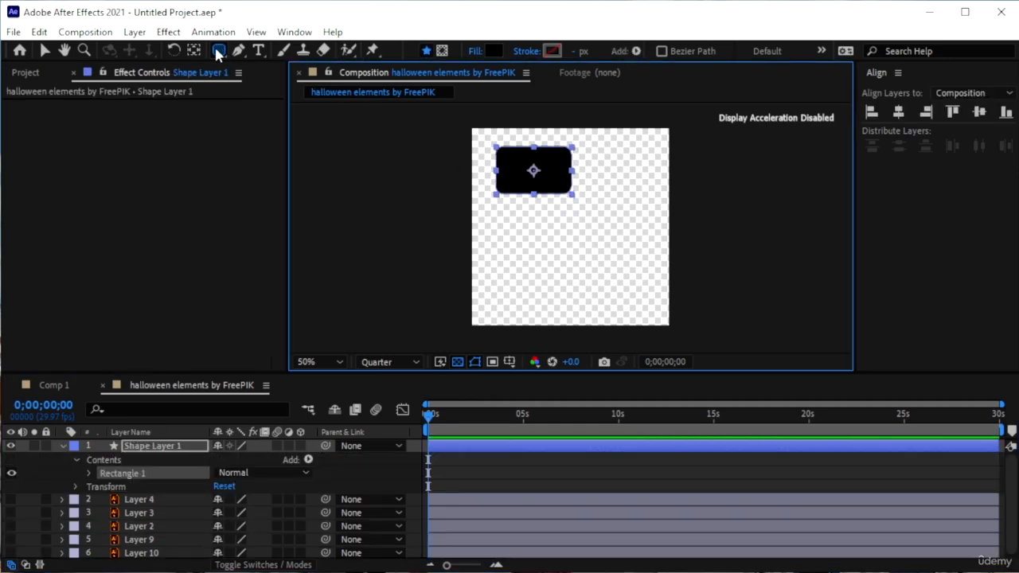
left_click(219, 82)
left_click_drag(497, 221, 566, 285)
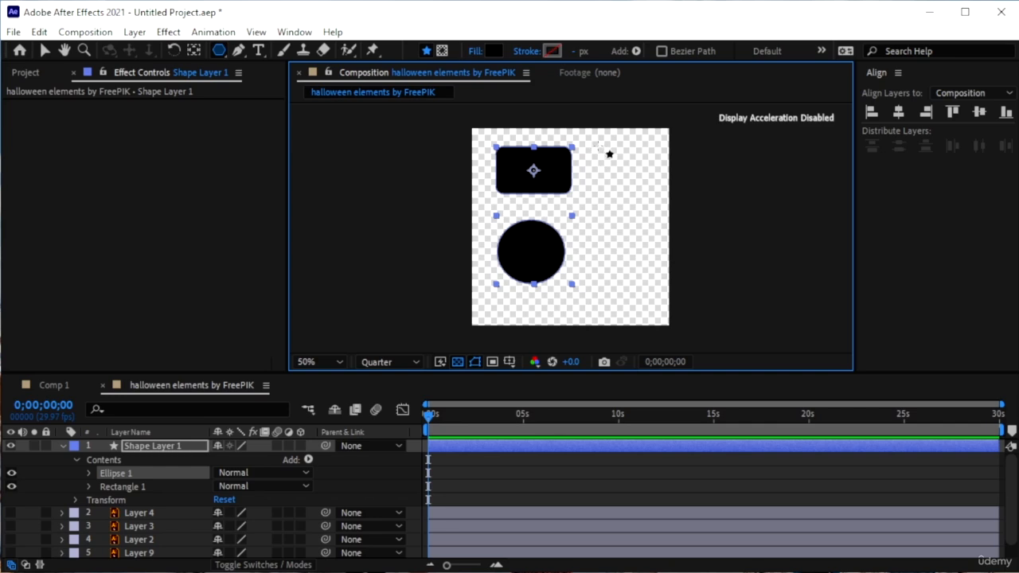
left_click_drag(598, 146, 631, 139)
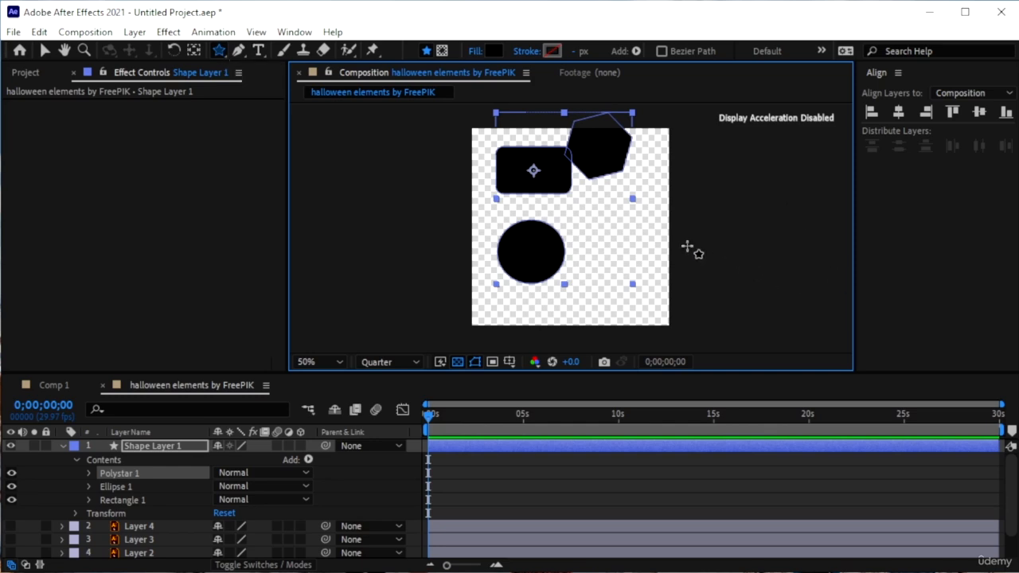
left_click_drag(606, 222, 624, 231)
key("q")
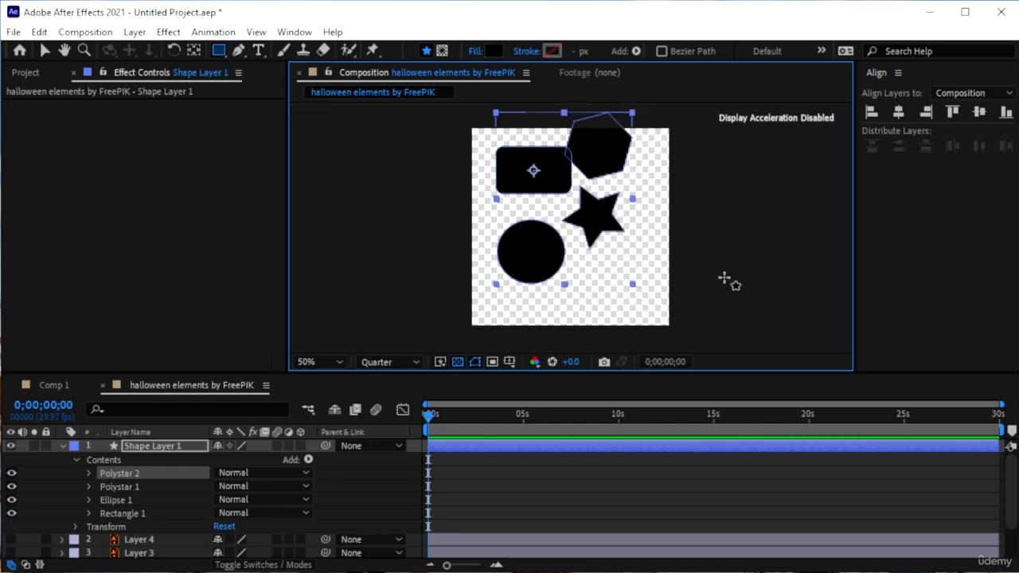
left_click_drag(577, 263, 645, 311)
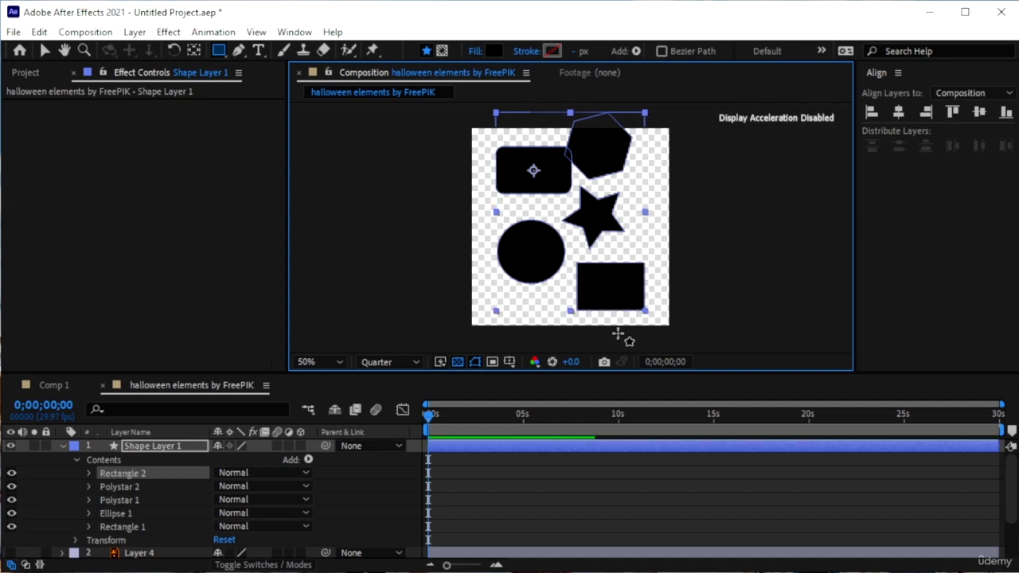
- Move the ellipse slightly down and left, and the star slightly down and right with the Selection tool
key("v")
left_click(532, 257)
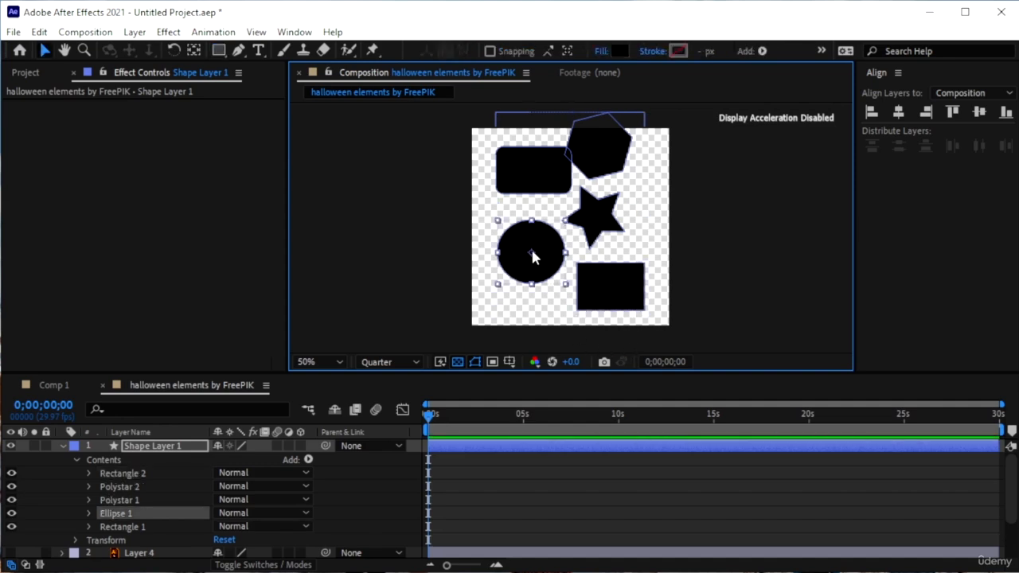
left_click_drag(532, 254, 520, 272)
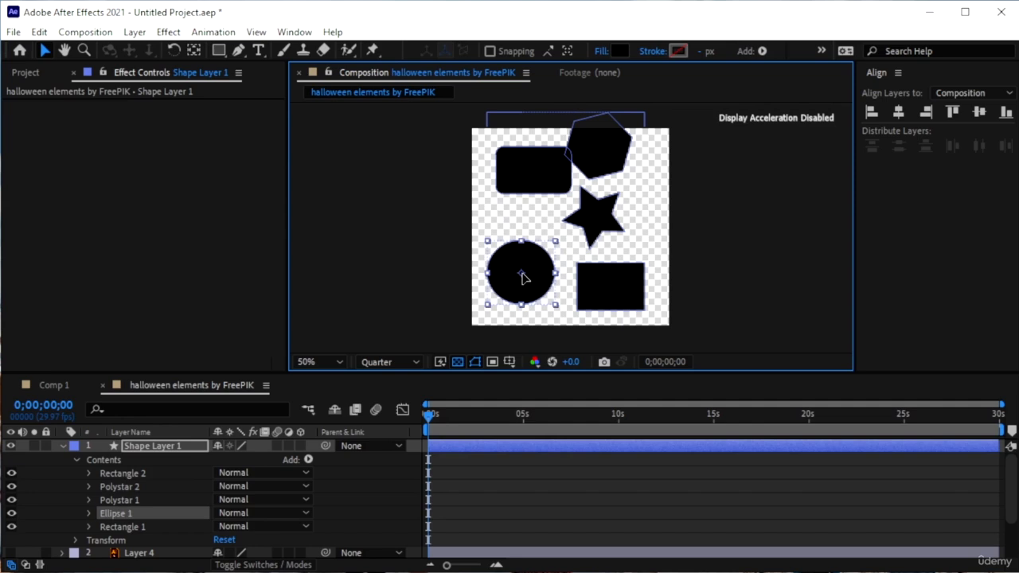
left_click(601, 222)
left_click_drag(601, 224, 621, 236)
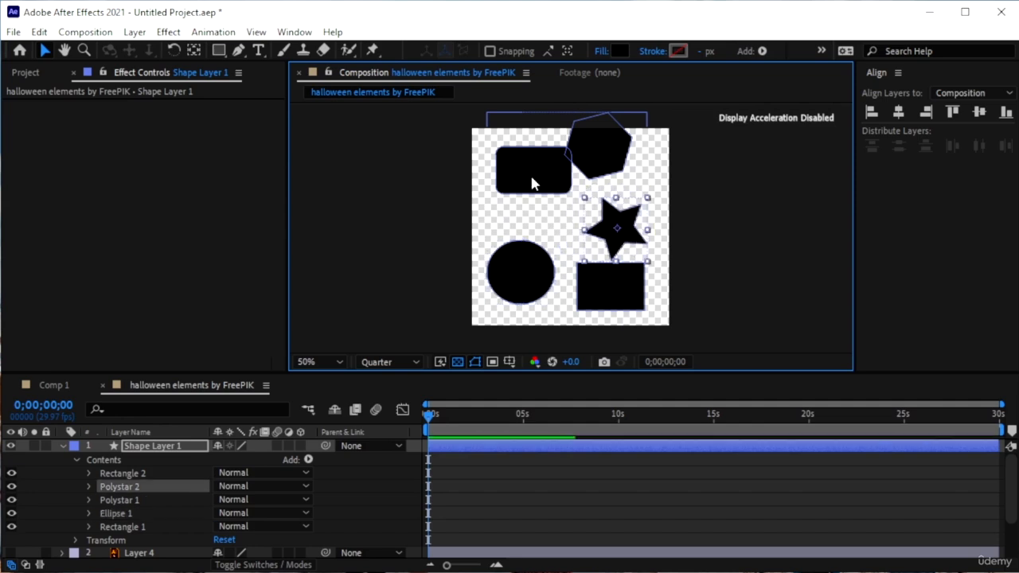
- Move the rounded rectangle down and left, the polygon fully inside the canvas's upper-right area, and the star slightly left
left_click(533, 182)
left_click_drag(533, 181, 522, 212)
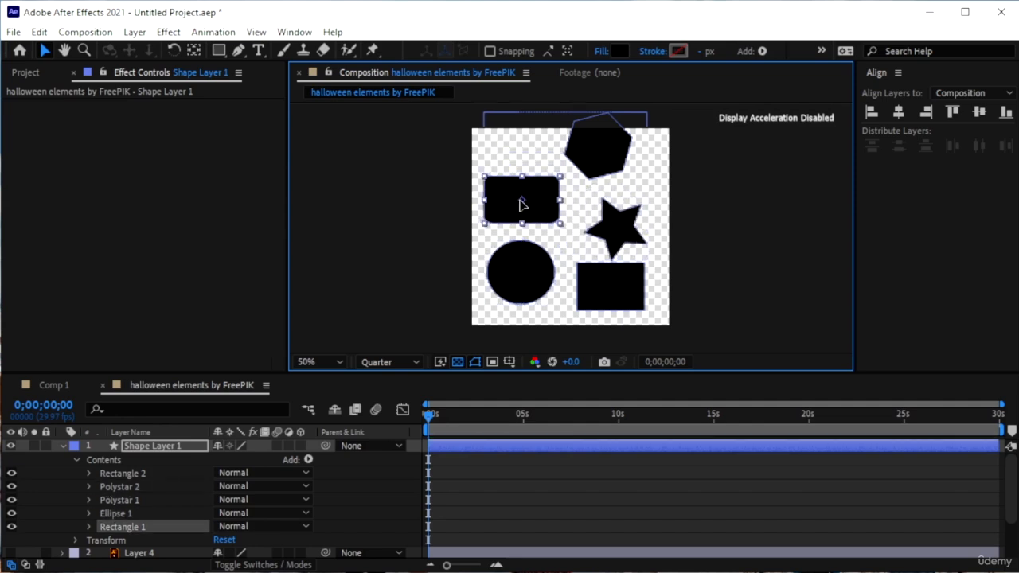
left_click(605, 144)
left_click_drag(596, 144, 645, 168)
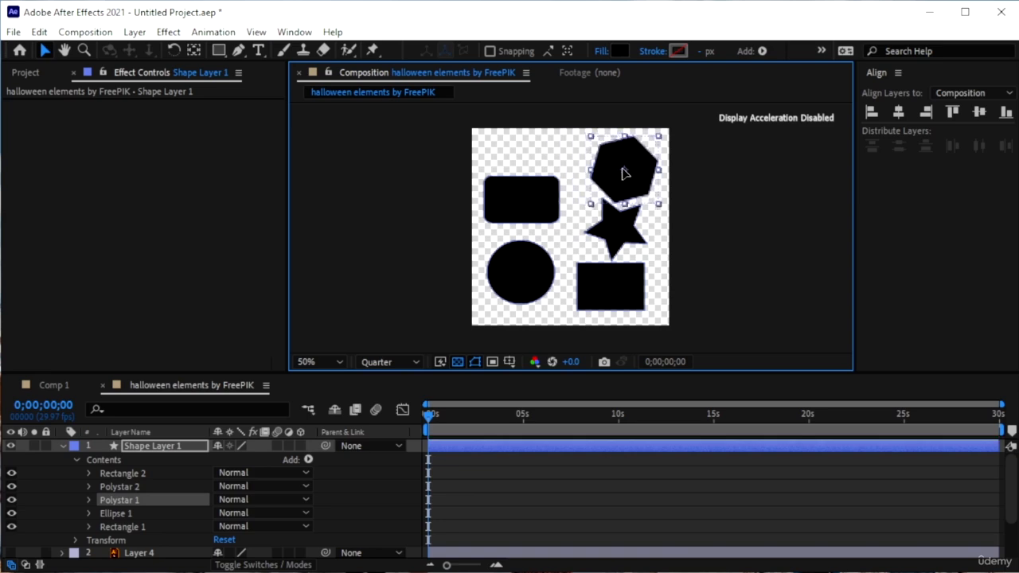
left_click(623, 239)
left_click_drag(628, 240, 616, 239)
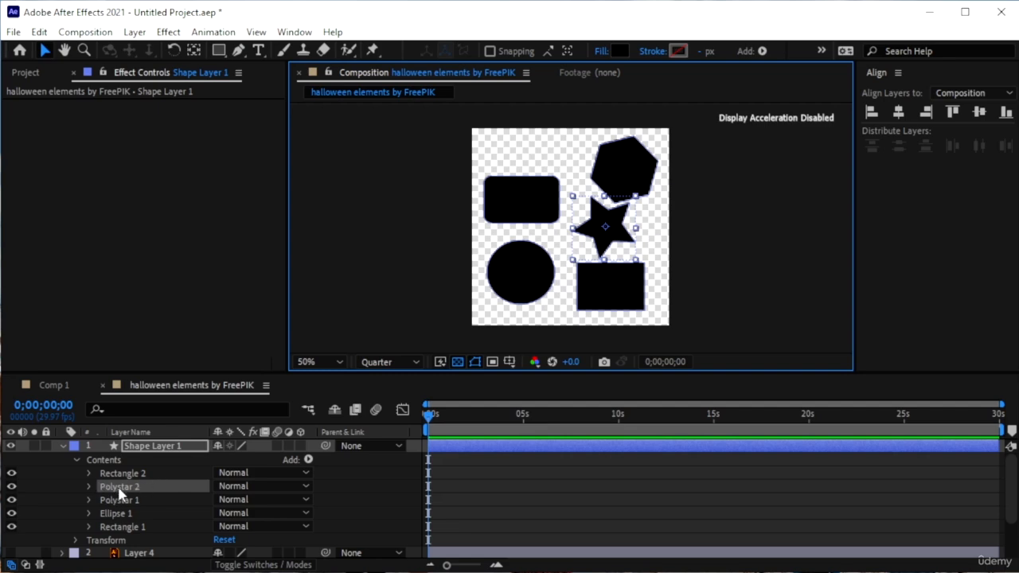
- Fill the star with bright red and give it a dark reddish-brown stroke
left_click(617, 51)
left_click(796, 325)
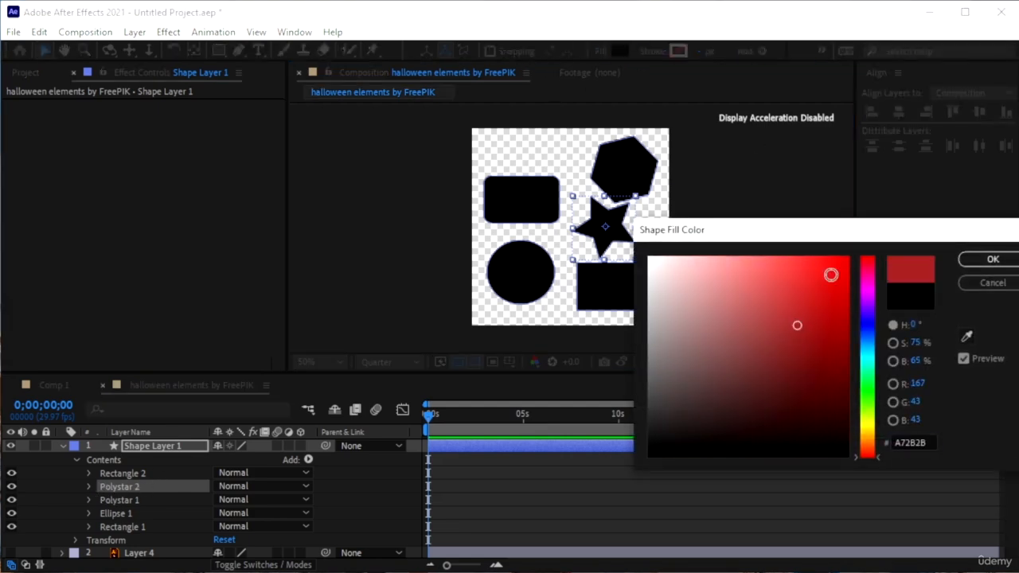
left_click(831, 273)
left_click(990, 260)
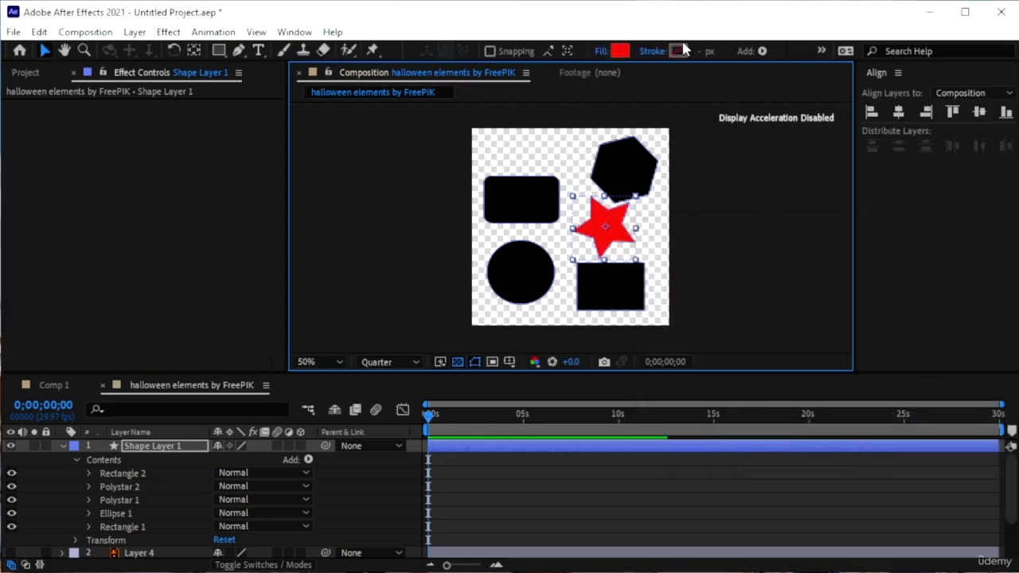
left_click(678, 51)
mouse_move(826, 409)
left_mouse_down()
mouse_move(678, 250)
mouse_move(603, 228)
mouse_move(638, 228)
mouse_move(723, 377)
mouse_move(743, 391)
left_mouse_up()
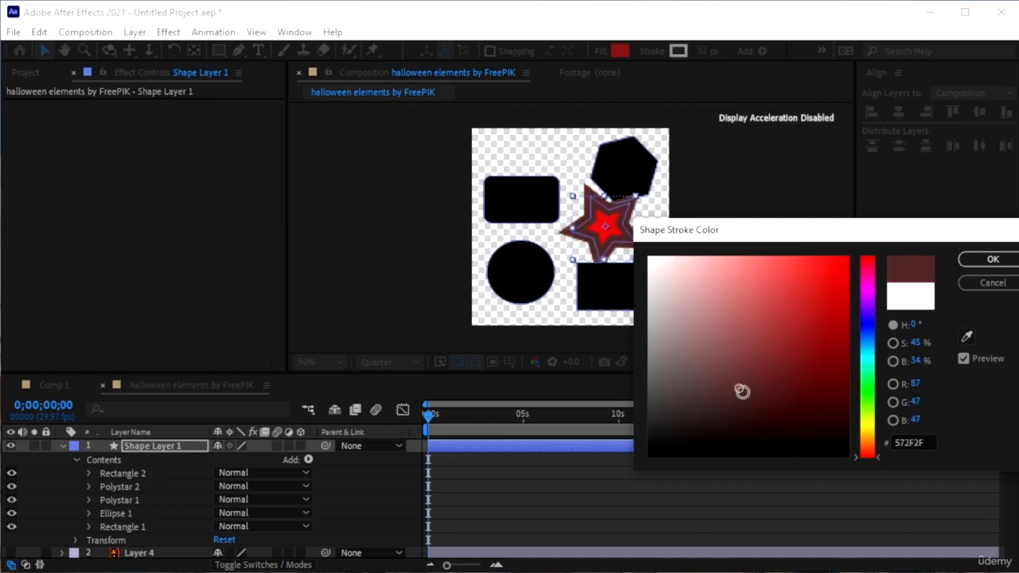
left_click(987, 260)
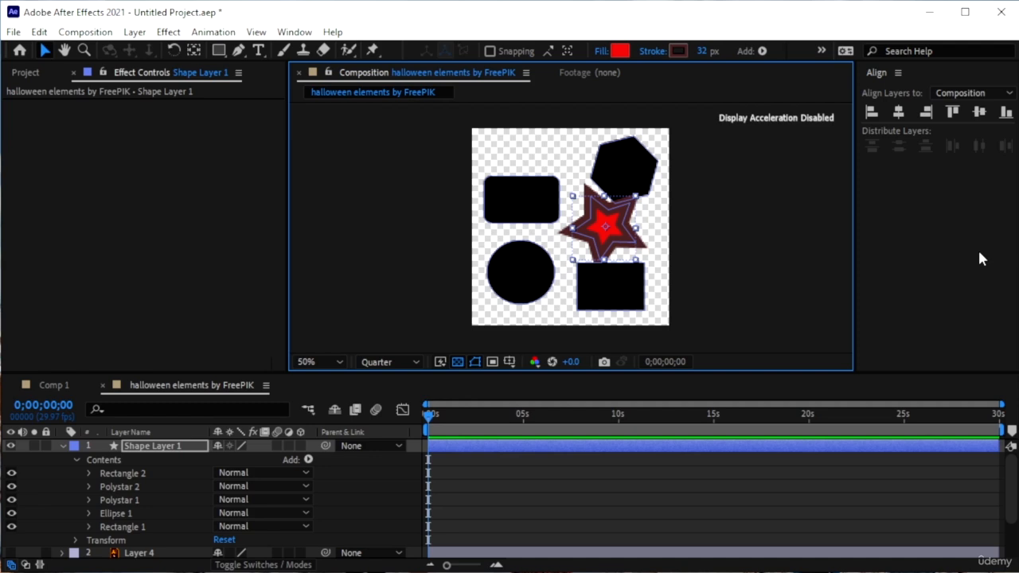
- Delete the shape layer together with all five shapes
left_click(144, 447)
key("Delete")
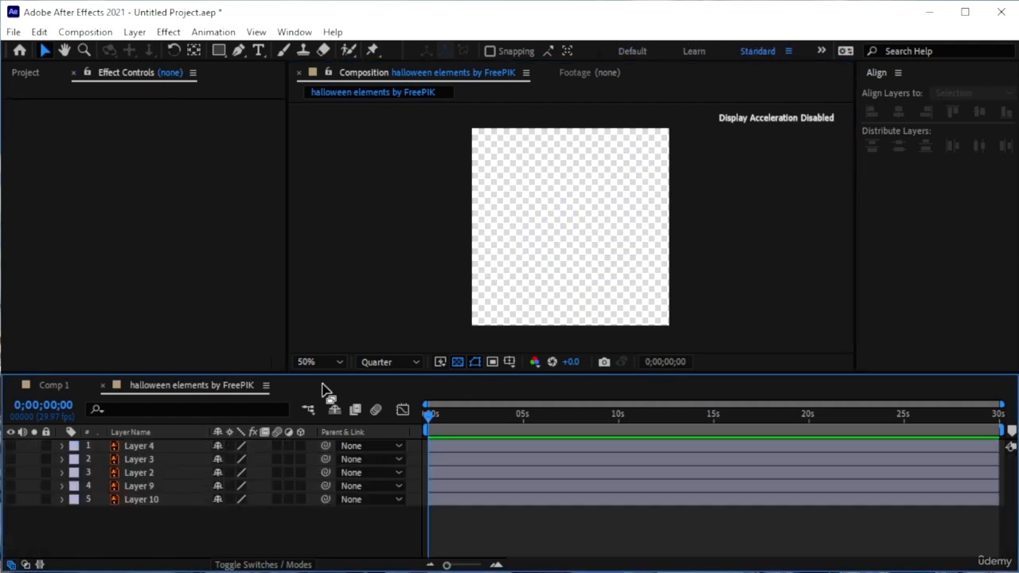
- Draw a closed five-point arrow-like shape in the canvas's upper-left area with the Pen tool
left_click(239, 50)
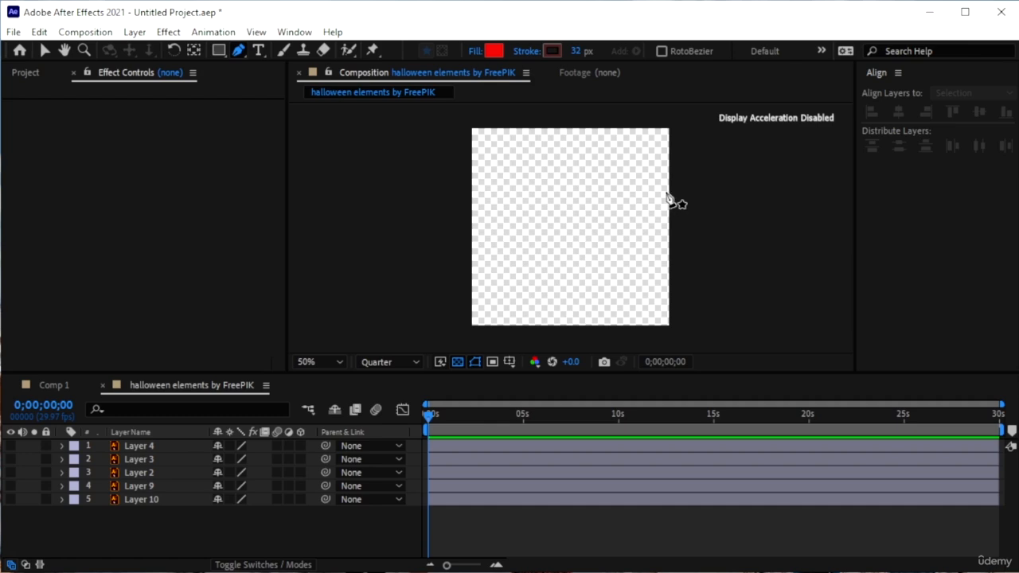
left_click(507, 187)
left_click(577, 163)
left_click(578, 235)
left_click(555, 196)
left_click(513, 213)
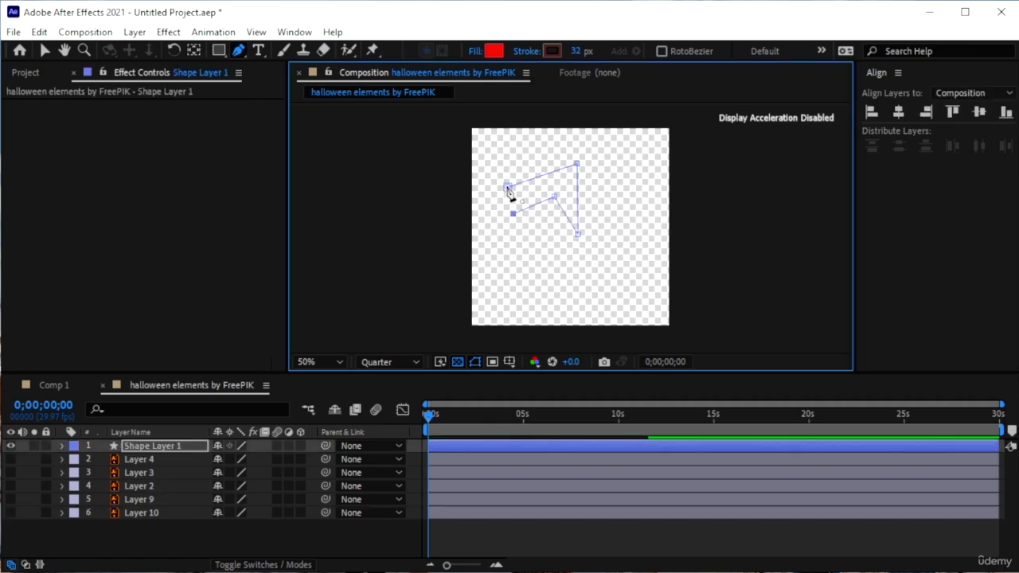
left_click(507, 186)
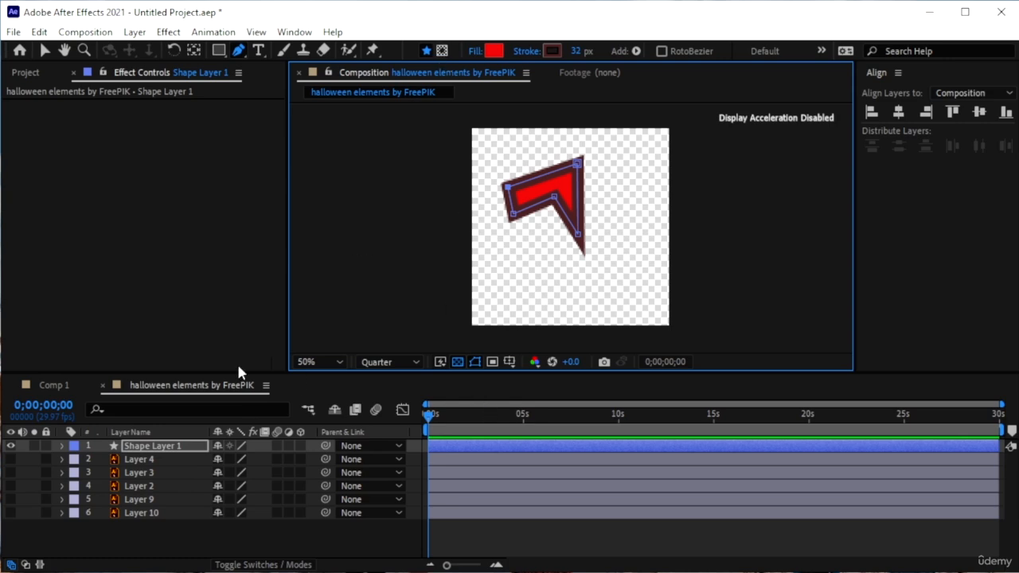
- Toggle Layer 10 on and off, and make Layer 9 visible beneath the pen-drawn shape
left_click(10, 514)
left_click(10, 513)
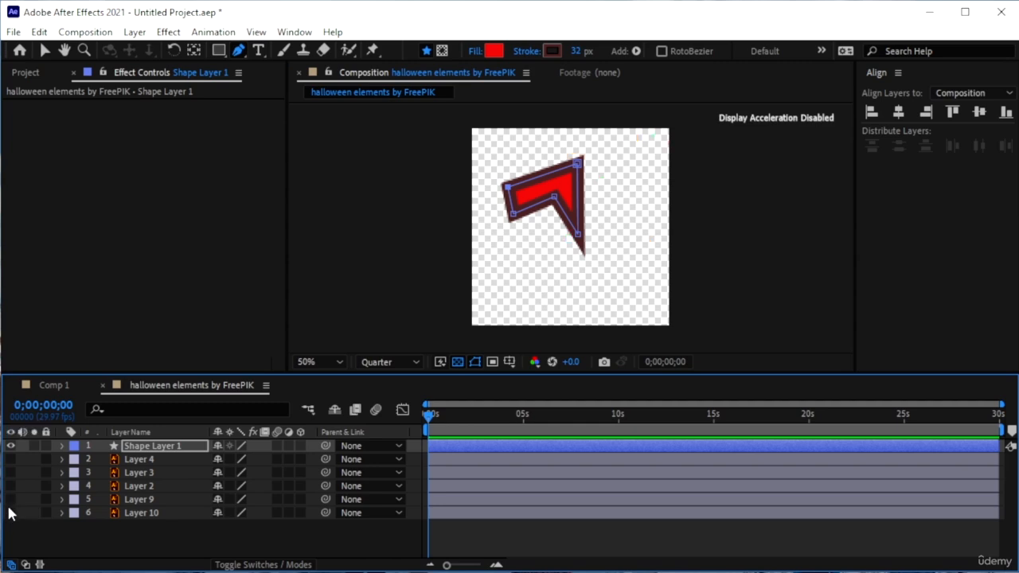
left_click(11, 499)
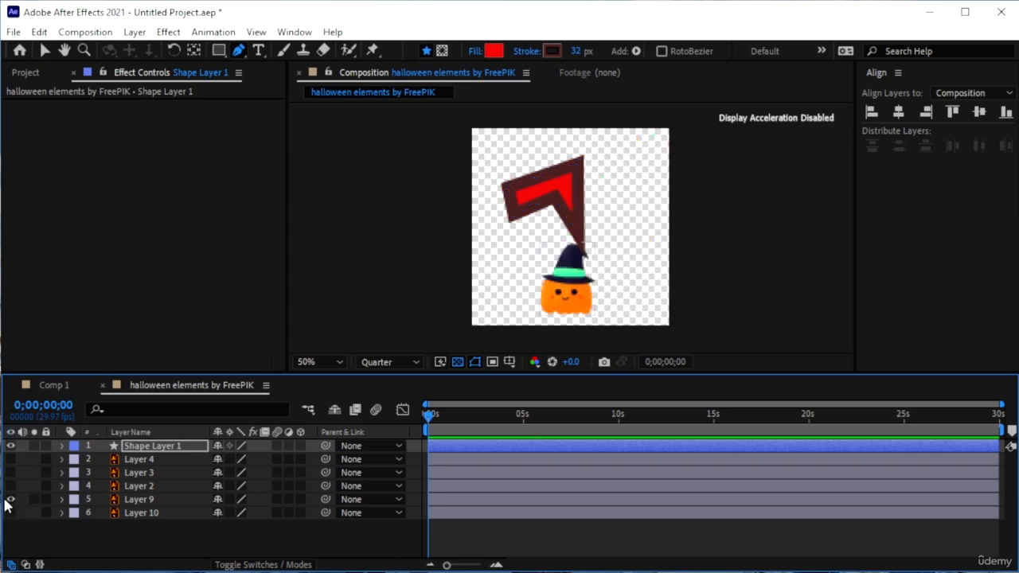
- Show Layer 2 in place of Layer 9 and draw a closed four-point Pen mask around the house's main tower
left_click(11, 486)
left_click(11, 499)
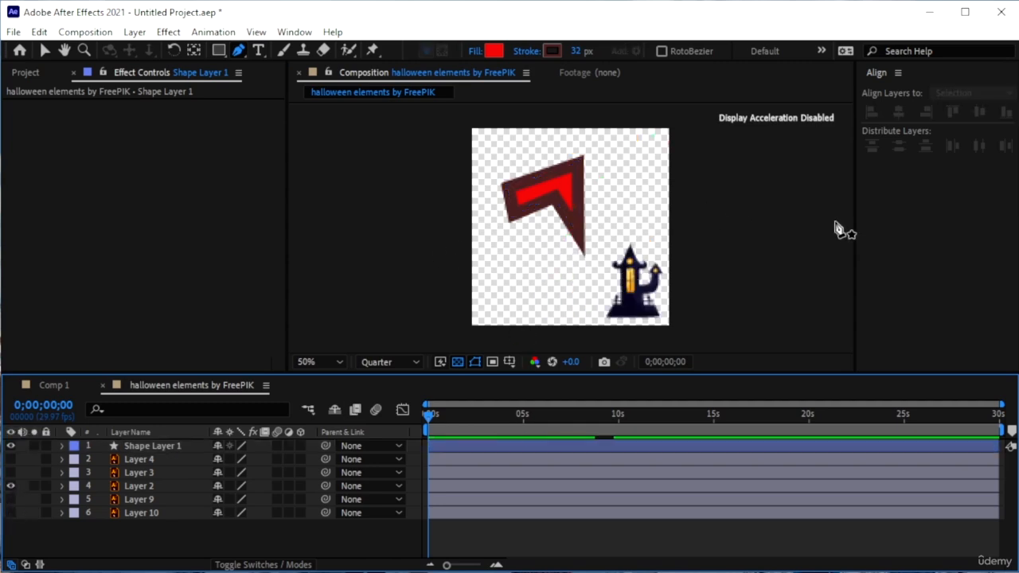
left_click(140, 486)
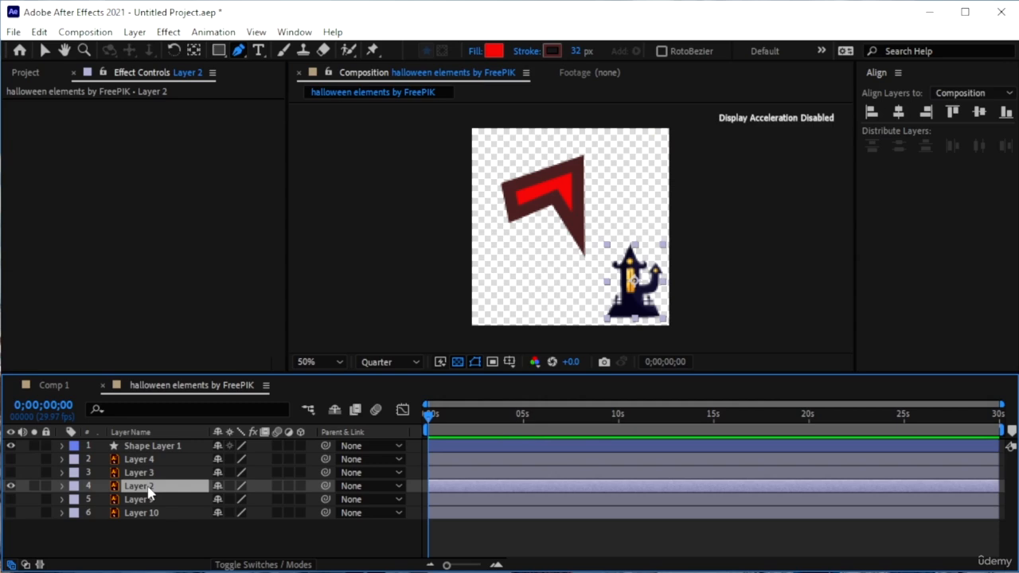
left_click(651, 285)
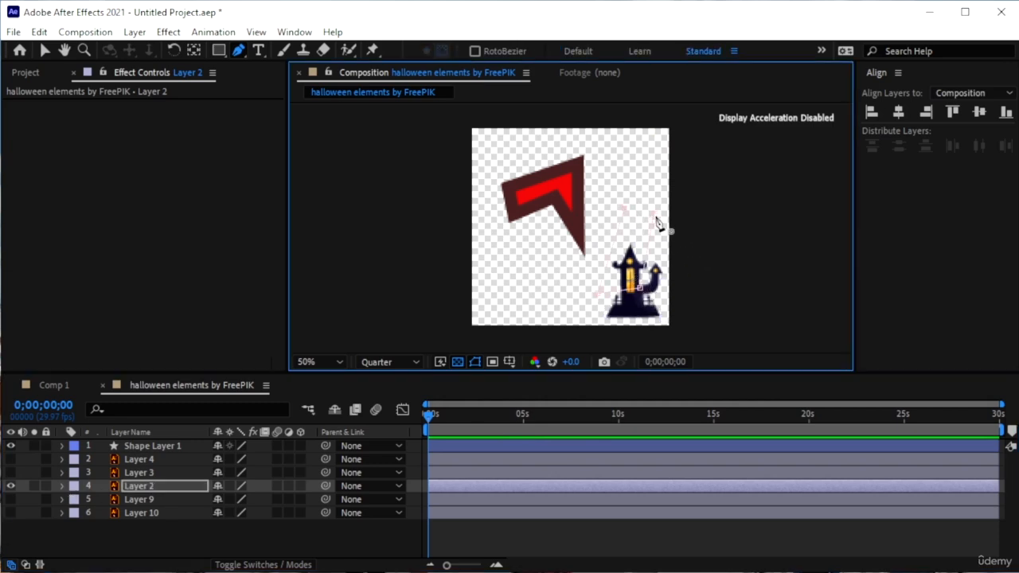
left_click(654, 215)
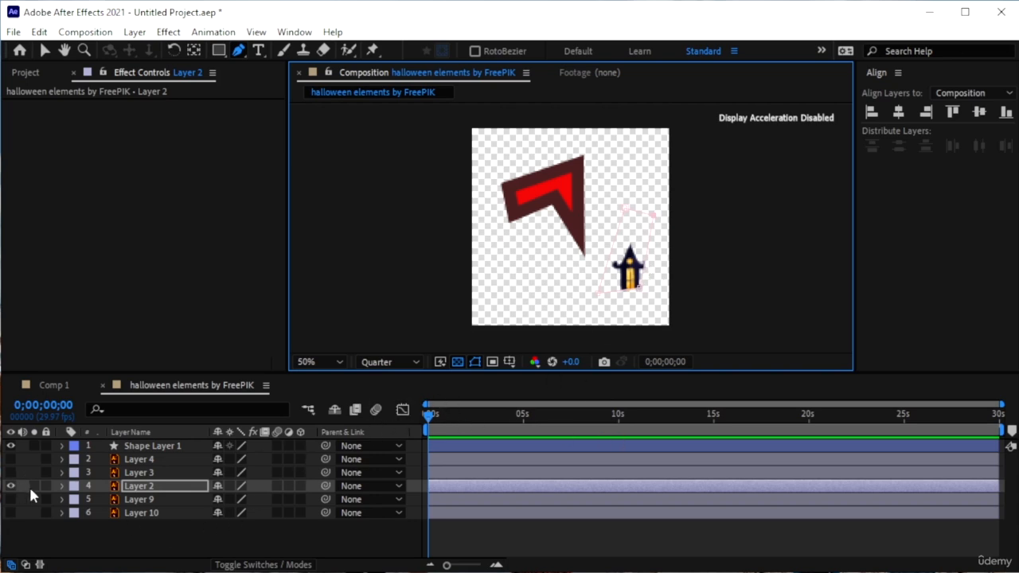
- With the Pen tool, draw a closed five-point shape at the canvas's lower left and a ten-point star at its upper right on a new shape layer
left_click(148, 540)
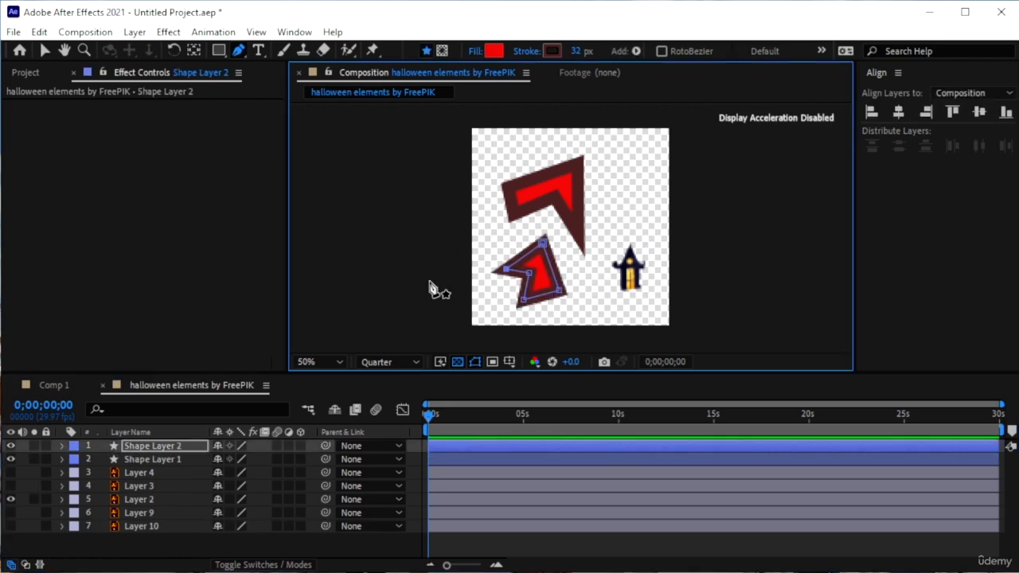
left_click(595, 198)
left_click(615, 180)
left_click(605, 141)
left_click(635, 154)
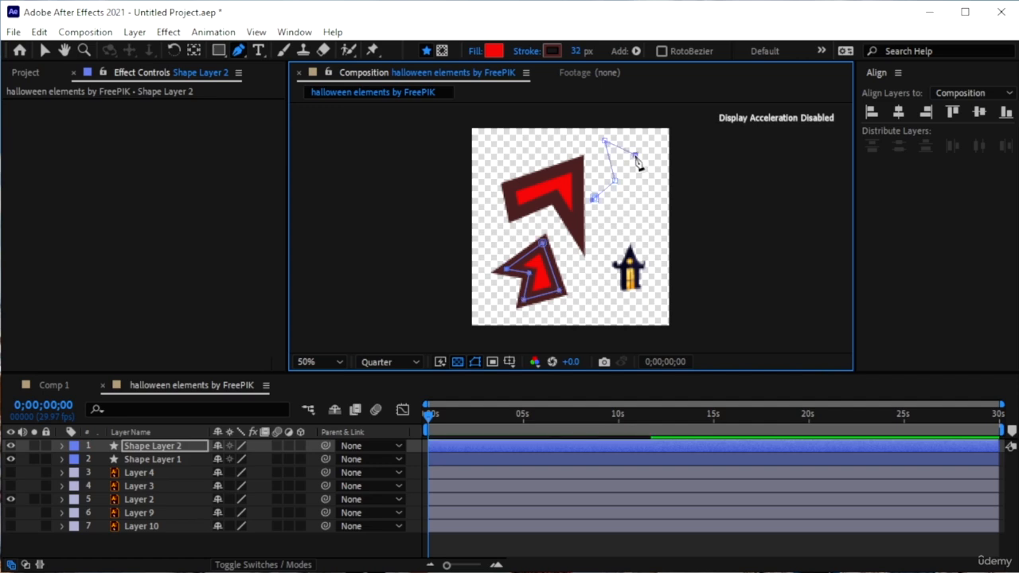
left_click(661, 136)
left_click(659, 168)
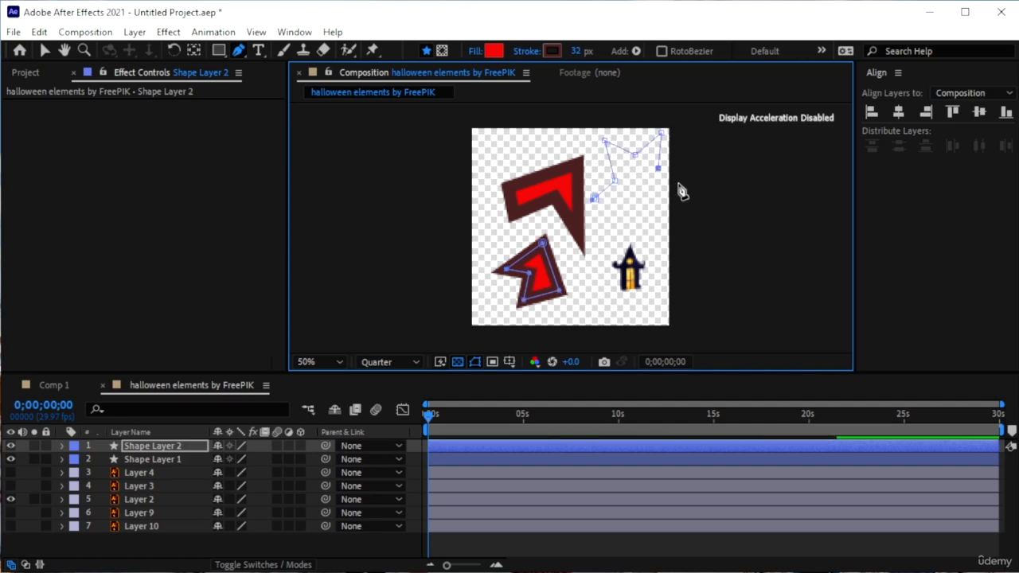
left_click(701, 190)
left_click(657, 197)
left_click(652, 237)
left_click(629, 200)
left_click(594, 199)
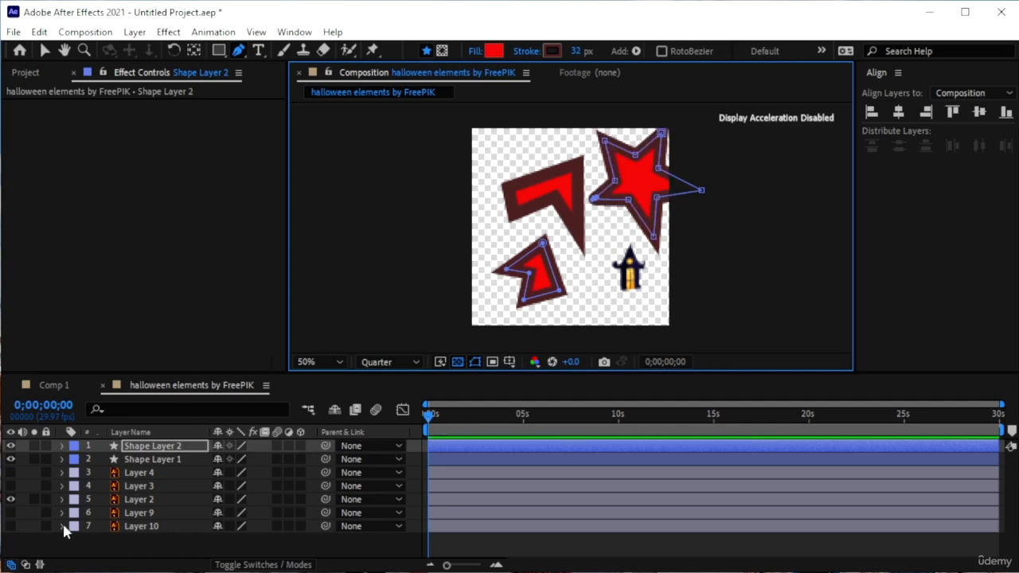
- Move the pen-drawn star from the canvas's upper-right corner to its centre with the Selection tool
left_click(44, 50)
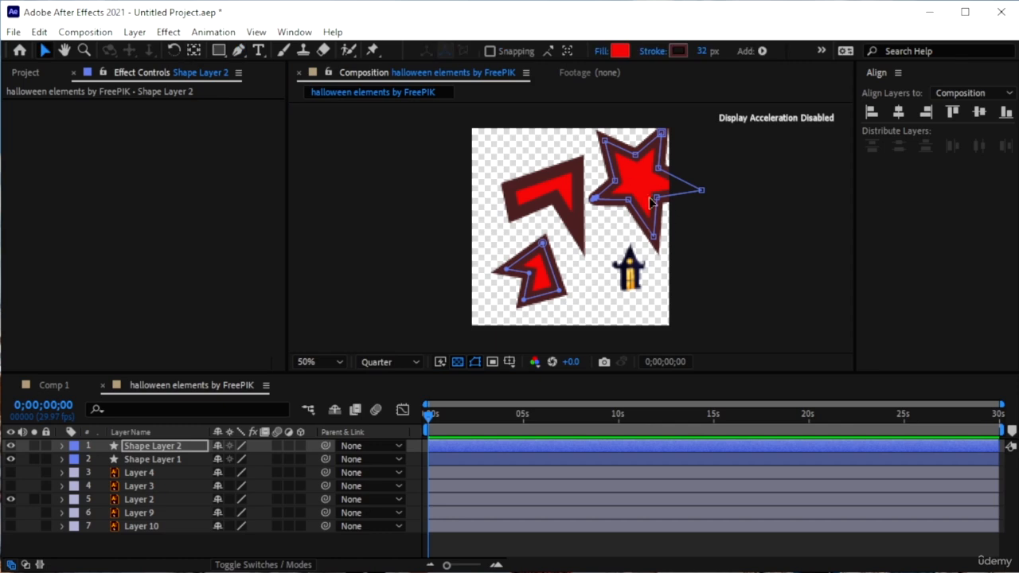
left_click_drag(633, 171, 518, 253)
left_click(644, 172)
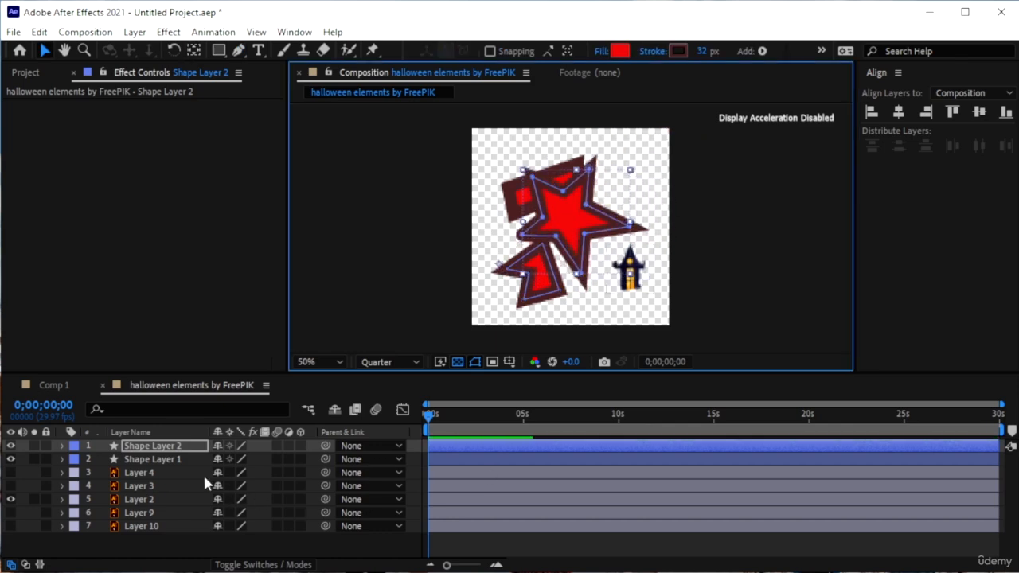
- Switch the layer list to source names and delete Shape Layer 1 and Shape Layer 2
left_click(174, 433)
left_click(163, 459)
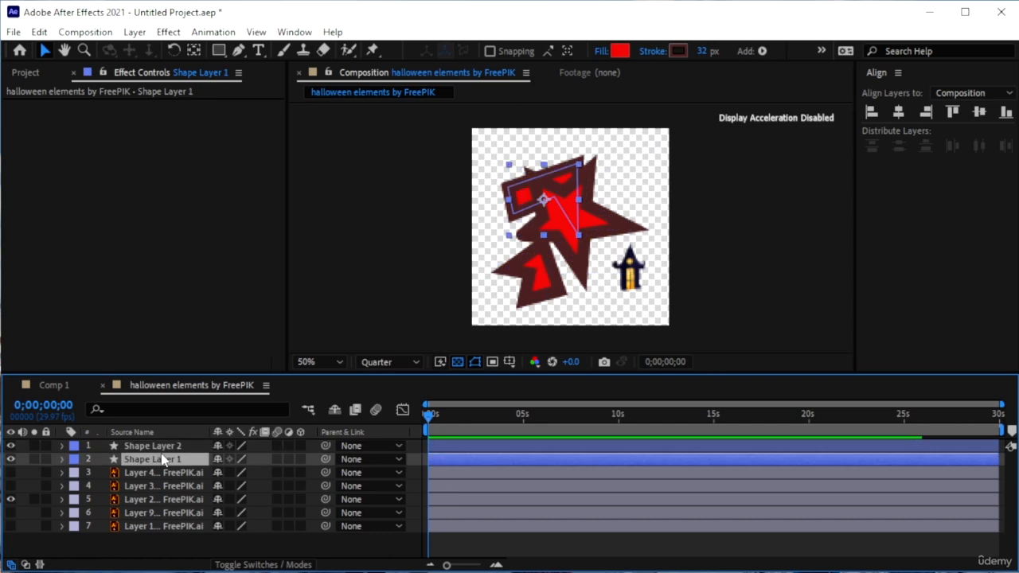
key("Delete")
left_click(170, 447)
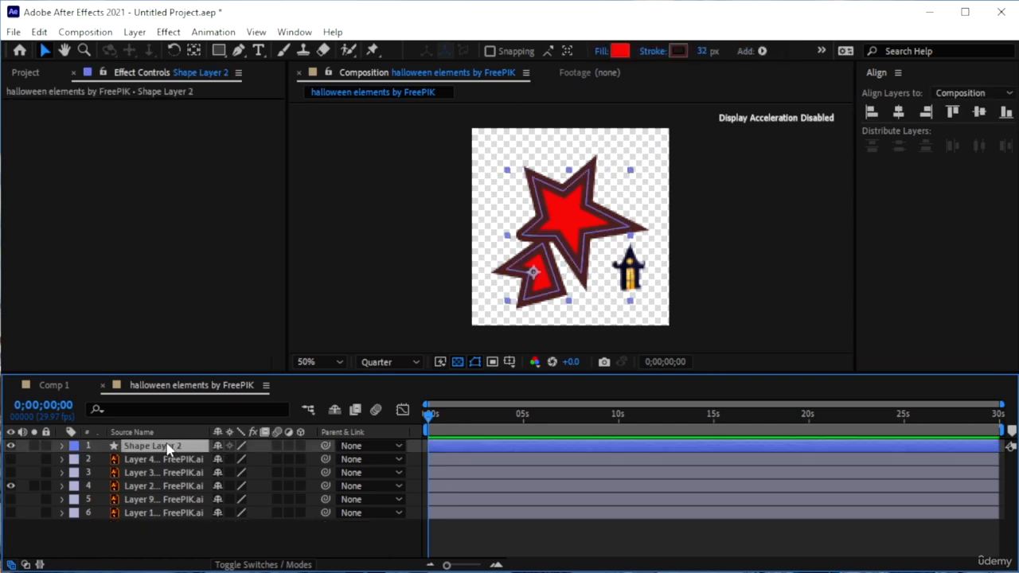
key("Delete")
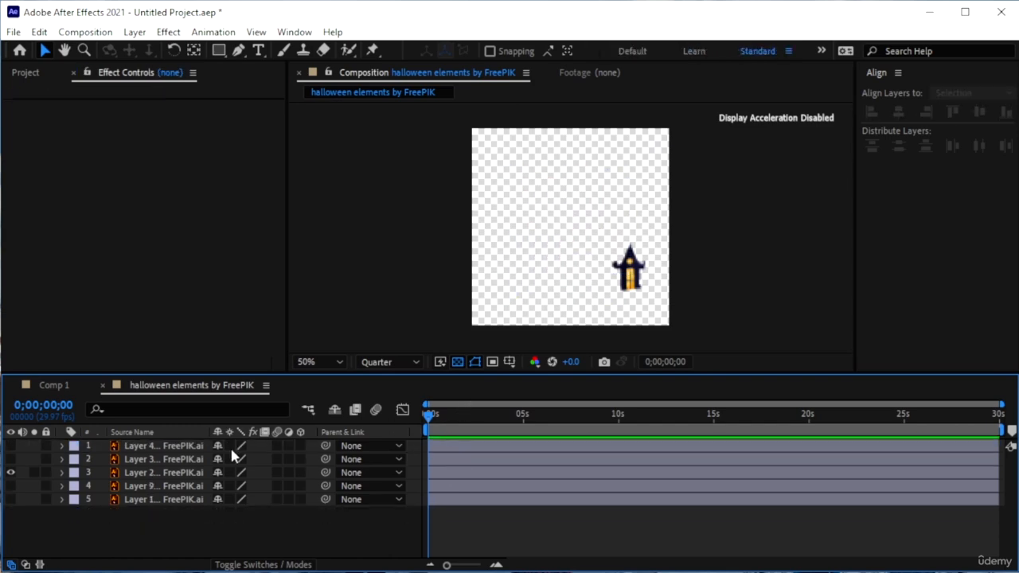
- Delete the mask from Layer 2 to restore the full house, and hide that layer
left_click(134, 473)
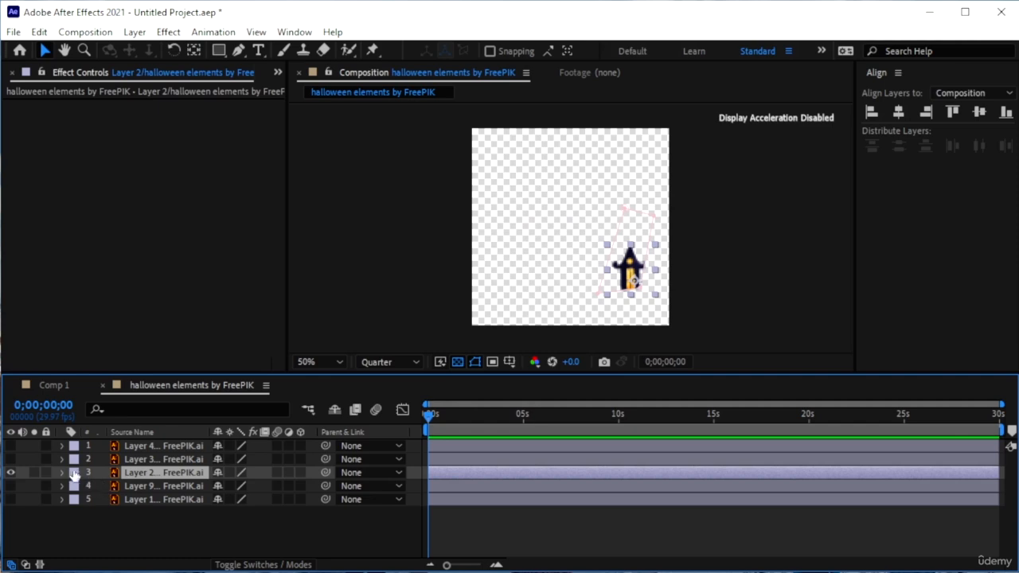
left_click(62, 473)
left_click(69, 491)
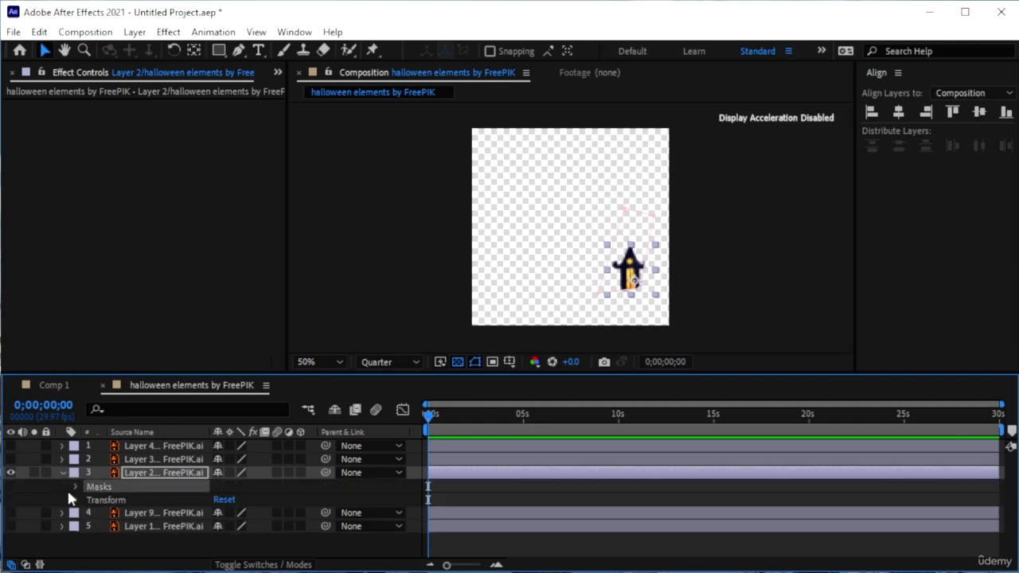
key("Delete")
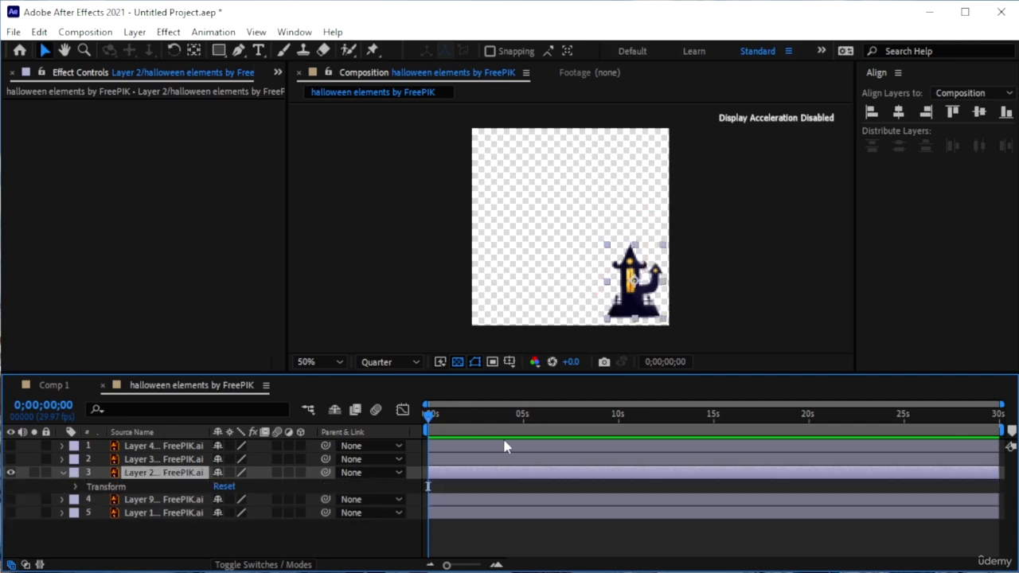
left_click(6, 473)
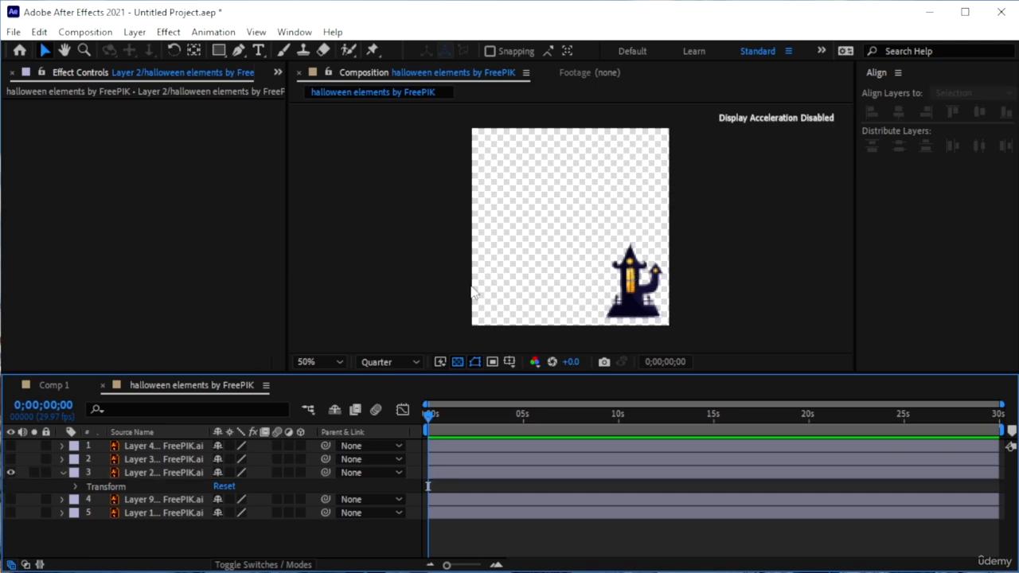
left_click(11, 473)
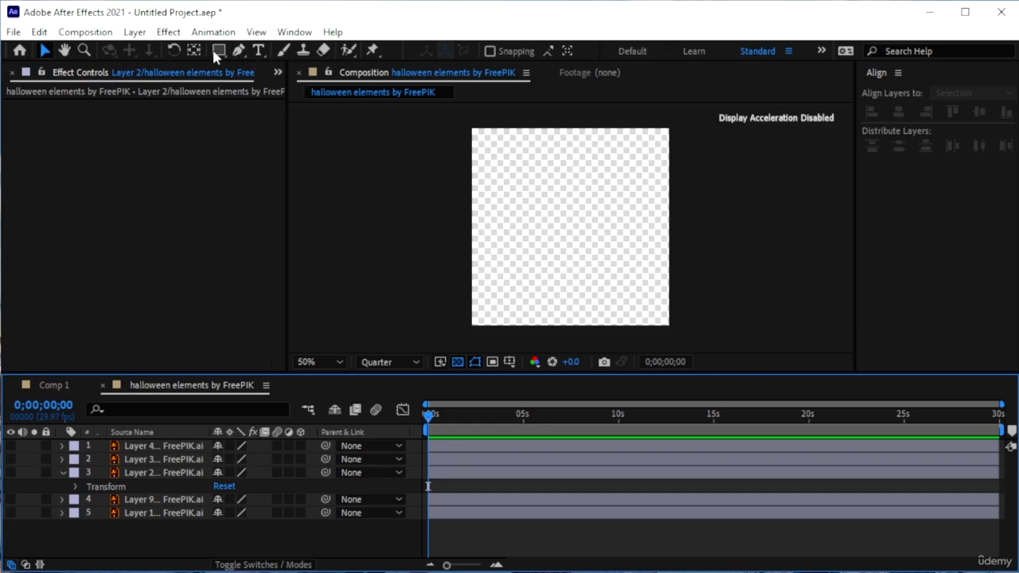
- Cycle between the Pen tool and the Mask Feather tool
left_click(238, 51)
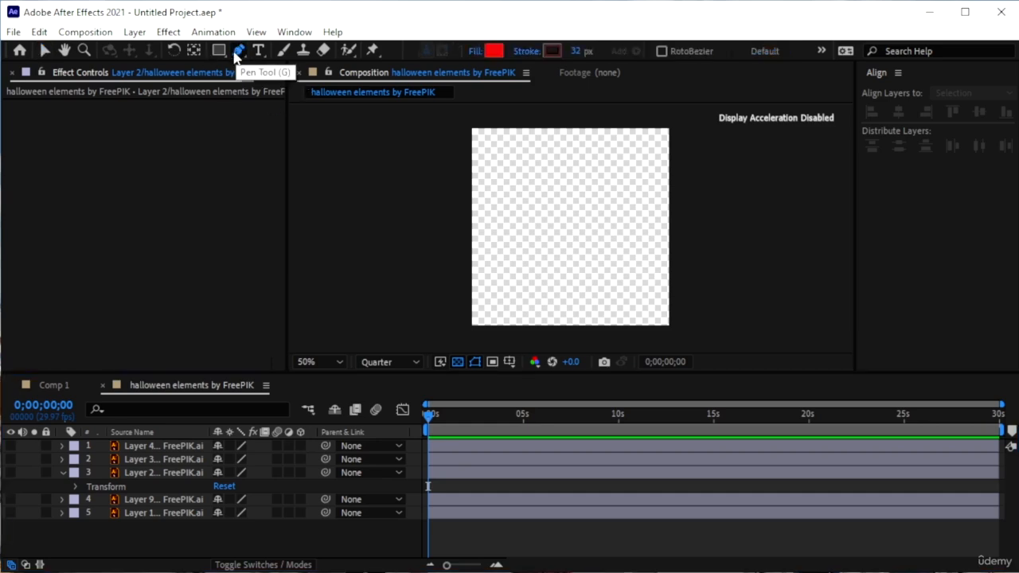
key("g")
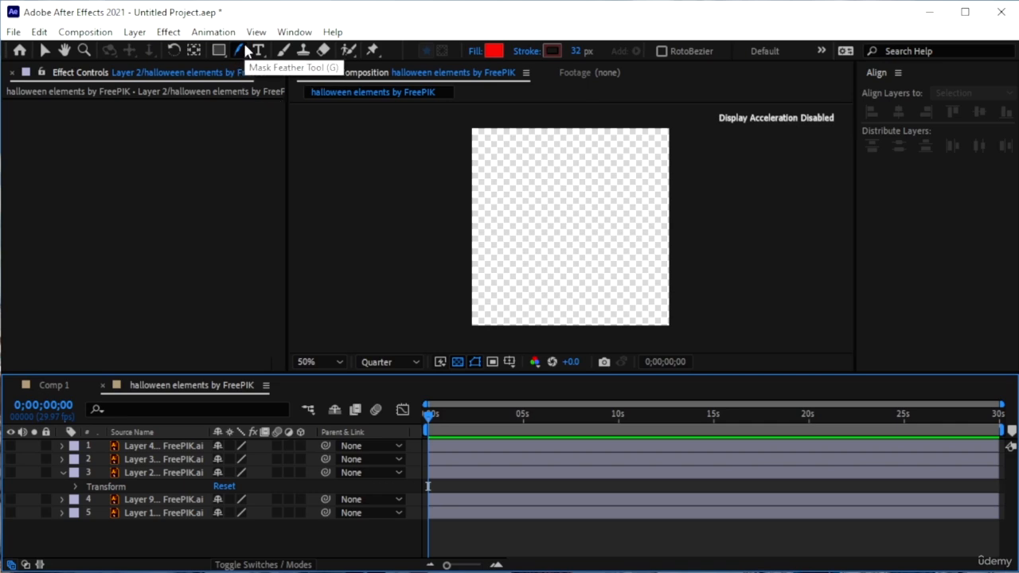
key("g")
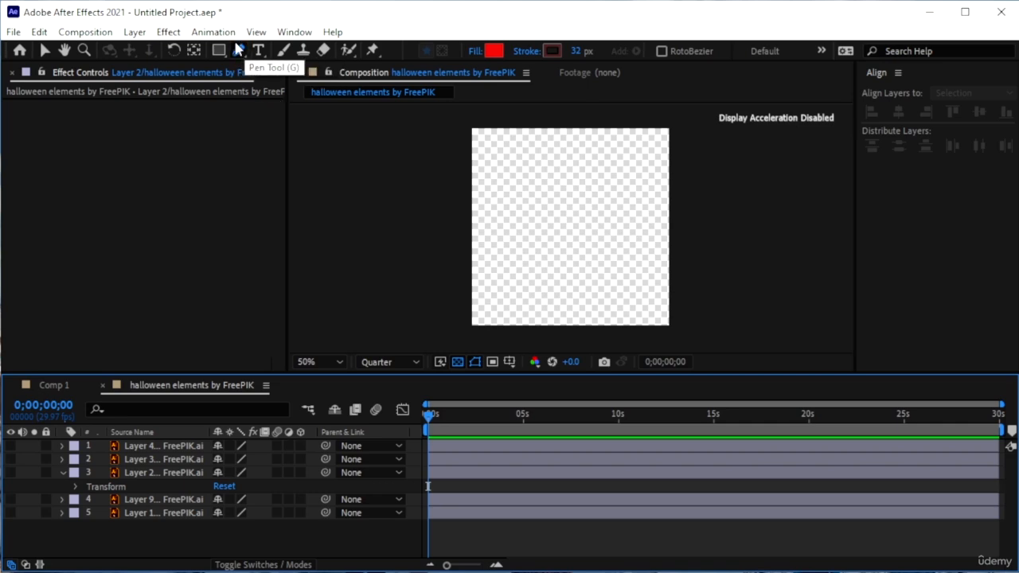
key("g")
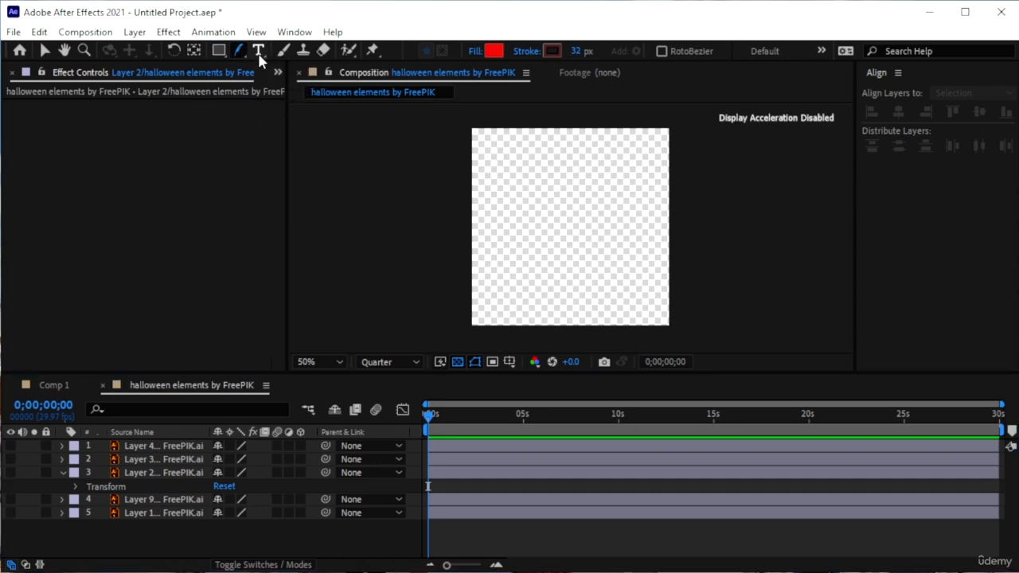
- Close the Align panel and create the text "hello" with the Type tool, placed across the canvas's middle
left_click(258, 51)
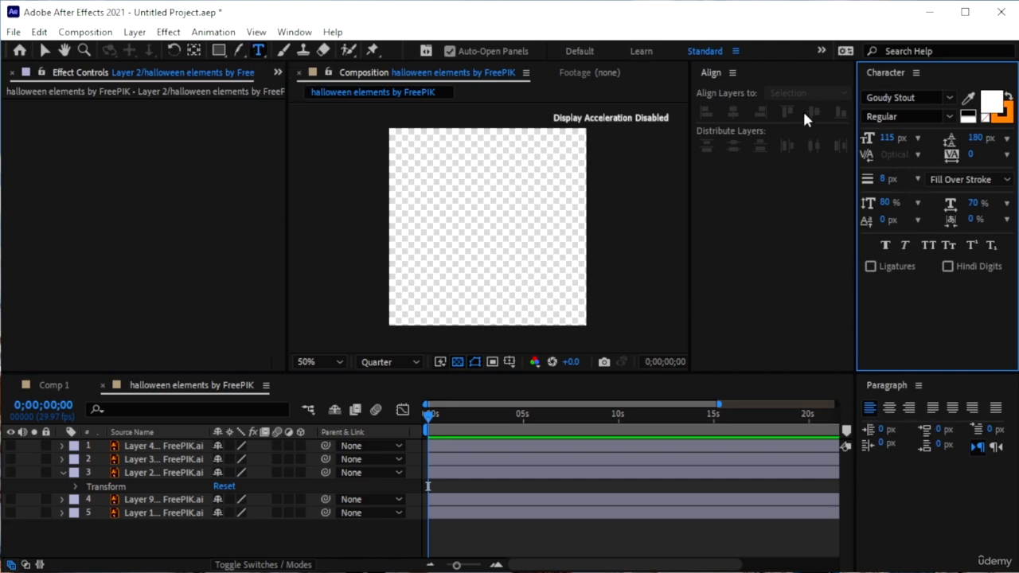
left_click(732, 73)
left_click(808, 75)
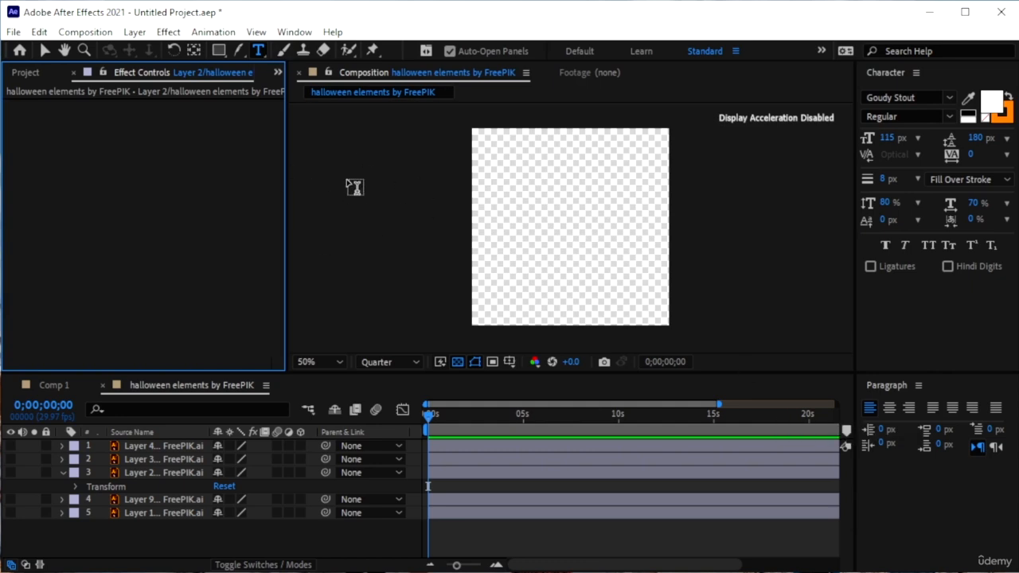
left_click(482, 168)
type("hello")
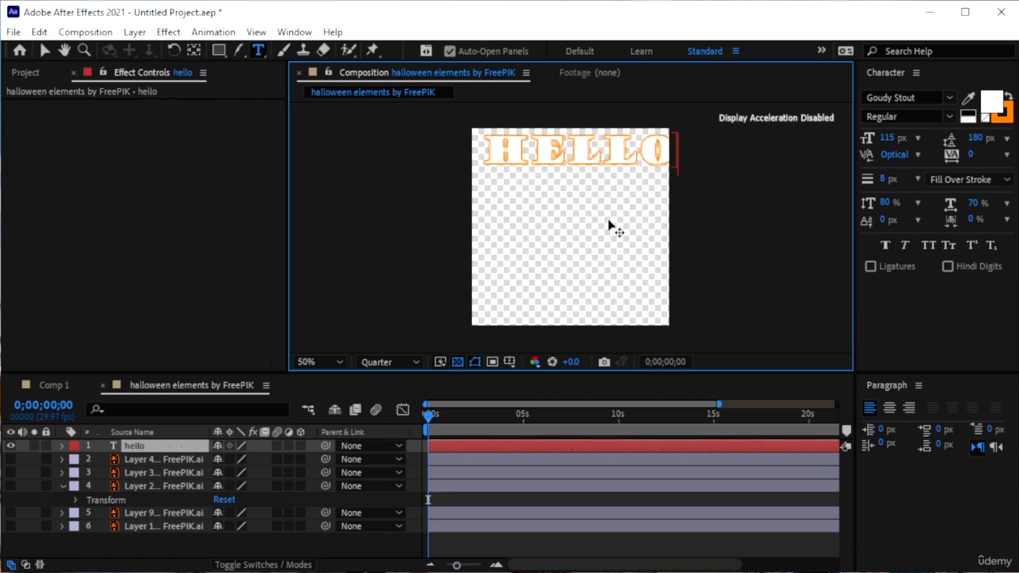
left_click_drag(614, 227, 600, 275)
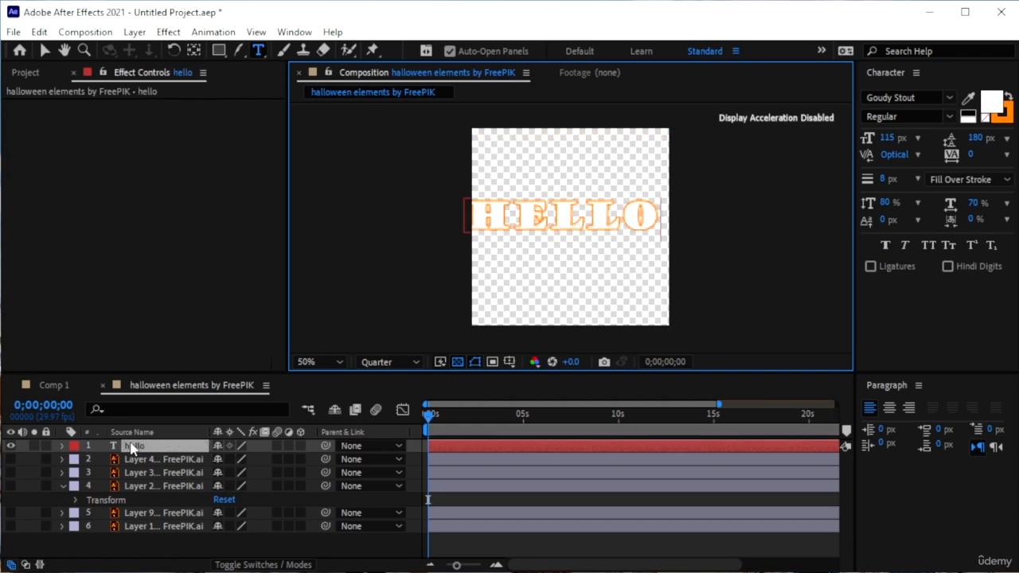
- Reduce the font size of the whole "hello" text to 84 px
double_click(554, 217)
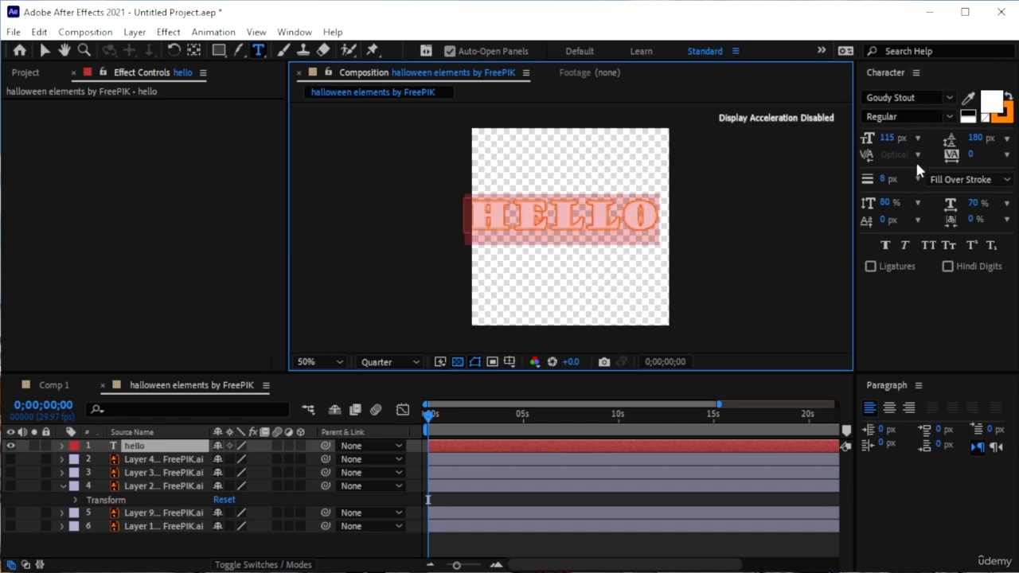
left_click(280, 33)
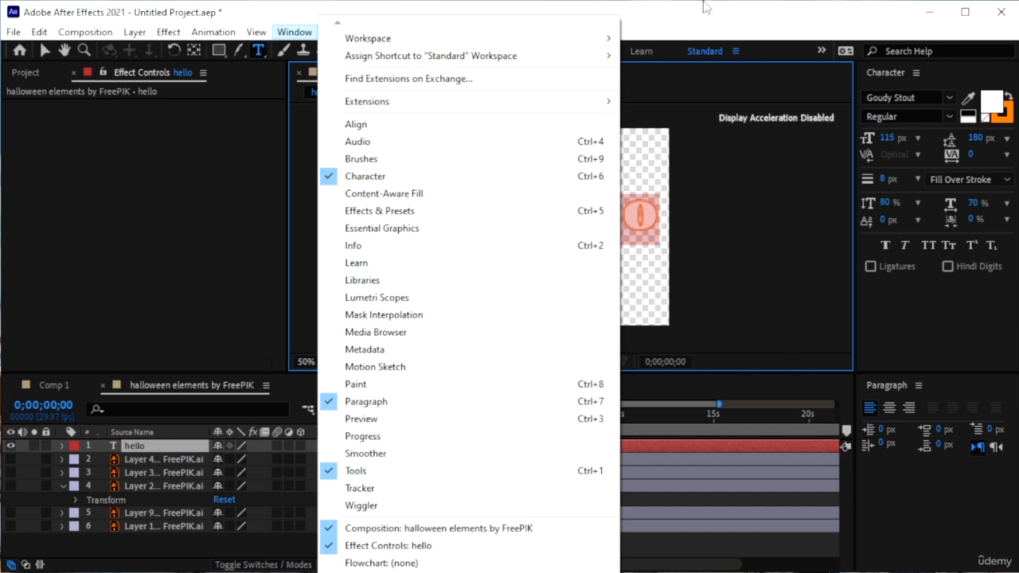
left_click(755, 61)
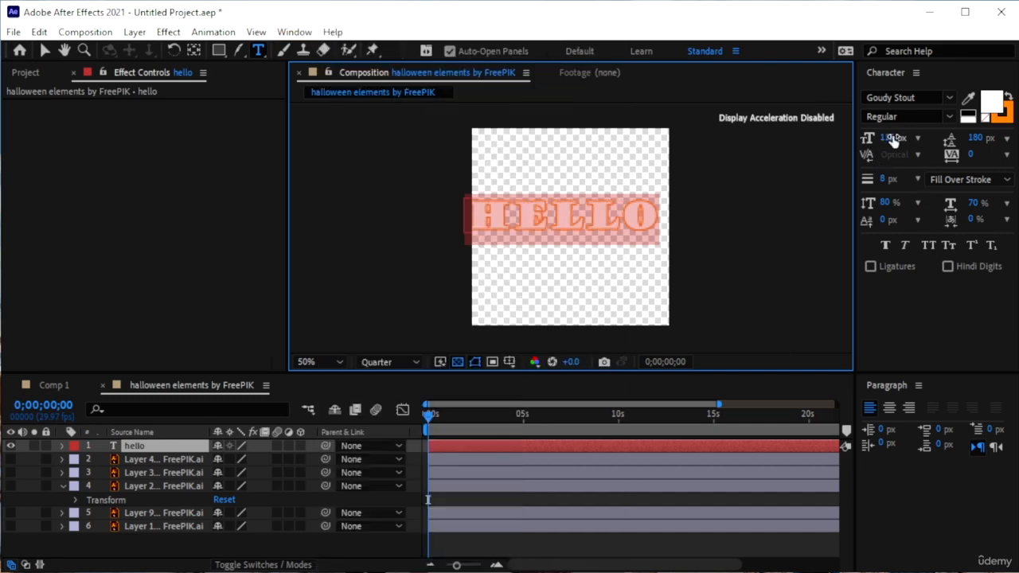
left_click_drag(894, 139, 859, 140)
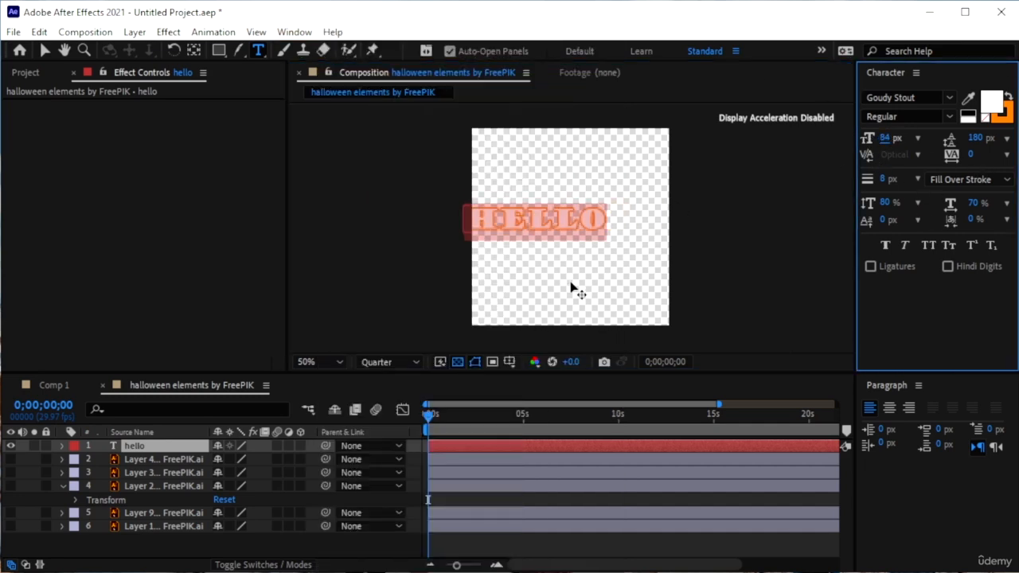
left_click(613, 268)
left_click(509, 220)
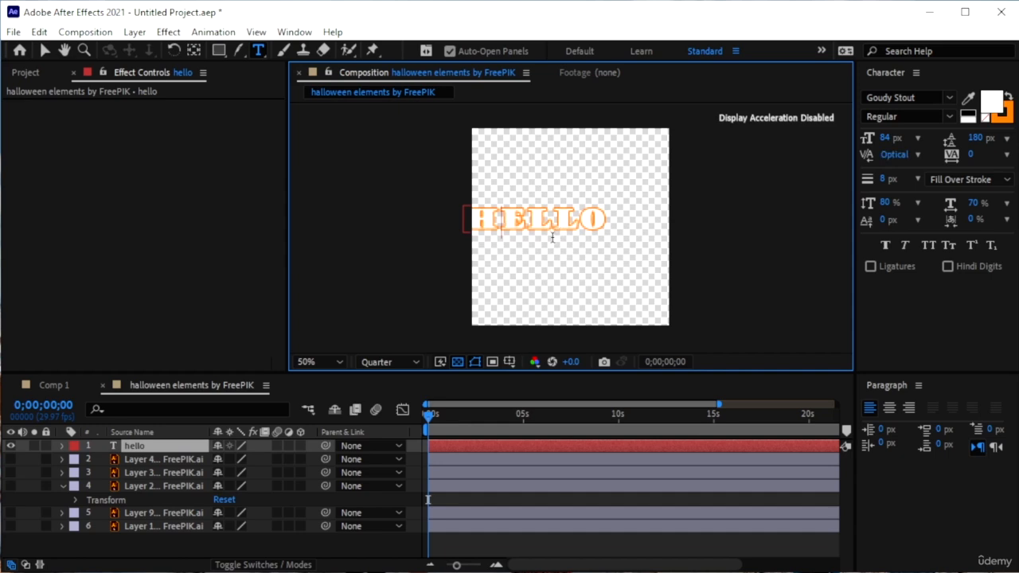
- Try to start a Pen mask on the hello text layer with a point above the text, and deselect the layer
left_click(141, 460)
left_click(144, 447)
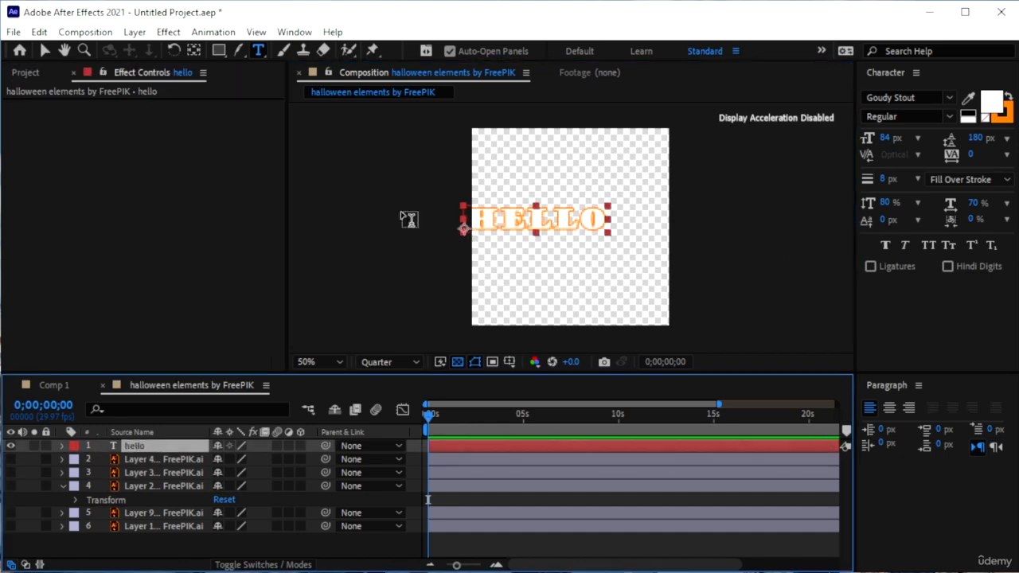
left_click(240, 50)
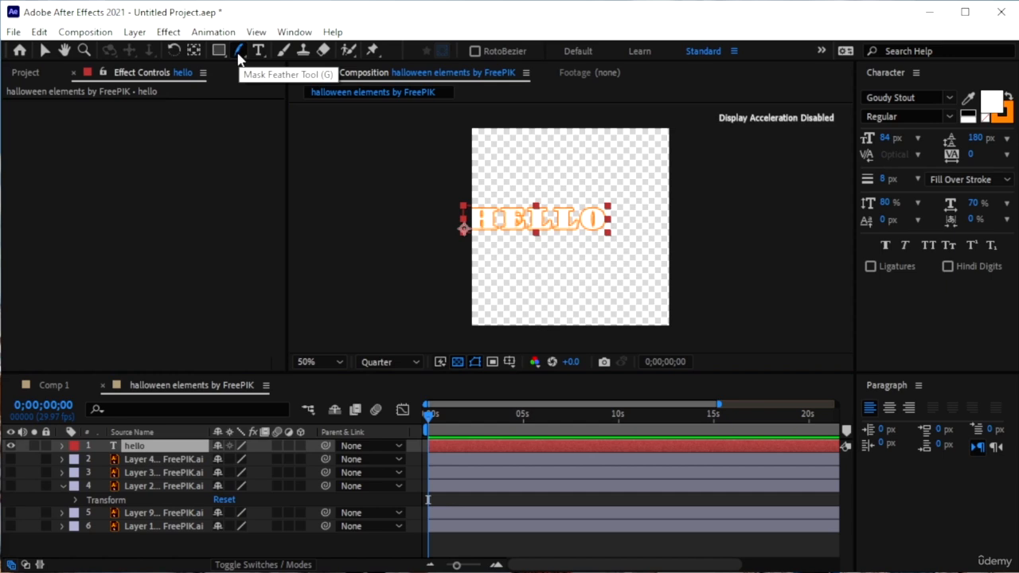
left_click(522, 147)
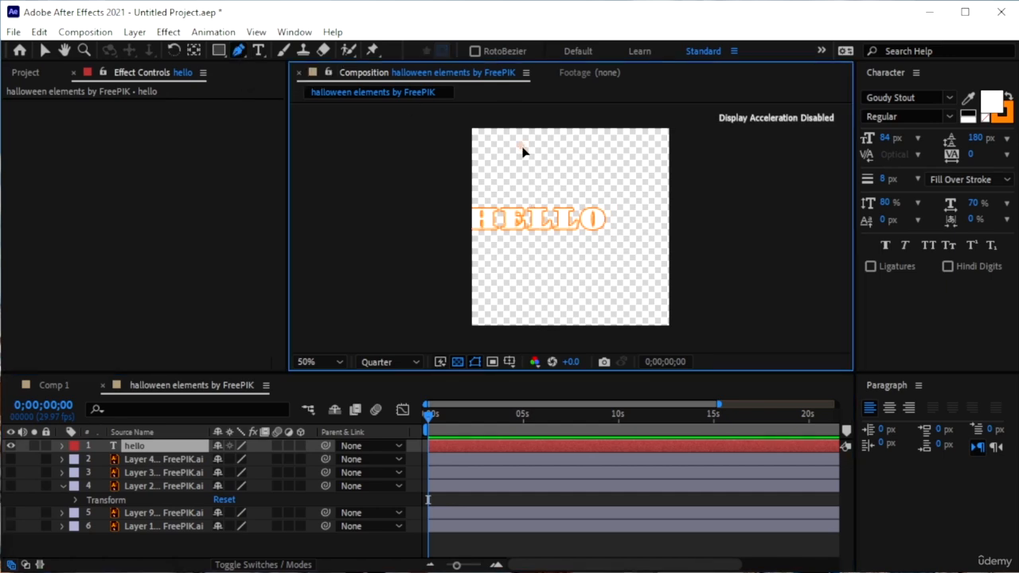
left_click(138, 551)
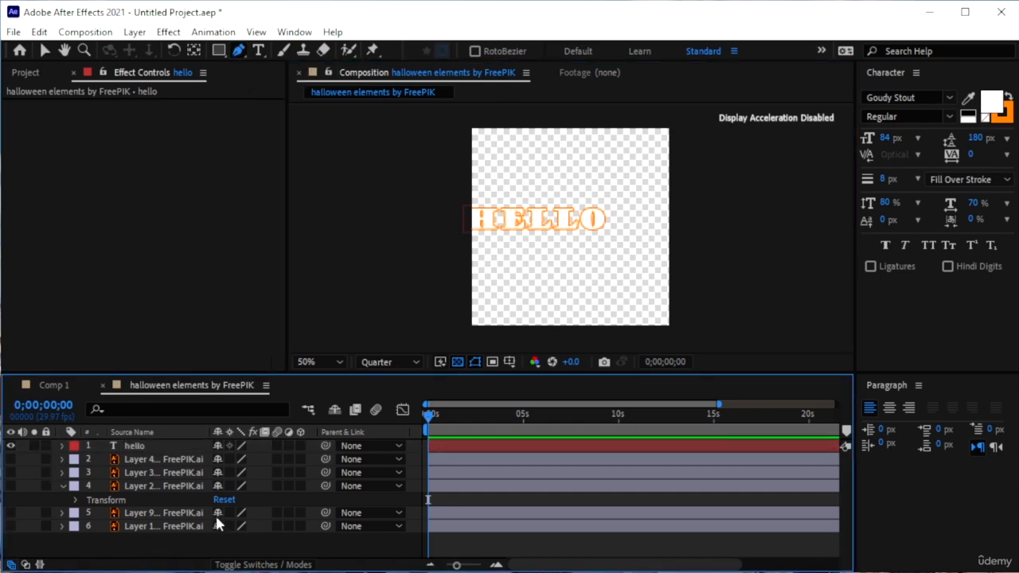
- Draw a closed four-point shape with the Pen tool in the empty area below the hello text
left_click(516, 281)
left_click(610, 251)
left_click(619, 303)
left_click(548, 303)
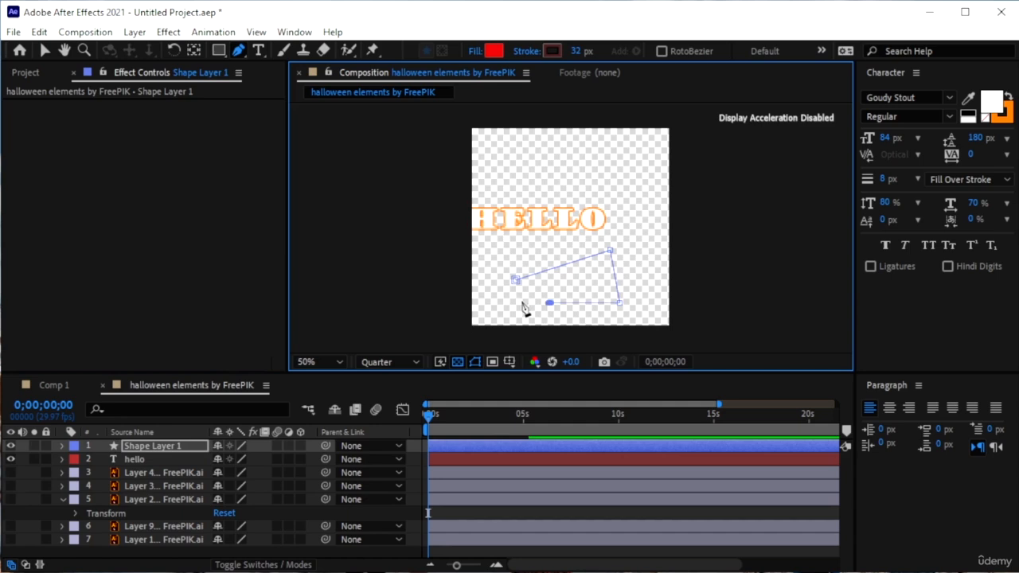
left_click(516, 280)
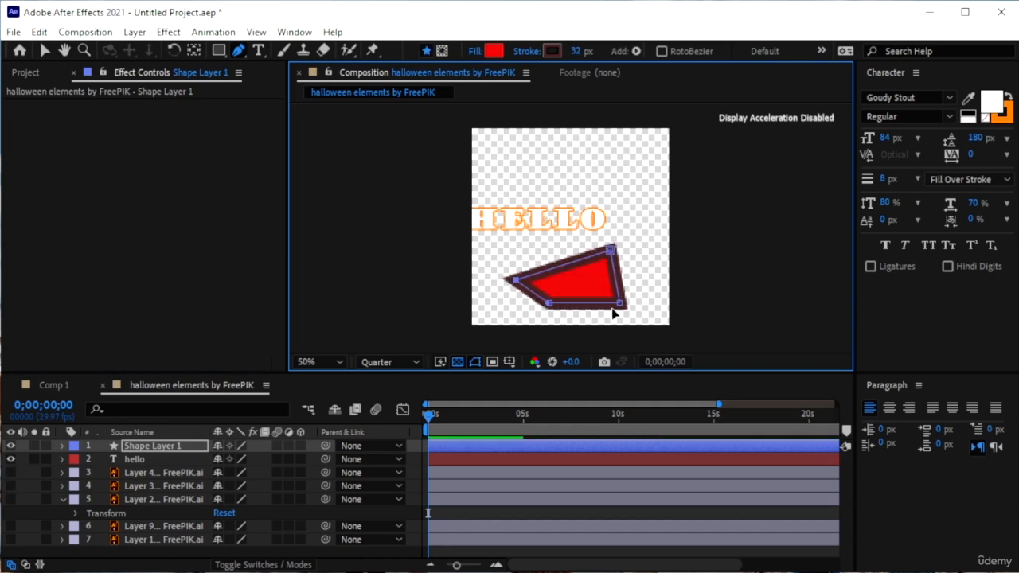
- Move the red shape's anchor point to near its right edge with the Pan Behind tool, and deselect the shape
key("y")
mouse_move(560, 273)
left_mouse_down()
mouse_move(547, 298)
mouse_move(512, 198)
left_mouse_up()
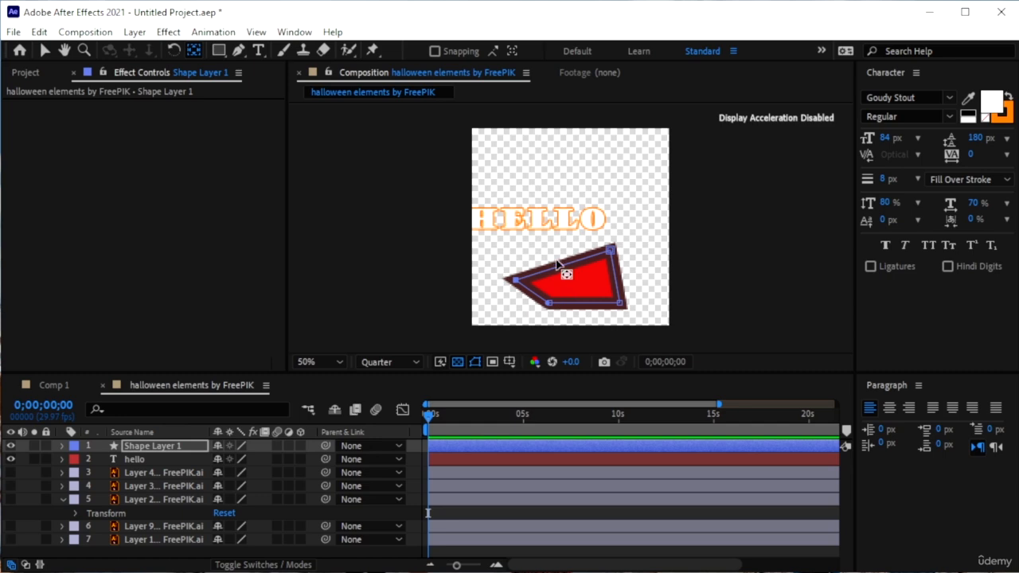
left_click_drag(564, 257, 587, 273)
left_click(617, 254)
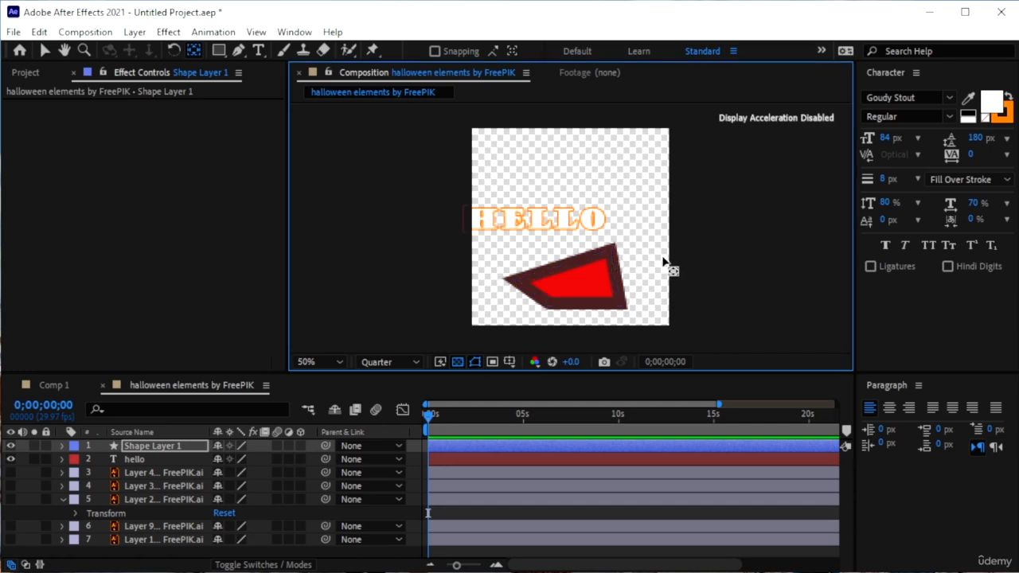
left_click(573, 286)
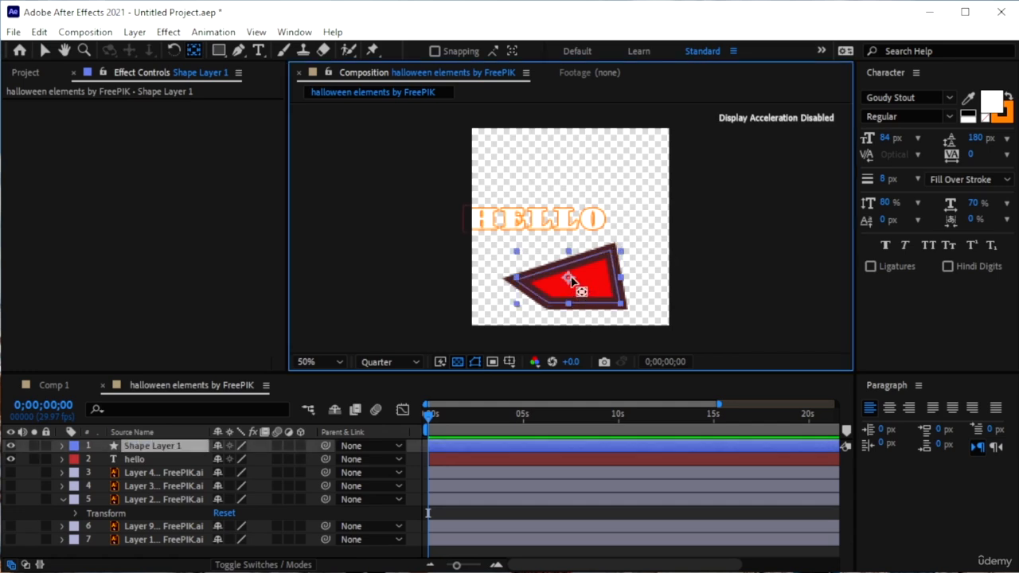
left_click_drag(570, 278, 594, 269)
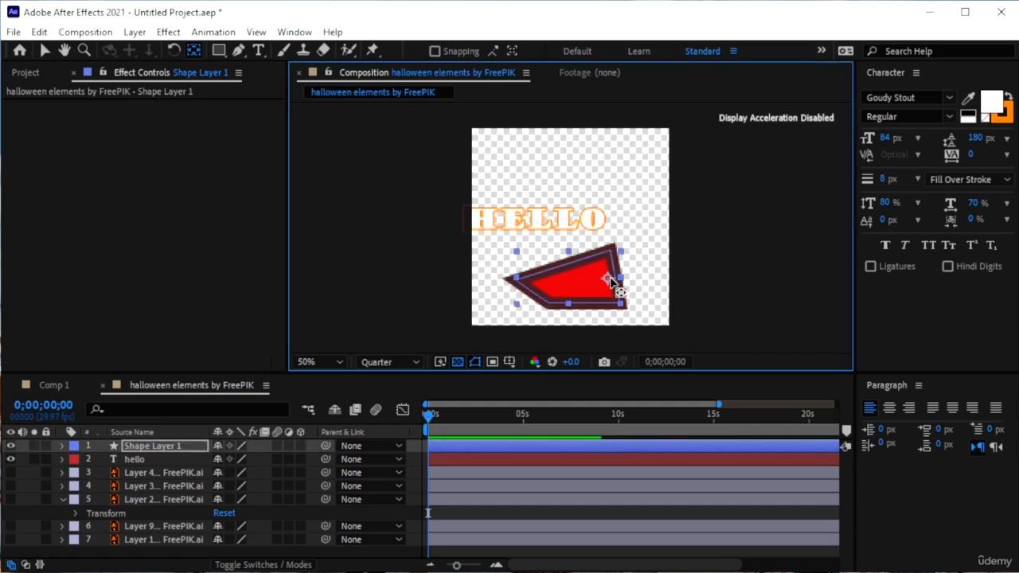
left_click(637, 282)
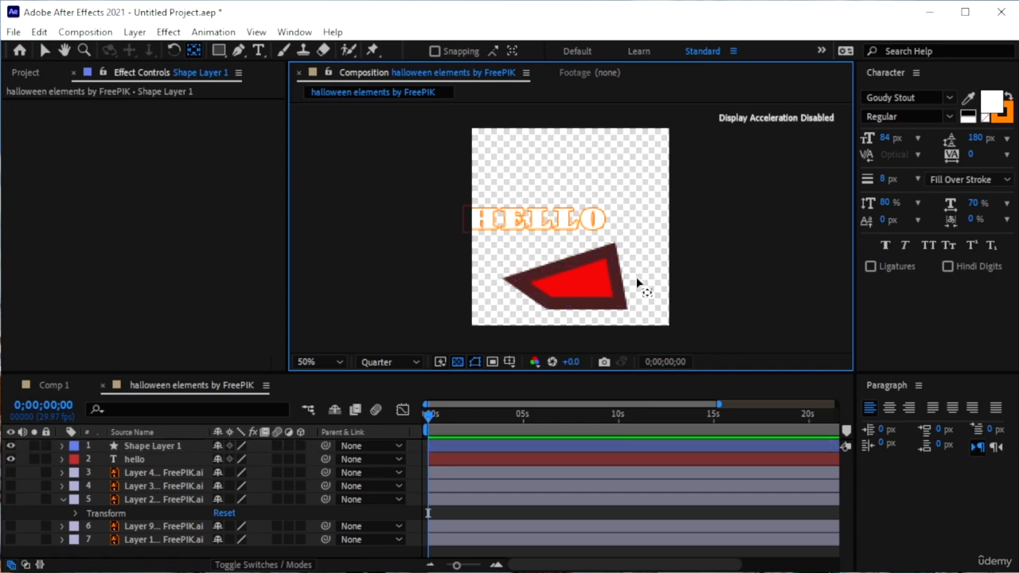
- Return the red shape's anchor point to the shape's centre and deselect the shape
left_click(555, 288)
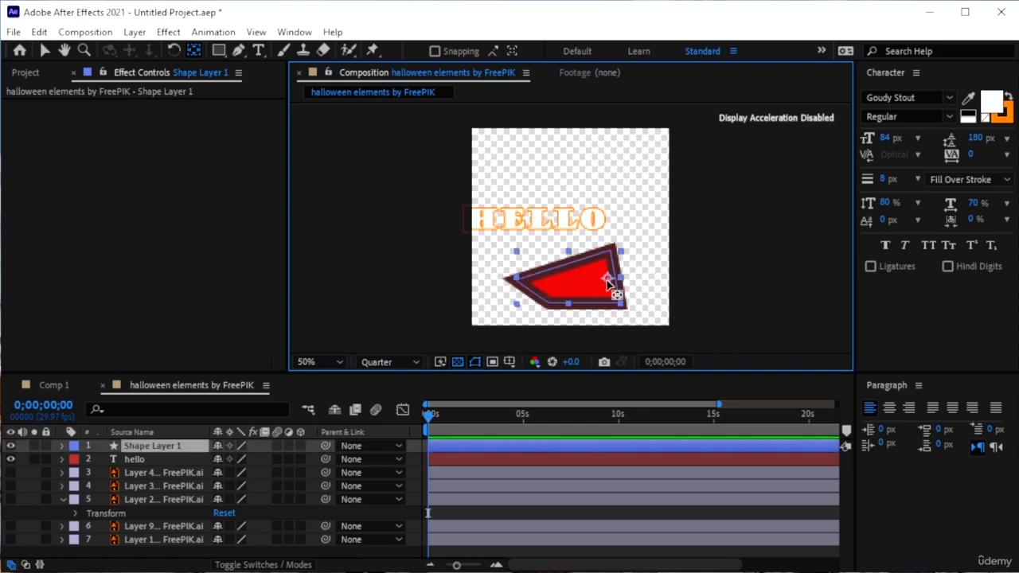
left_click_drag(609, 280, 571, 281)
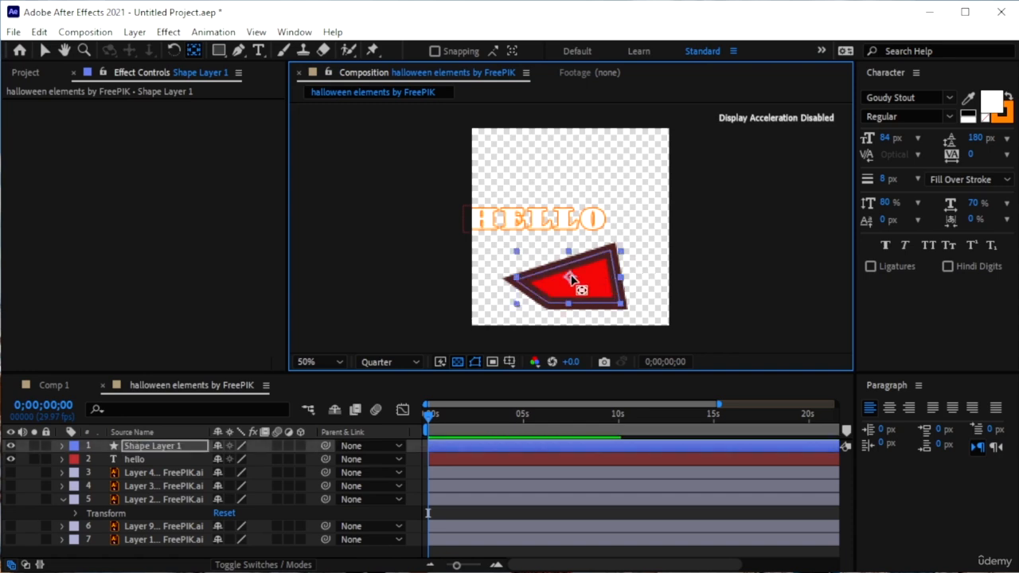
left_click(644, 252)
left_click_drag(652, 220, 564, 286)
left_click(657, 276)
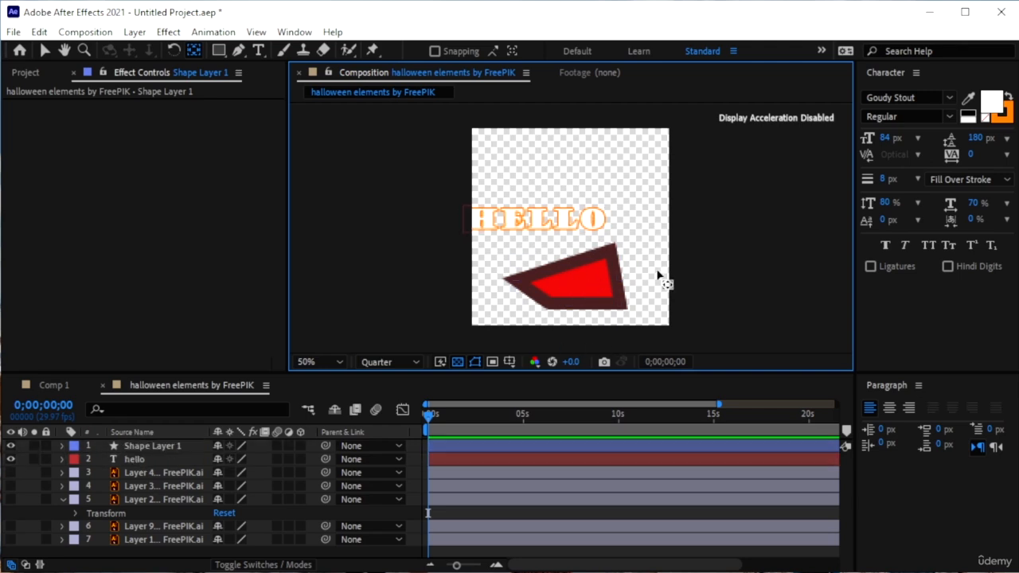
- Move the anchor point just above the red shape's left corner, rotate the shape around it, and undo the rotation
left_click(603, 299)
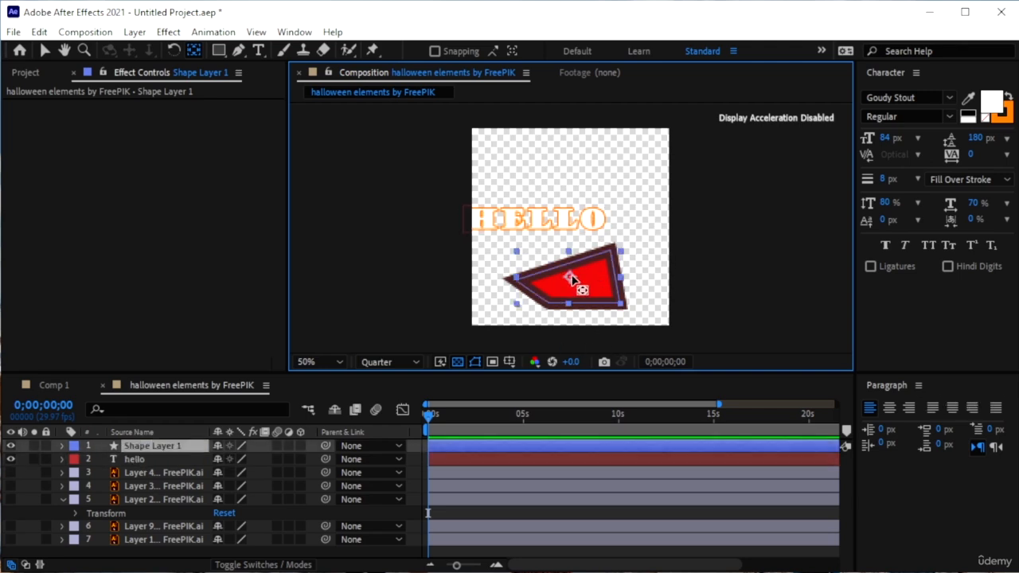
left_click_drag(571, 276, 520, 266)
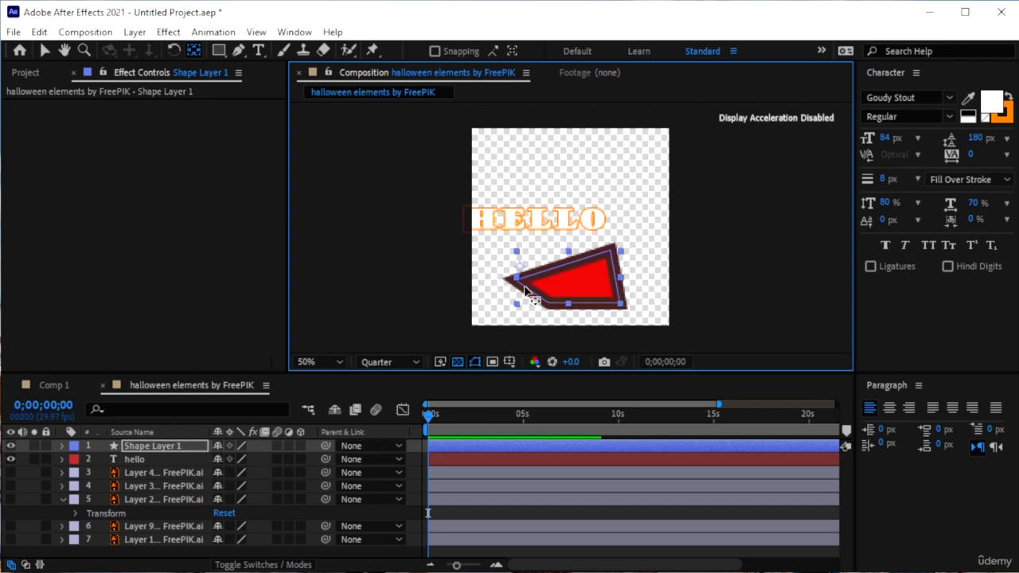
left_click(174, 51)
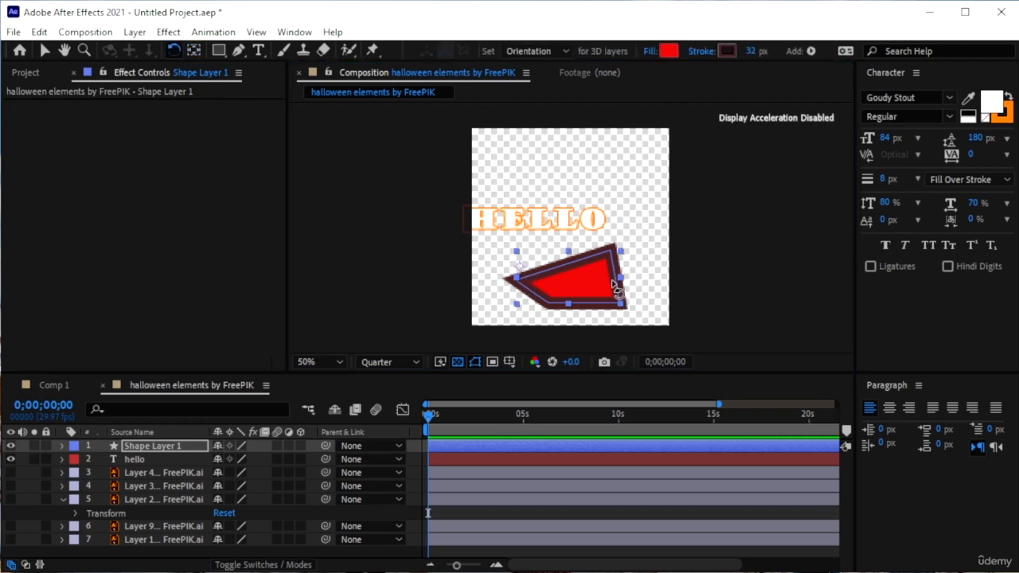
left_click_drag(617, 287, 468, 177)
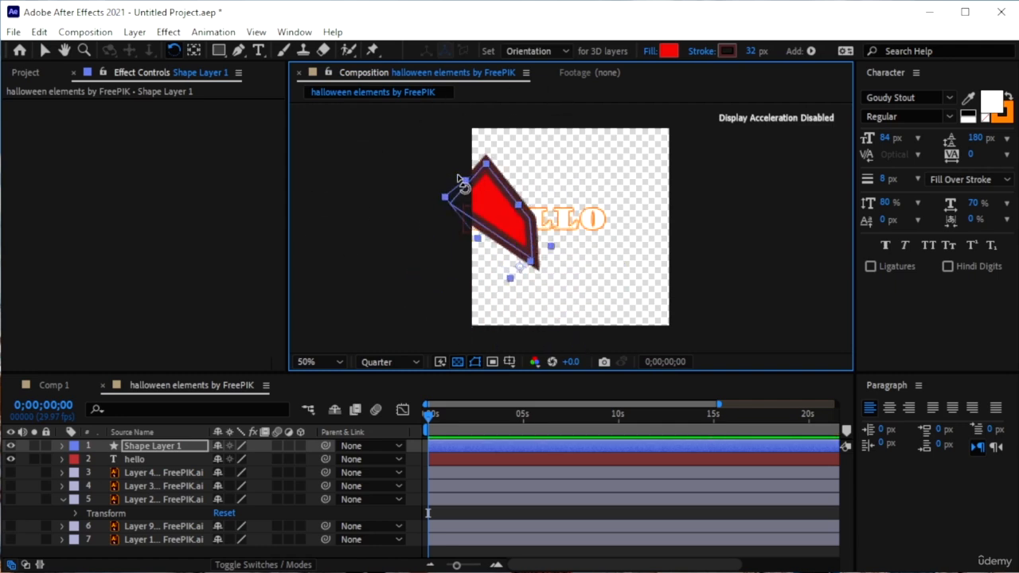
key("ctrl+z")
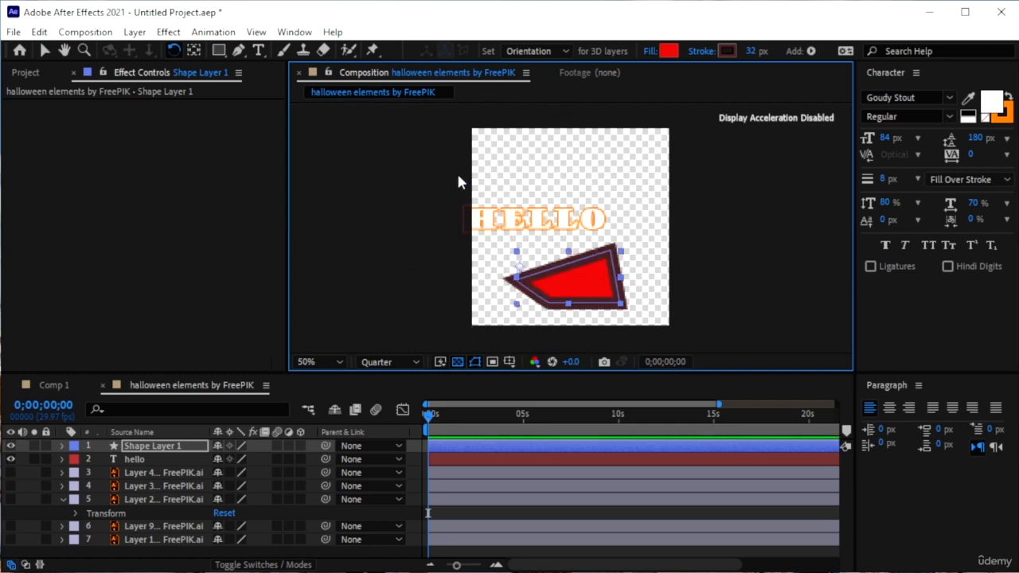
- Reactivate the Pan Behind tool and delete the red shape's layer
key("y")
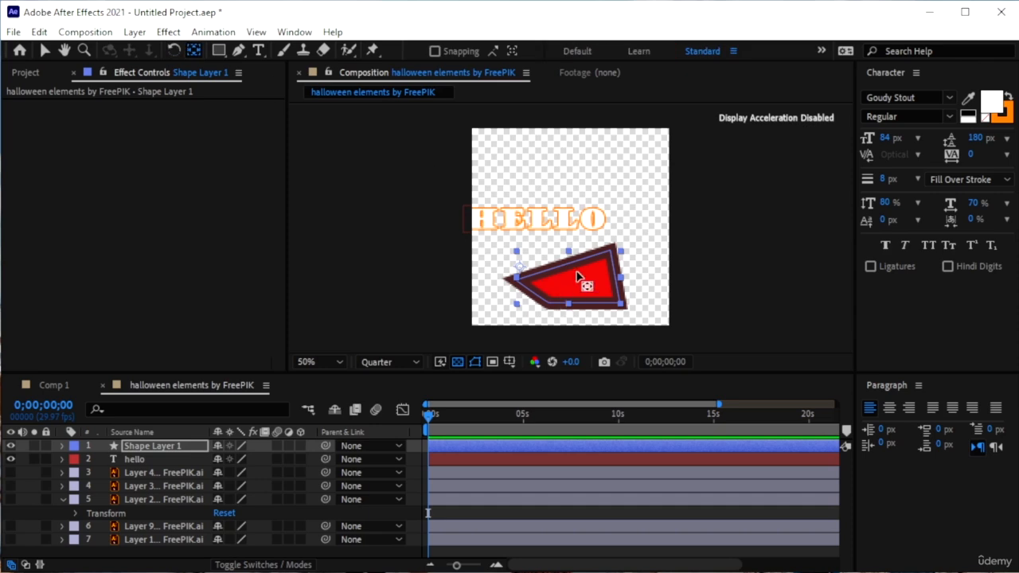
left_click(574, 292)
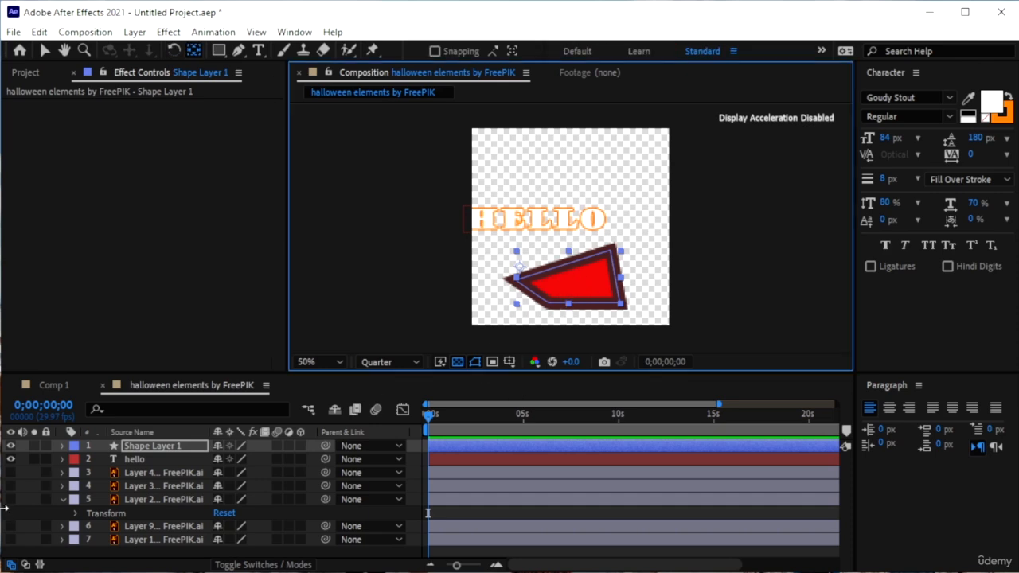
left_click(144, 448)
key("Delete")
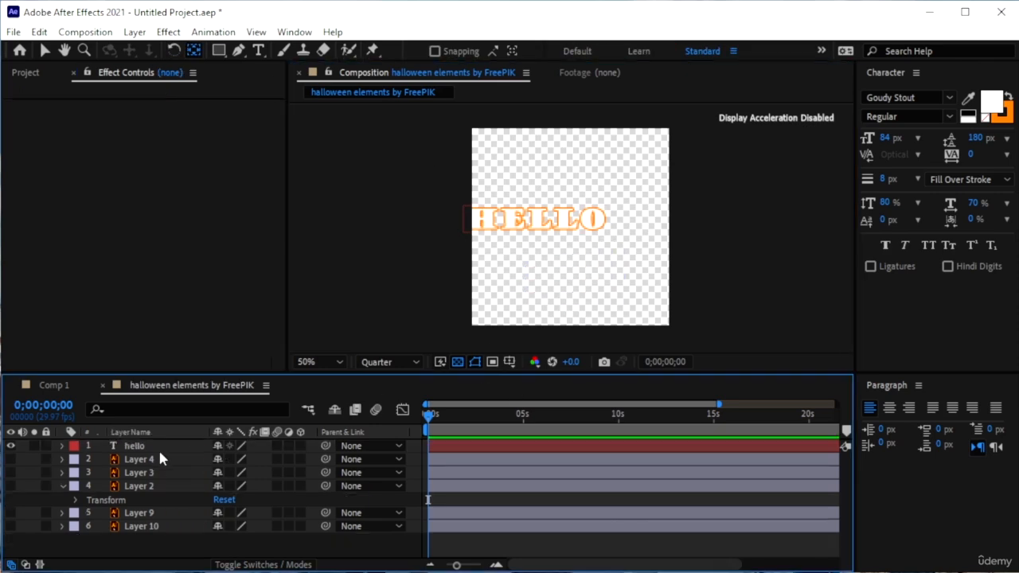
- Move the hello text's anchor point to its lower-right end and rotate the text slightly counterclockwise around it
left_click(569, 230)
left_click(595, 291)
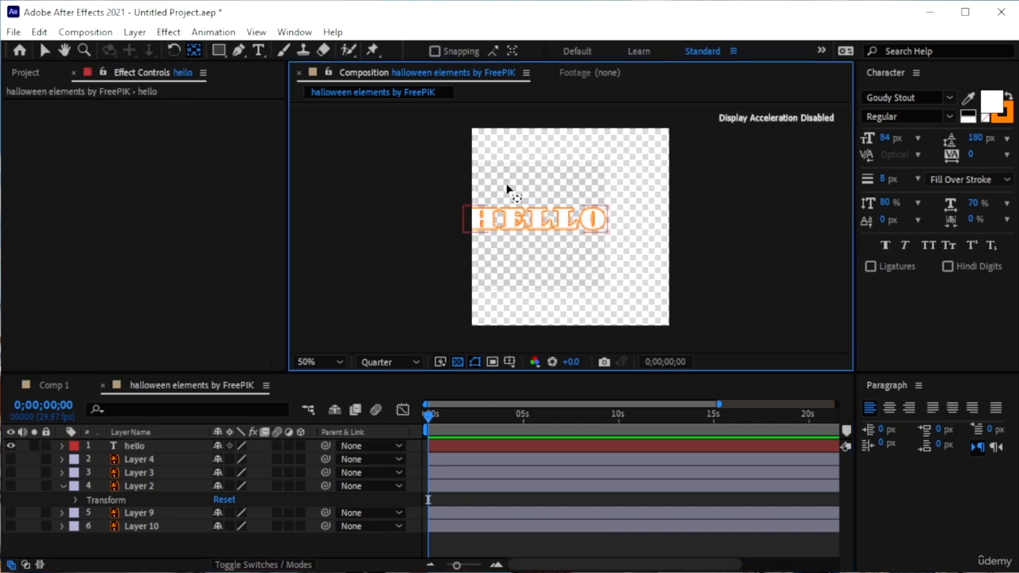
left_click(487, 223)
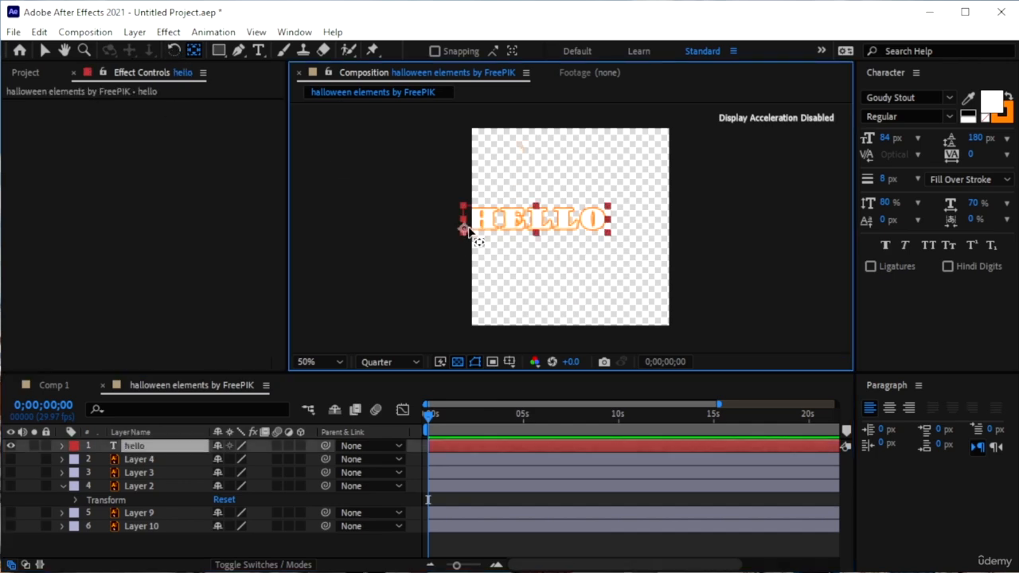
key("Return")
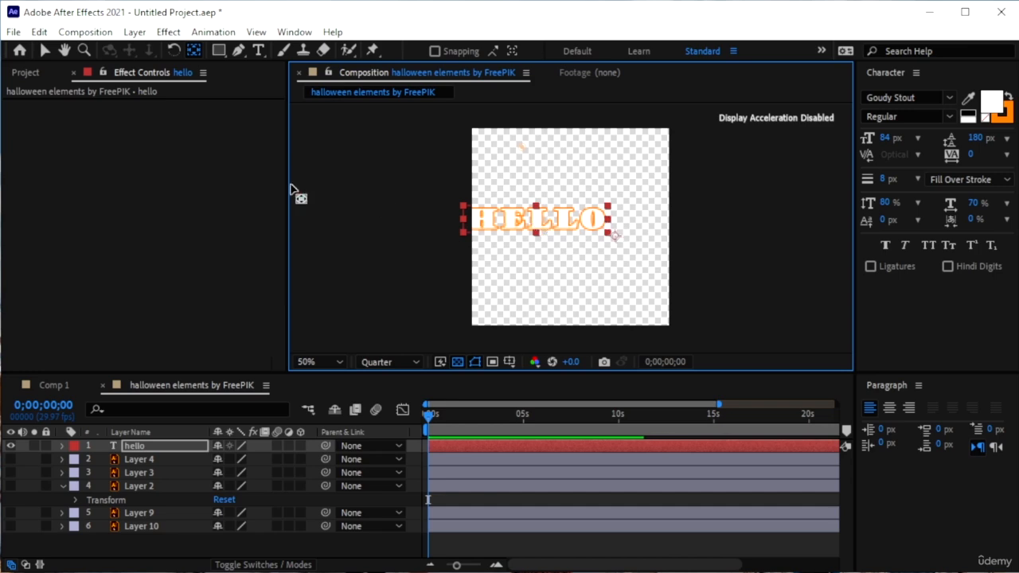
left_click(174, 51)
left_click_drag(527, 225, 481, 228)
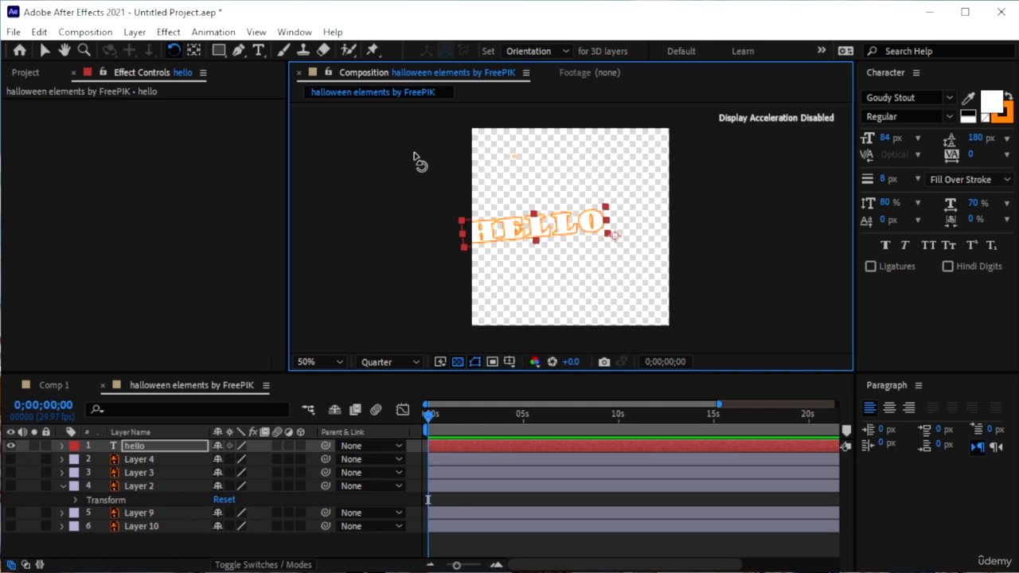
- Draw a closed four-point Pen mask over the end of the hello text, and look at the layer's Masks group
left_click(239, 49)
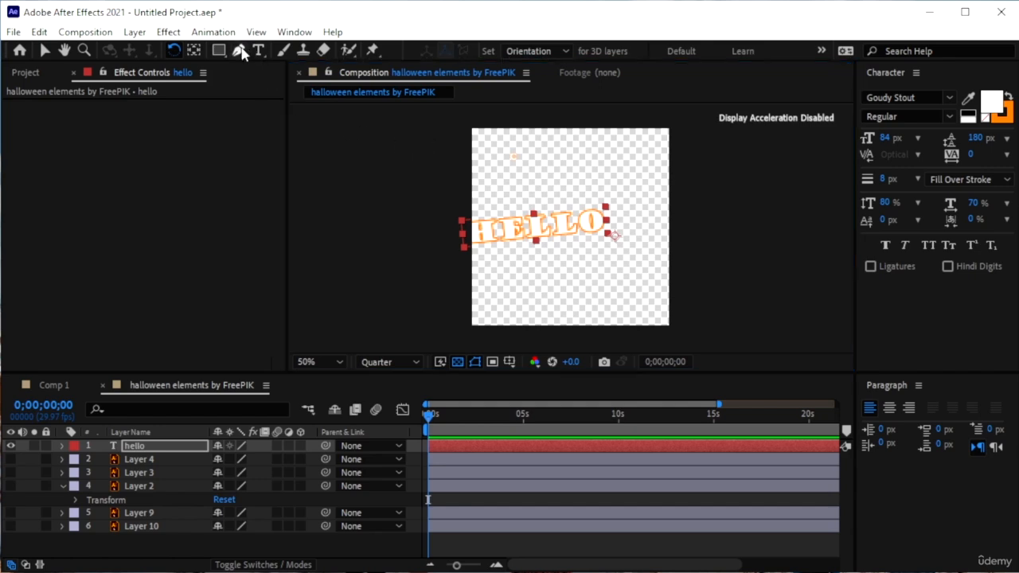
left_click(529, 444)
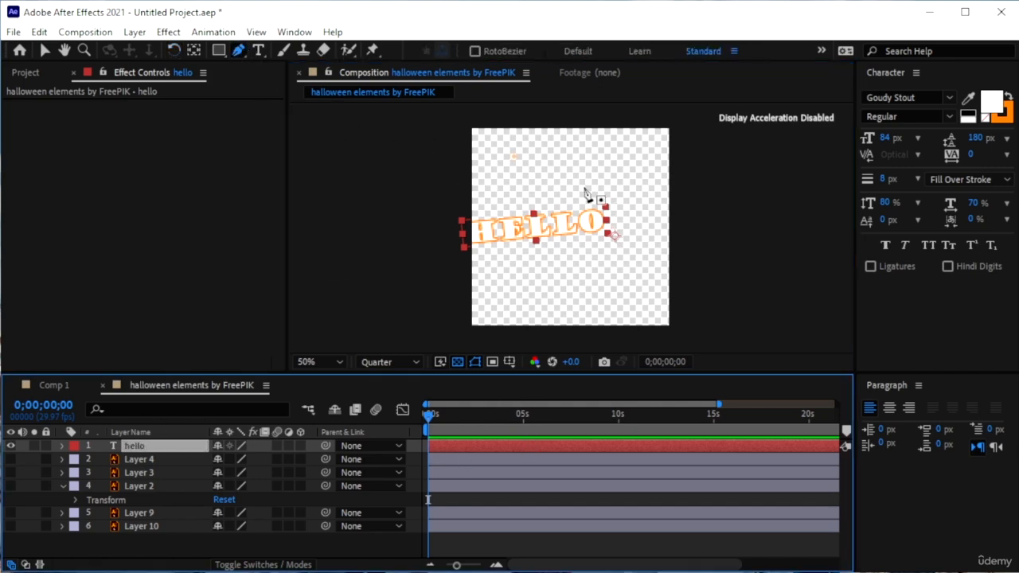
left_click(522, 171)
left_click(584, 259)
left_click(570, 152)
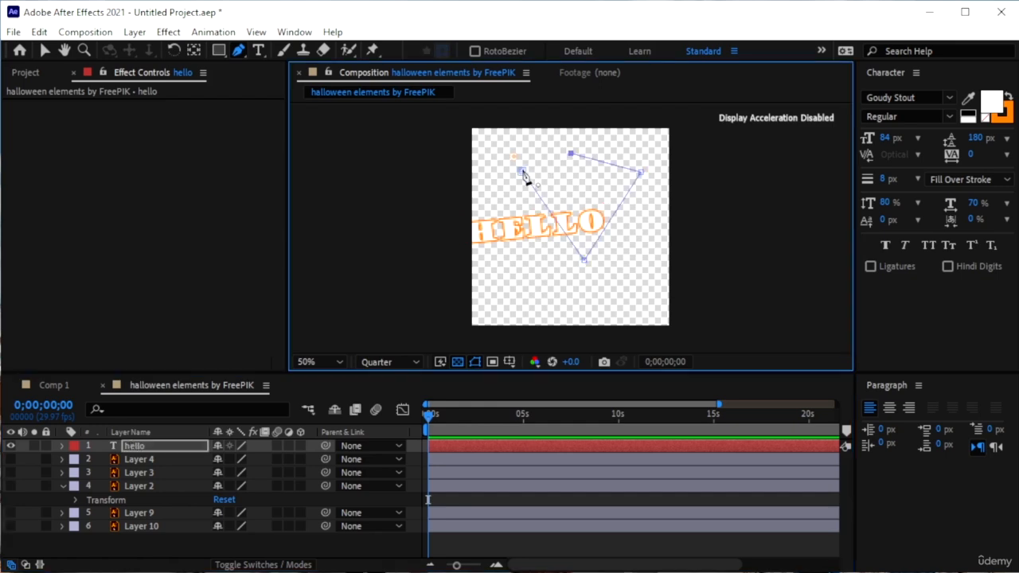
left_click(521, 171)
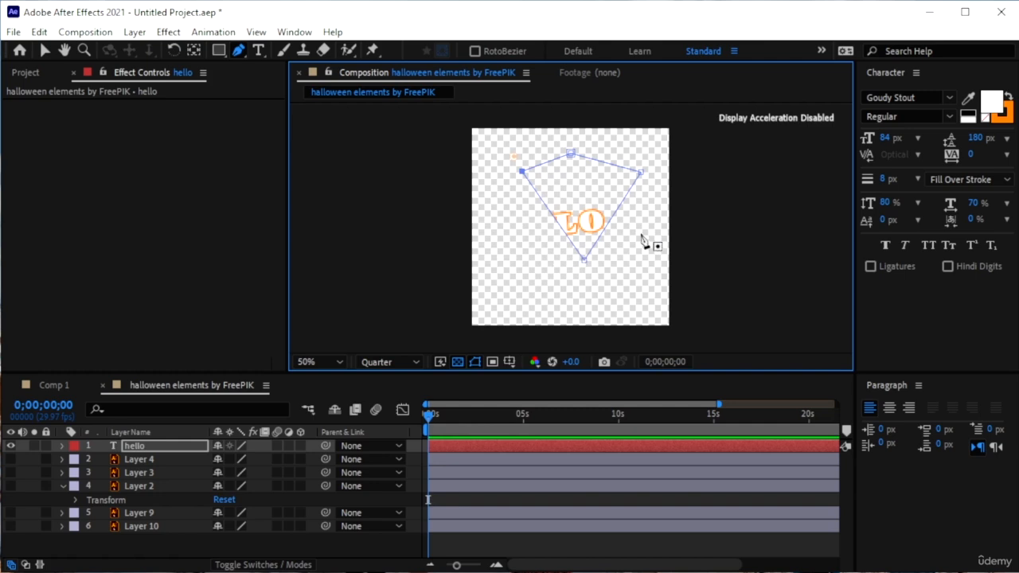
left_click(63, 446)
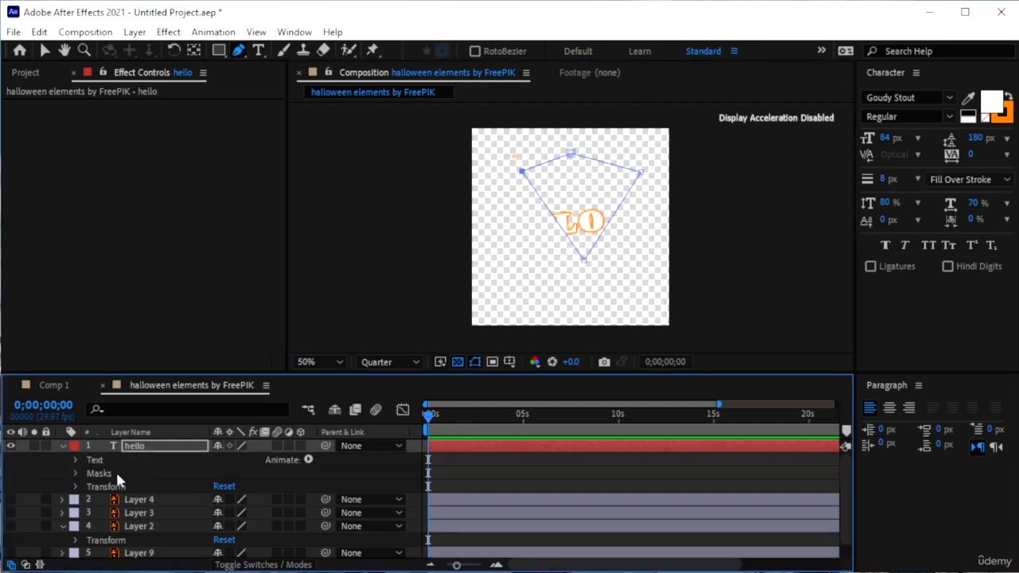
left_click(64, 446)
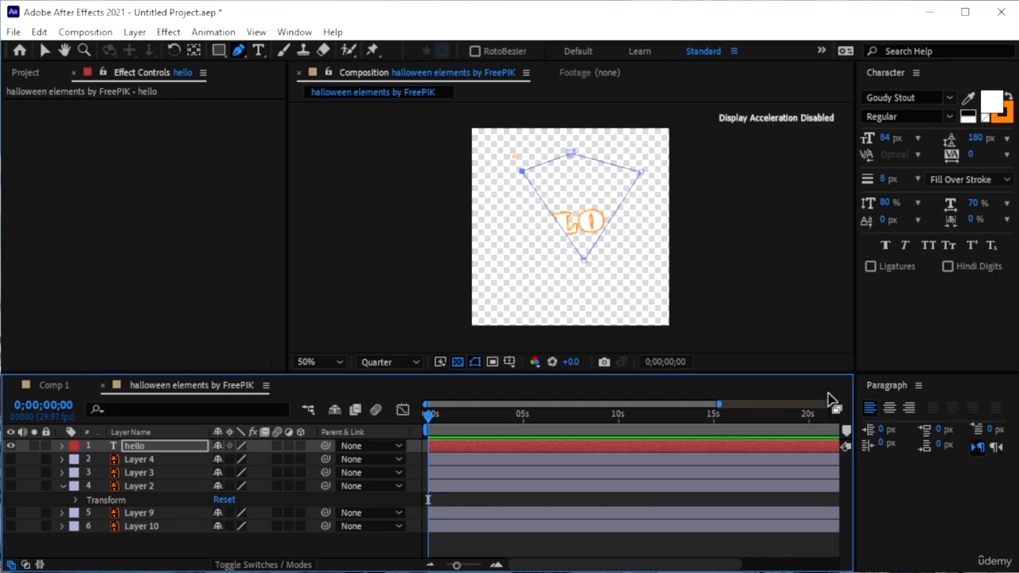
- Close the Paragraph and Character panels
left_click(918, 387)
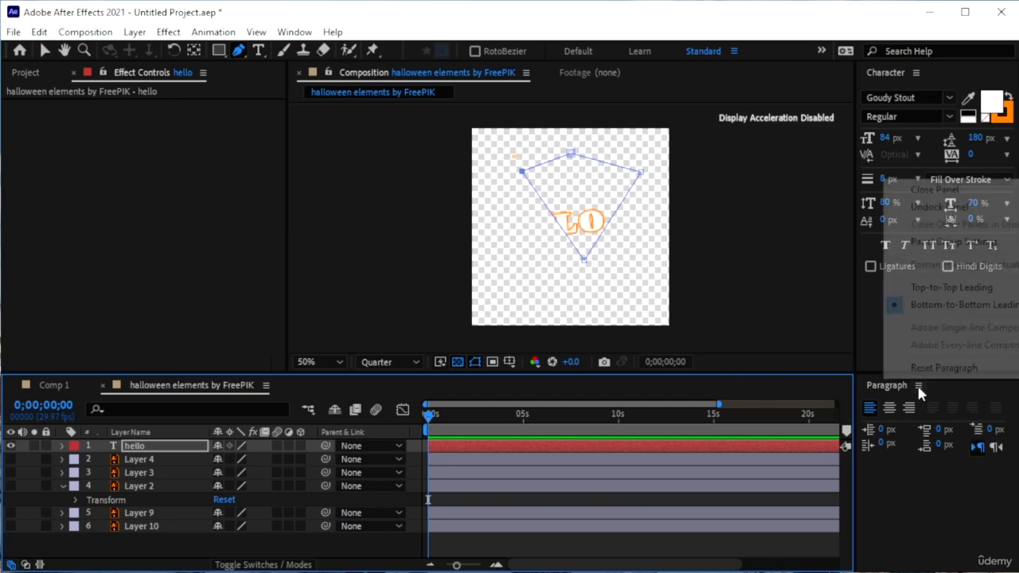
left_click(932, 190)
left_click(917, 74)
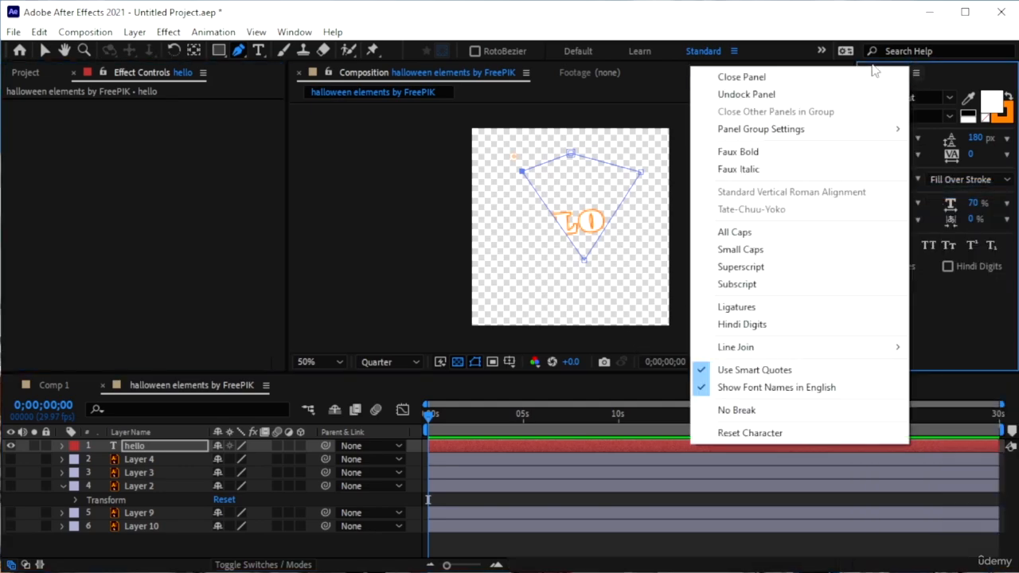
left_click(872, 75)
- Delete the hello text layer from the composition
left_click(167, 448)
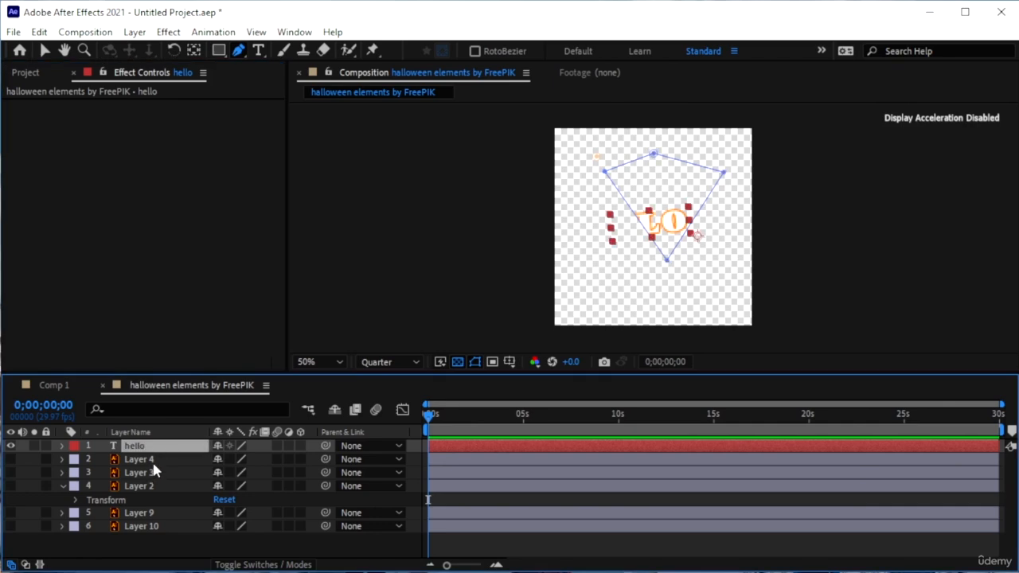
key("Delete")
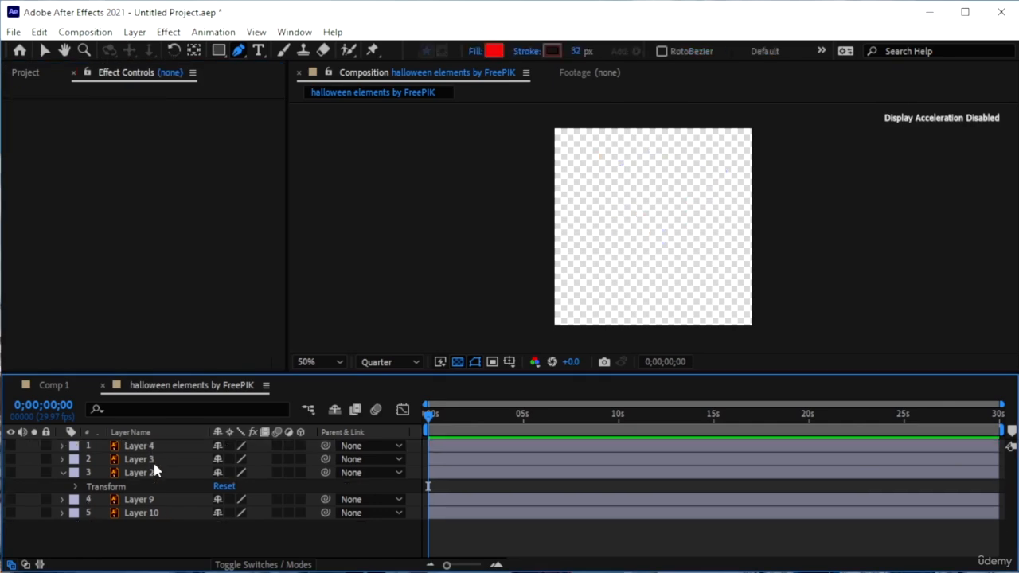
- Open Layer 4 in its own layer view and paint a black stroke across the ghost with the Brush tool
left_click(284, 50)
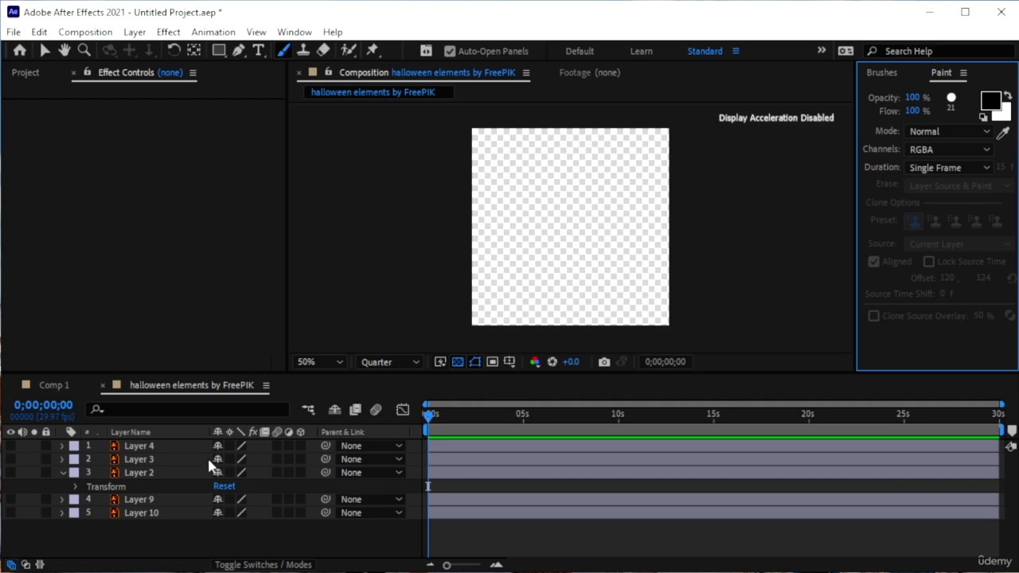
left_click(140, 447)
double_click(148, 450)
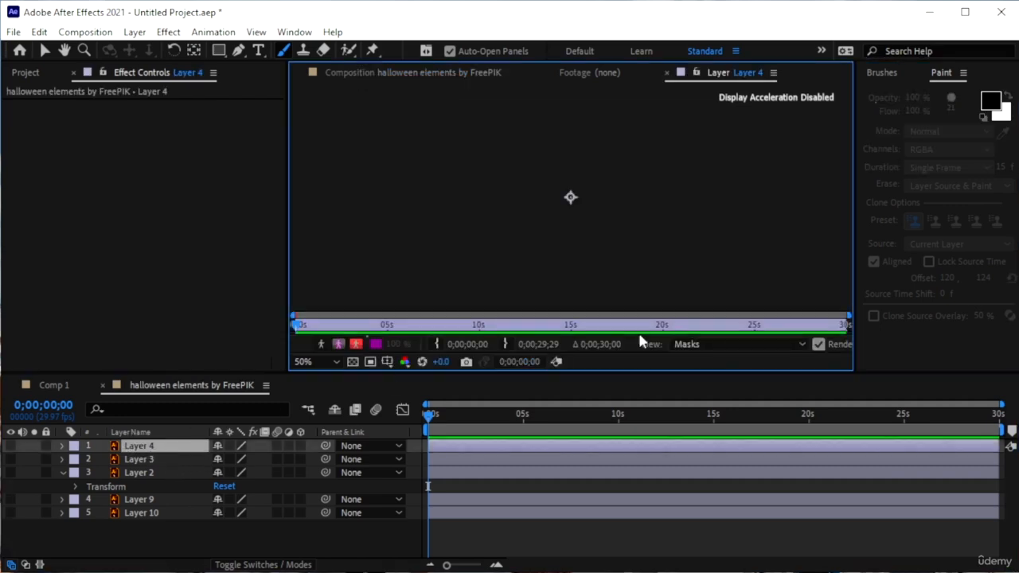
left_click(284, 51)
left_click_drag(588, 204, 550, 213)
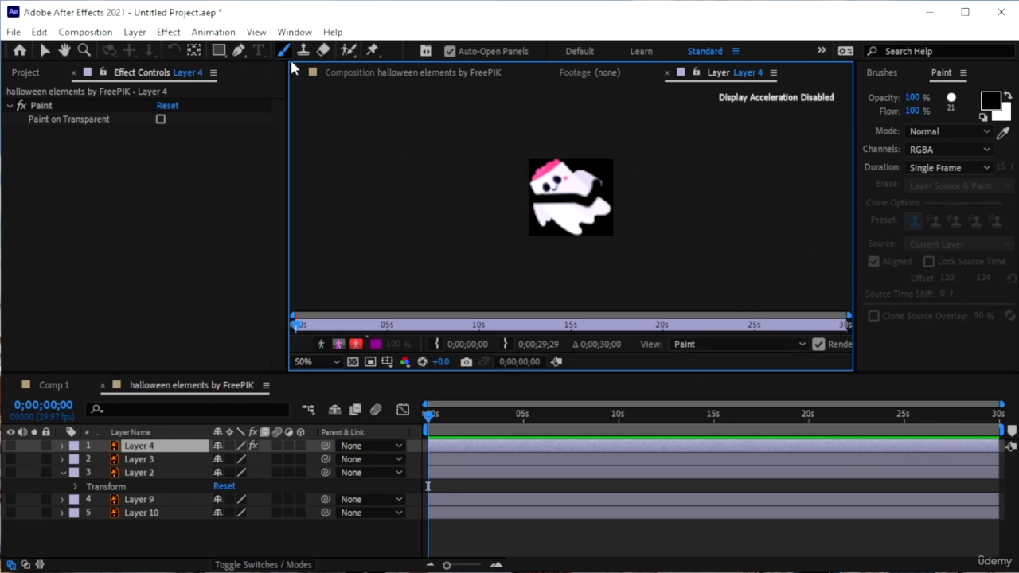
- Close the Layer 4 view and add vertical text reading hello near the top of the composition
left_click(668, 73)
left_click(473, 72)
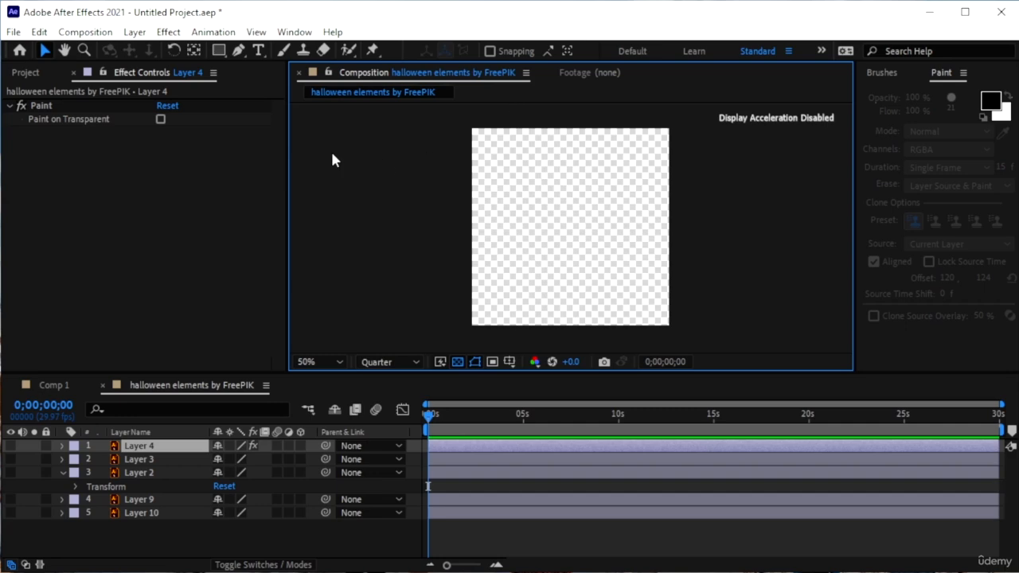
left_click(261, 51)
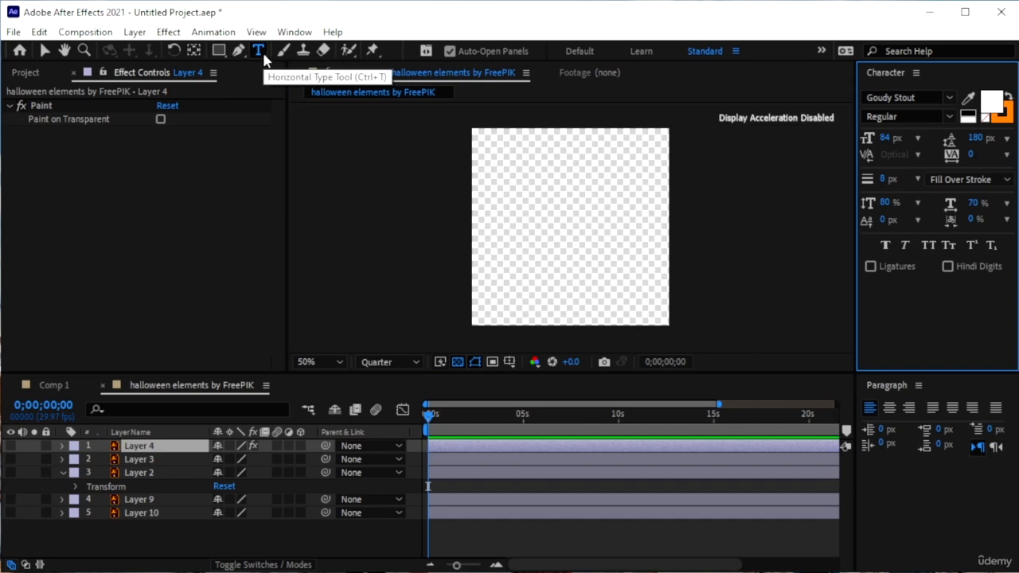
key("ctrl+t")
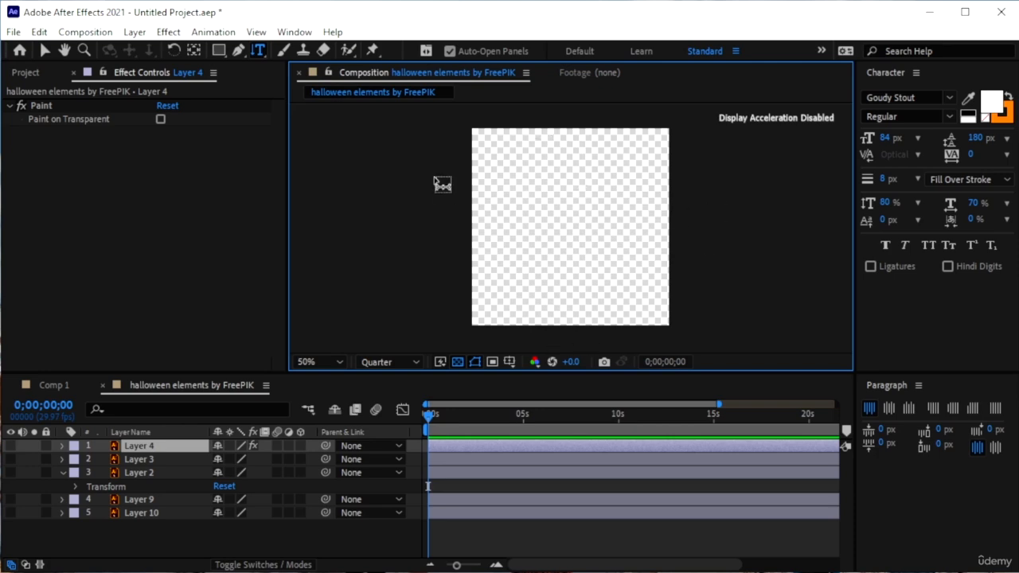
left_click(544, 145)
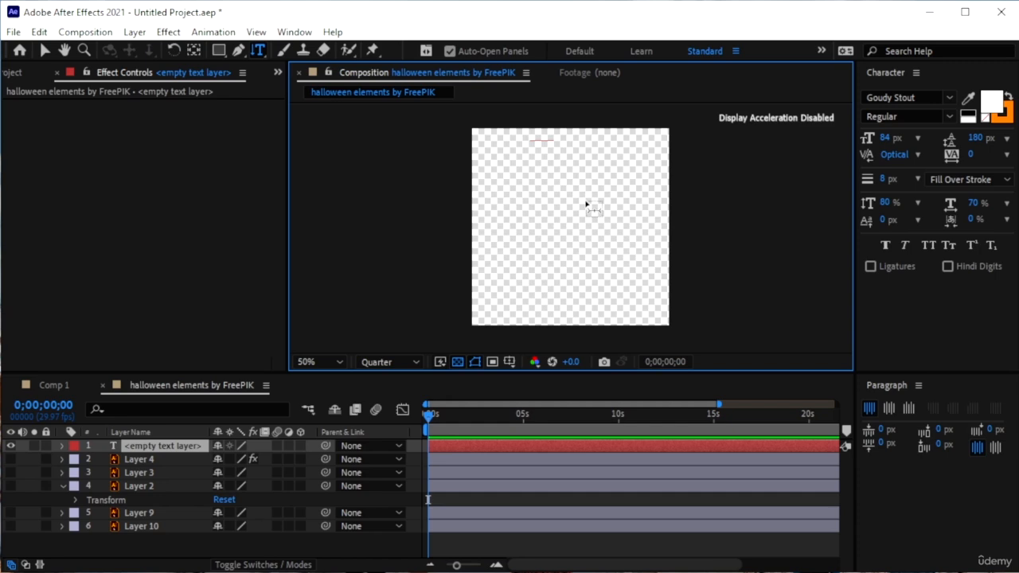
type("hello")
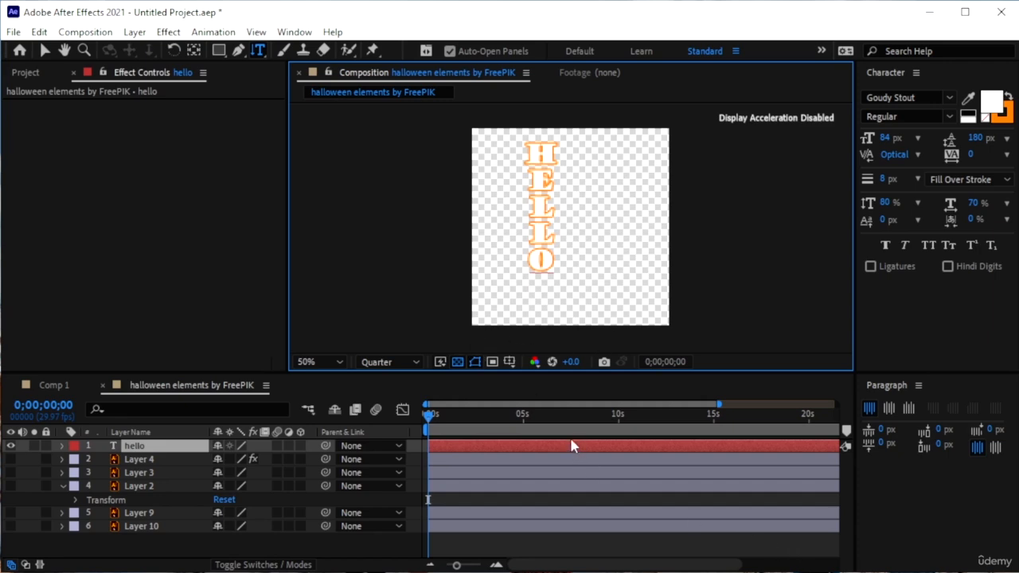
- Delete the vertical hello text layer, and switch the Type tool to horizontal and back to vertical
type("v")
left_click(161, 449)
key("Delete")
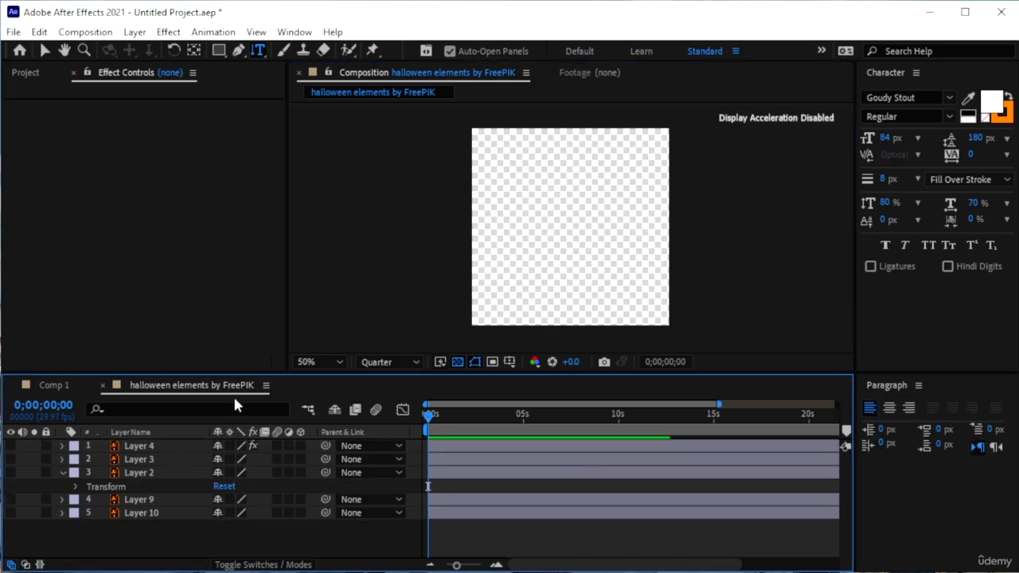
key("ctrl+t")
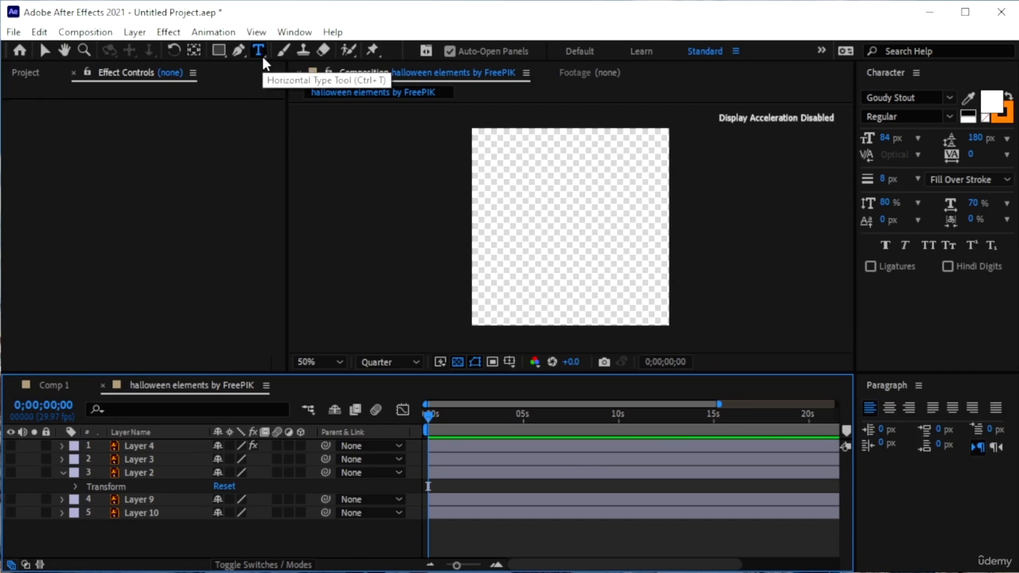
key("ctrl+t")
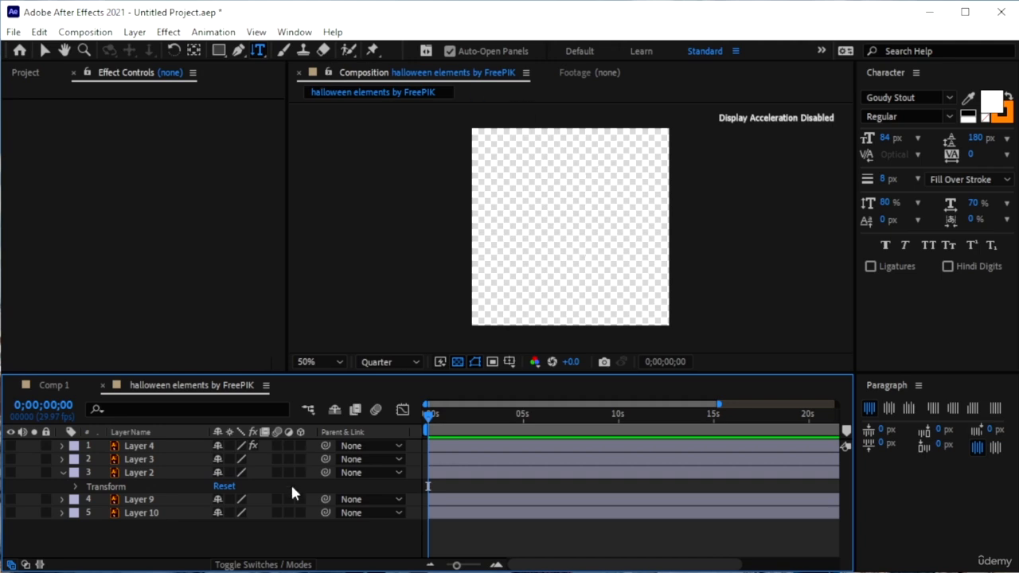
- Show Layer 2, open it in its own layer view and erase a stroke across the house with the Eraser tool
left_click(151, 474)
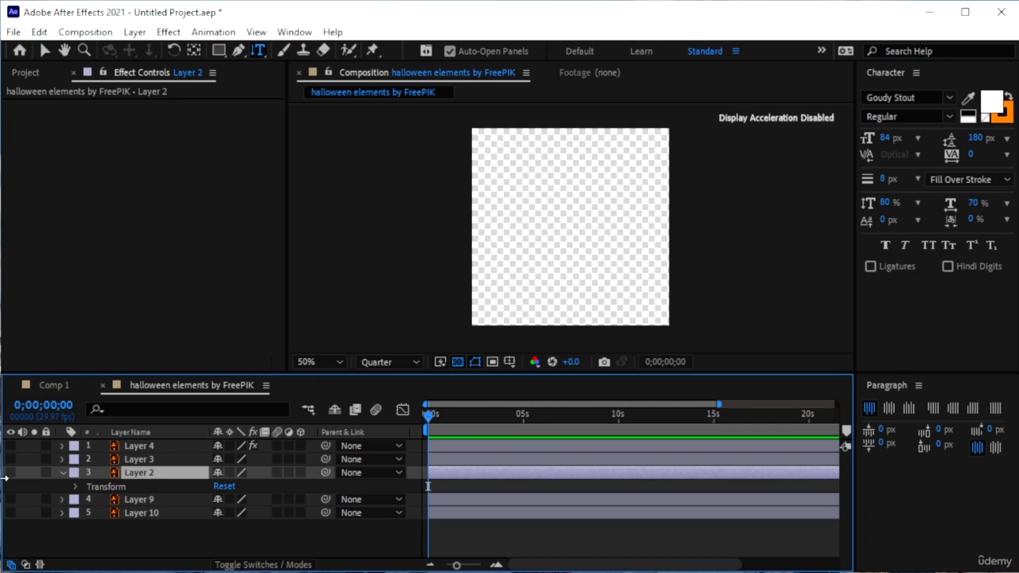
left_click(10, 472)
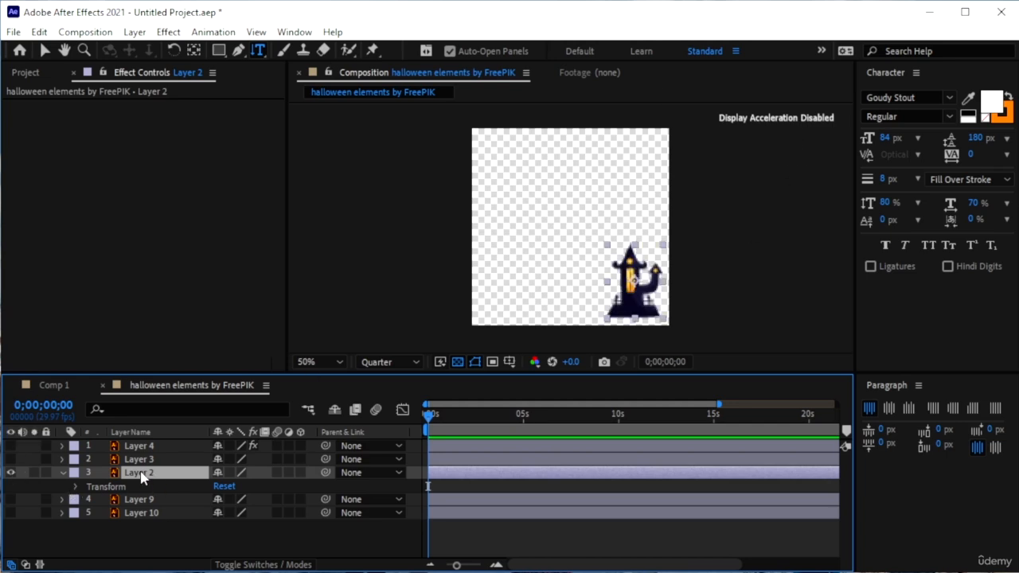
double_click(142, 475)
key("v")
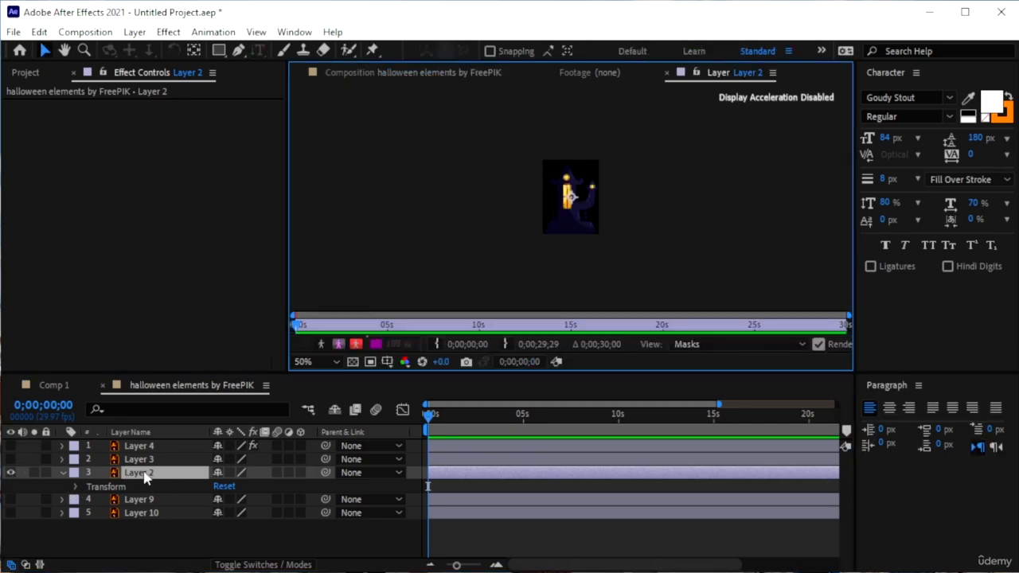
left_click(322, 49)
left_click_drag(550, 226, 635, 185)
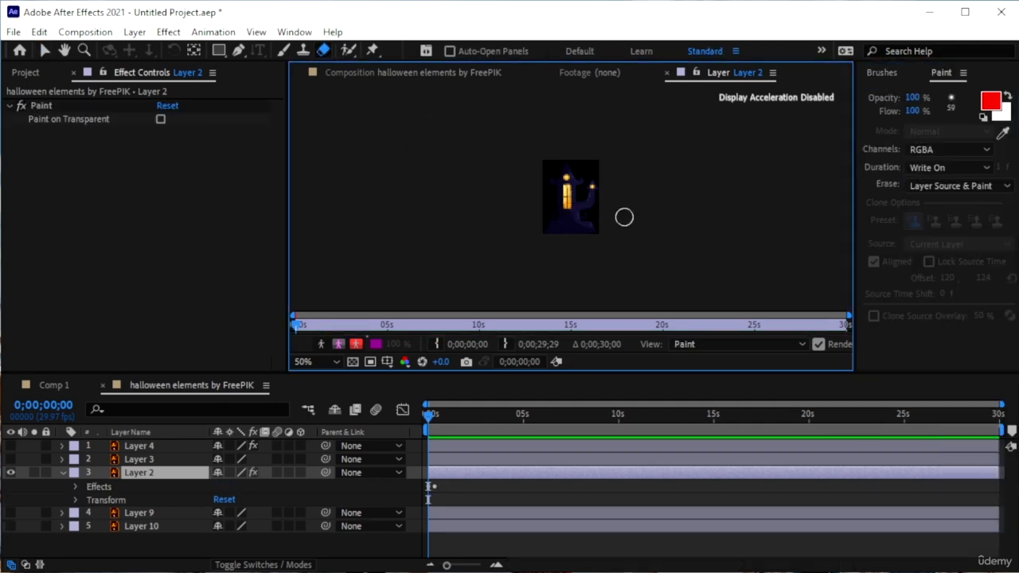
- Check the erased layer in the composition and close the empty Footage panel
left_click(436, 75)
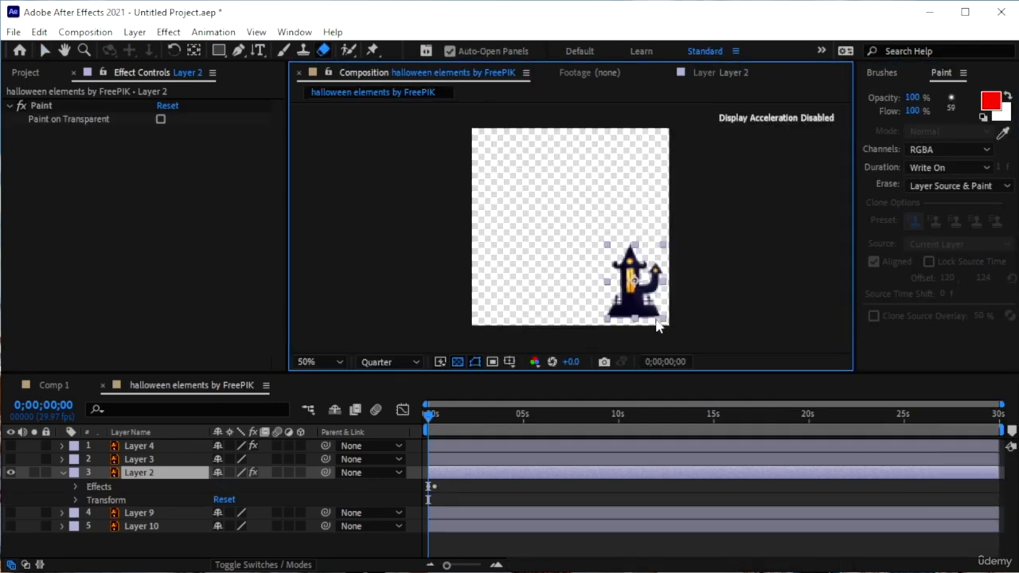
left_click(600, 79)
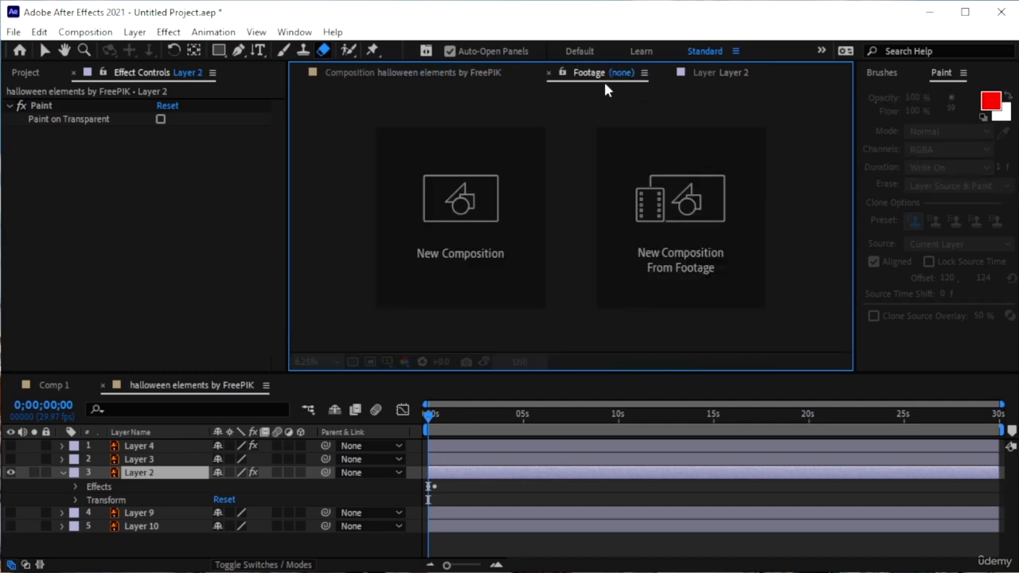
left_click(548, 73)
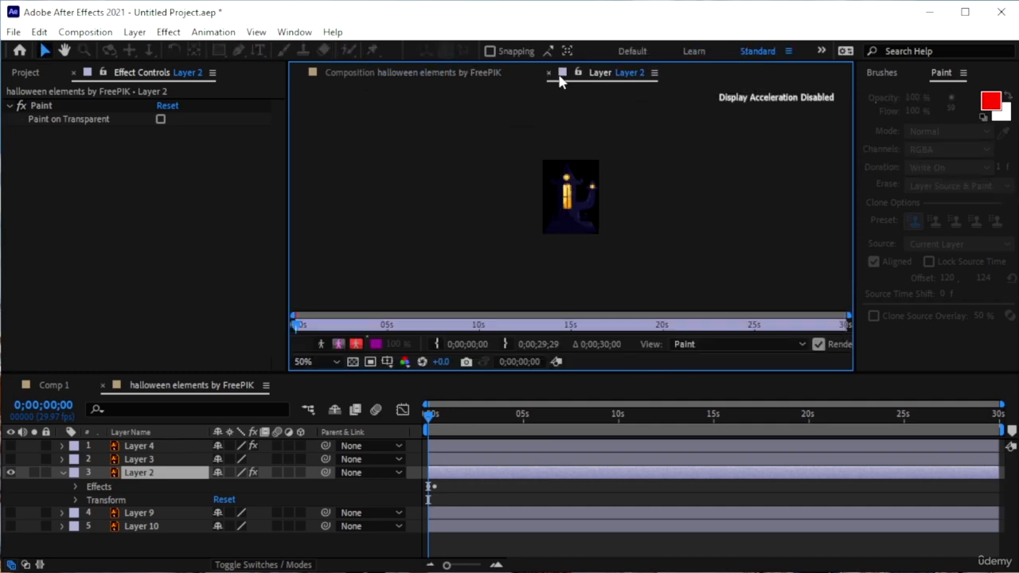
- Erase another stroke on Layer 2 with the Eraser tool at Write On duration
left_click(157, 473)
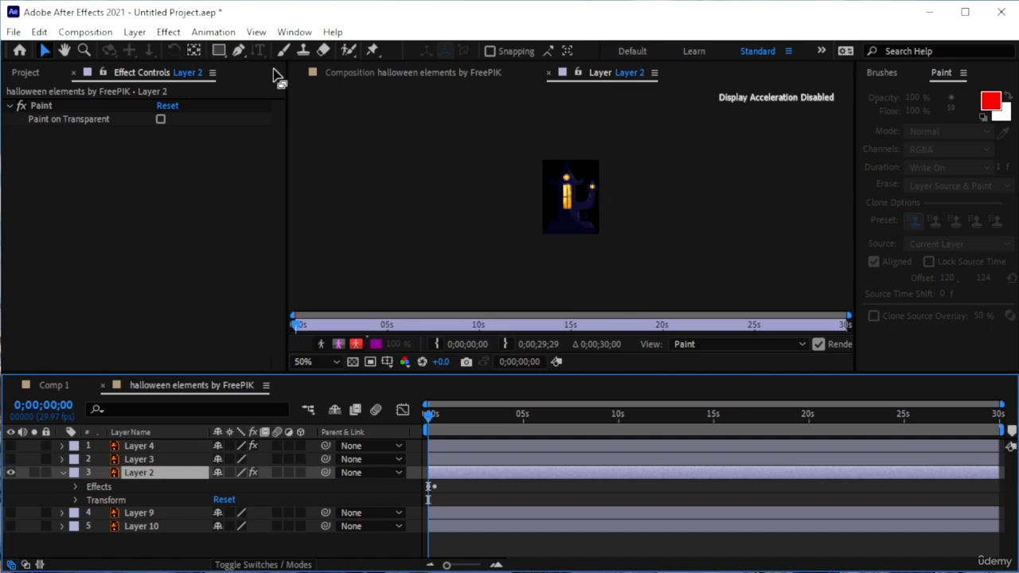
left_click(323, 49)
left_click_drag(593, 246, 580, 272)
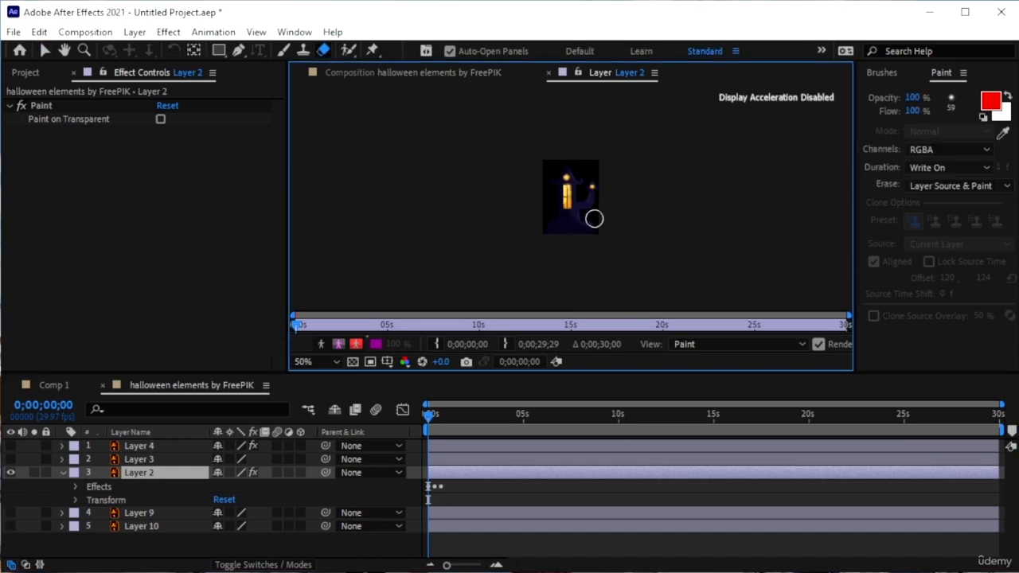
- Set the Eraser duration to Constant, erase across the house on Layer 2, and check it in the composition
left_click(970, 167)
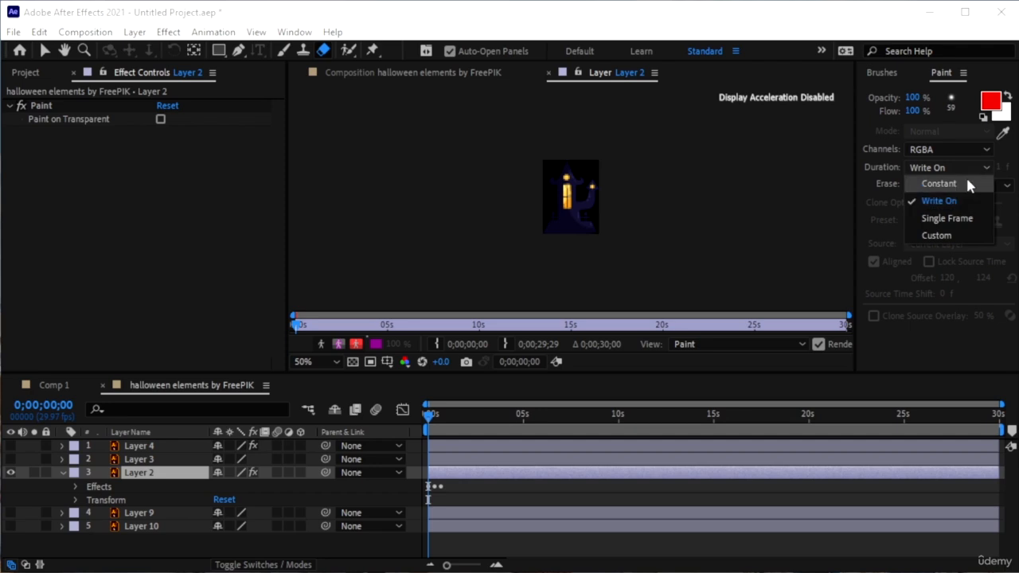
left_click(965, 183)
left_click_drag(587, 203, 599, 168)
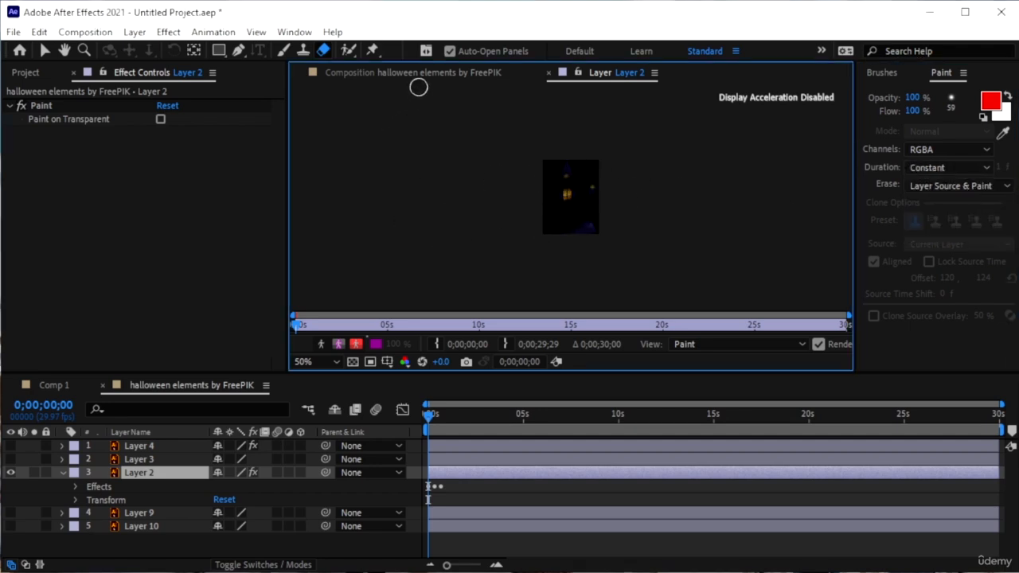
left_click(433, 70)
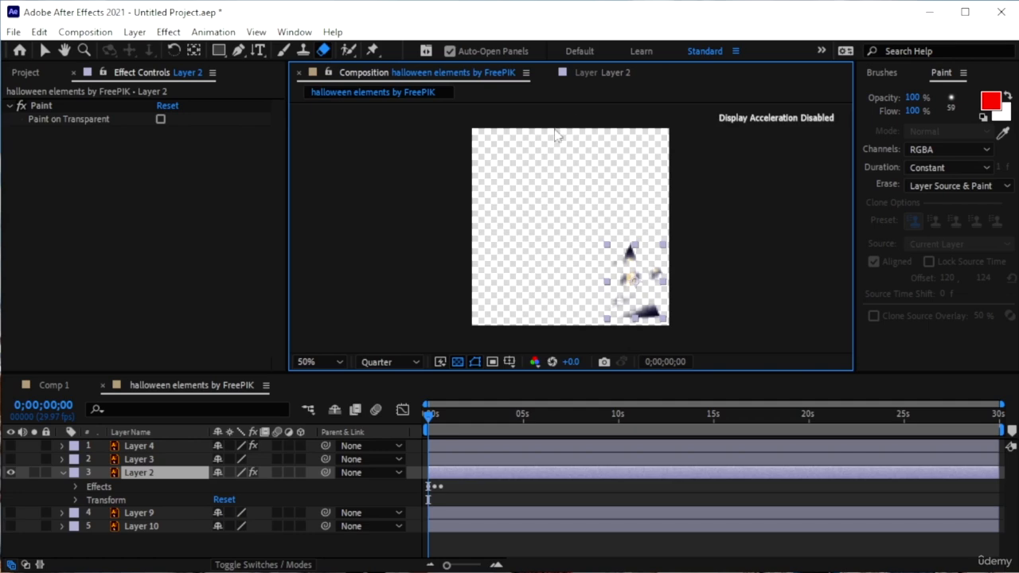
- Undo the Constant-duration erasing on Layer 2 and close its layer view
key("p")
key("p")
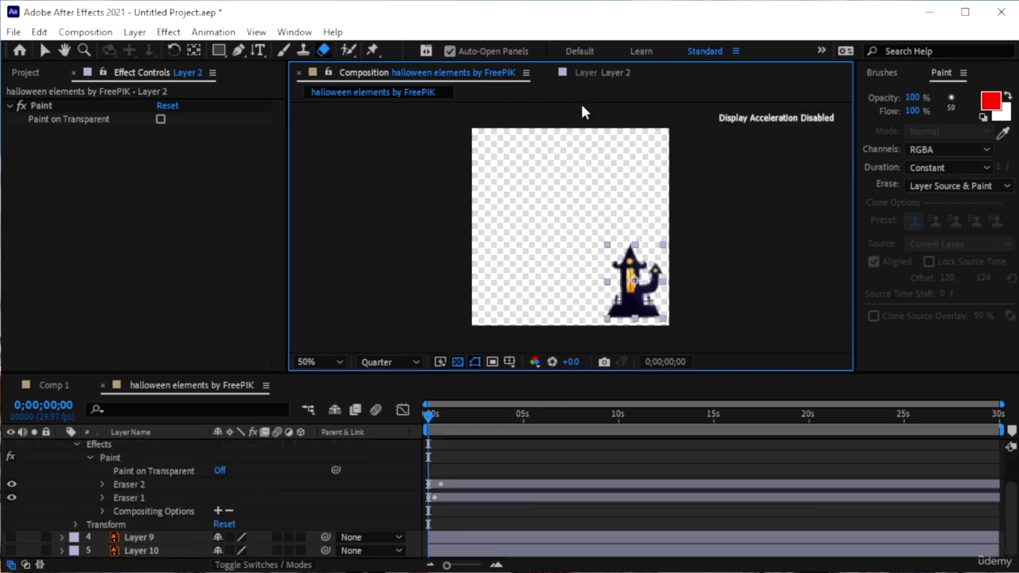
left_click(589, 74)
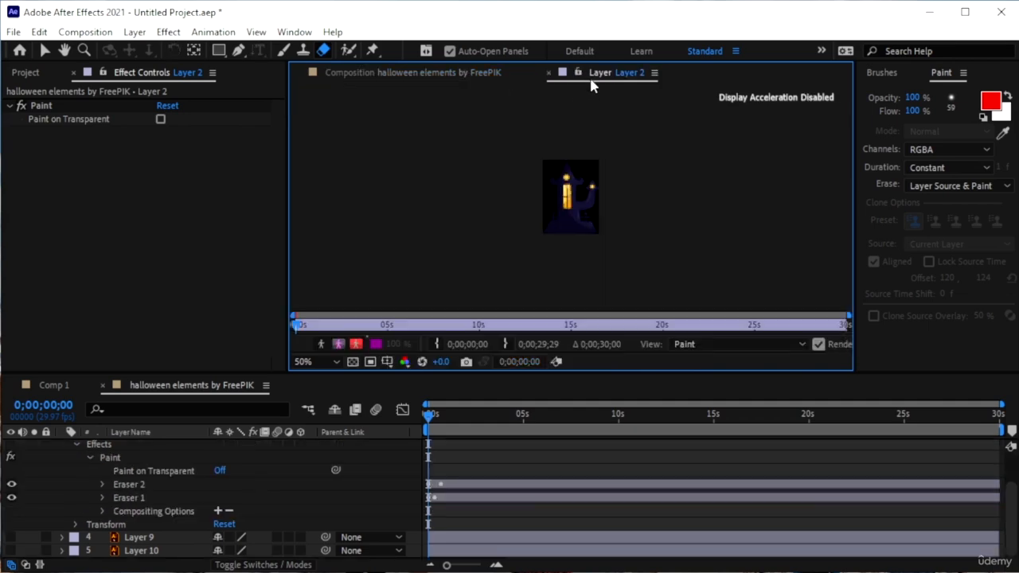
left_click(548, 72)
scroll(80, 487, "up", 2)
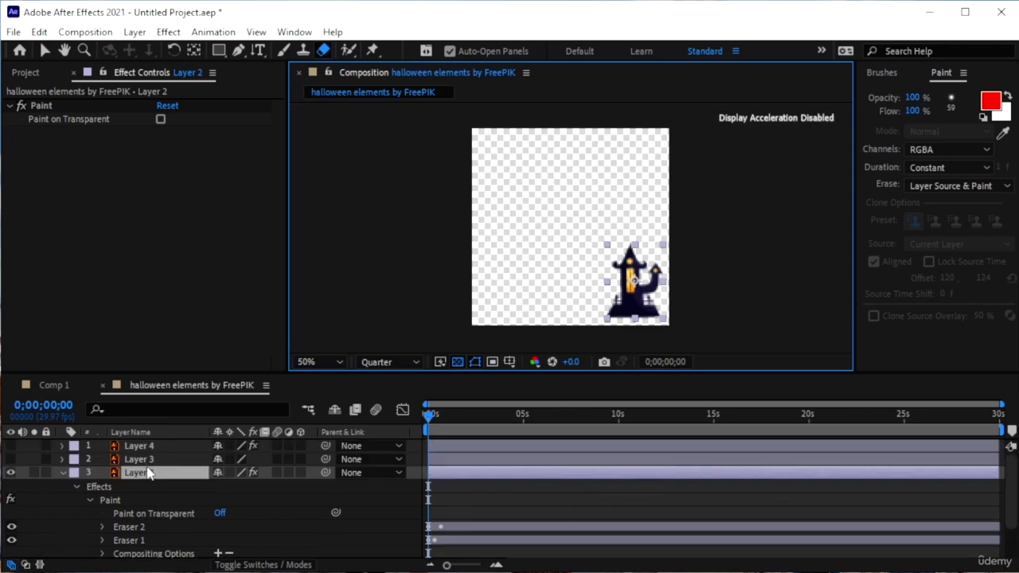
- Delete the Effects group from Layer 2, hide the layer and collapse its properties
left_click(132, 489)
left_click(131, 485)
key("Delete")
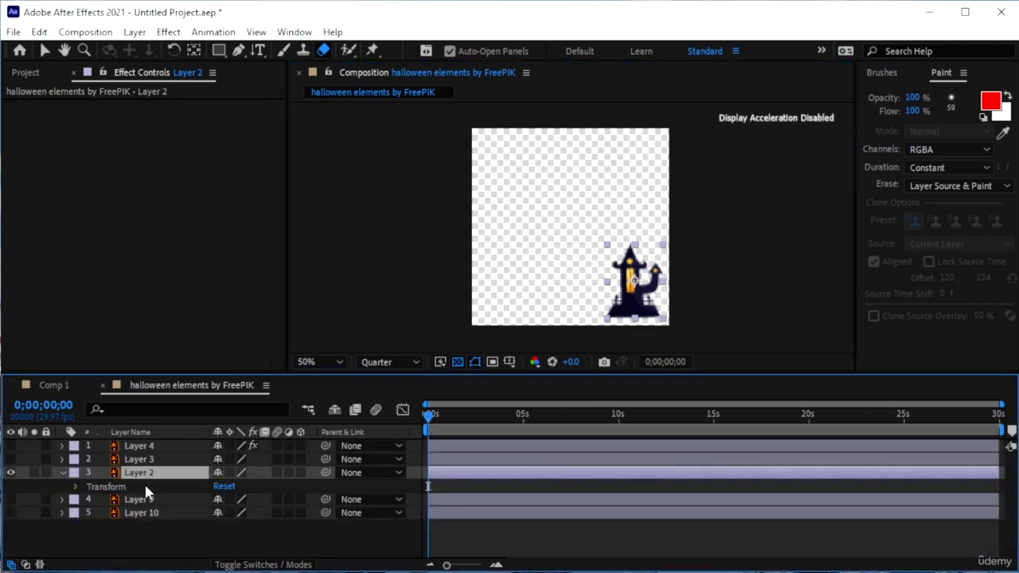
left_click(76, 486)
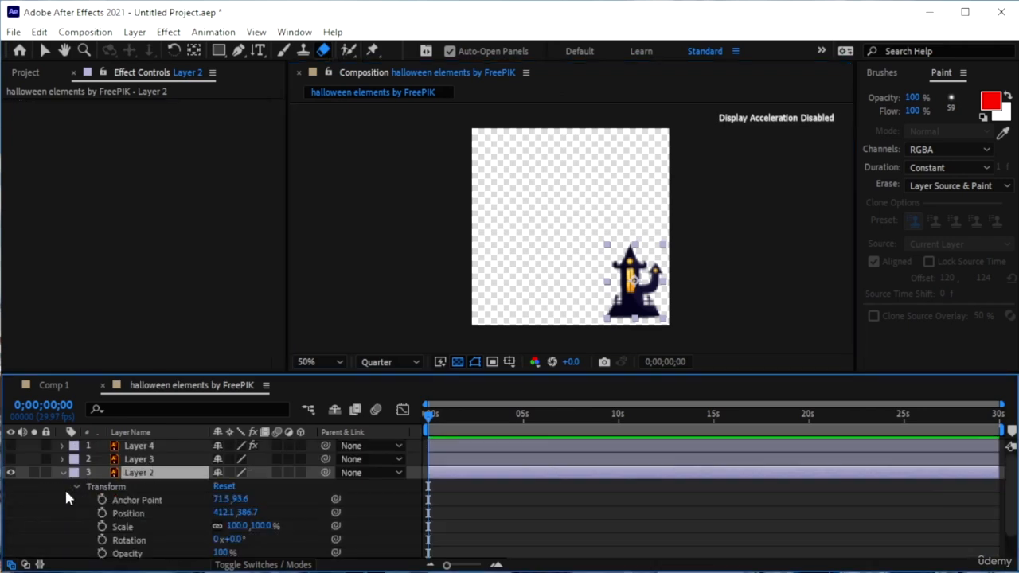
left_click(11, 471)
left_click(62, 470)
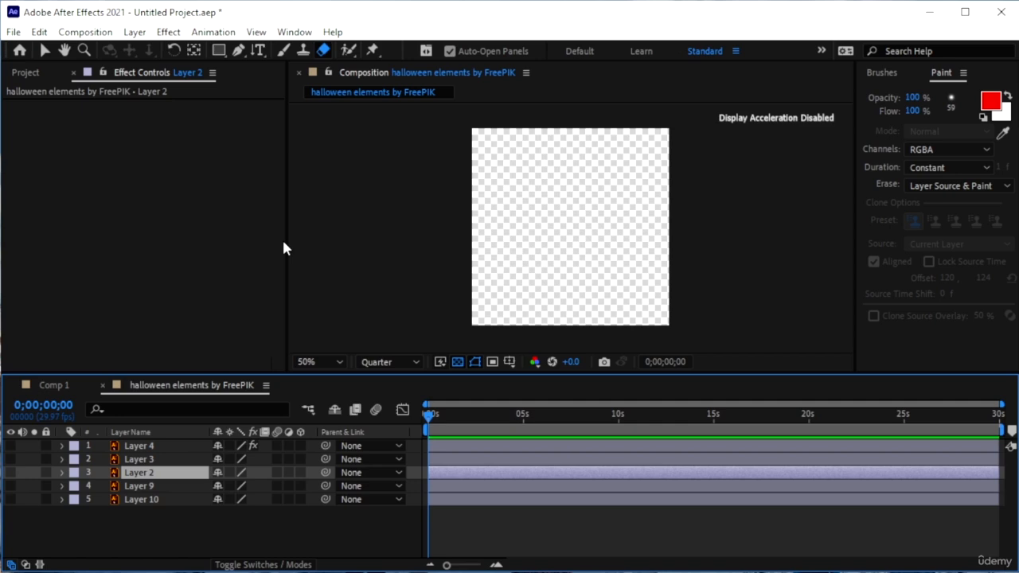
- Try the Roto Brush and Refine Edge tools, and return to the Selection tool
left_click(348, 51)
key("alt+w")
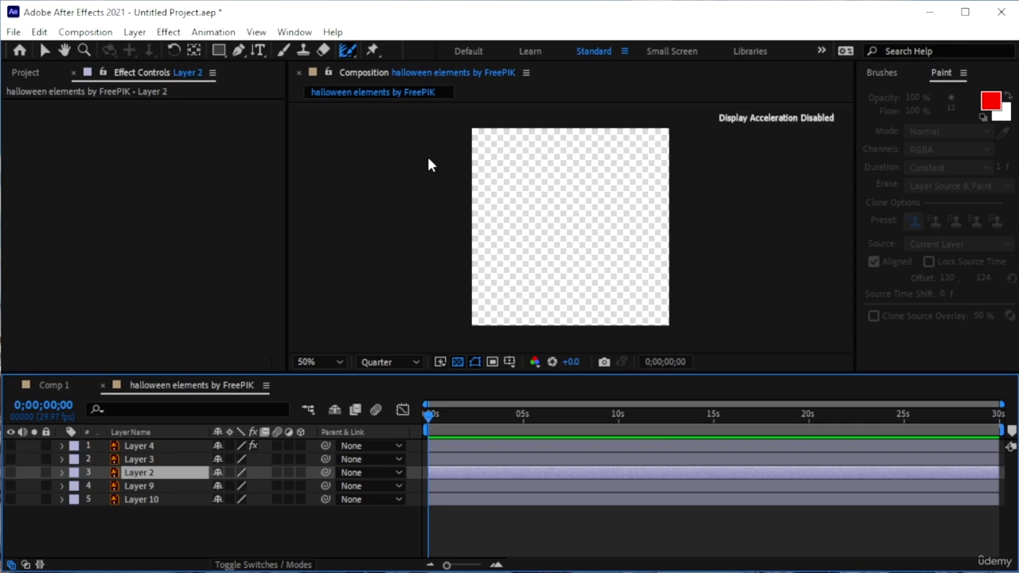
key("v")
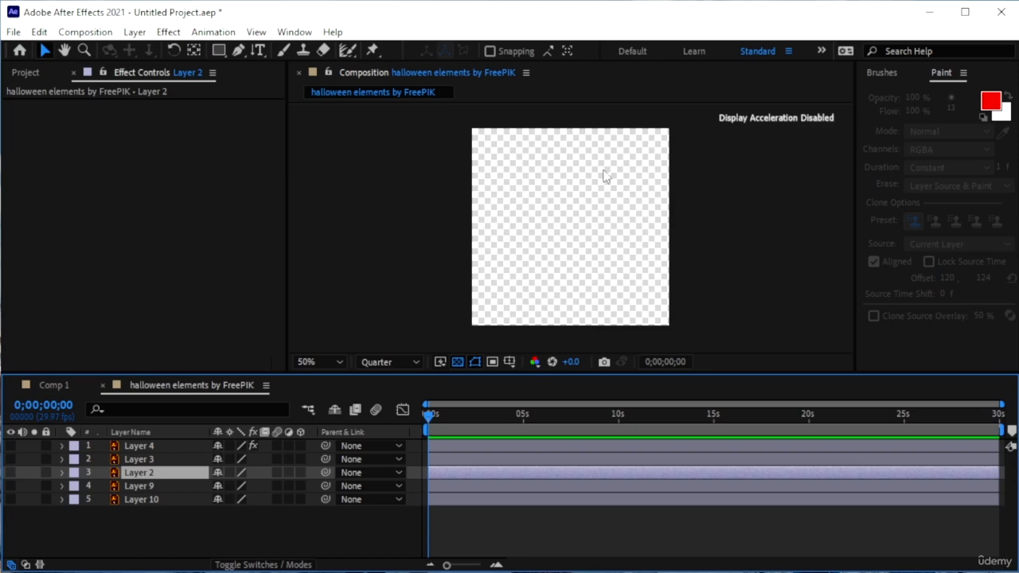
- Show Layer 4 and delete its Effects group to remove the black paint stroke from the ghost
left_click(137, 461)
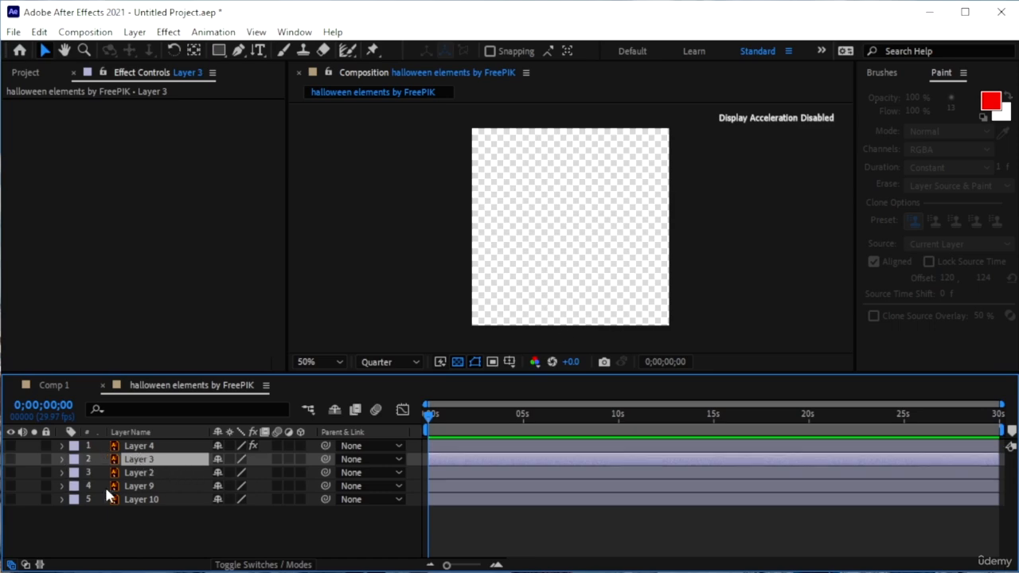
left_click(10, 459)
left_click(8, 459)
left_click(9, 446)
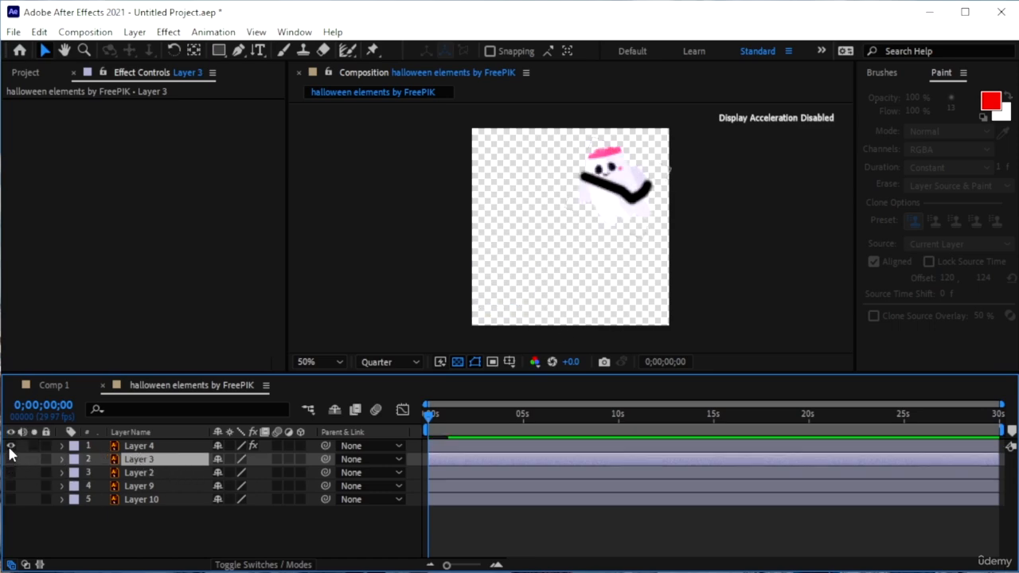
left_click(163, 447)
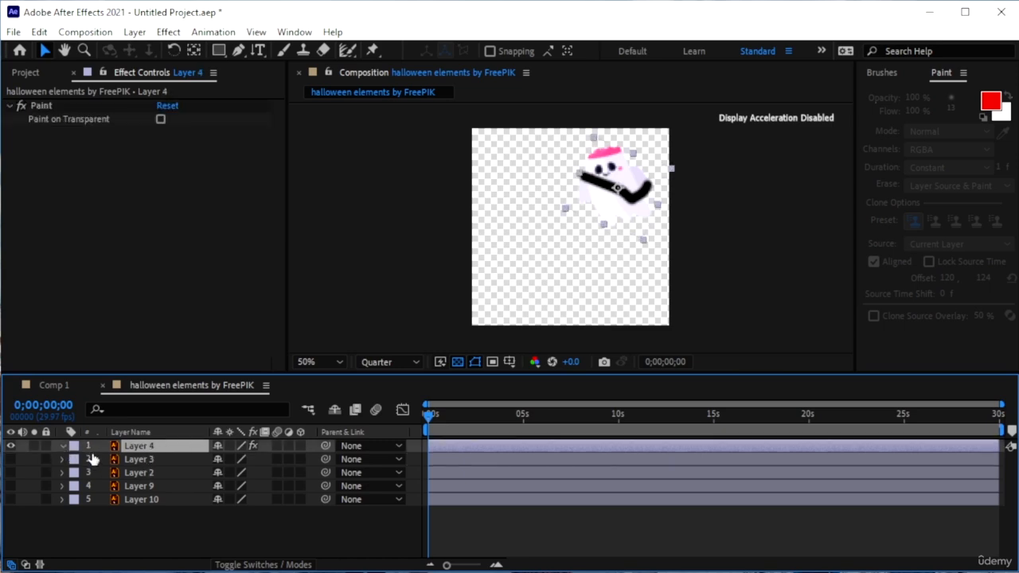
left_click(63, 446)
left_click(125, 461)
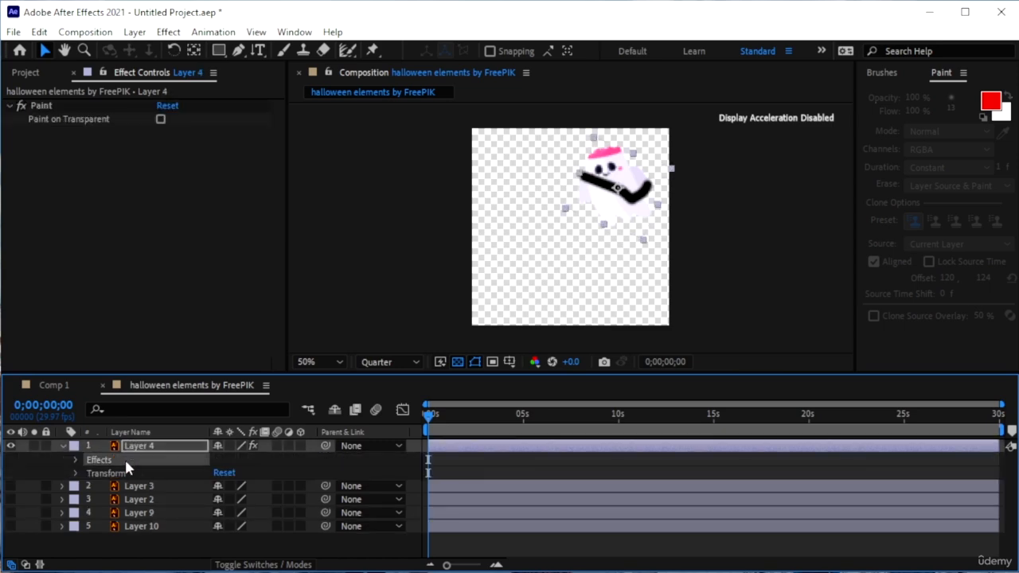
key("Delete")
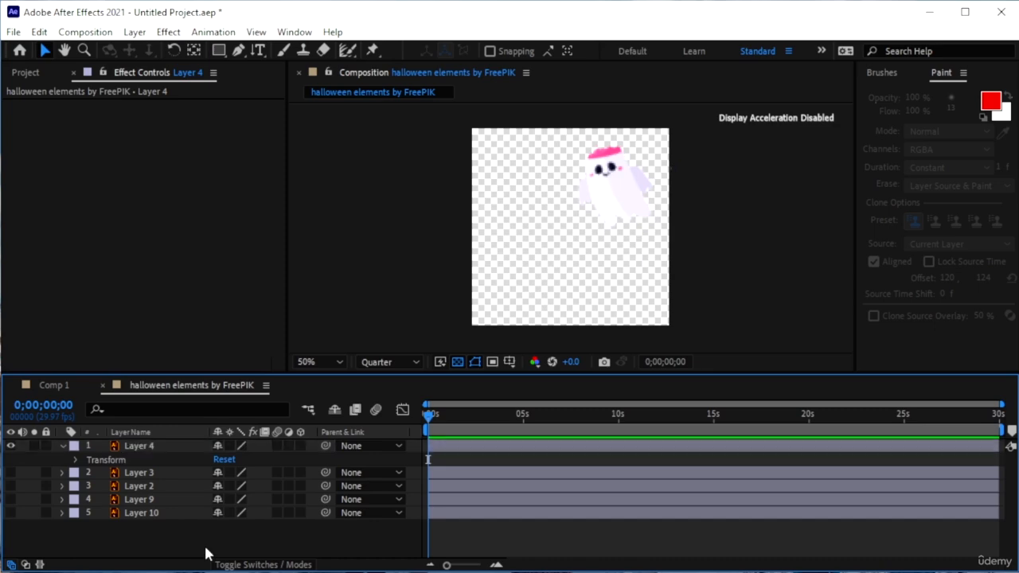
- Add a deep cyan solid layer of 500 × 500 px to the composition
key("ctrl+y")
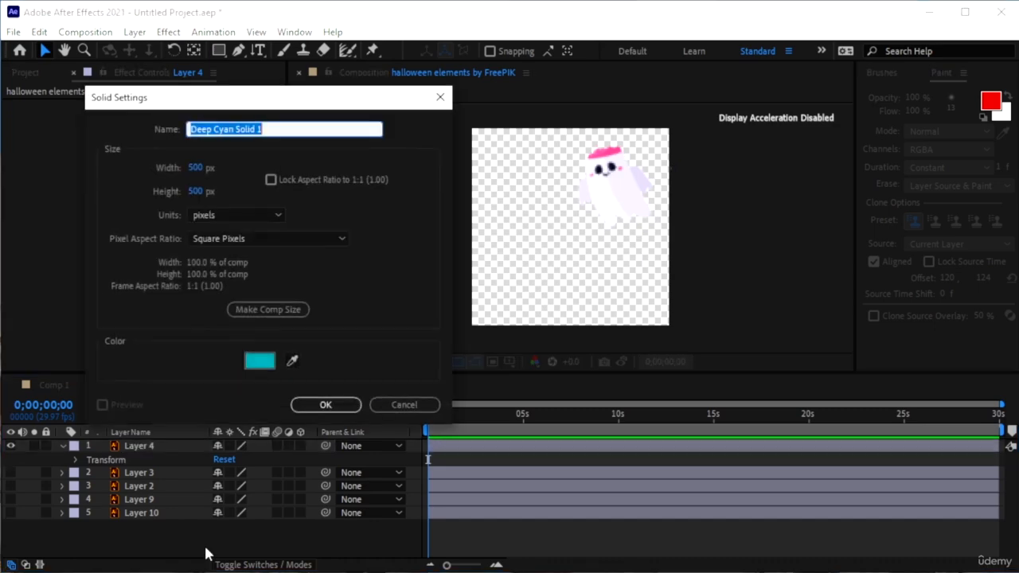
left_click(339, 408)
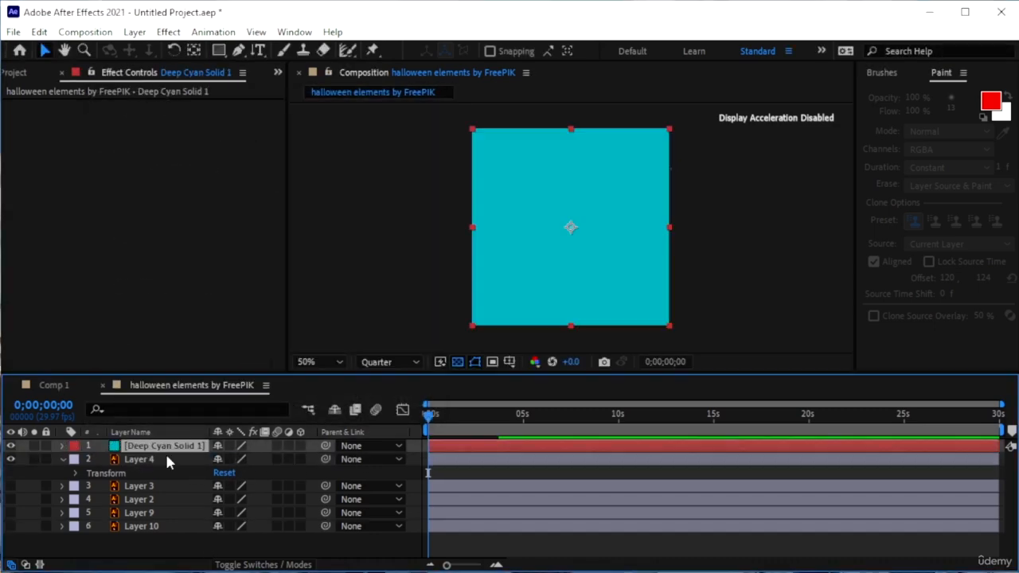
- Move the deep cyan solid below all other layers so it serves as the ghost's background
left_click_drag(165, 450, 170, 548)
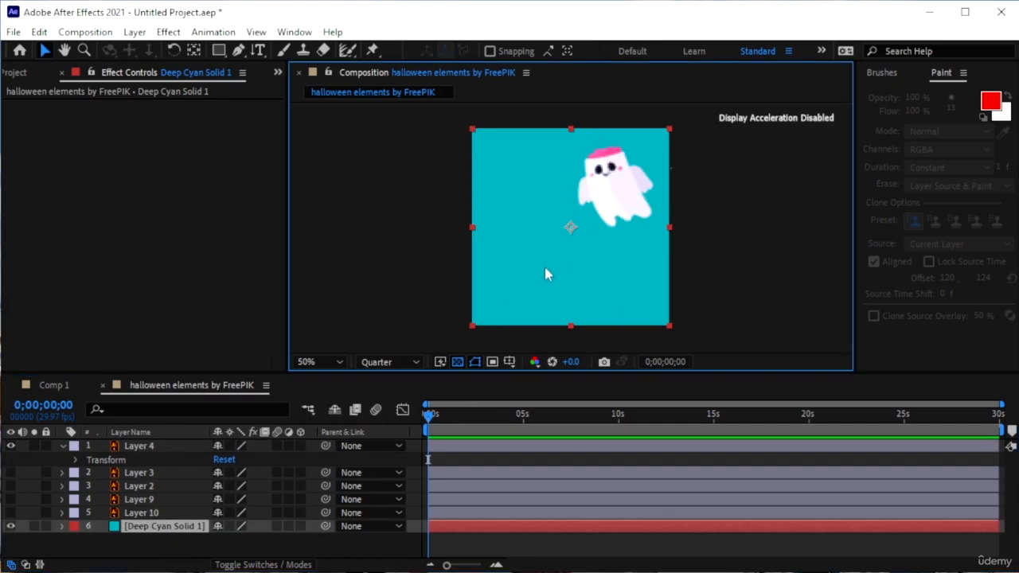
key("grave")
double_click(604, 211)
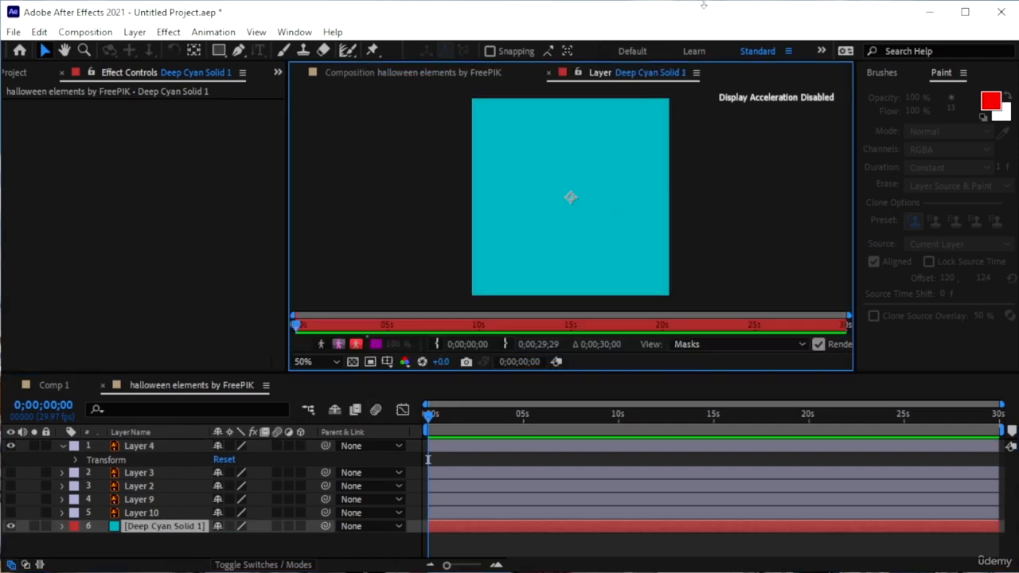
left_click(549, 72)
- Move the Layer 4 ghost to the centre of the cyan background
left_click(171, 446)
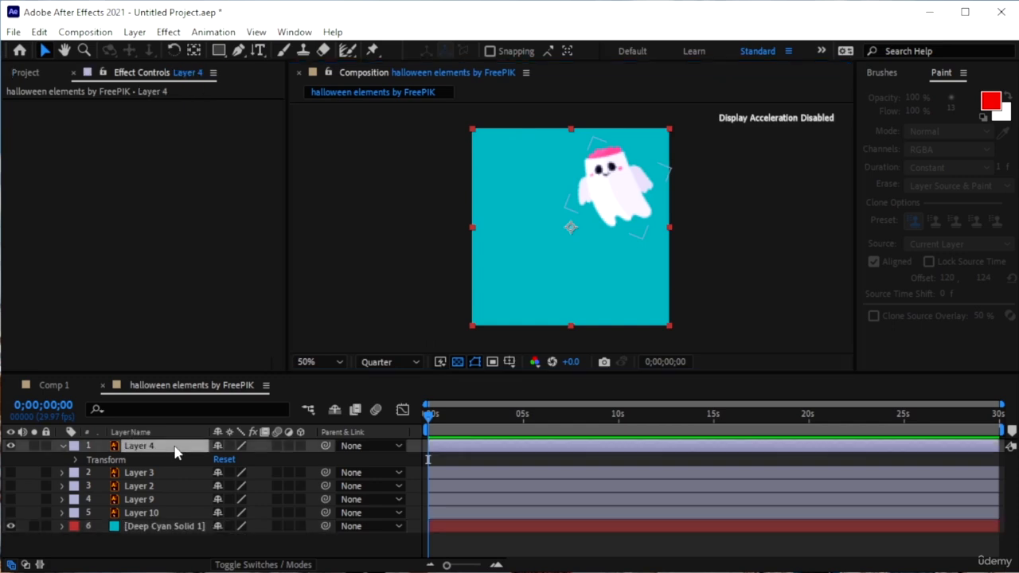
left_click(608, 205)
left_click_drag(607, 205, 560, 249)
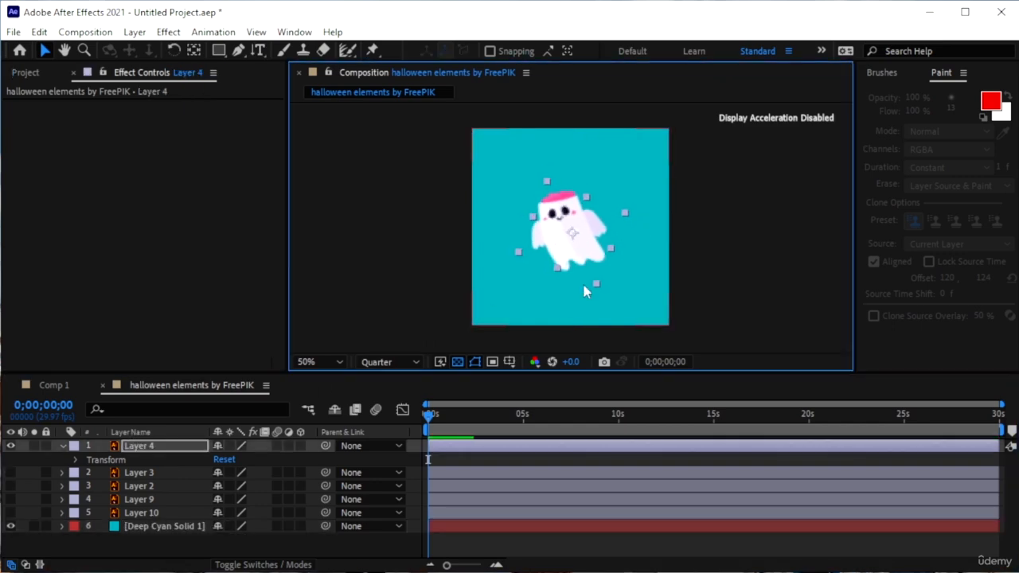
- Add a Puppet Position pin to the ghost's body below its face and shift it slightly
left_click(372, 50)
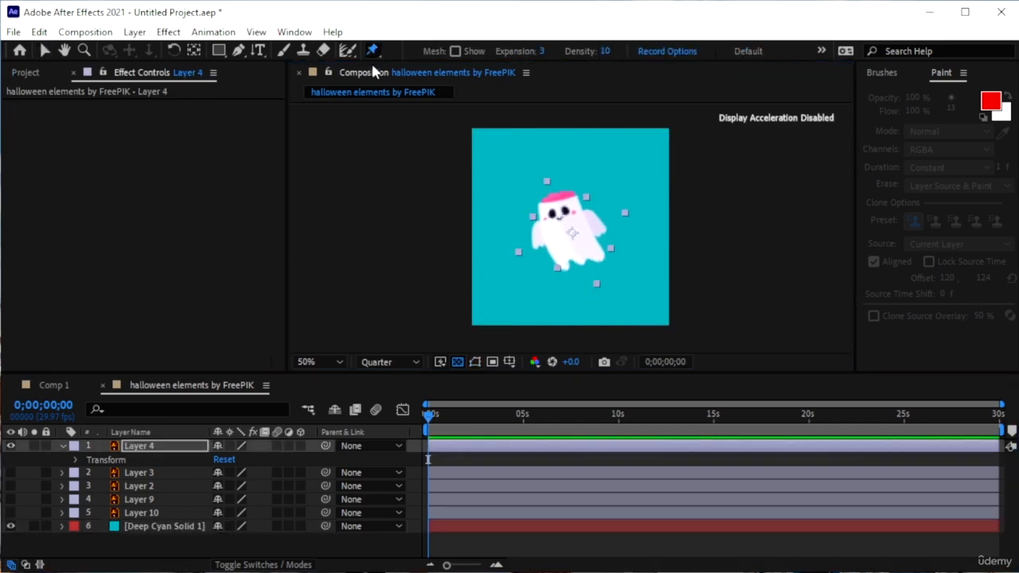
left_click(596, 283)
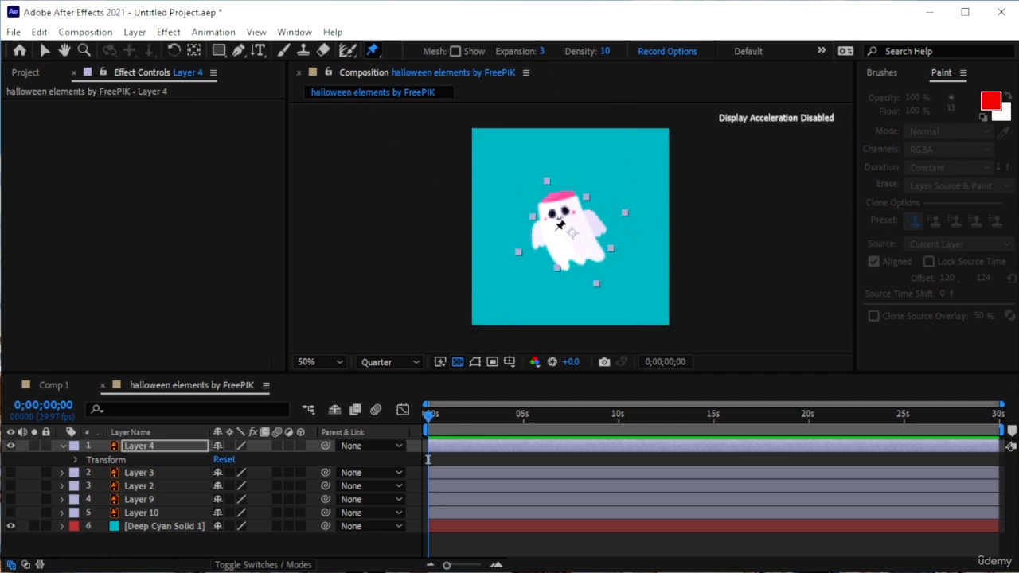
left_click(552, 231)
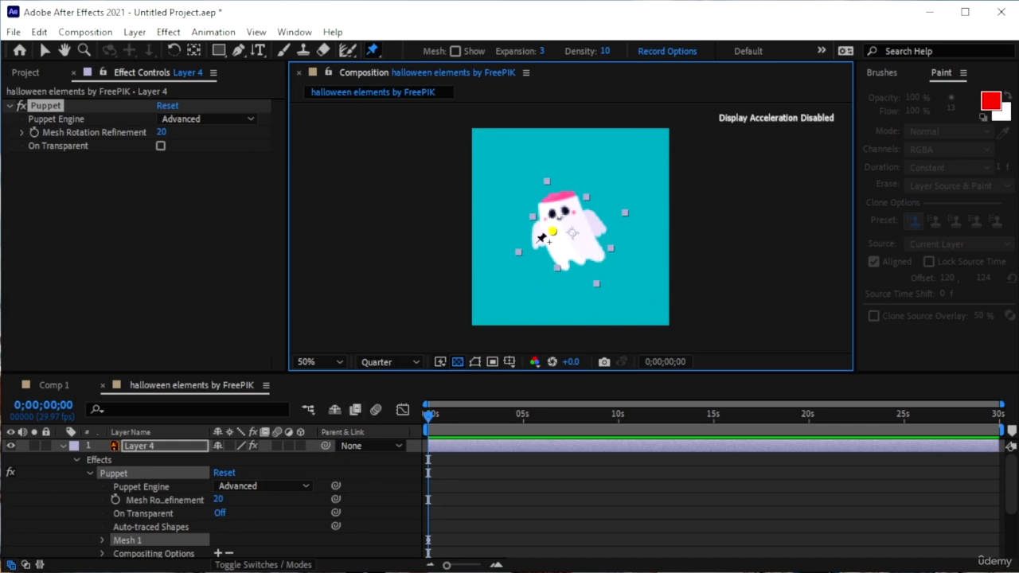
mouse_move(563, 239)
left_mouse_down()
mouse_move(552, 235)
mouse_move(571, 248)
mouse_move(553, 226)
left_mouse_up()
- Expand Mesh 1 in Layer 4's Puppet effect to examine its density and expansion settings
scroll(119, 521, "down", 2)
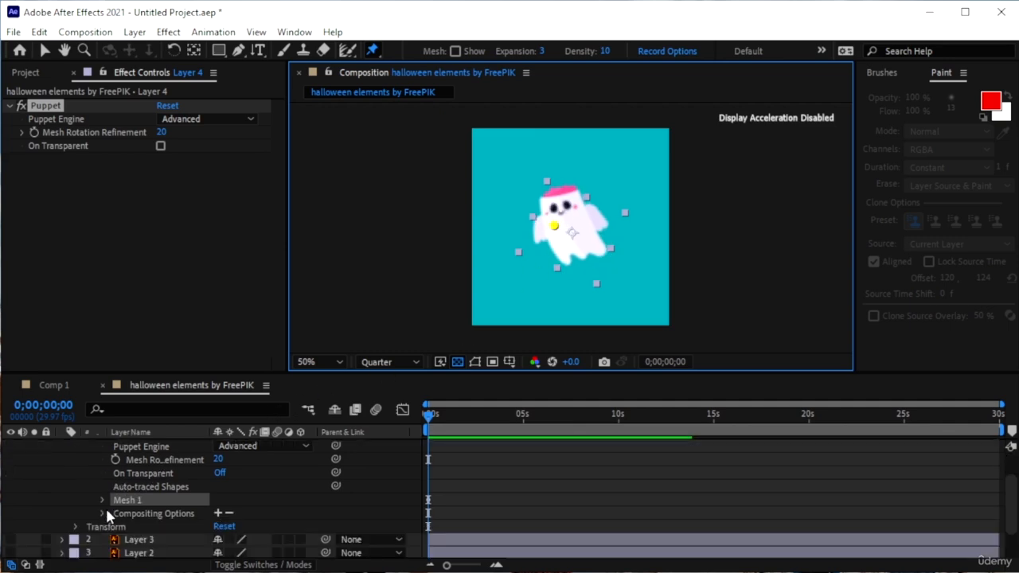
left_click(101, 500)
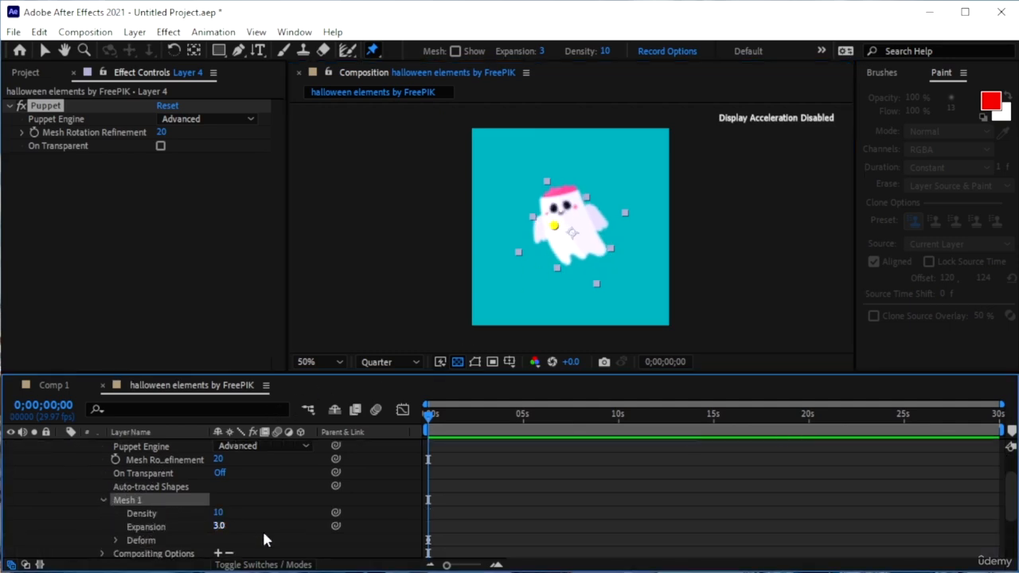
left_click(215, 513)
scroll(175, 509, "up", 2)
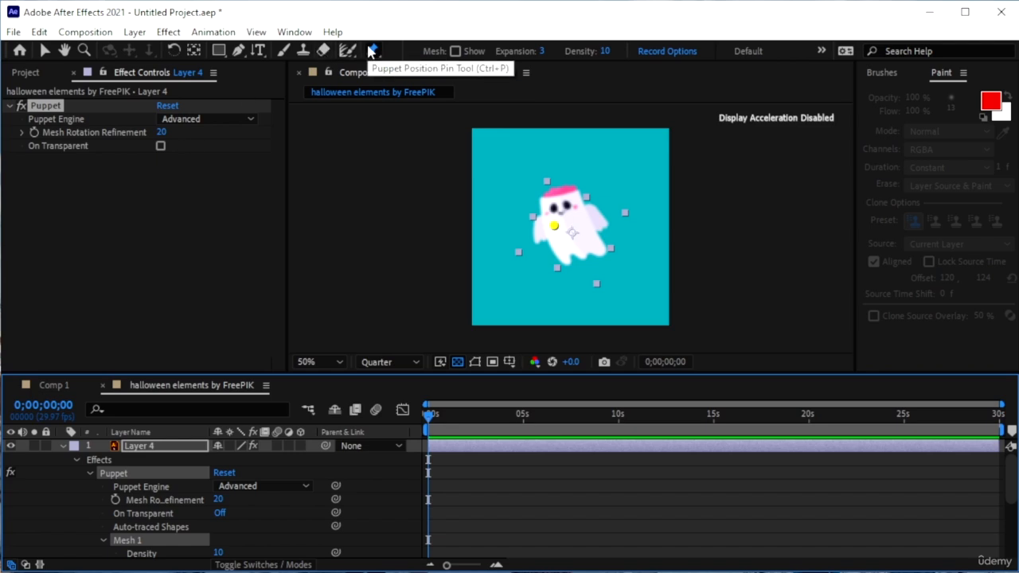
- Try a Puppet Bend pin beside the ghost's arm and adjust its control circle to deform the artwork
key("ctrl+p")
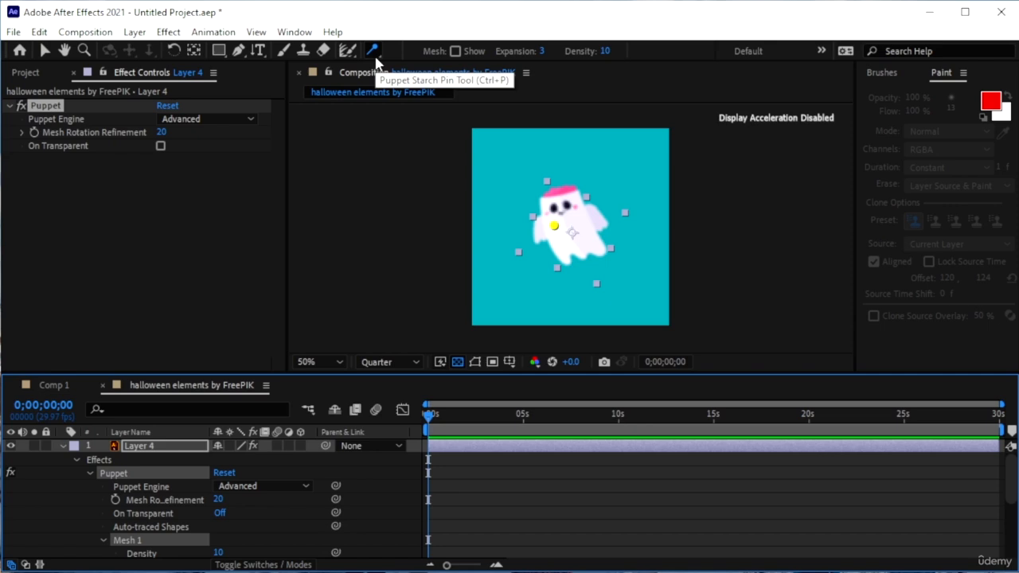
key("ctrl+p")
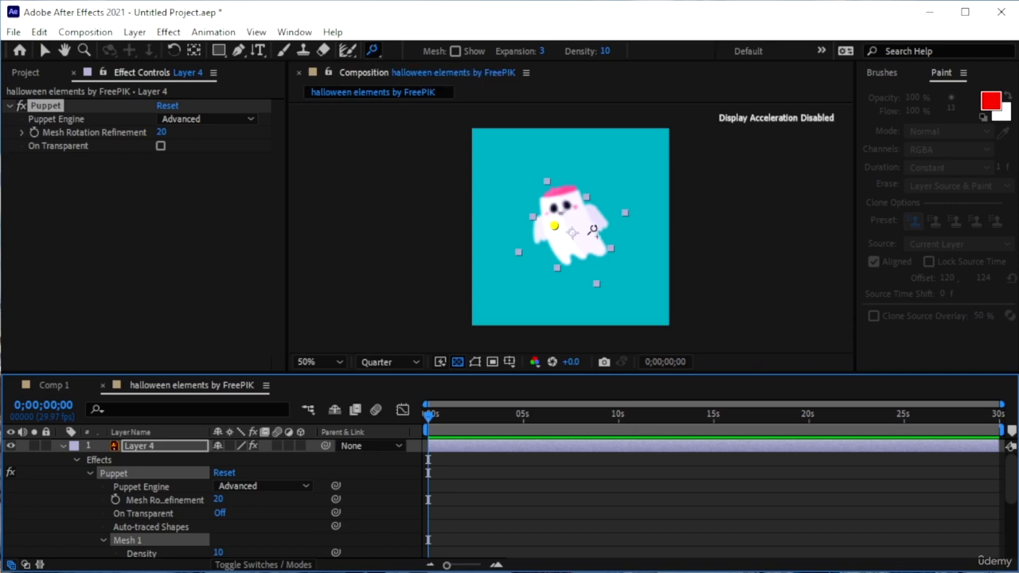
left_click(532, 228)
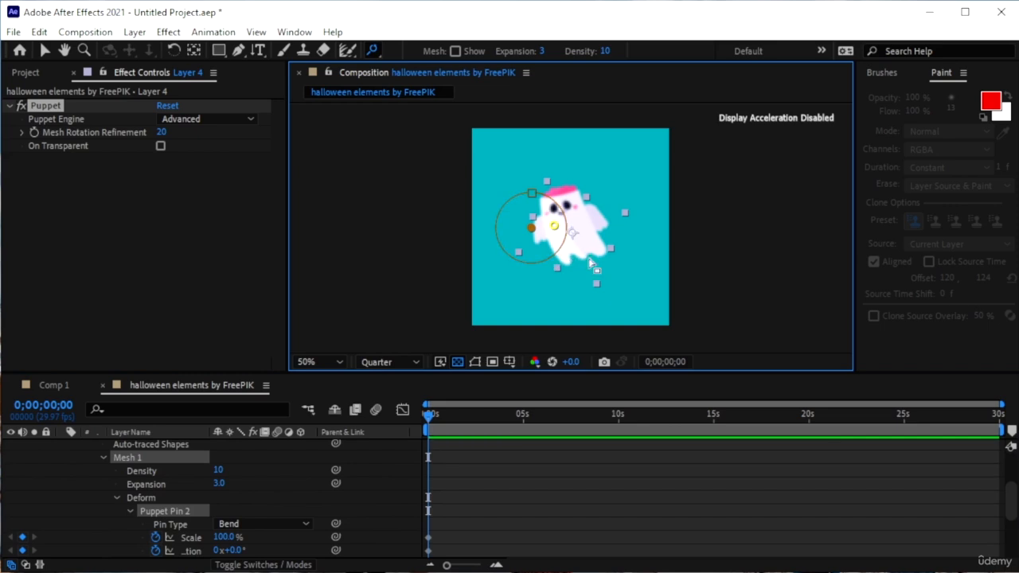
mouse_move(528, 186)
left_mouse_down()
mouse_move(569, 291)
mouse_move(687, 271)
mouse_move(536, 257)
mouse_move(616, 255)
mouse_move(616, 166)
mouse_move(741, 204)
mouse_move(469, 230)
mouse_move(553, 236)
mouse_move(491, 235)
mouse_move(549, 236)
mouse_move(543, 250)
left_mouse_up()
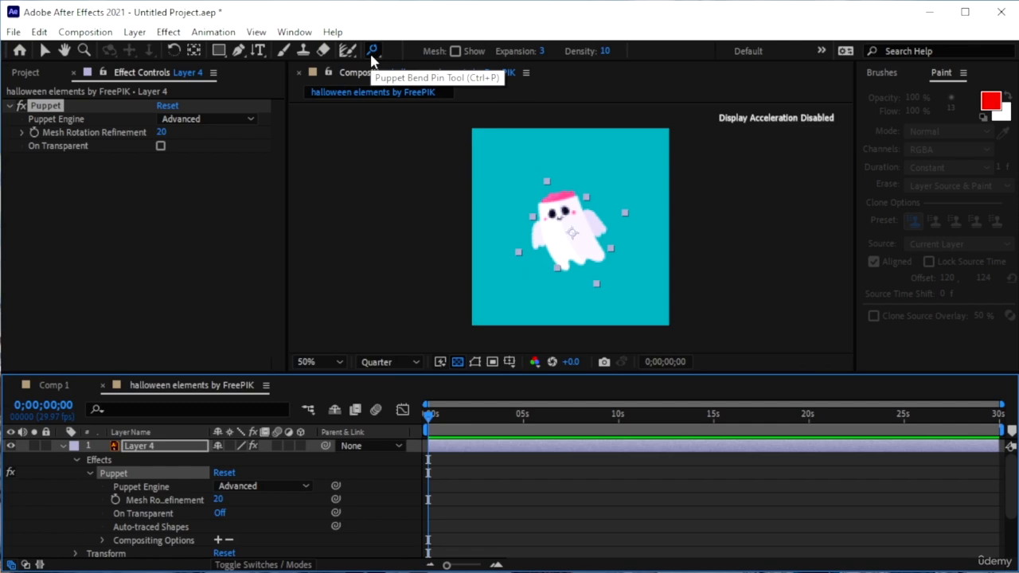
- Cycle through the Puppet Advanced and Puppet Overlap Pin tools, and return to the Puppet Position Pin tool
key("ctrl+p")
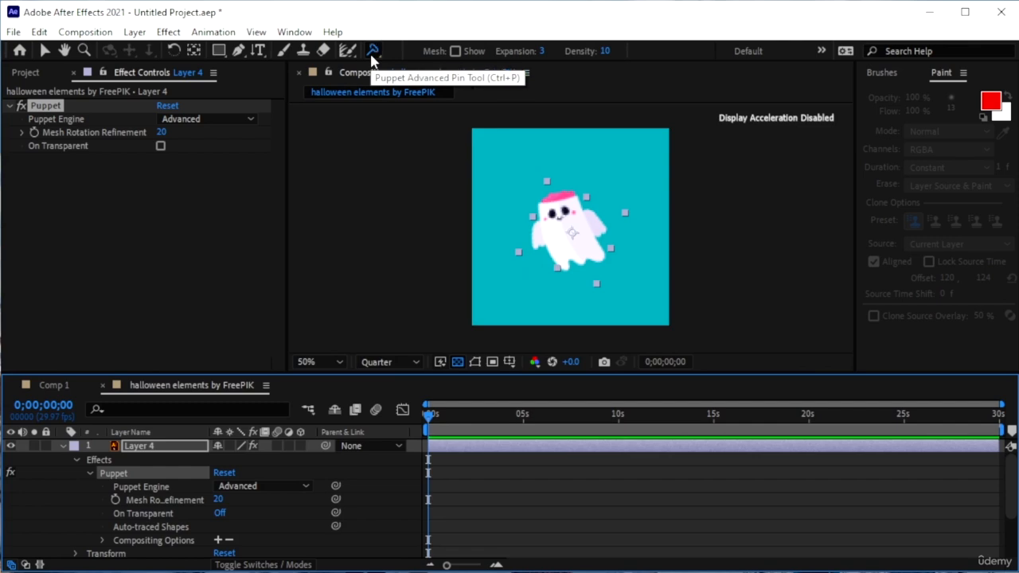
key("ctrl+p")
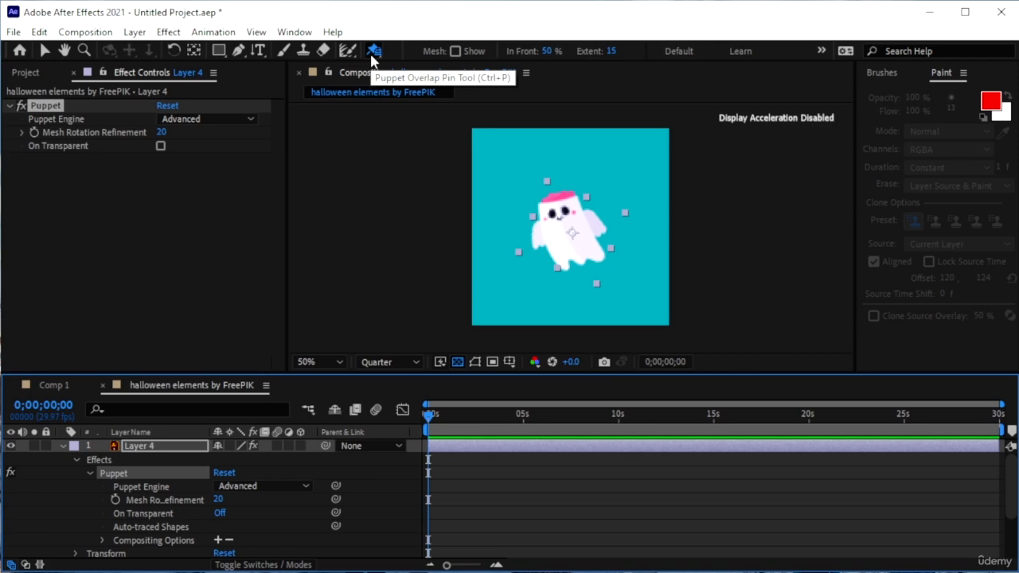
key("ctrl+p")
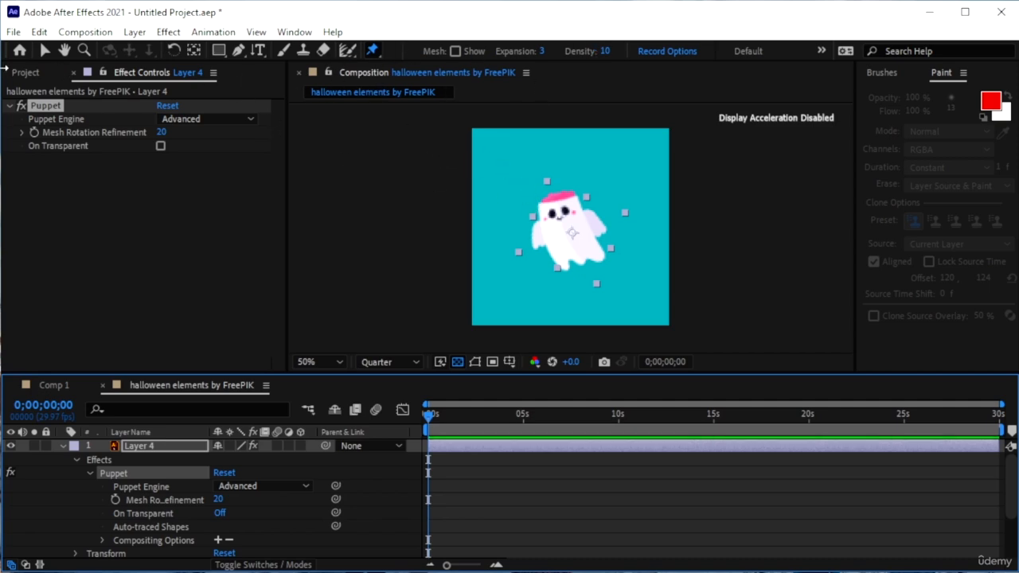
- Hide and restore the Tools panel, and collapse Layer 4's properties
left_click(295, 32)
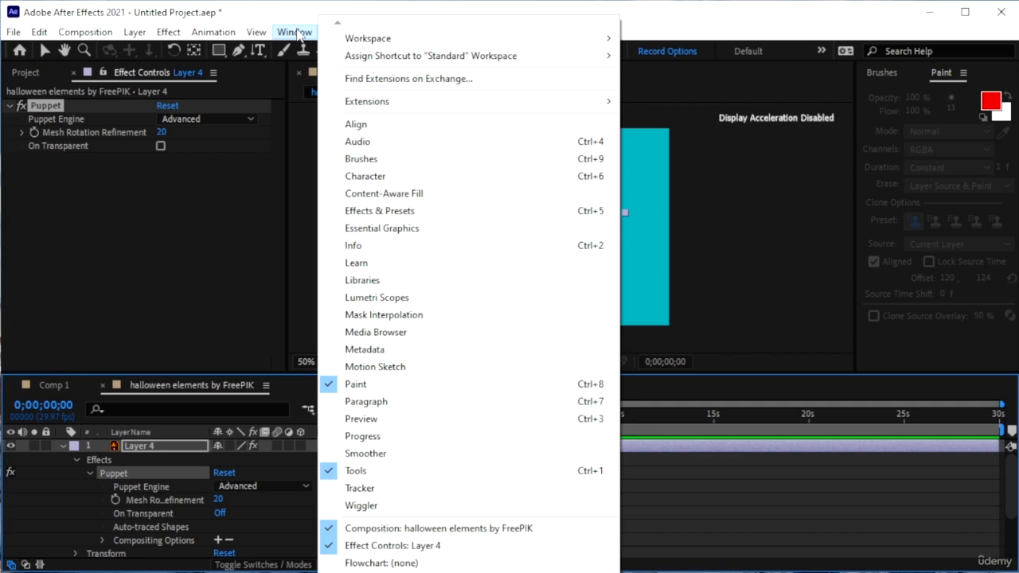
left_click(430, 471)
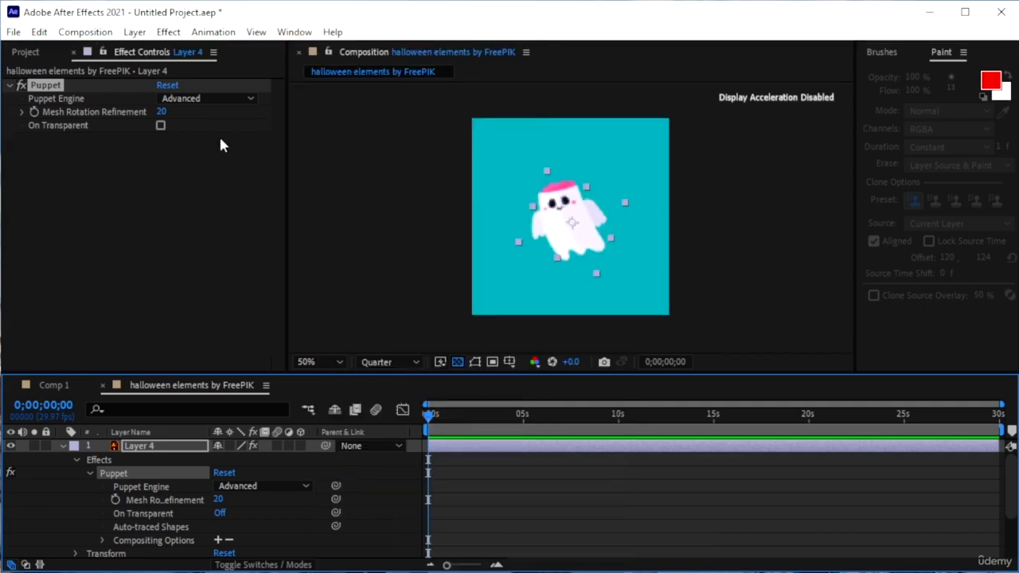
left_click(295, 32)
left_click(401, 471)
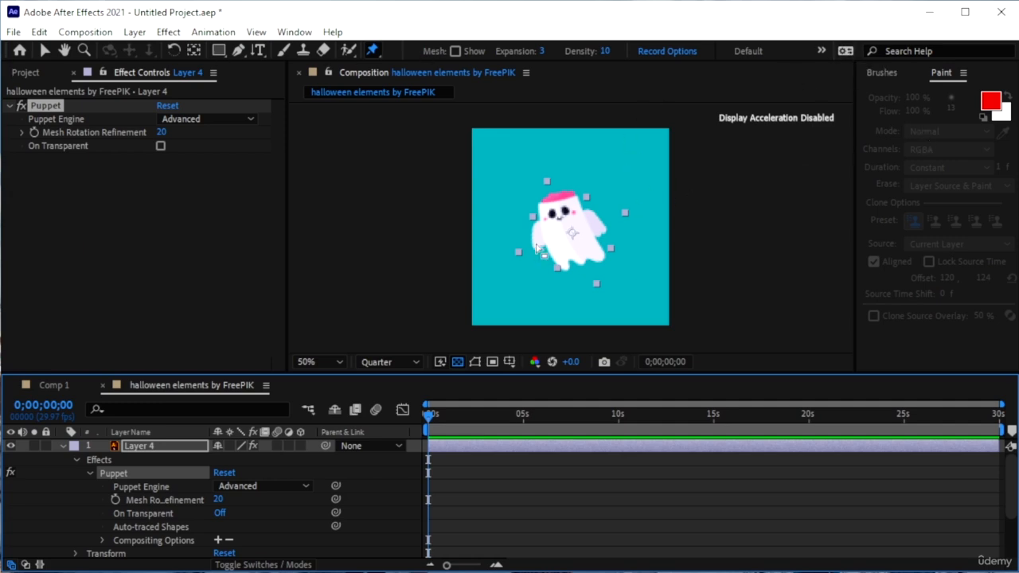
left_click(63, 446)
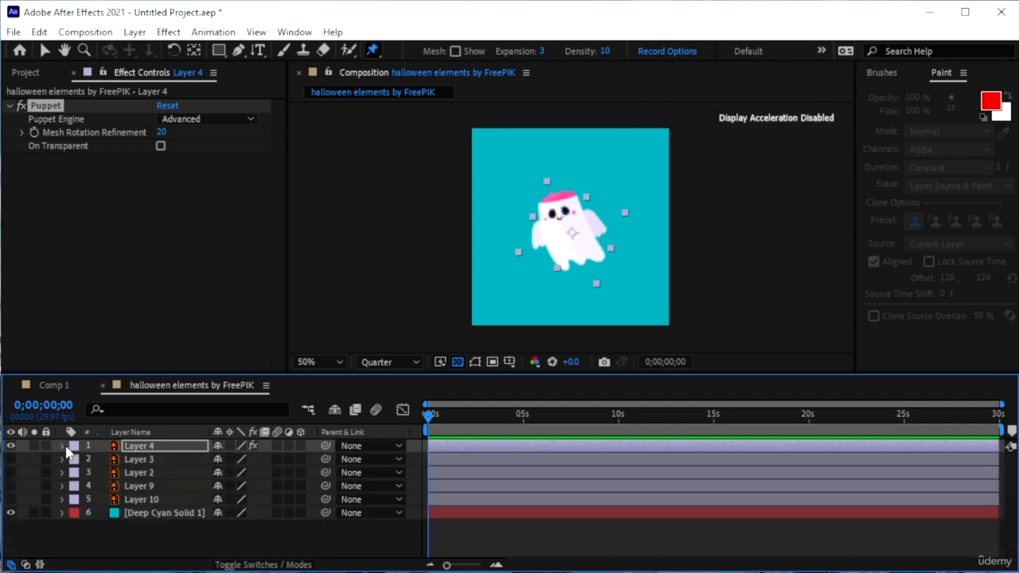